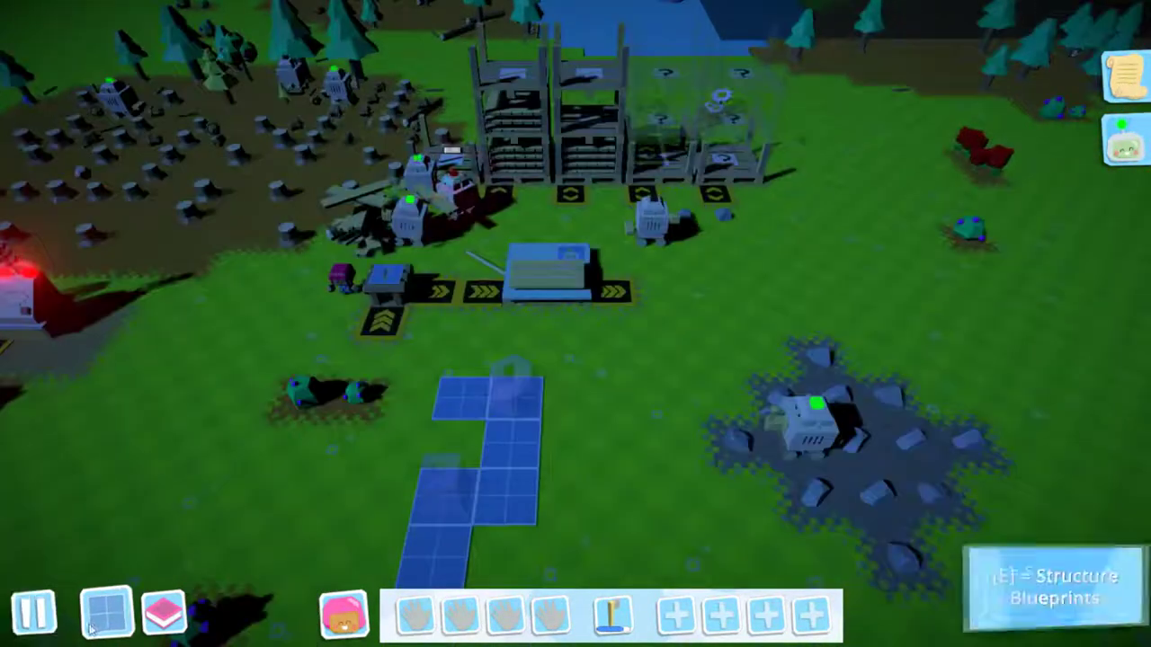
Browse the build categories and pick the Chopping Block (one log, one crude axe).
{"action": "left_click", "coordinate": [106, 612]}
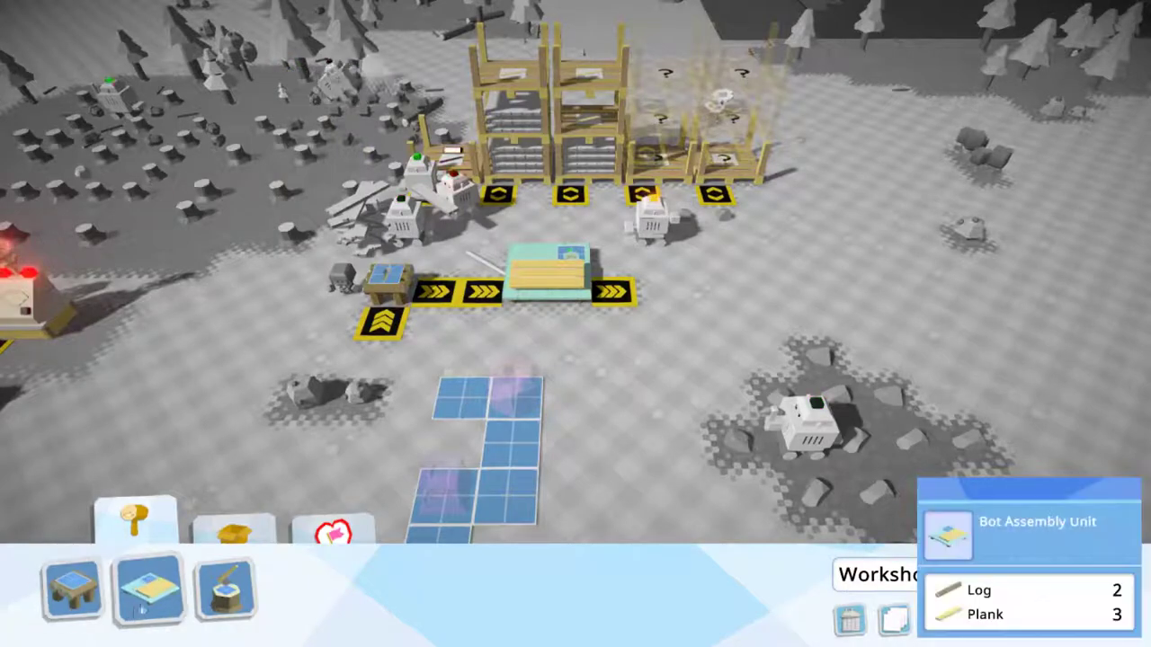
{"action": "left_click", "coordinate": [334, 526]}
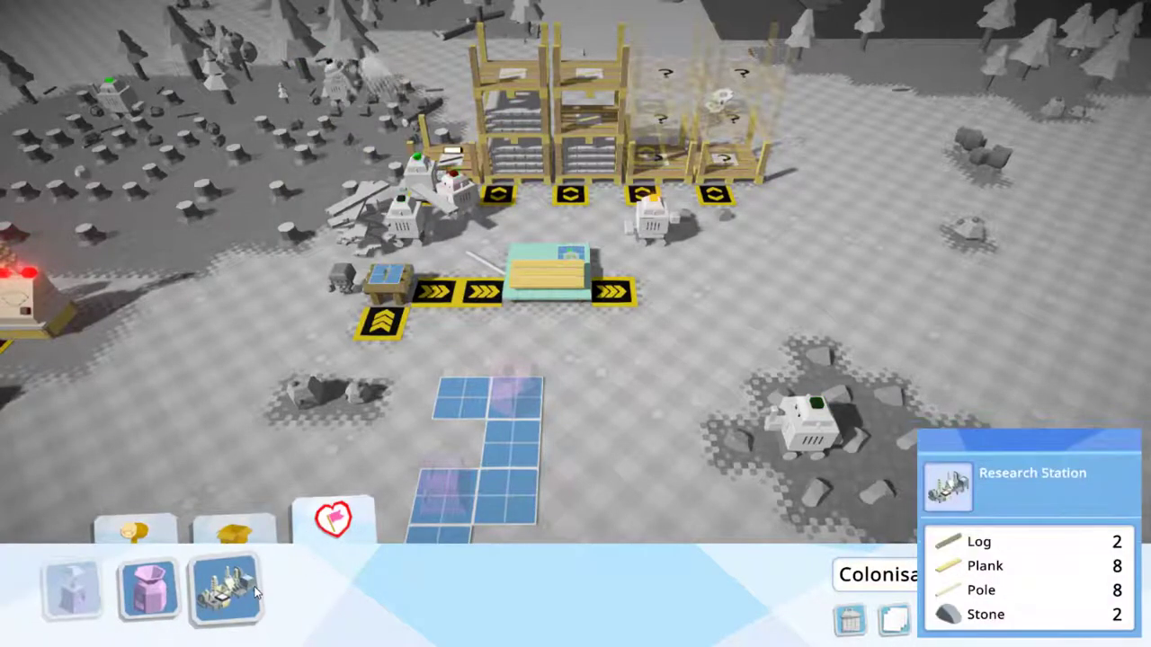
{"action": "left_click", "coordinate": [135, 529]}
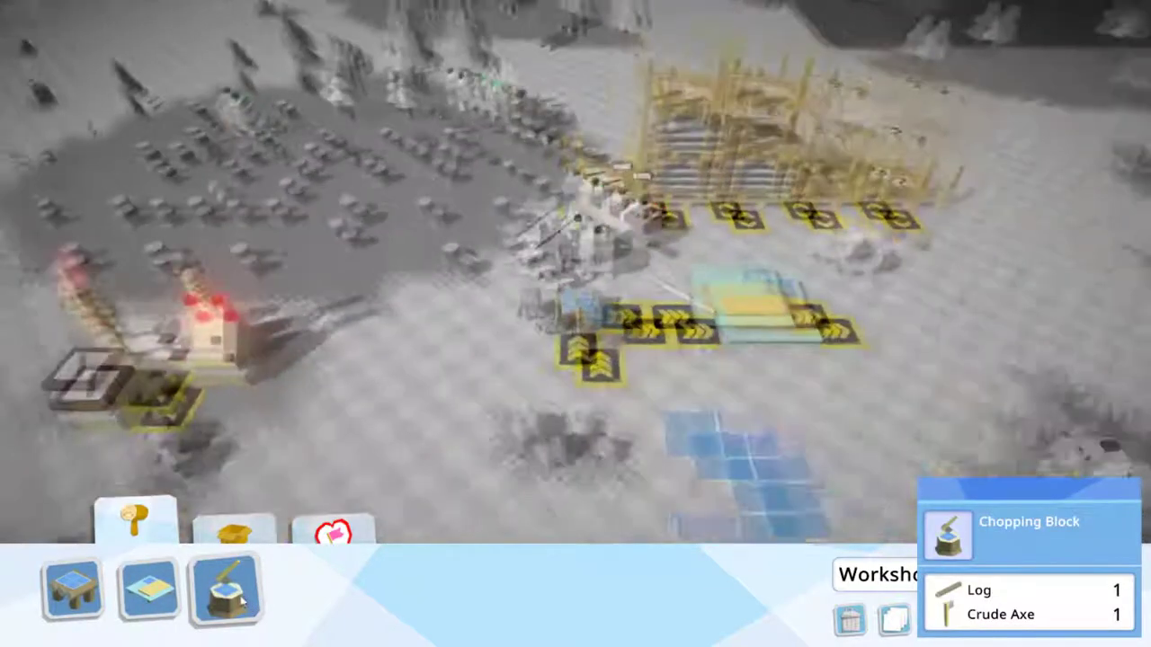
{"action": "left_click", "coordinate": [226, 590]}
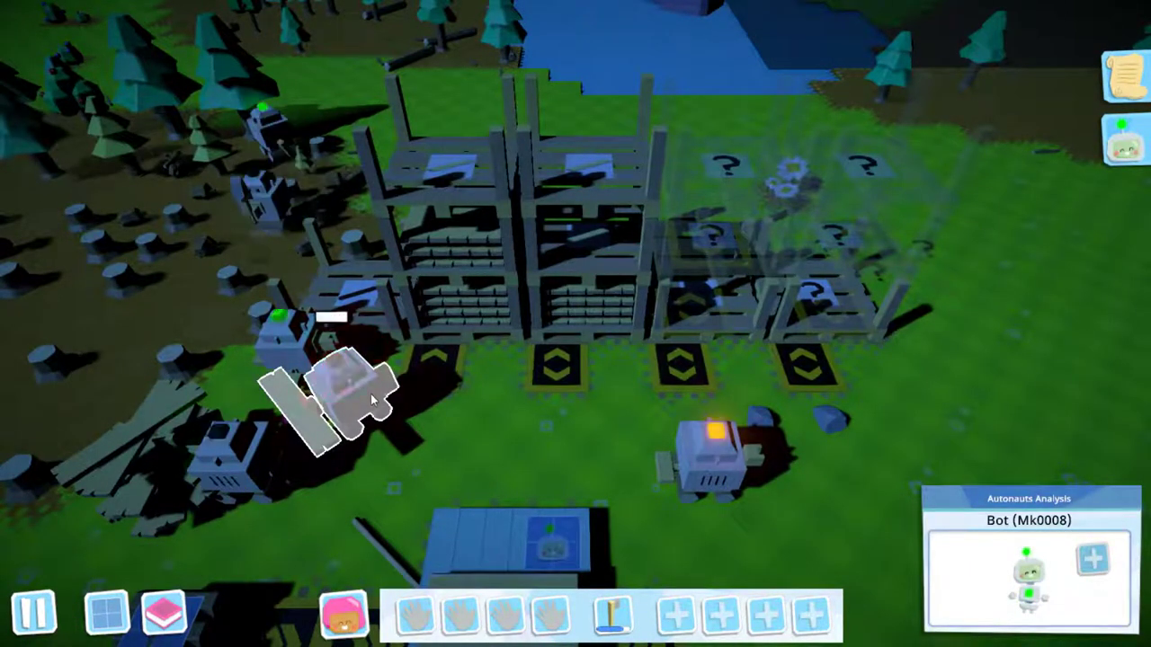
Pan the camera past the Bot Assembly Unit to the Chopping Block blueprint site.
{"action": "key", "text": "a"}
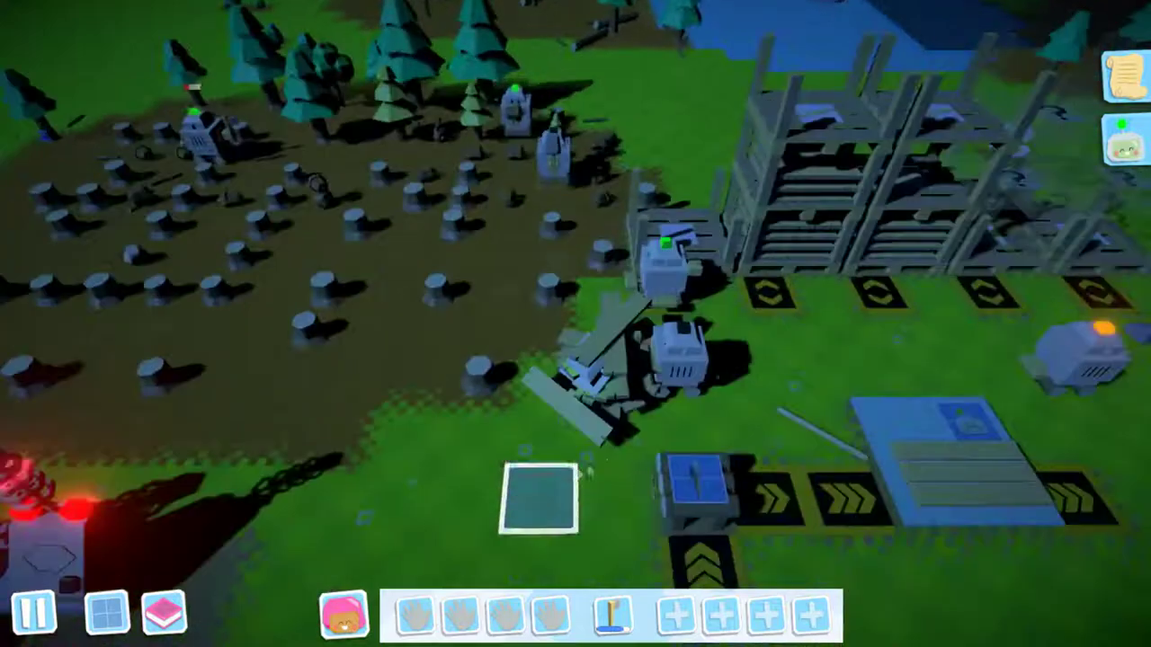
{"action": "key", "text": "s"}
{"action": "key", "text": "a"}
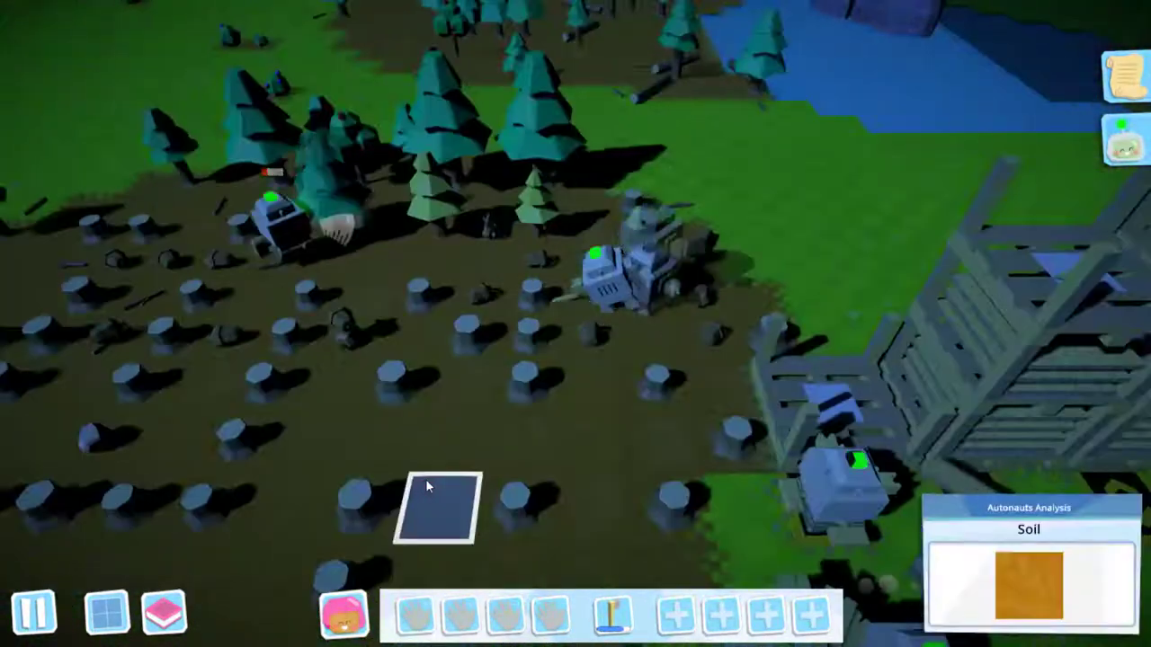
{"action": "scroll", "coordinate": [425, 486], "scroll_direction": "down", "scroll_amount": 3}
{"action": "scroll", "coordinate": [568, 490], "scroll_direction": "up", "scroll_amount": 3}
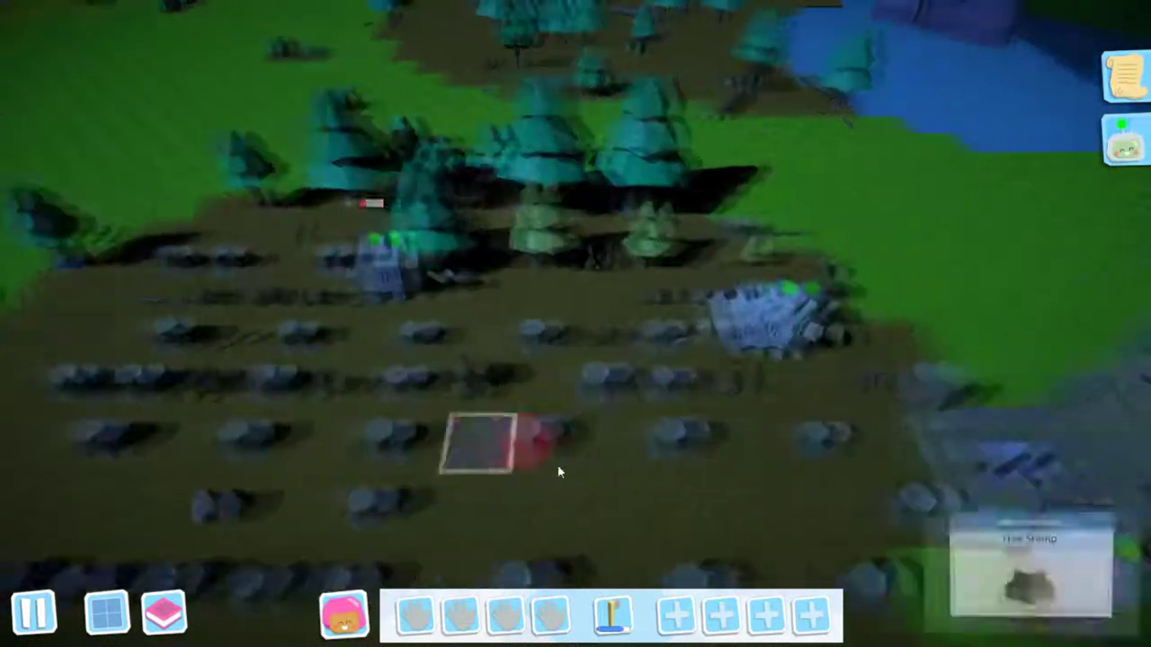
{"action": "scroll", "coordinate": [568, 490], "scroll_direction": "down", "scroll_amount": 2}
{"action": "scroll", "coordinate": [568, 405], "scroll_direction": "up", "scroll_amount": 2}
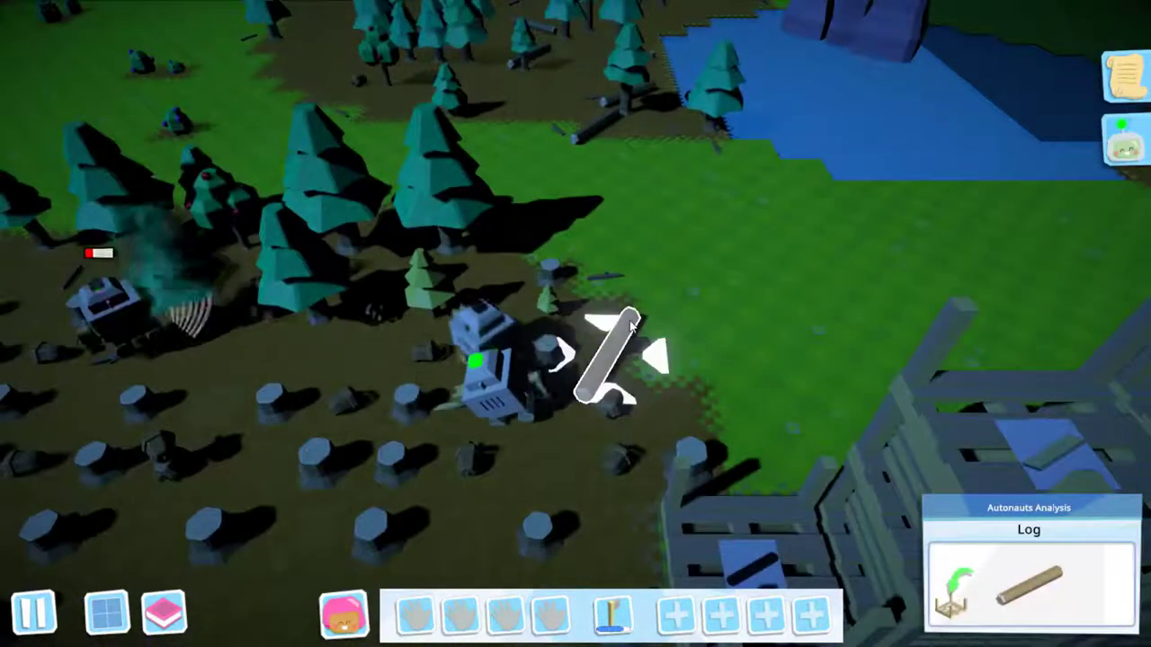
{"action": "scroll", "coordinate": [631, 325], "scroll_direction": "down", "scroll_amount": 3}
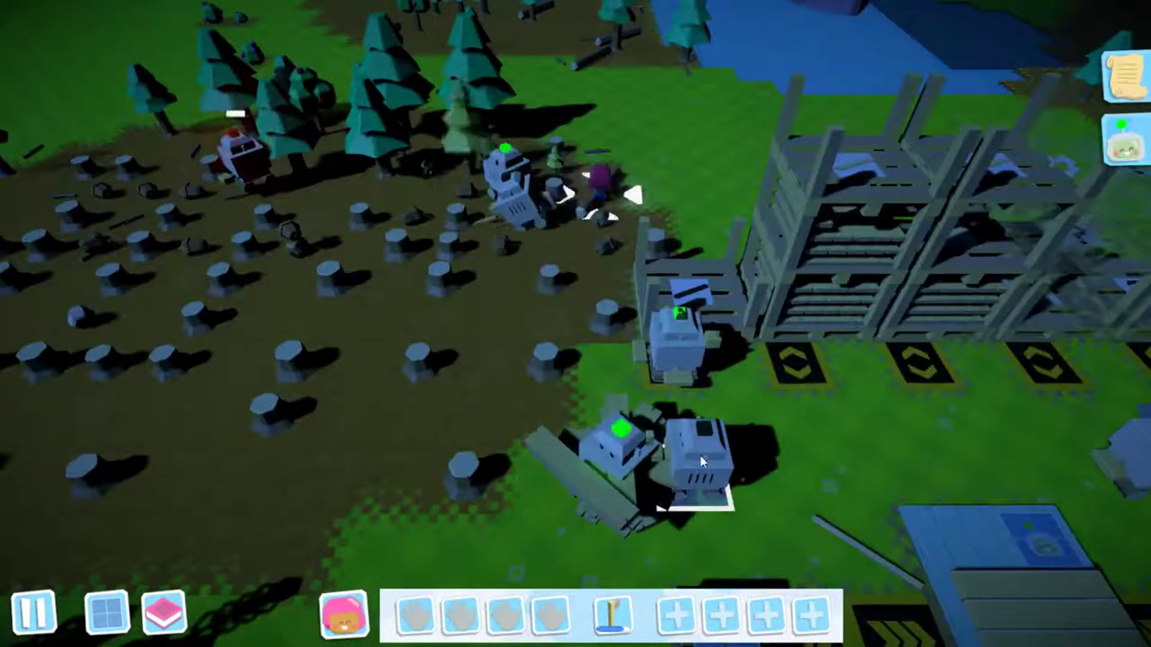
{"action": "key", "text": "s"}
{"action": "key", "text": "s"}
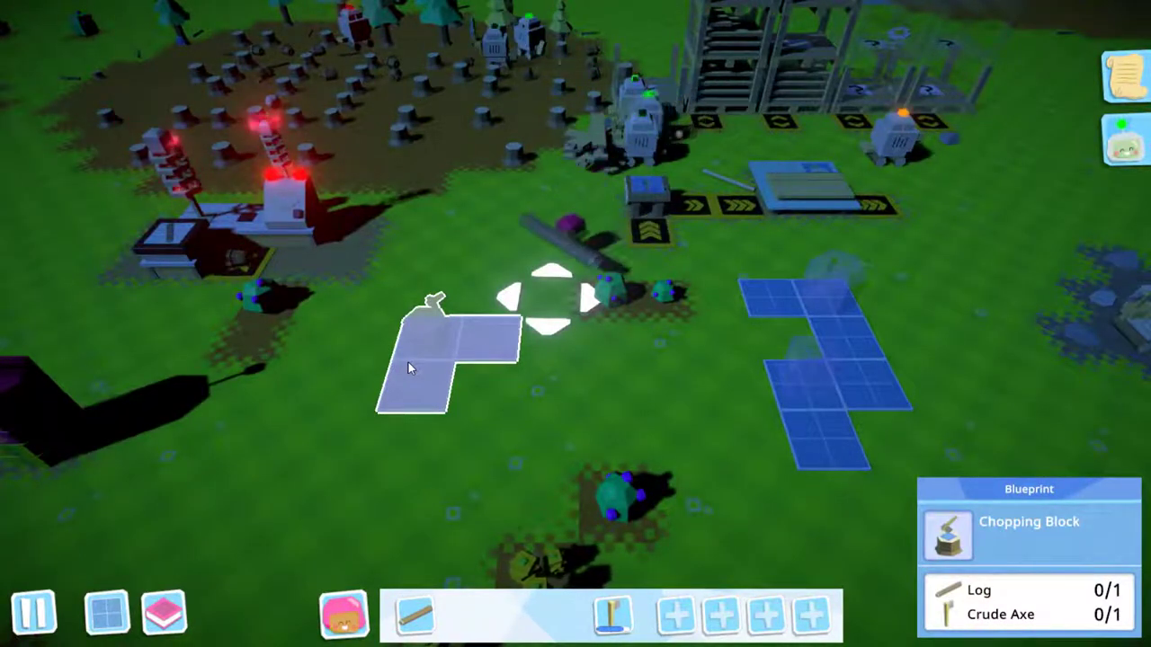
Complete the Chopping Block with a log and crude axe, then check its outputs.
{"action": "left_click", "coordinate": [408, 362]}
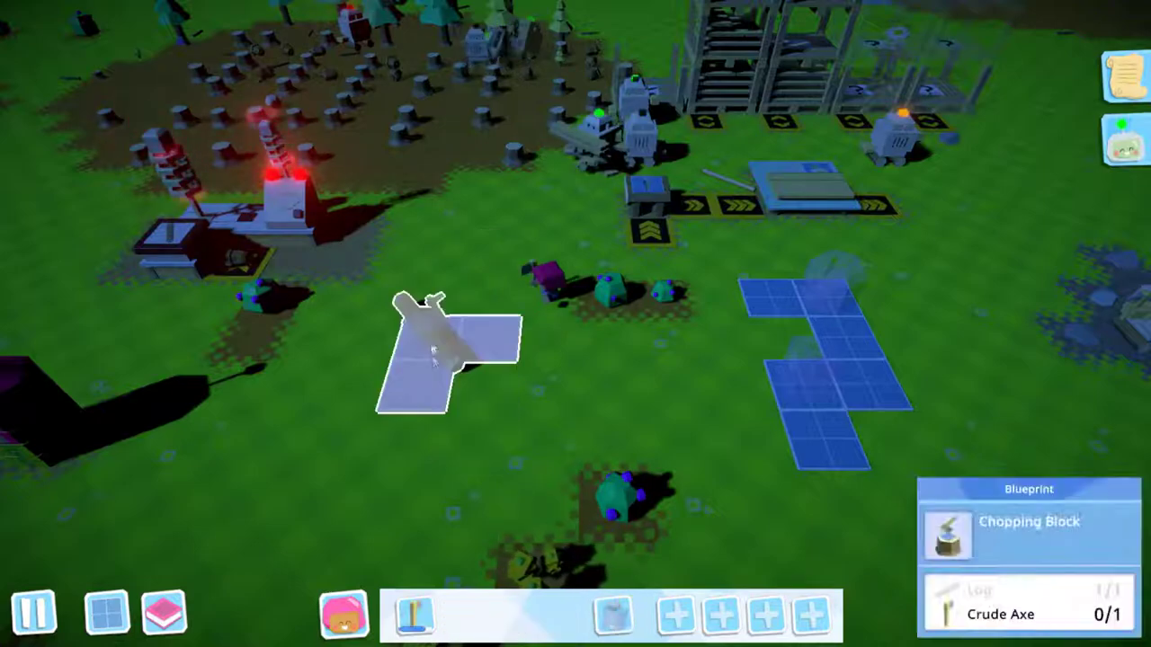
{"action": "left_click", "coordinate": [451, 359]}
{"action": "key", "text": "a"}
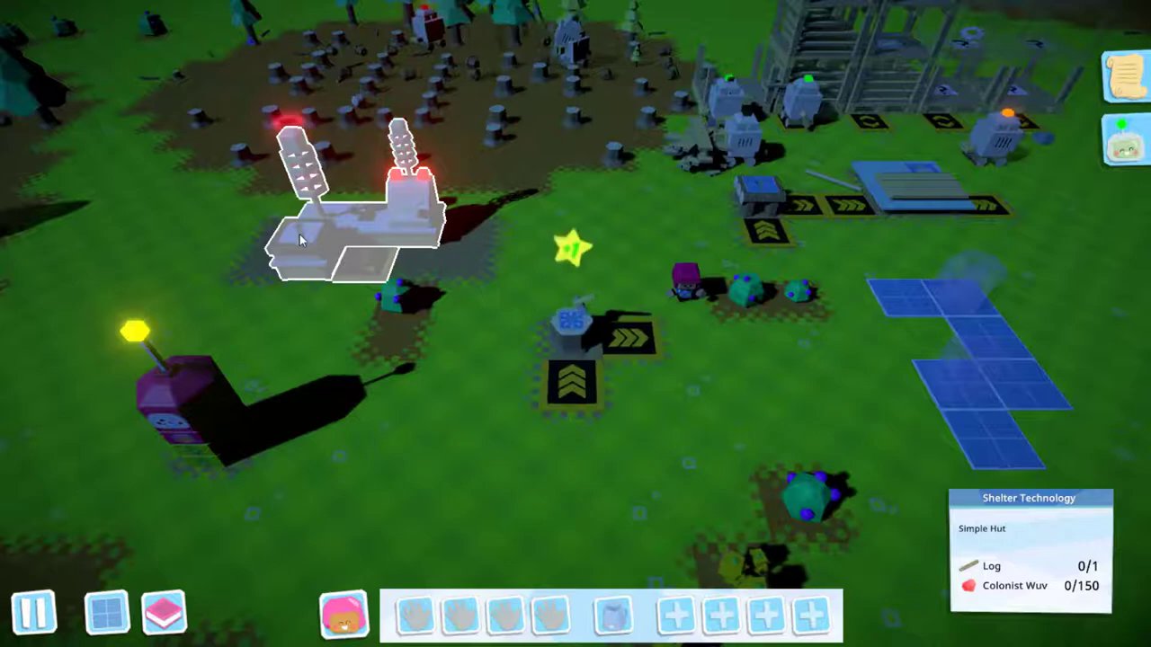
{"action": "left_click", "coordinate": [580, 339]}
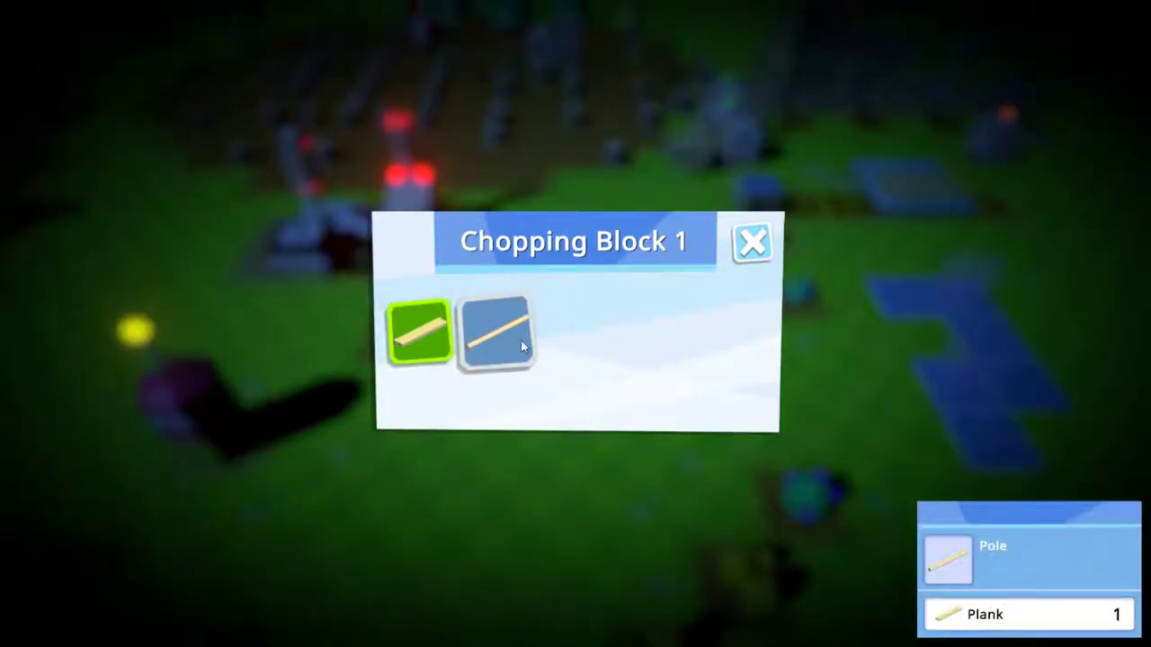
{"action": "key", "text": "Escape"}
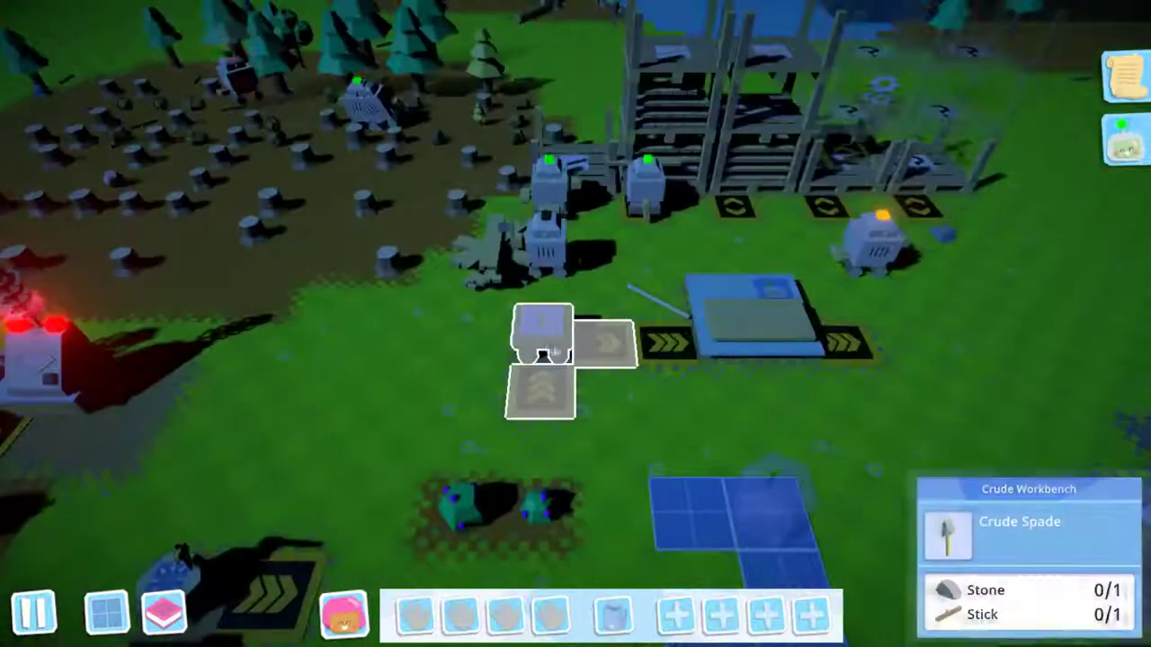
Check the Crude Workbench, reposition the Chopping Block and review its outputs again.
{"action": "left_click", "coordinate": [542, 346]}
{"action": "left_click", "coordinate": [747, 239]}
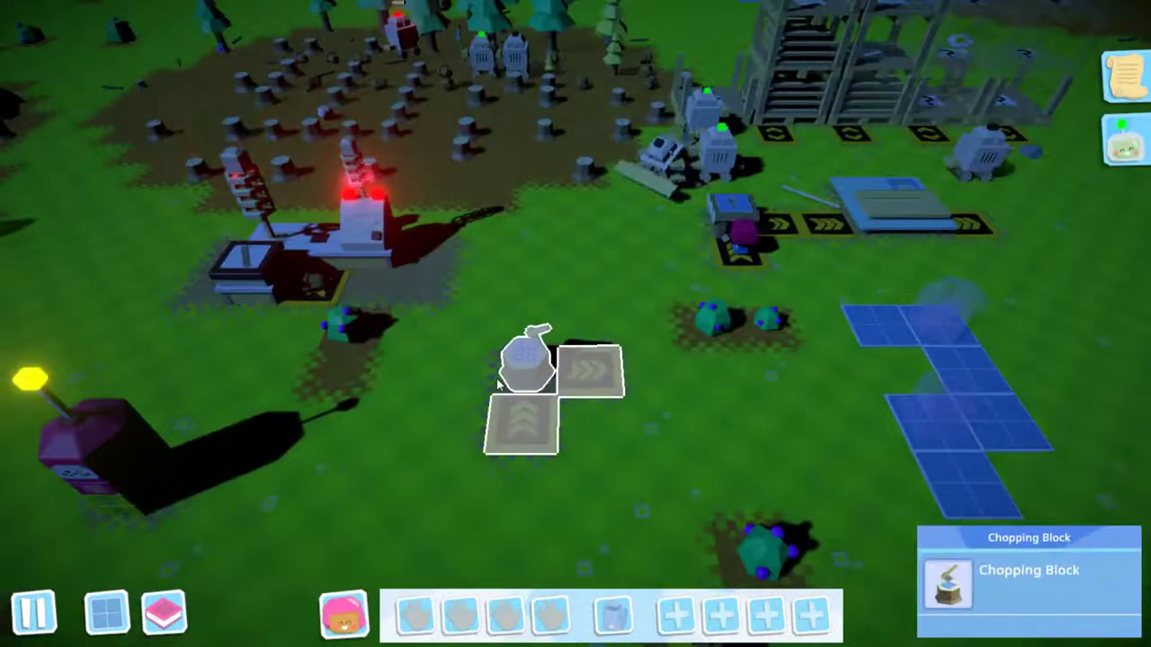
{"action": "left_click", "coordinate": [588, 378]}
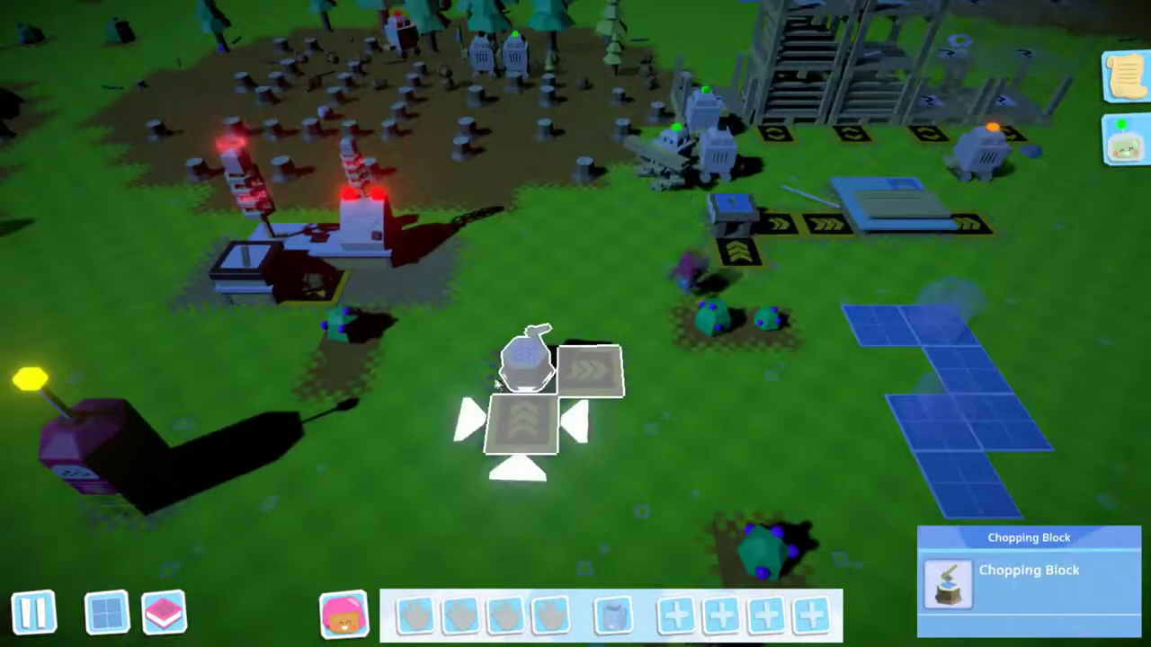
{"action": "left_click", "coordinate": [605, 423]}
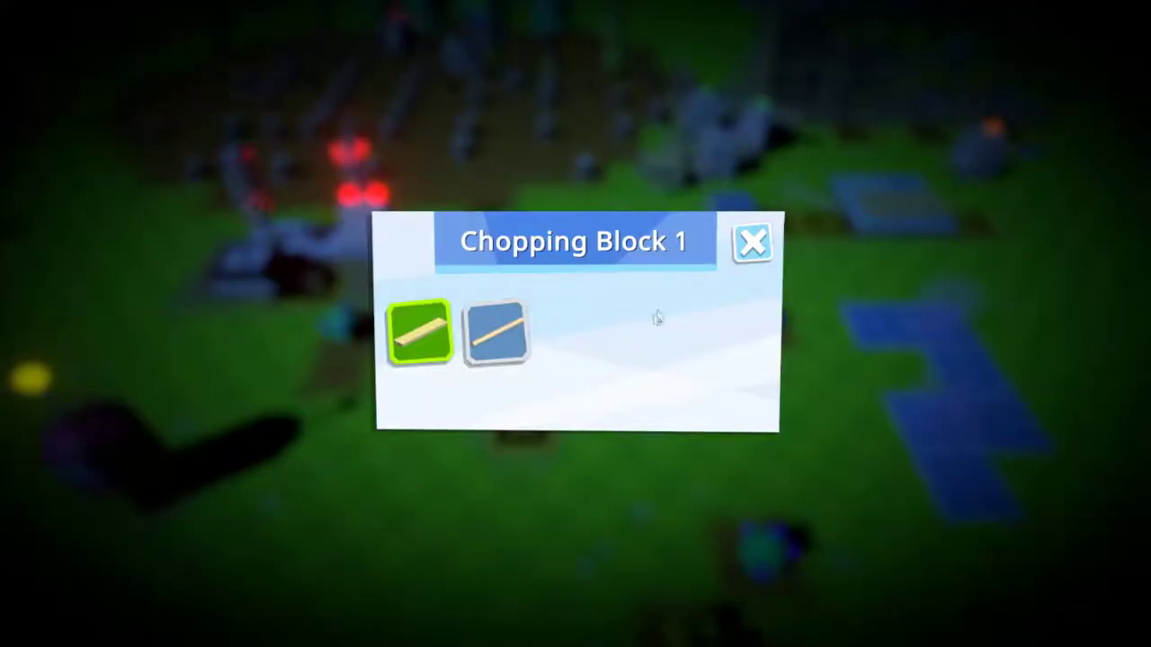
{"action": "key", "text": "Escape"}
{"action": "scroll", "coordinate": [539, 377], "scroll_direction": "up", "scroll_amount": 3}
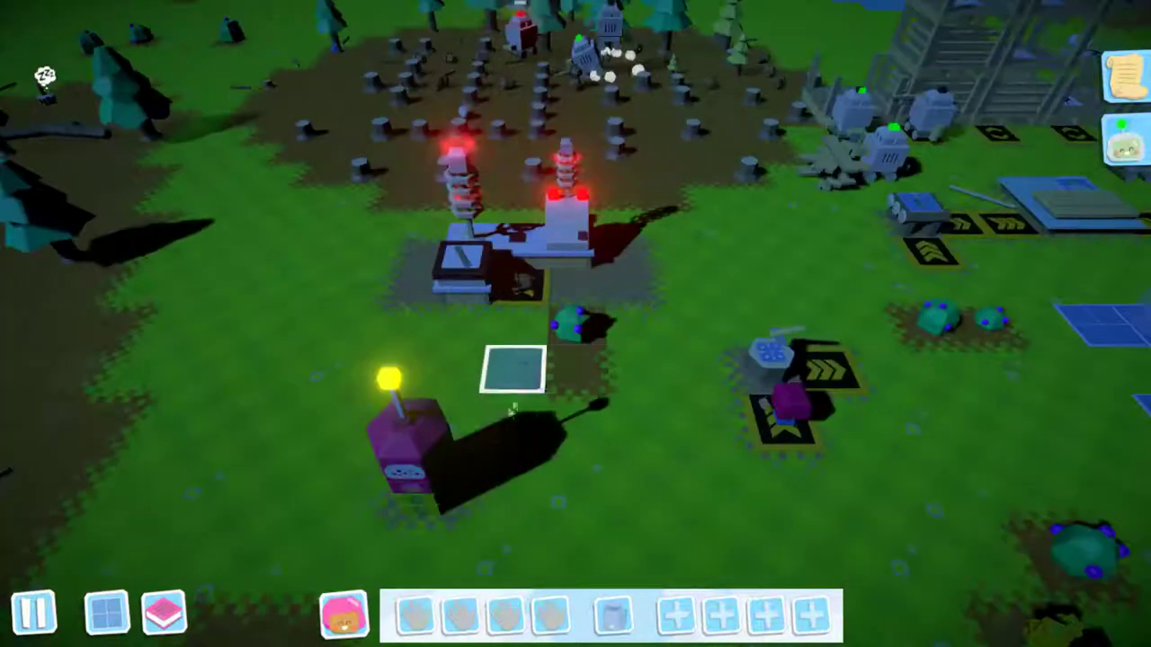
{"action": "left_click", "coordinate": [435, 466]}
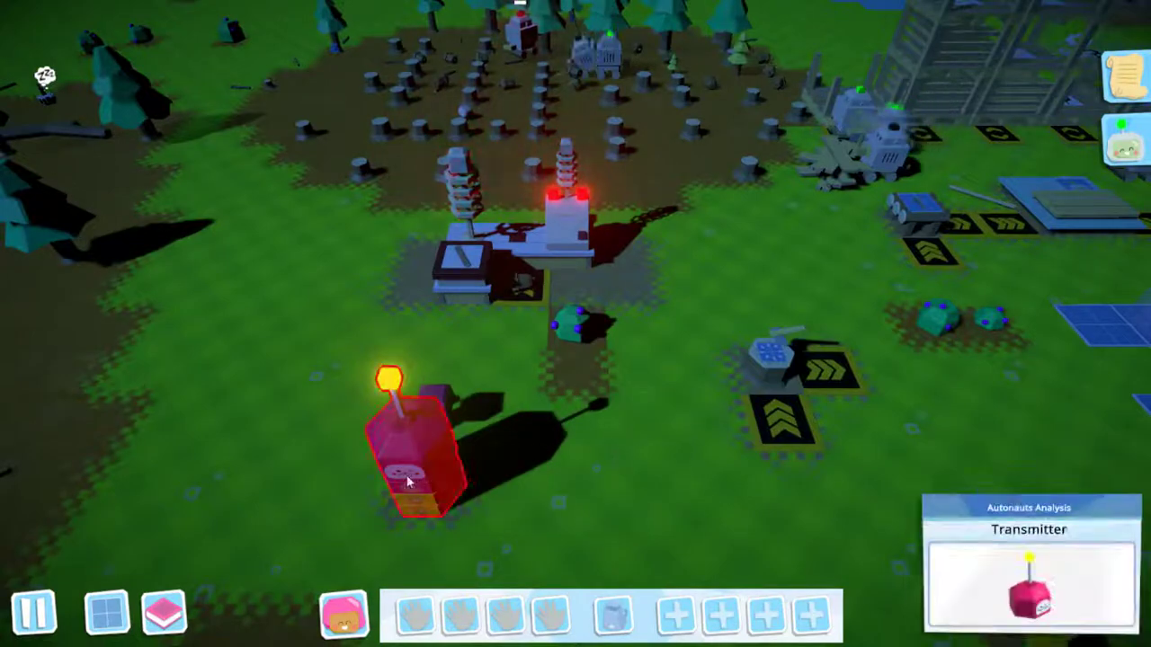
{"action": "left_click", "coordinate": [1123, 81]}
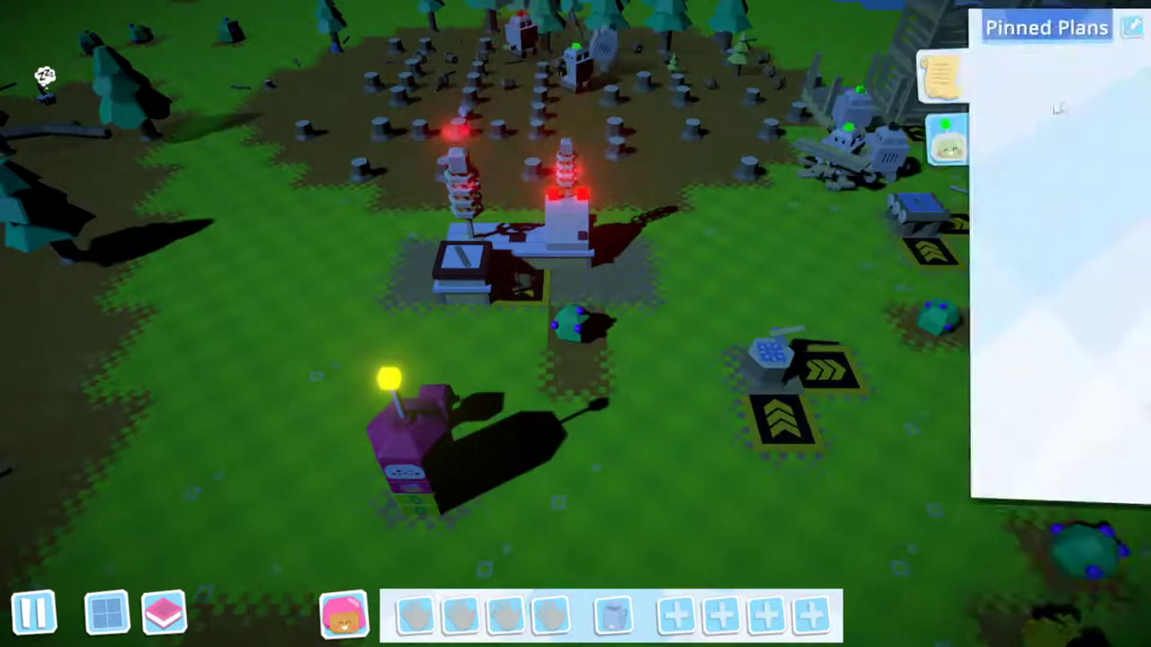
{"action": "left_click", "coordinate": [1124, 144]}
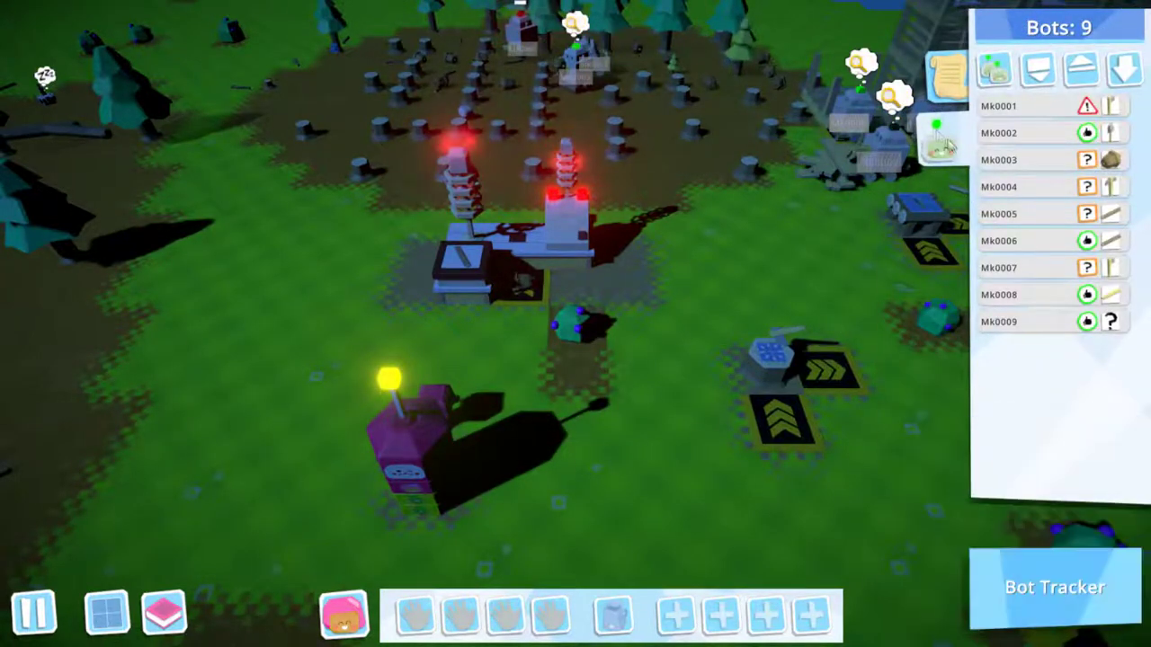
{"action": "left_click", "coordinate": [935, 140]}
{"action": "key", "text": "Tab"}
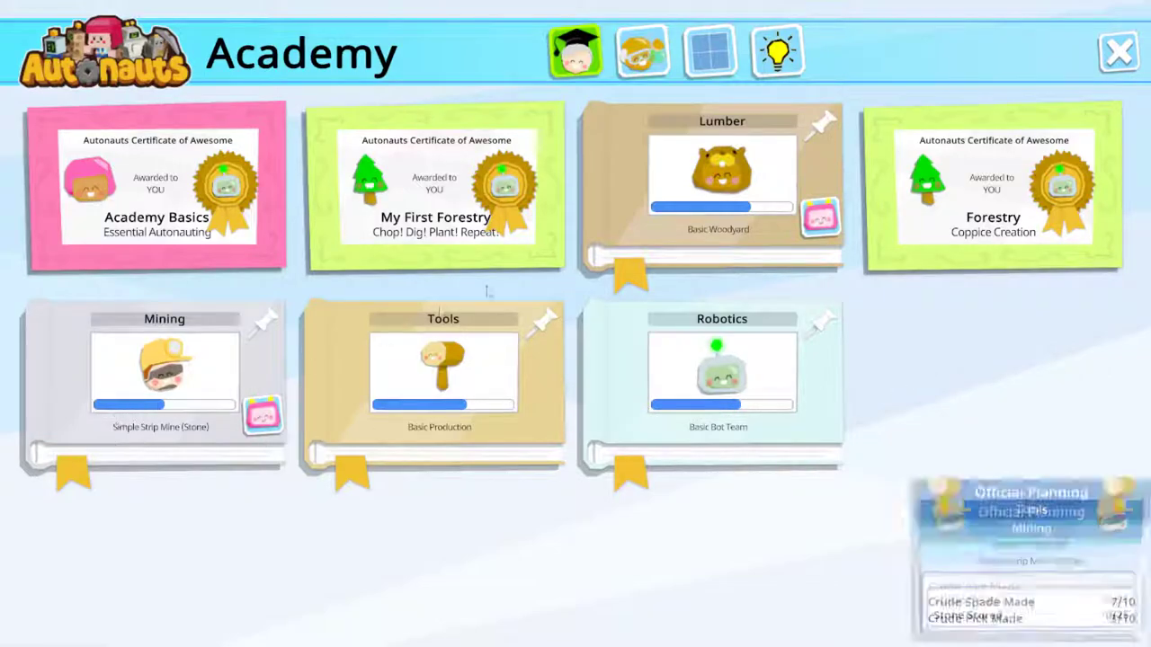
{"action": "mouse_move", "coordinate": [158, 378]}
{"action": "key", "text": "Escape"}
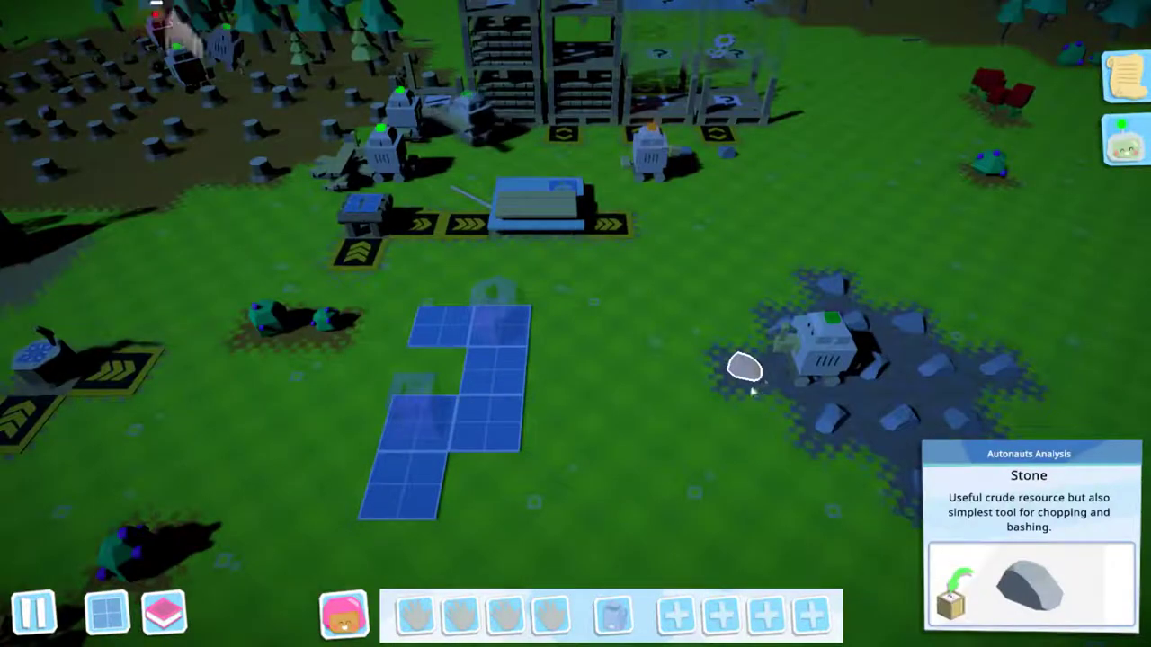
Gather stones from the rock patch and carry them to the storage area.
{"action": "left_click", "coordinate": [739, 362]}
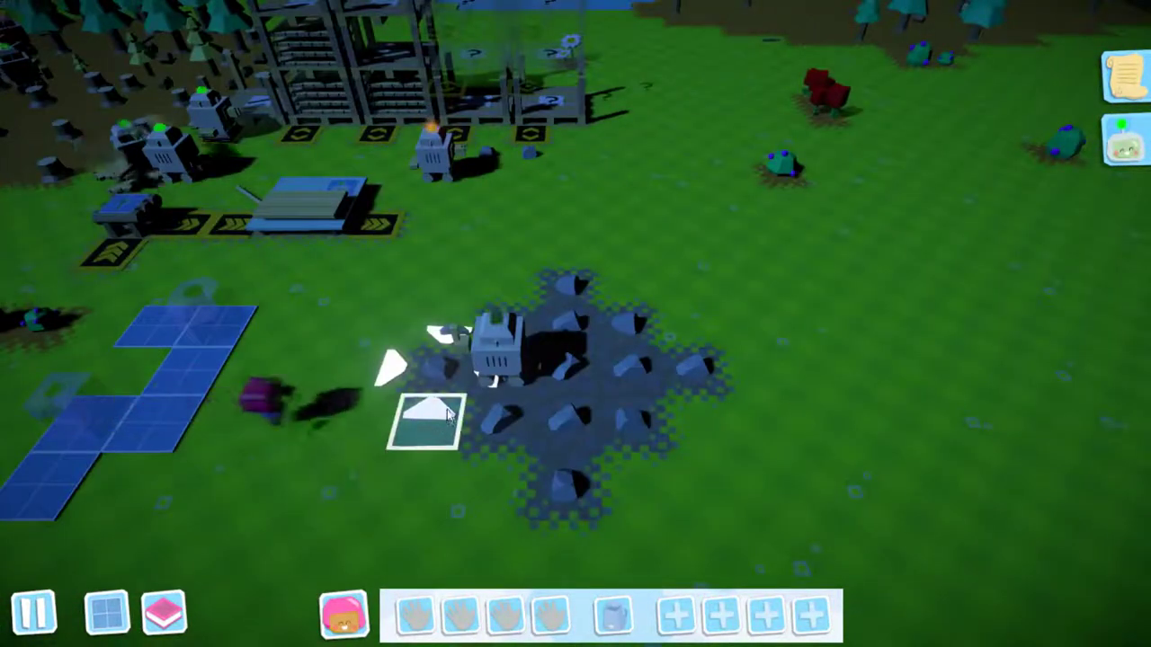
{"action": "left_click", "coordinate": [448, 413]}
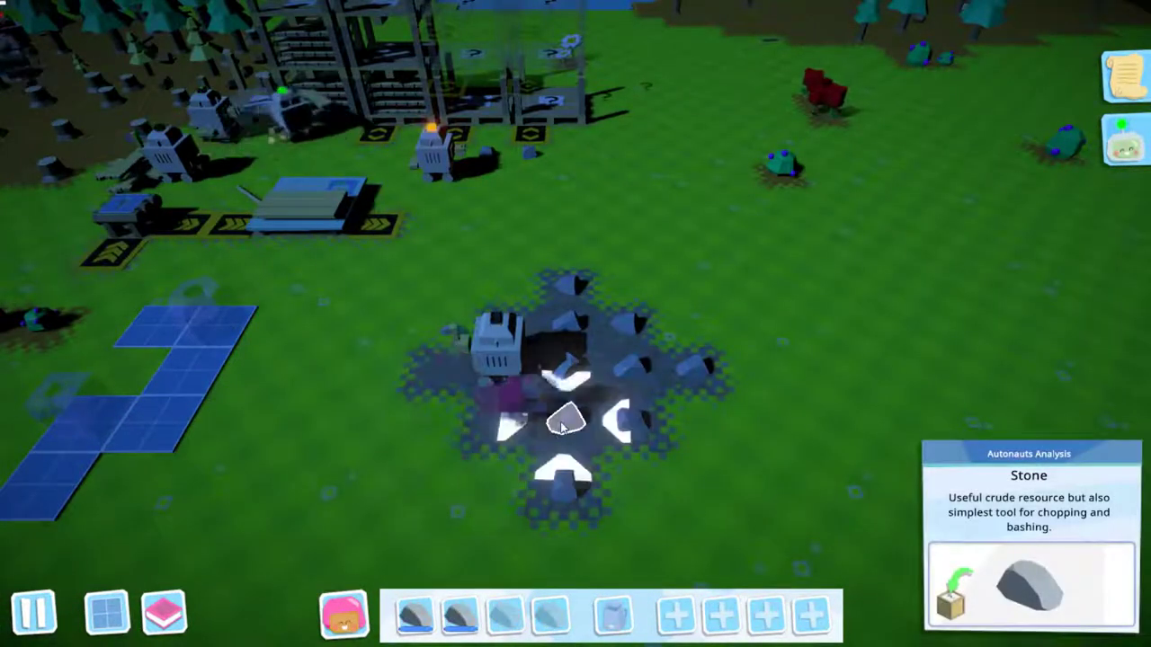
{"action": "scroll", "coordinate": [562, 489], "scroll_direction": "up", "scroll_amount": 3}
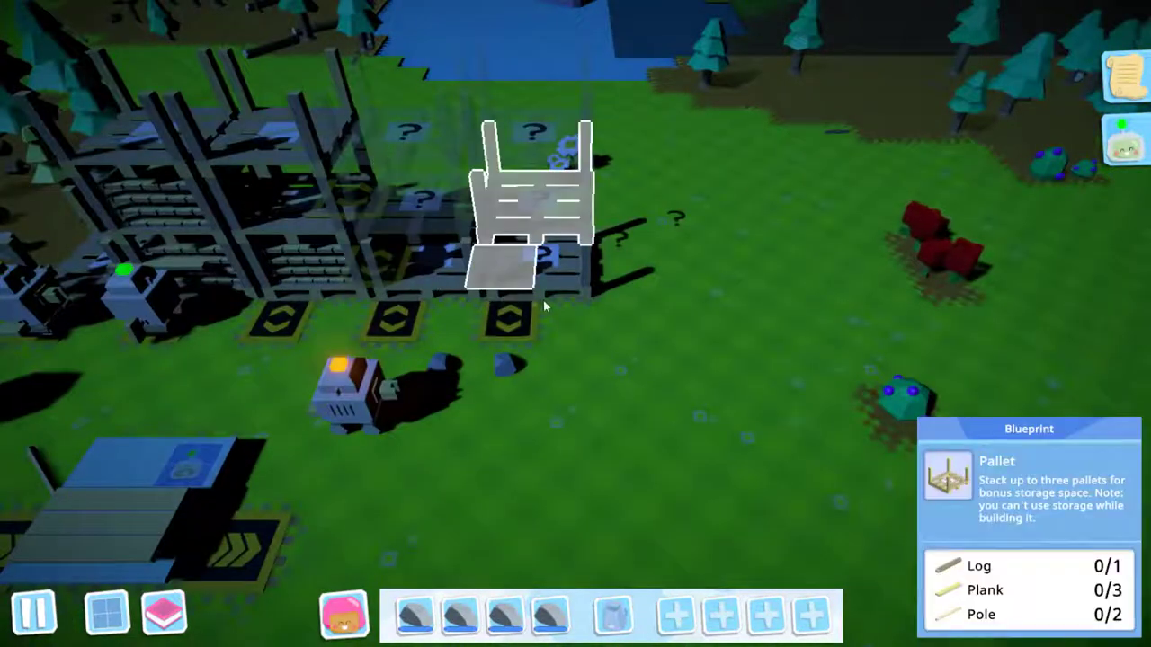
{"action": "left_click", "coordinate": [544, 180]}
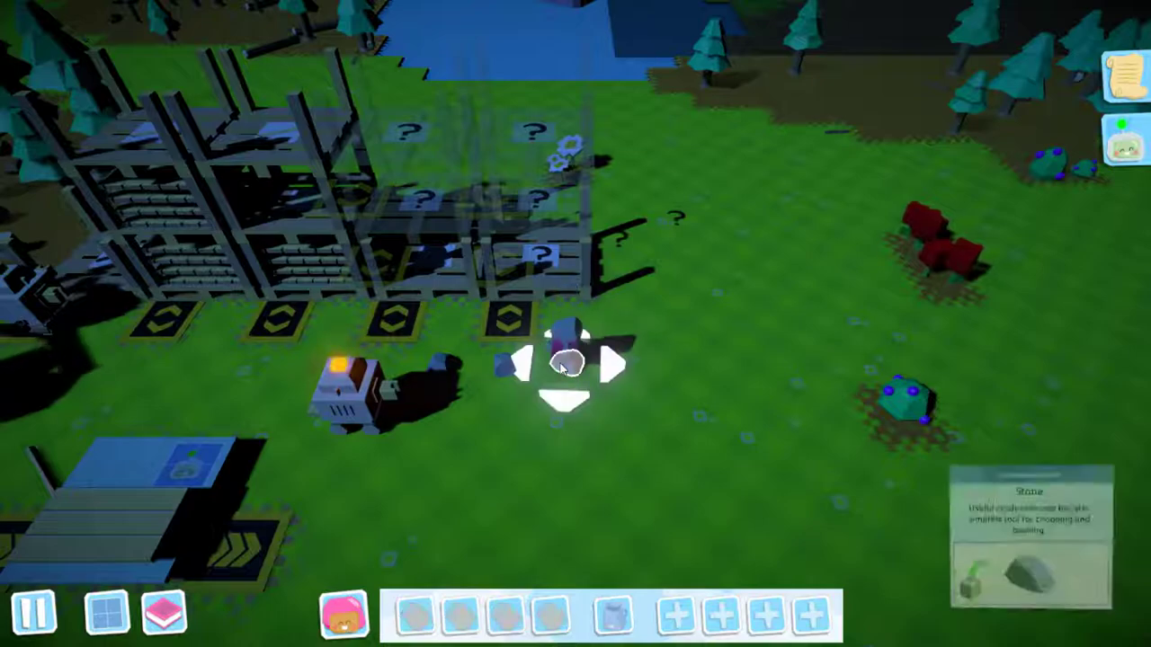
{"action": "left_click", "coordinate": [558, 361]}
Check the red pallet blueprint's progress and deposit stones to complete the fourth pallet.
{"action": "left_click", "coordinate": [513, 258]}
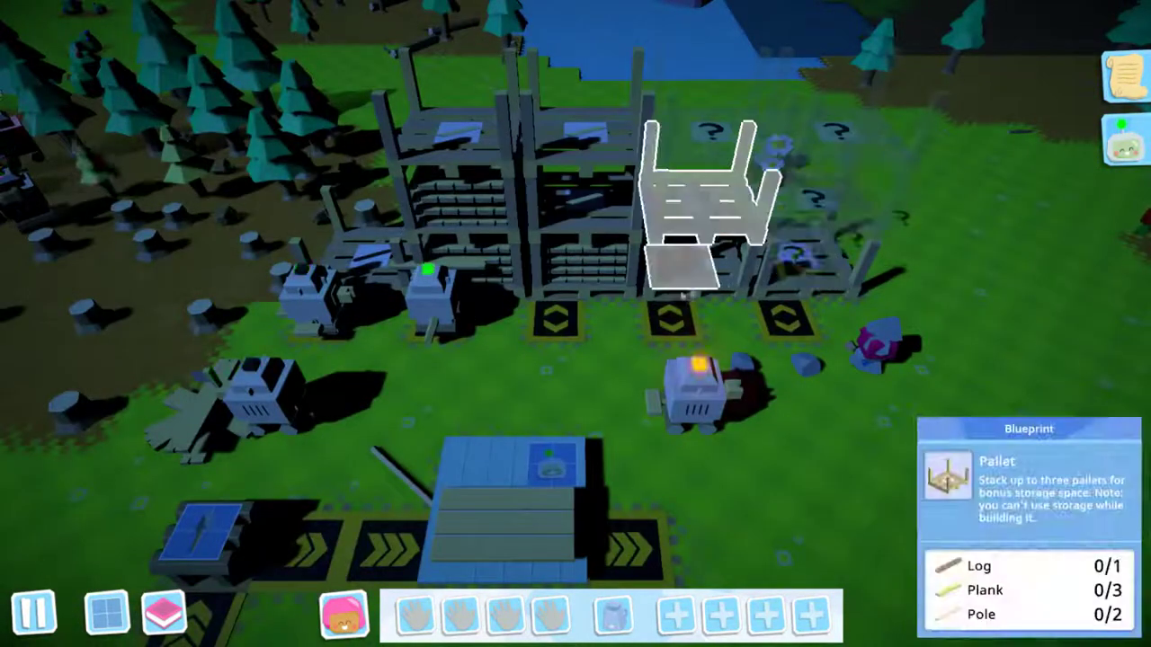
{"action": "key", "text": "e"}
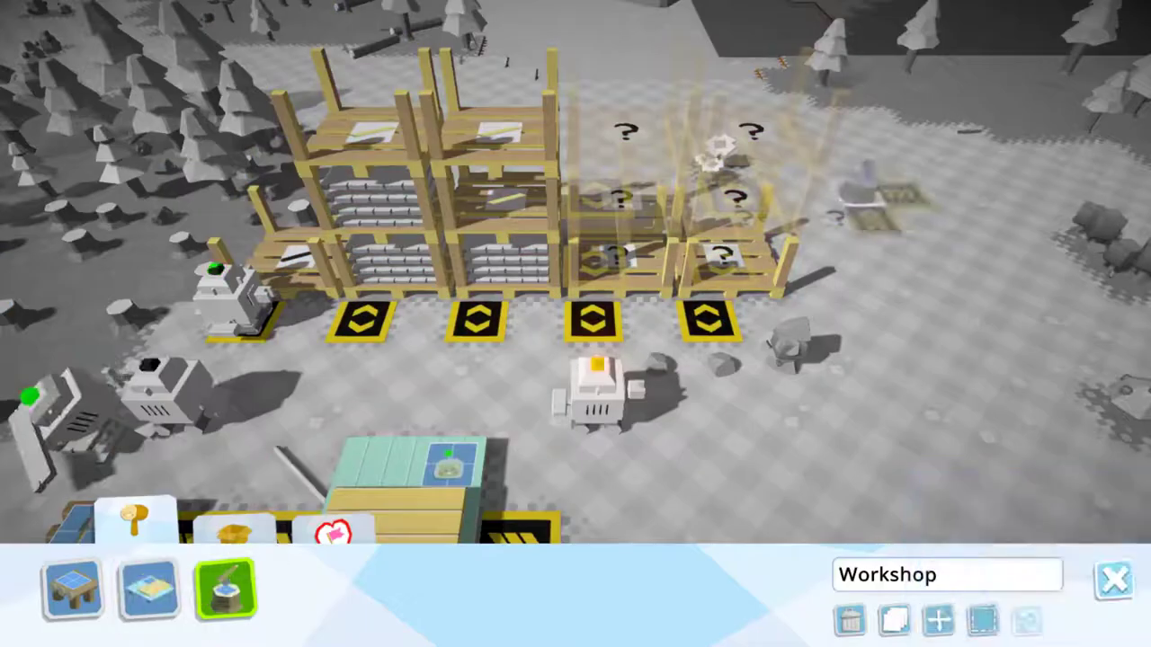
{"action": "left_click", "coordinate": [1114, 578]}
{"action": "left_click", "coordinate": [710, 261]}
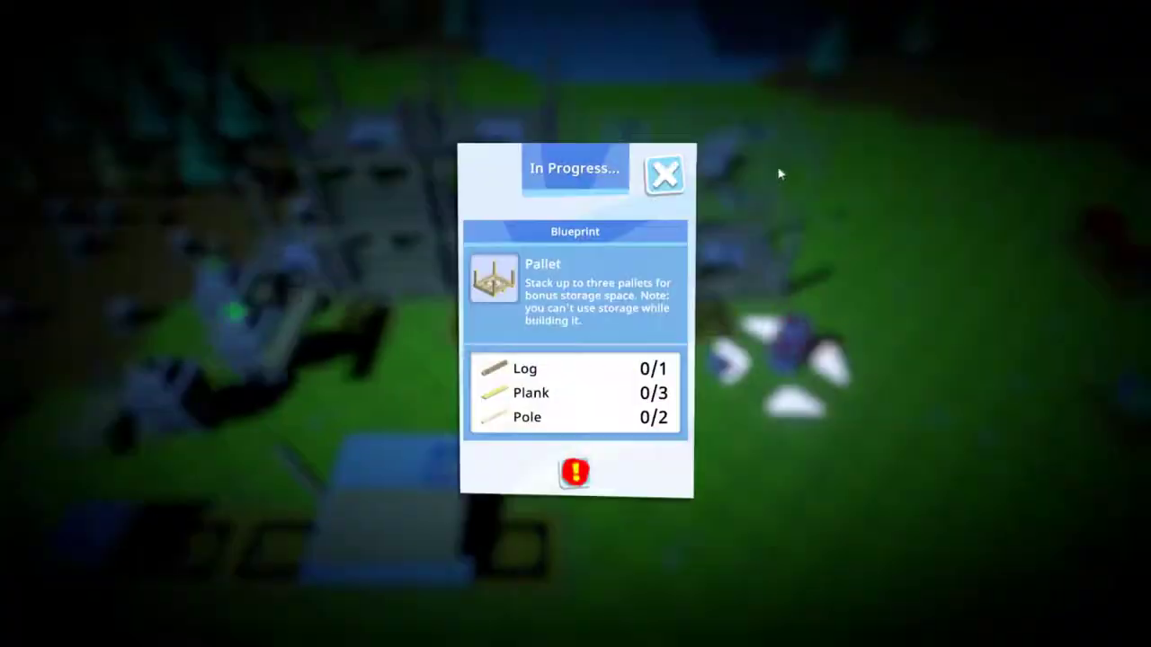
{"action": "key", "text": "Escape"}
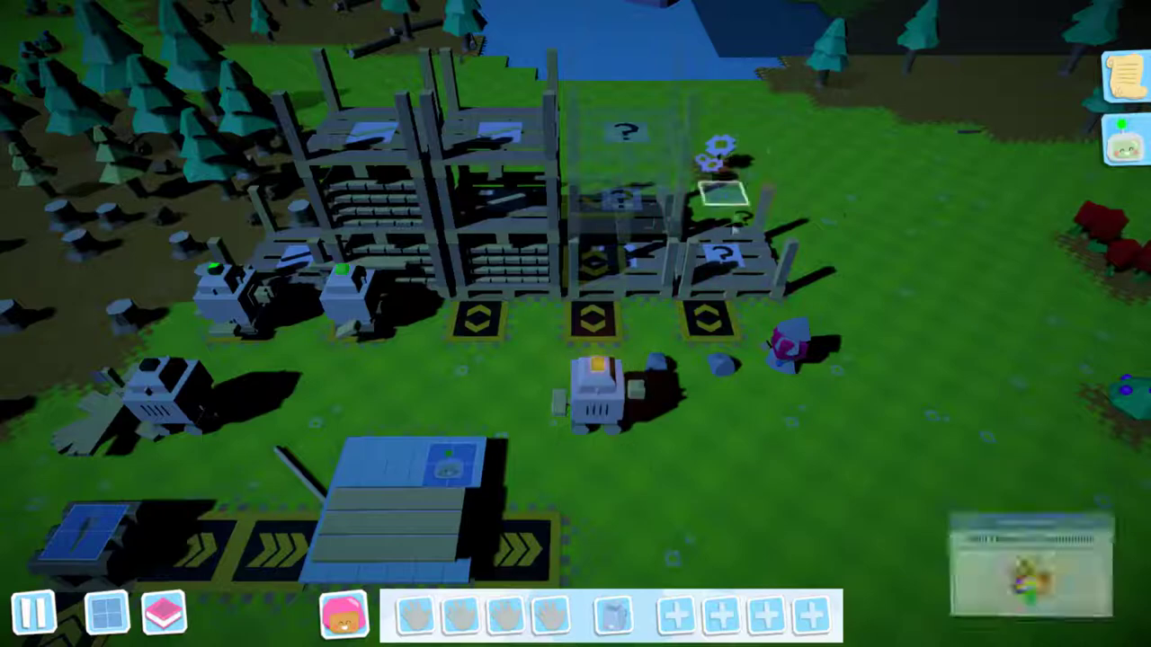
{"action": "scroll", "coordinate": [755, 257], "scroll_direction": "up", "scroll_amount": 3}
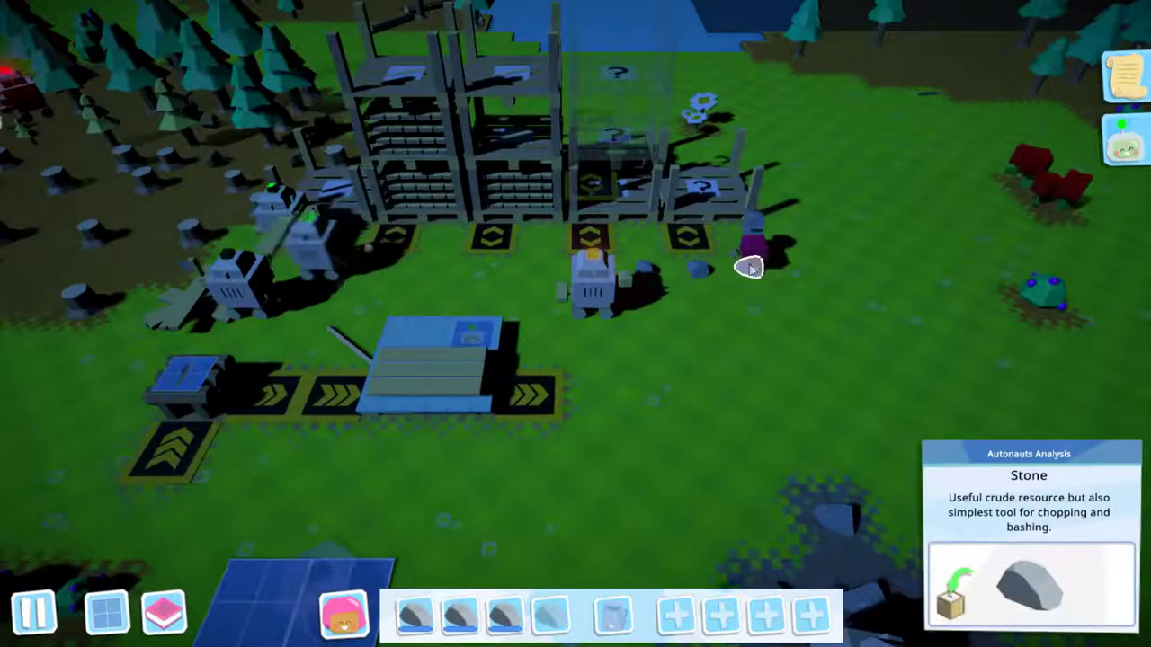
{"action": "scroll", "coordinate": [747, 267], "scroll_direction": "down", "scroll_amount": 2}
{"action": "left_click", "coordinate": [722, 281]}
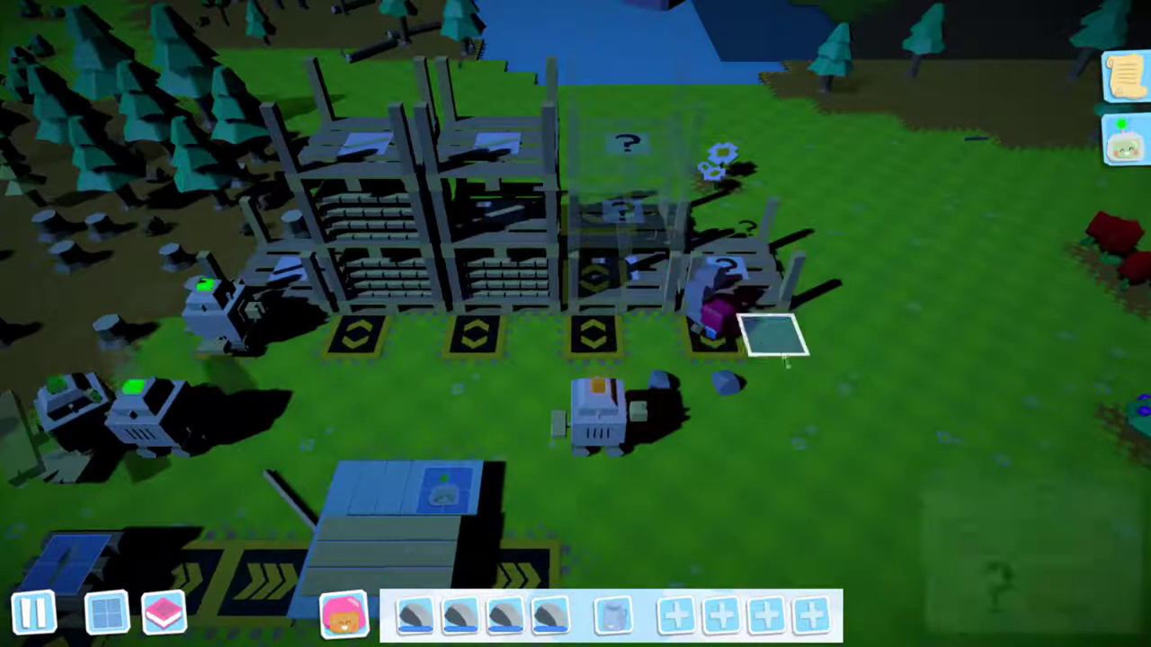
{"action": "left_click", "coordinate": [773, 340]}
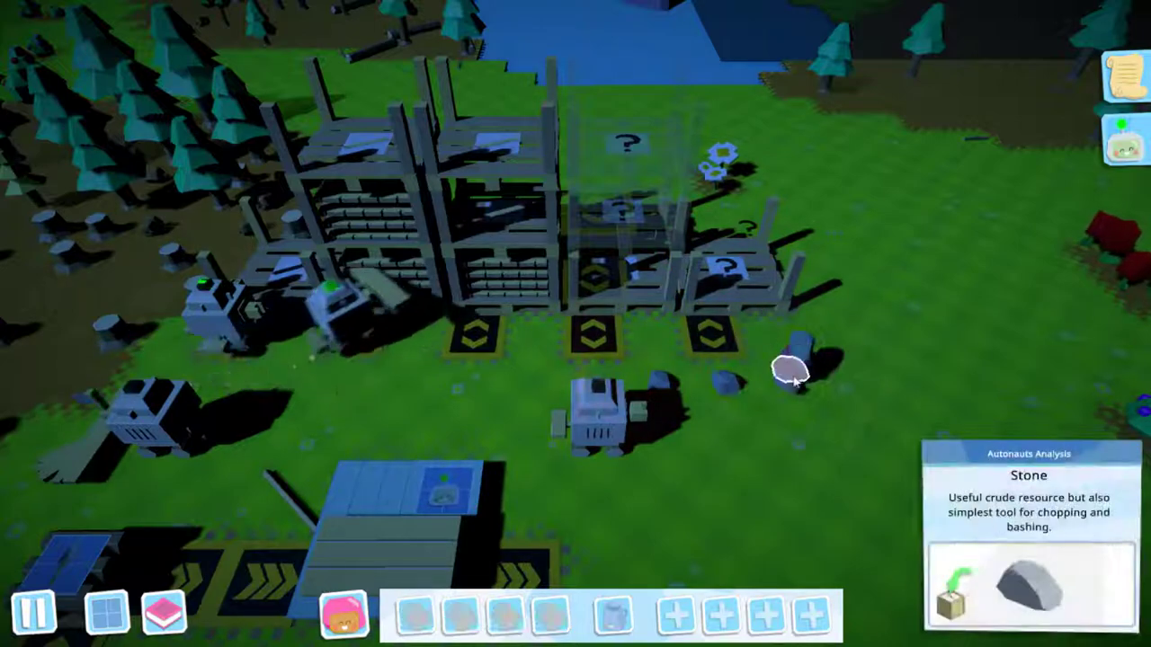
{"action": "scroll", "coordinate": [883, 415], "scroll_direction": "down", "scroll_amount": 3}
{"action": "key", "text": "b"}
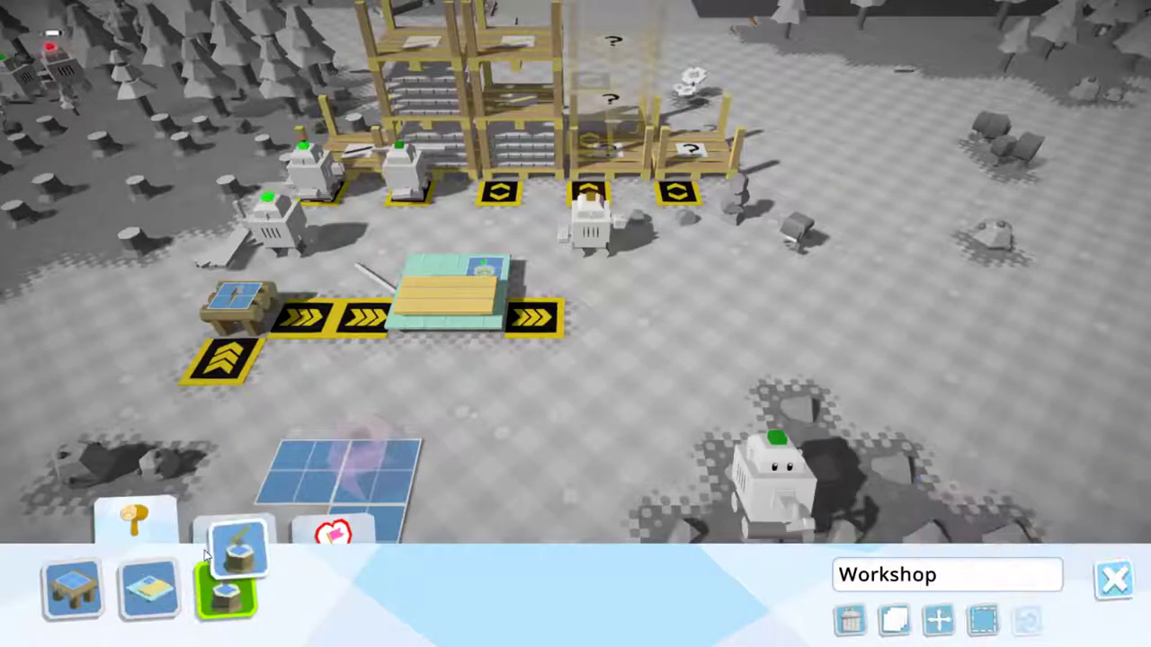
Place a Storage Crate blueprint beside the pallets and add planks toward its four.
{"action": "left_click", "coordinate": [205, 556]}
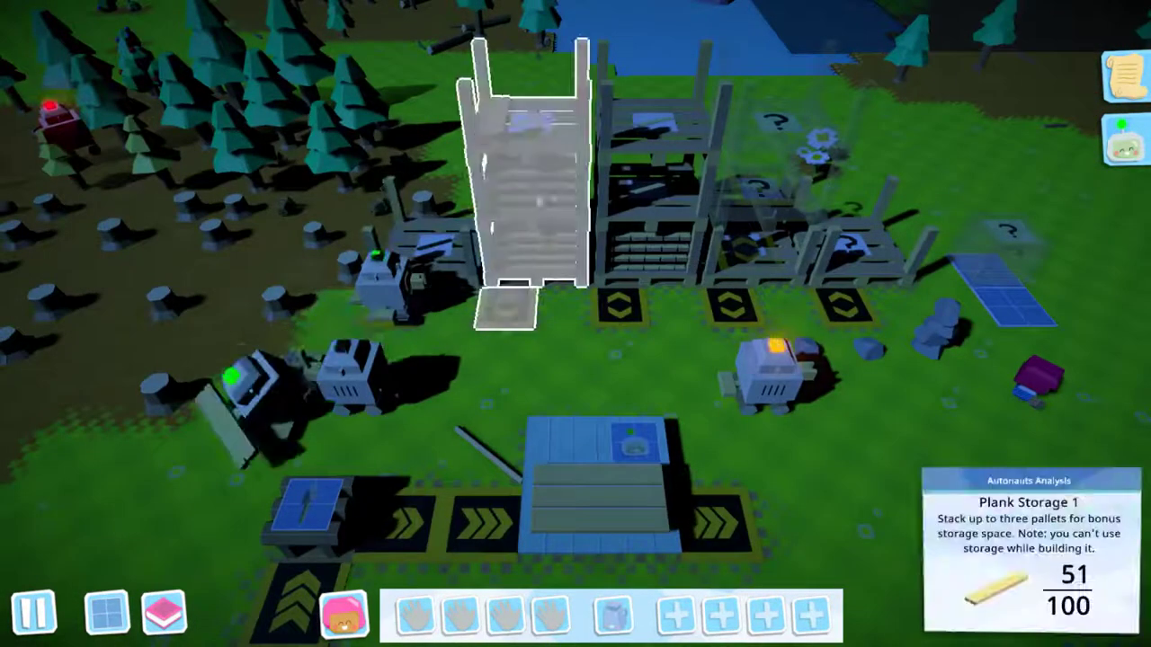
{"action": "left_click", "coordinate": [542, 205]}
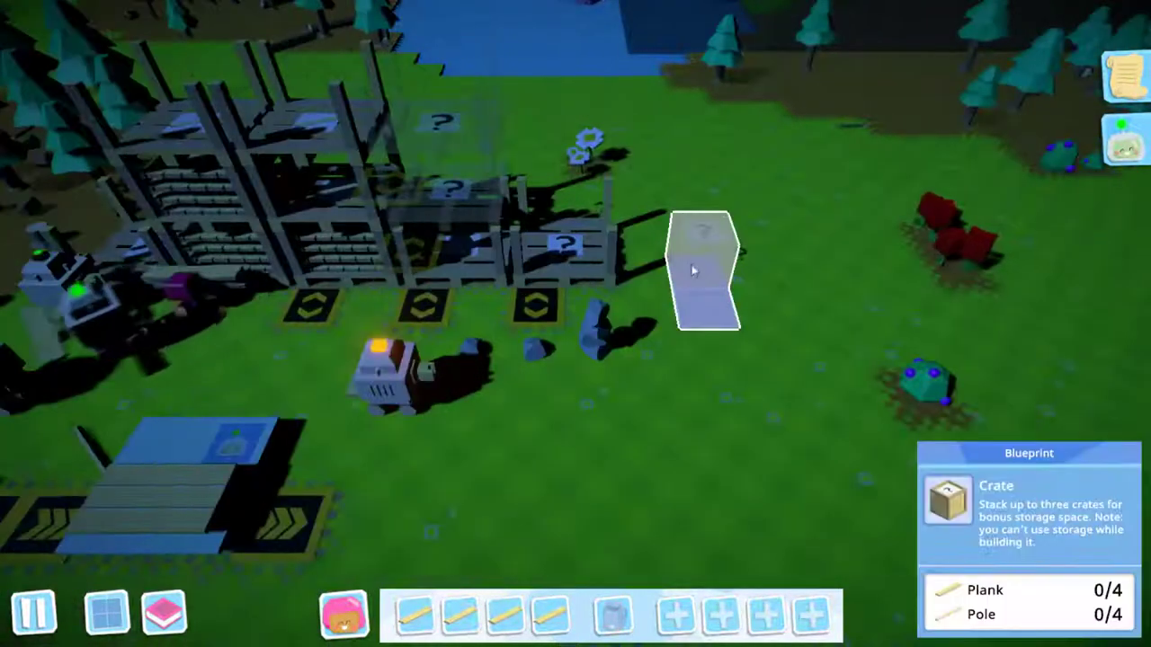
{"action": "left_click", "coordinate": [693, 261]}
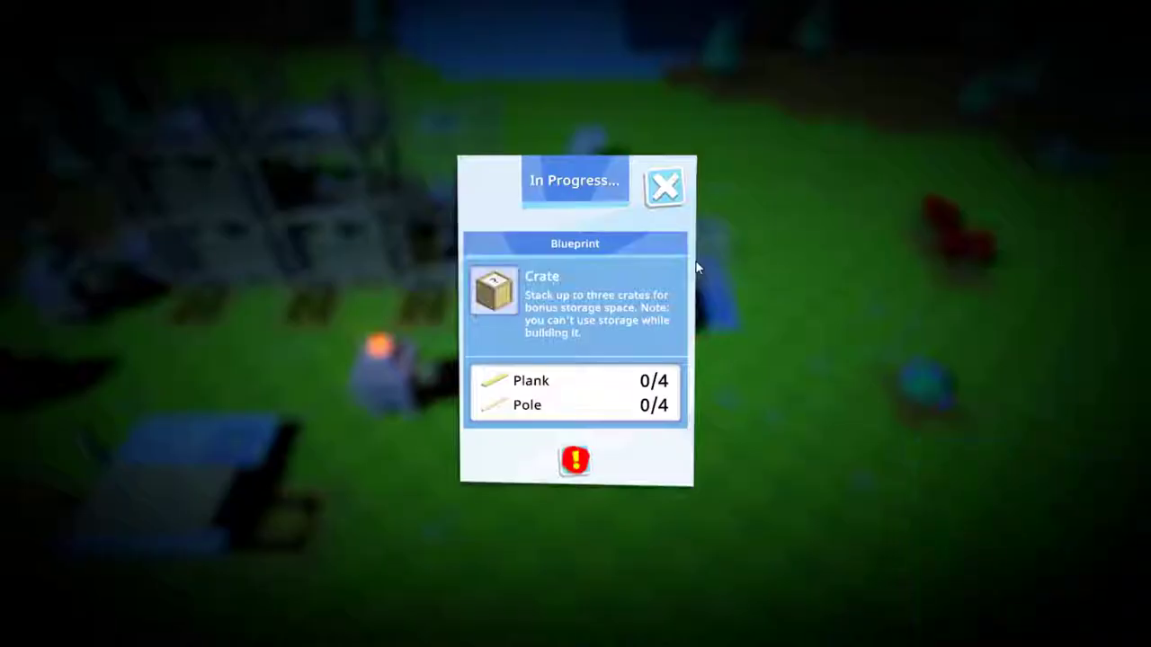
{"action": "left_click", "coordinate": [695, 261]}
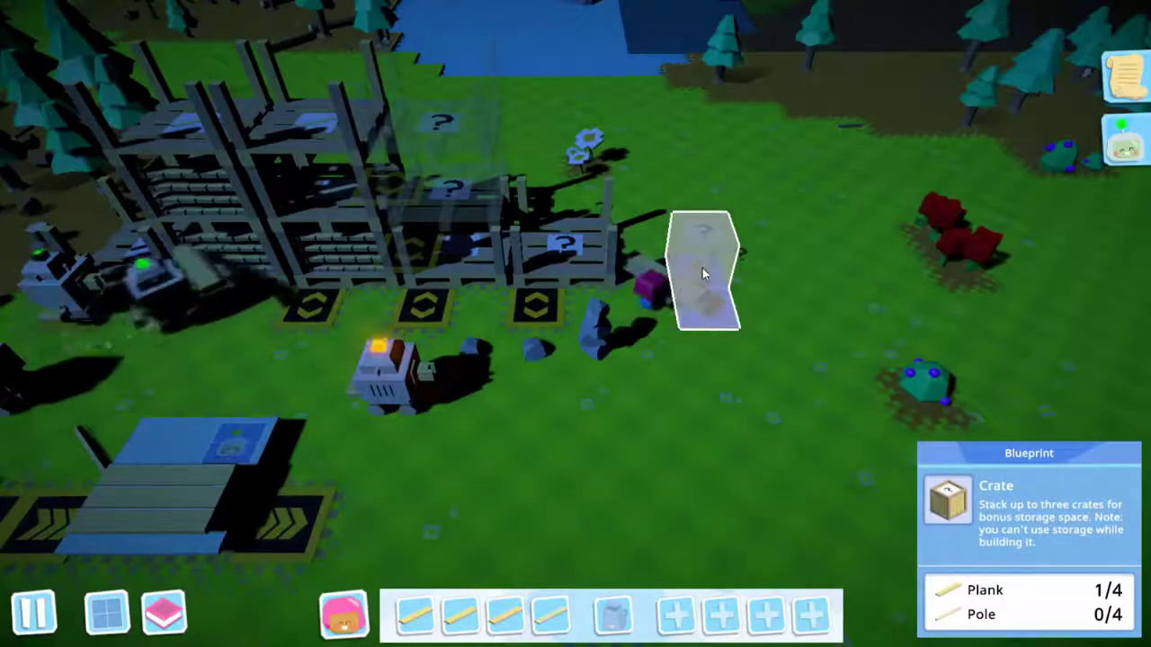
{"action": "left_click", "coordinate": [702, 268]}
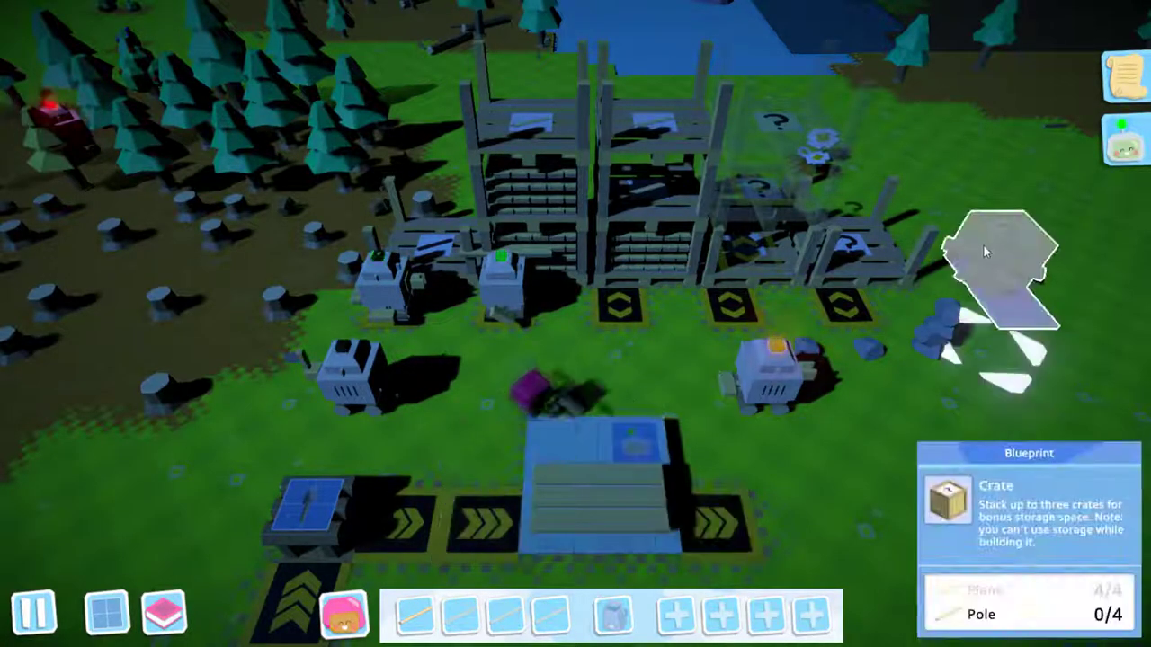
{"action": "mouse_move", "coordinate": [530, 180]}
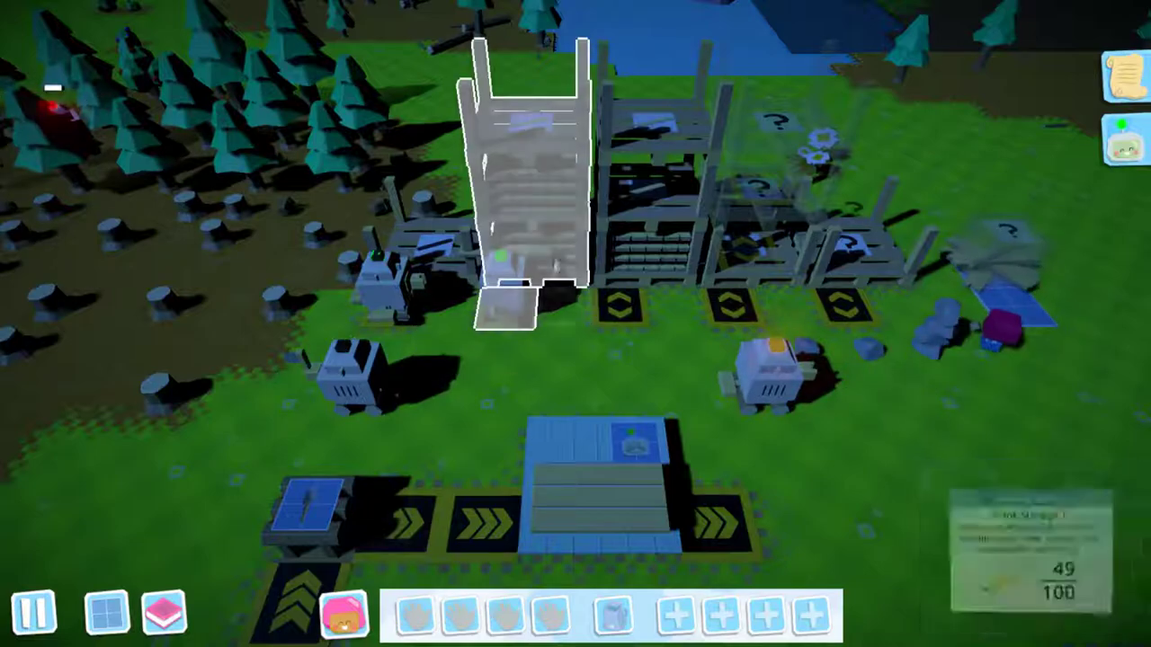
{"action": "key", "text": "a"}
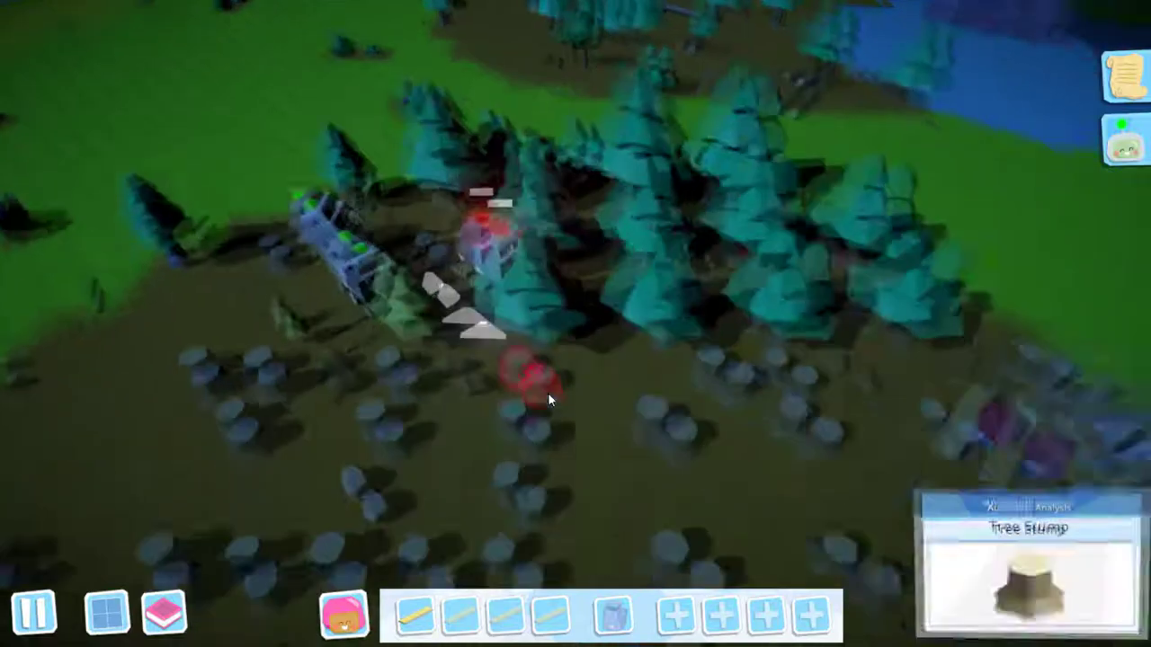
Take planks out of the Plank Storage.
{"action": "key", "text": "s"}
{"action": "key", "text": "w"}
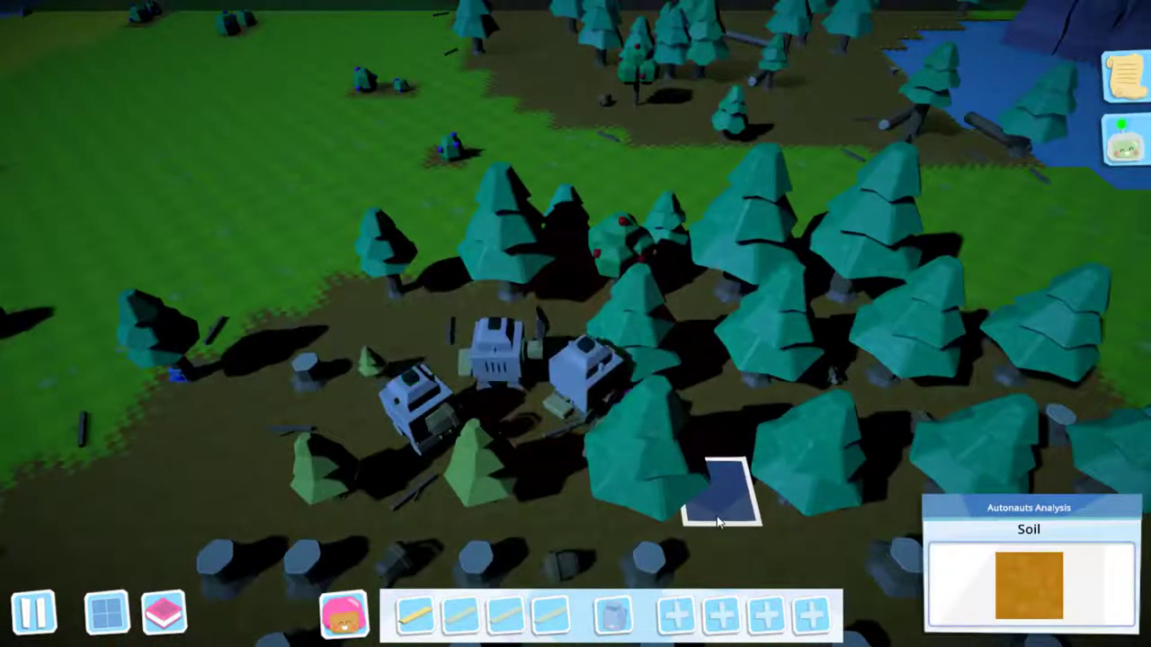
{"action": "key", "text": "s"}
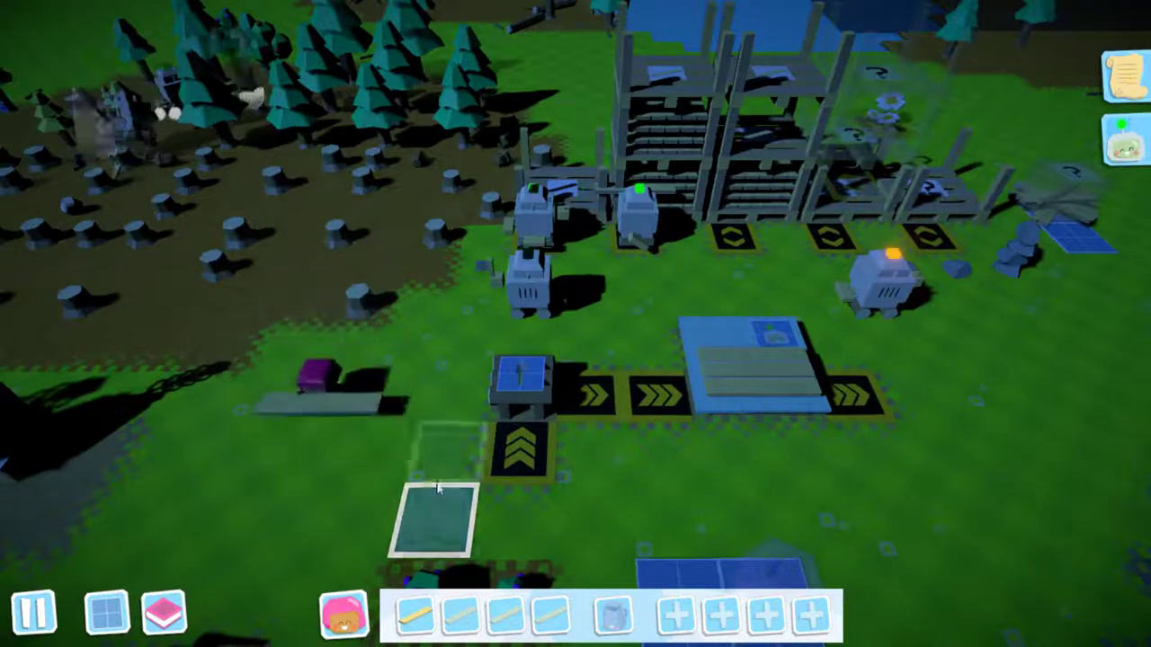
{"action": "left_click", "coordinate": [665, 135]}
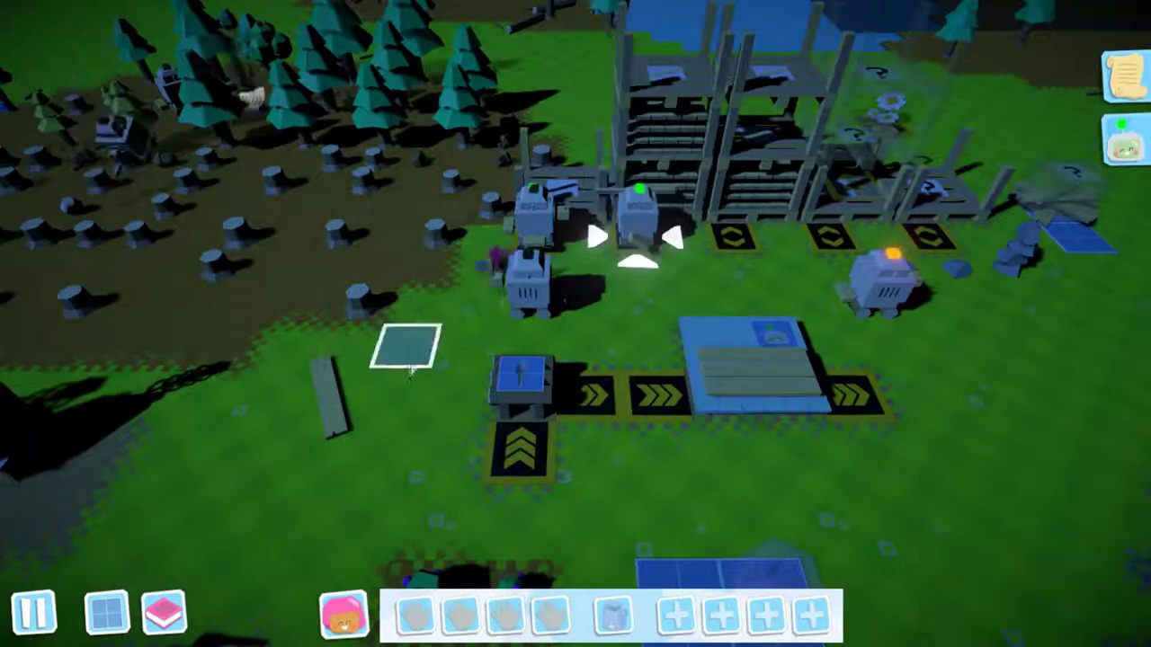
{"action": "left_click", "coordinate": [665, 135]}
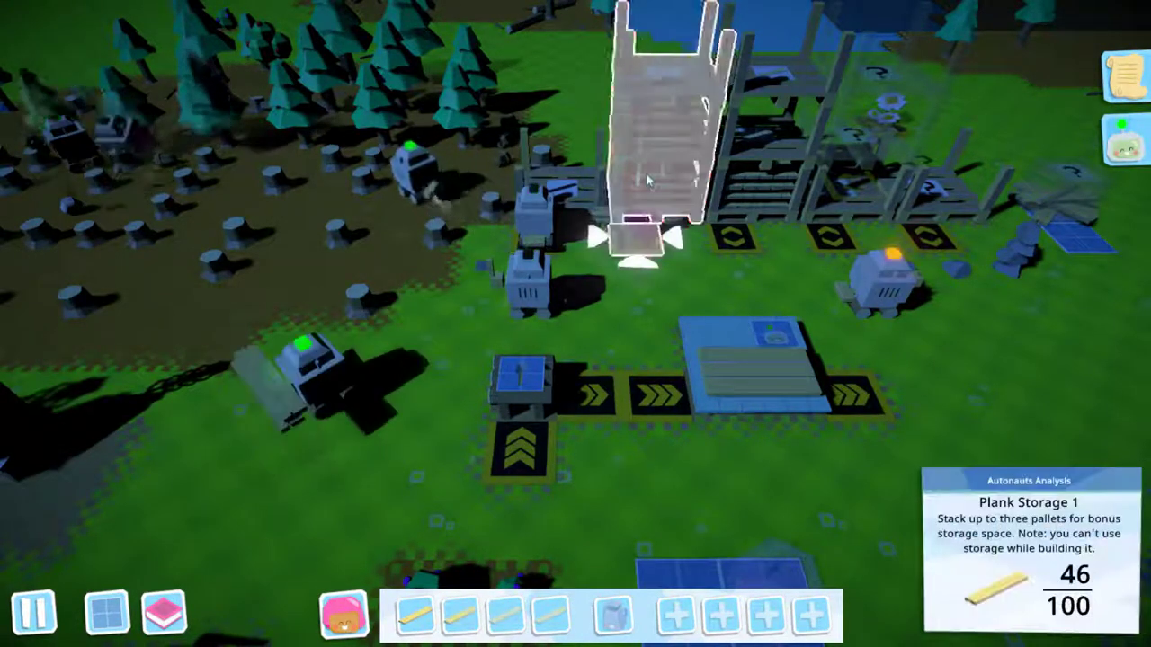
Drop the carried planks on the grass near the crate blueprint.
{"action": "key", "text": "s"}
{"action": "key", "text": "d"}
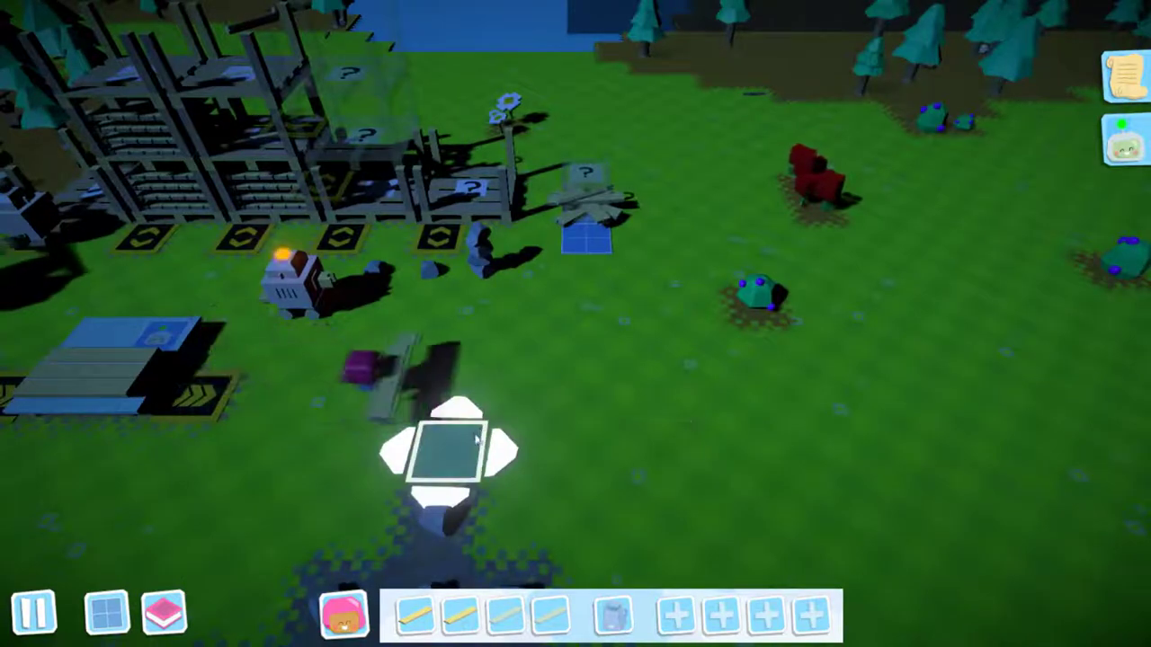
{"action": "right_click", "coordinate": [474, 441]}
{"action": "right_click", "coordinate": [474, 445]}
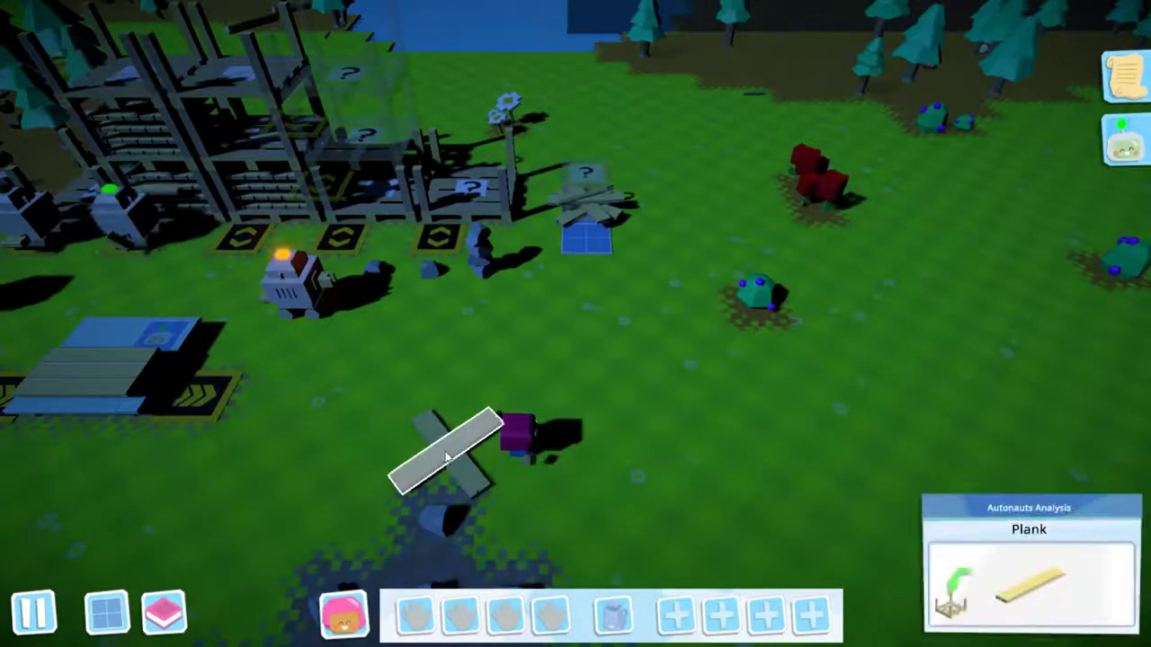
{"action": "key", "text": "a"}
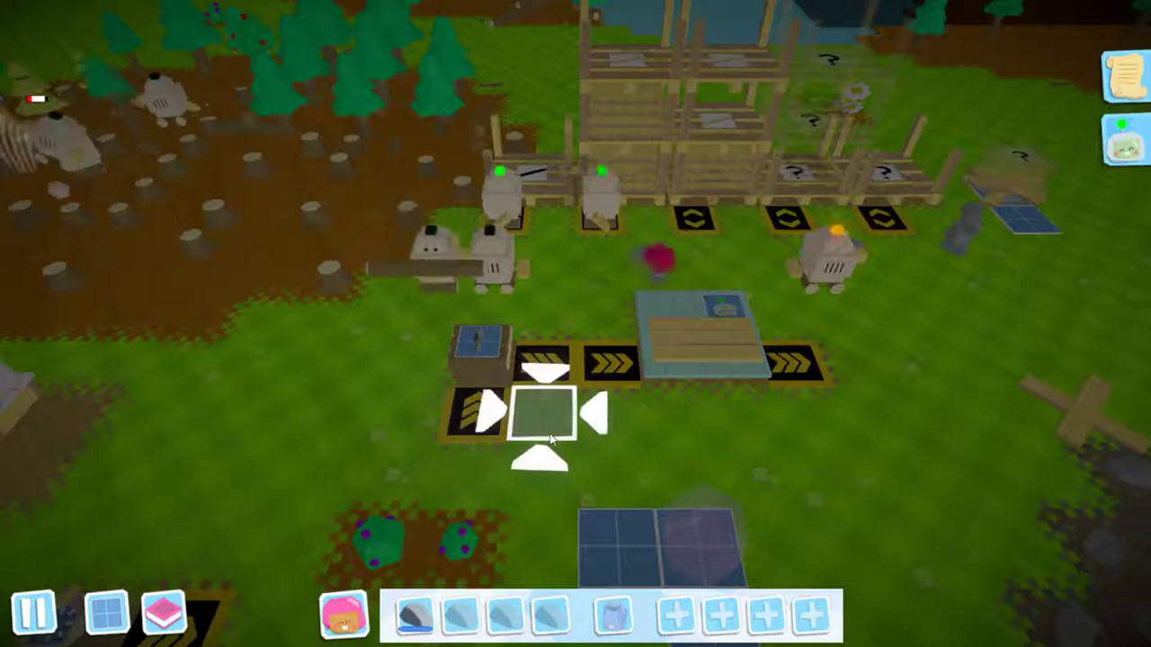
Craft a Crude Axe at Crude Workbench 1.
{"action": "left_click", "coordinate": [482, 356]}
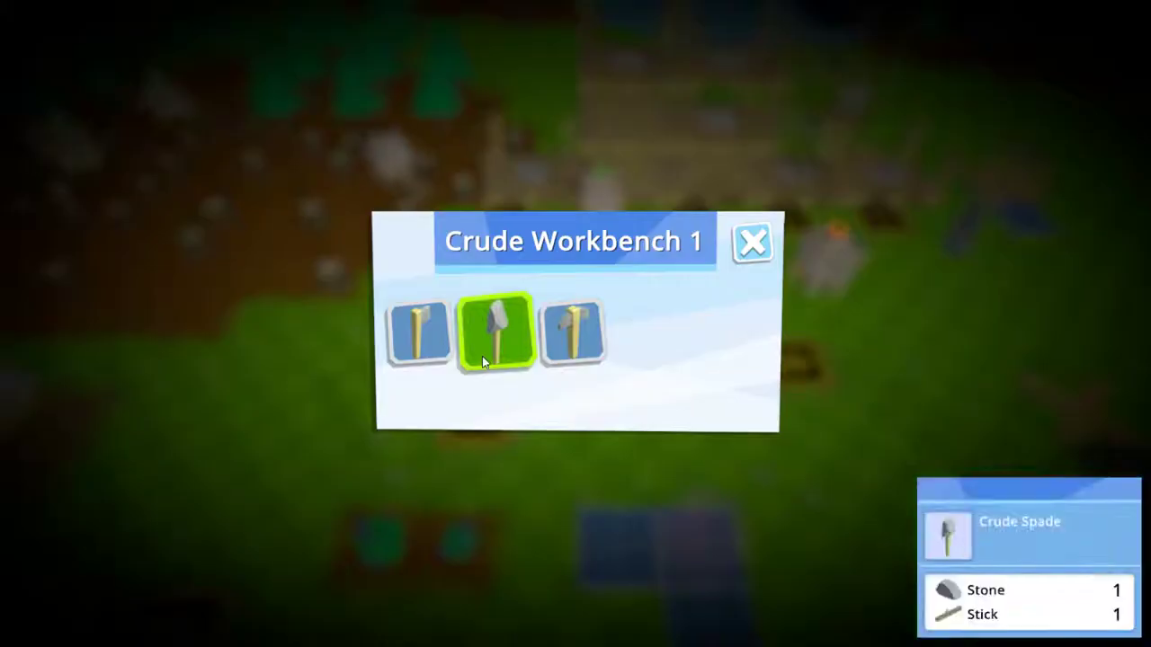
{"action": "left_click", "coordinate": [407, 323]}
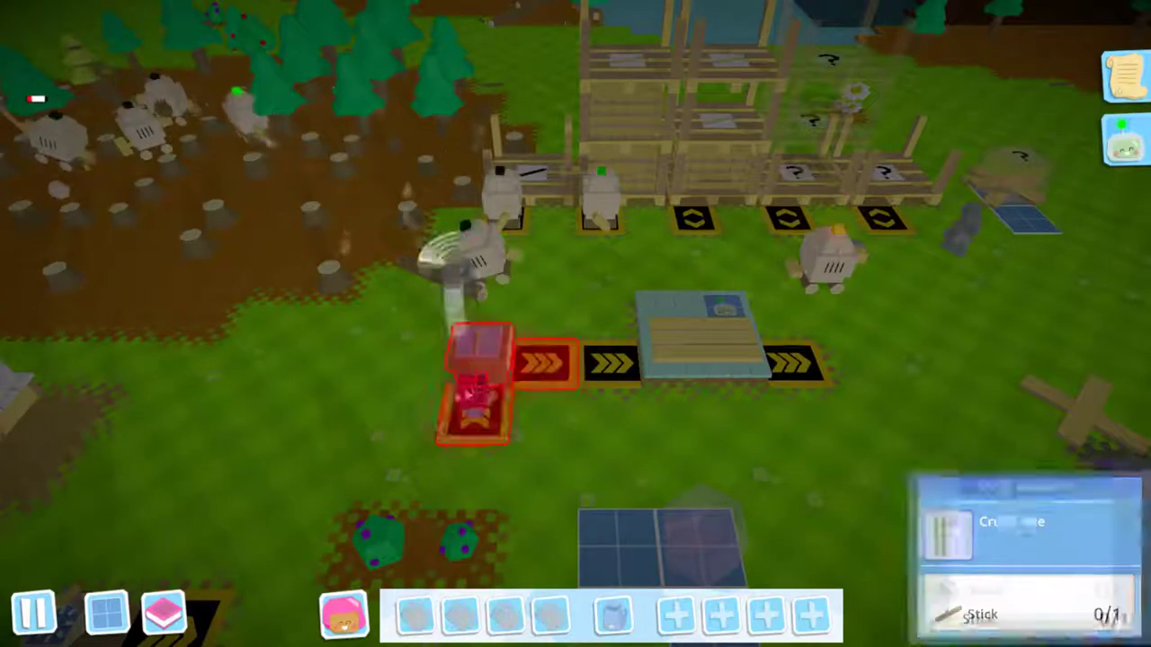
{"action": "key", "text": "w"}
{"action": "key", "text": "e"}
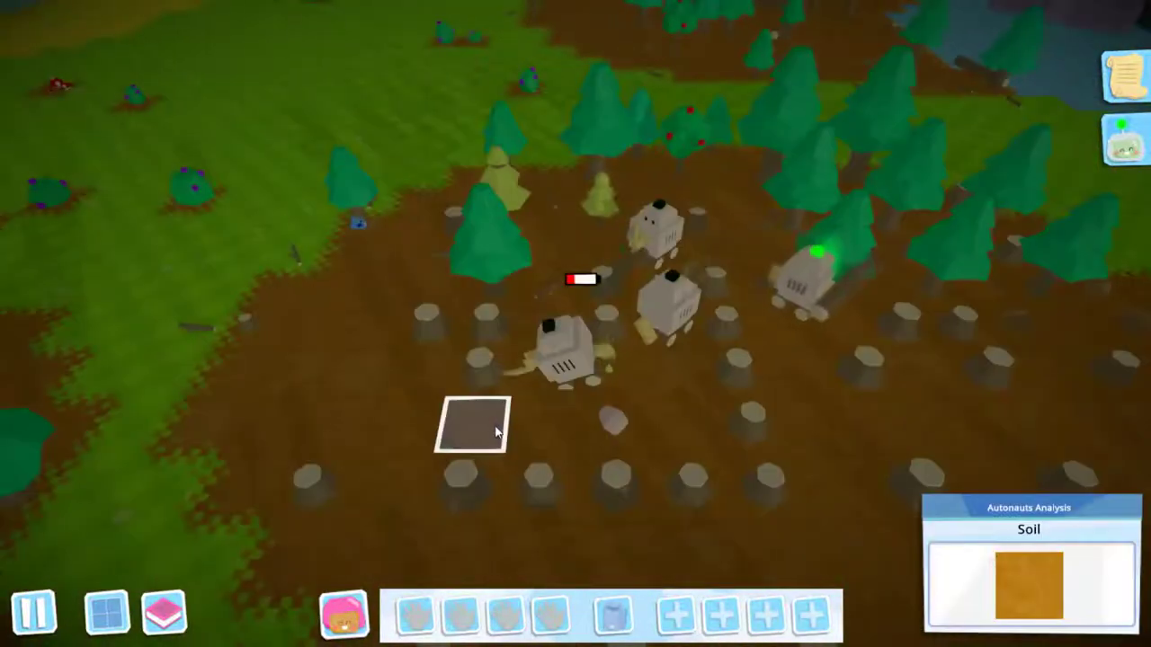
{"action": "scroll", "coordinate": [359, 315], "scroll_direction": "down", "scroll_amount": 5}
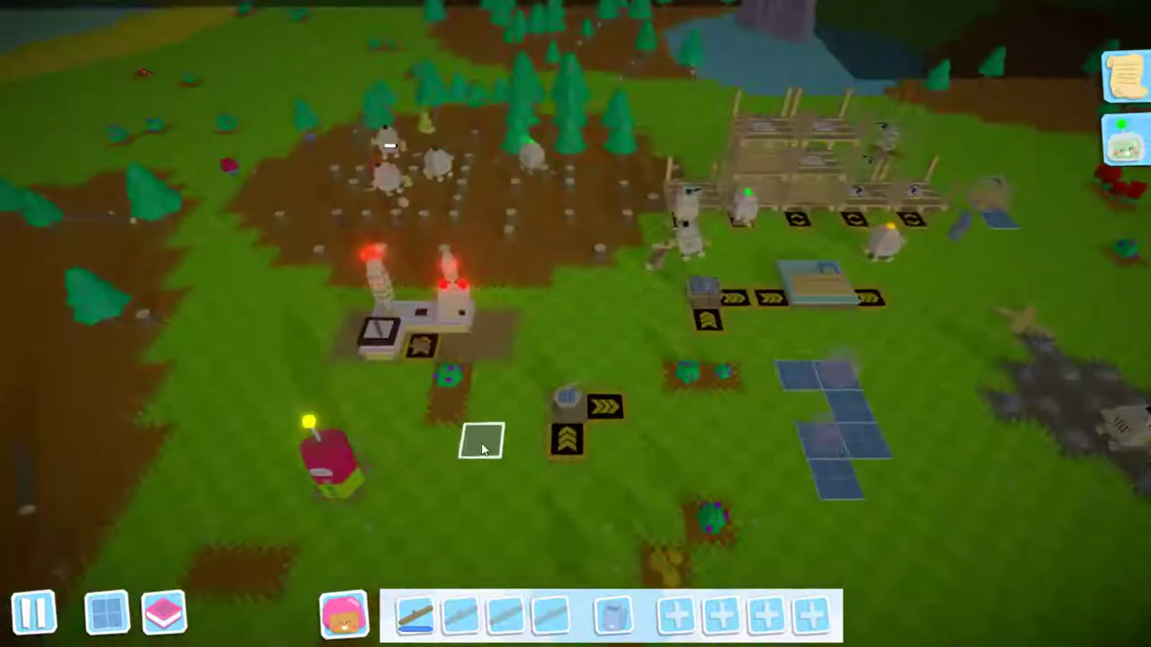
{"action": "scroll", "coordinate": [483, 449], "scroll_direction": "up", "scroll_amount": 2}
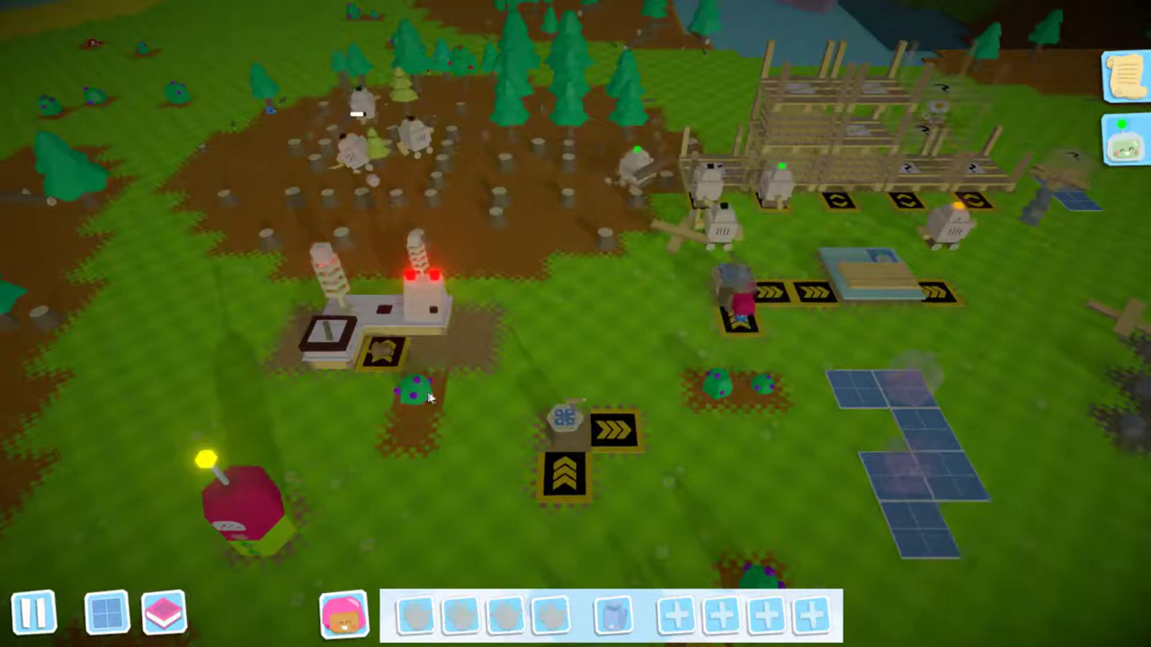
{"action": "scroll", "coordinate": [569, 449], "scroll_direction": "up", "scroll_amount": 3}
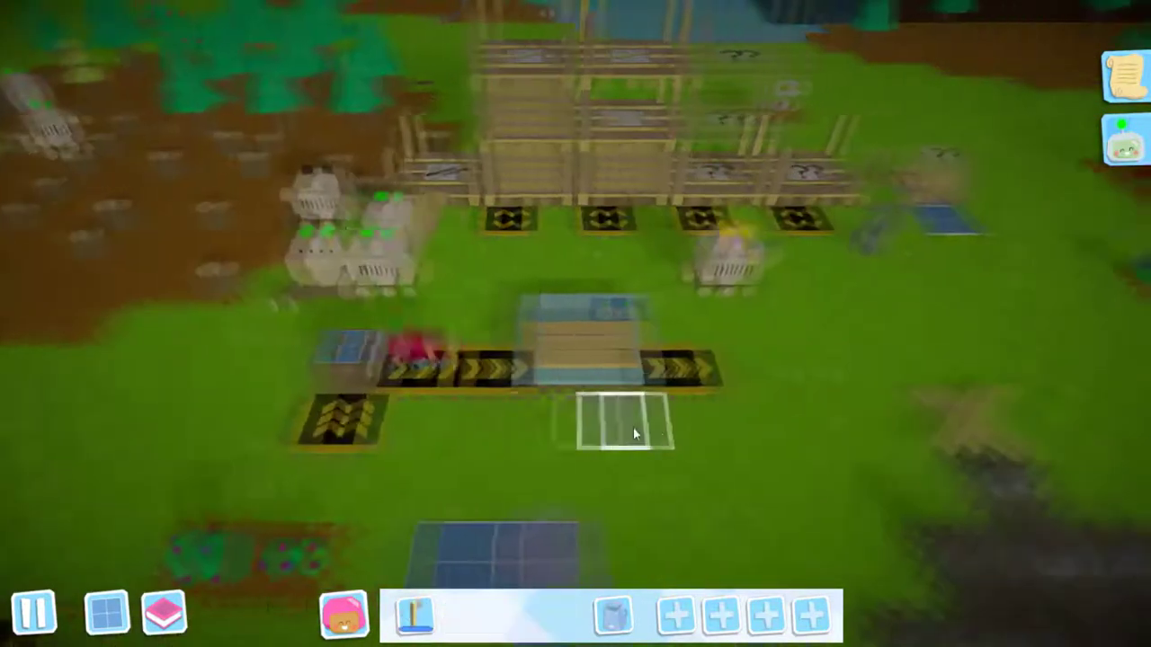
{"action": "scroll", "coordinate": [633, 428], "scroll_direction": "down", "scroll_amount": 3}
Chop the dropped plank into poles and add them to finish the crate.
{"action": "left_click", "coordinate": [894, 415]}
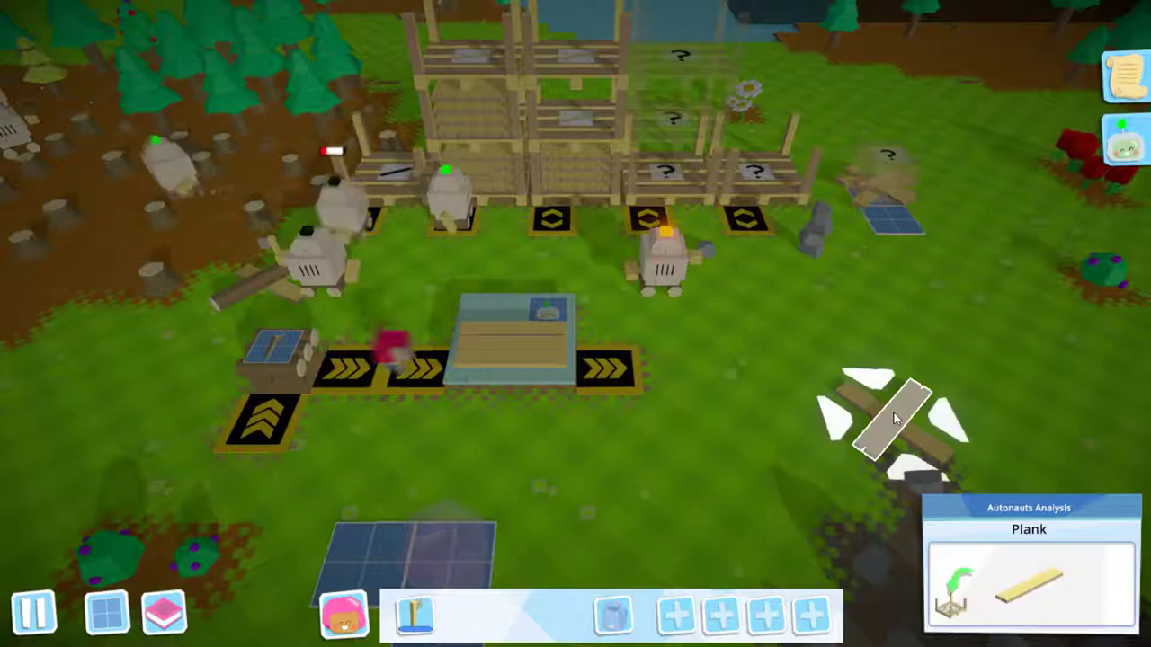
{"action": "key", "text": "d"}
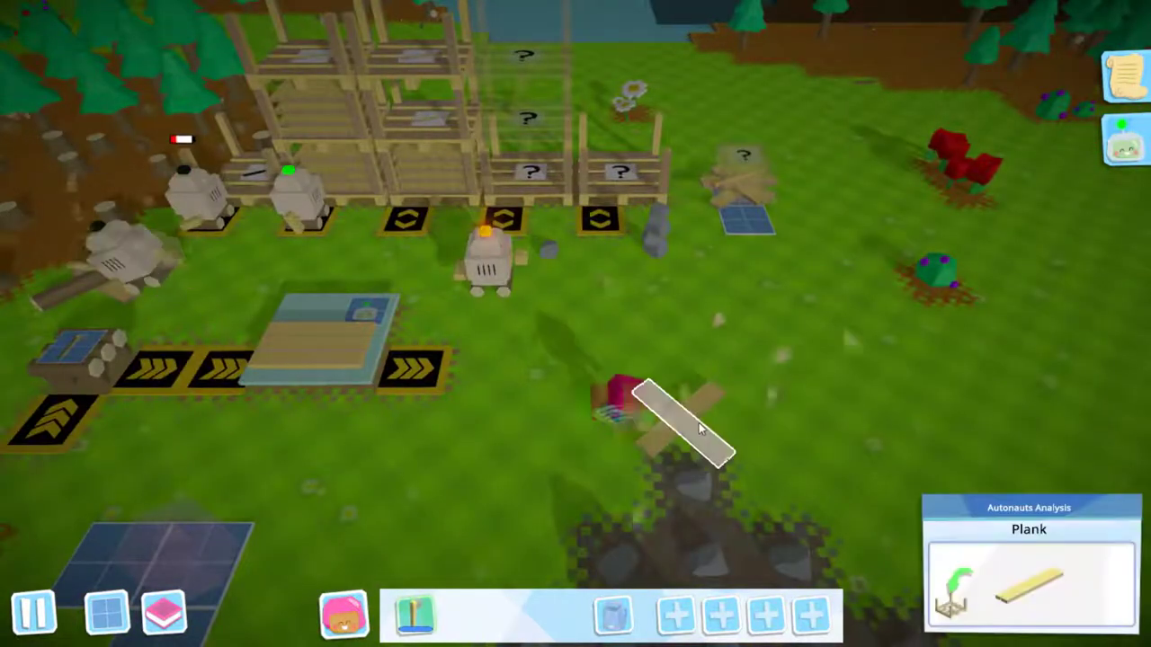
{"action": "key", "text": "a"}
{"action": "key", "text": "a"}
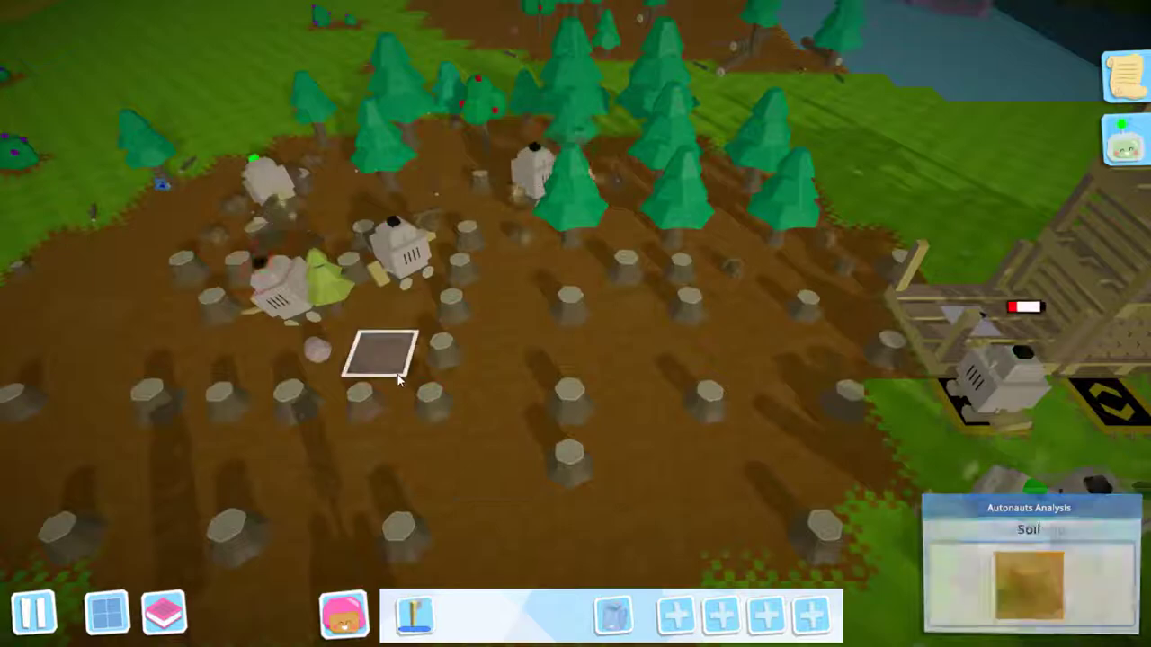
{"action": "key", "text": "d"}
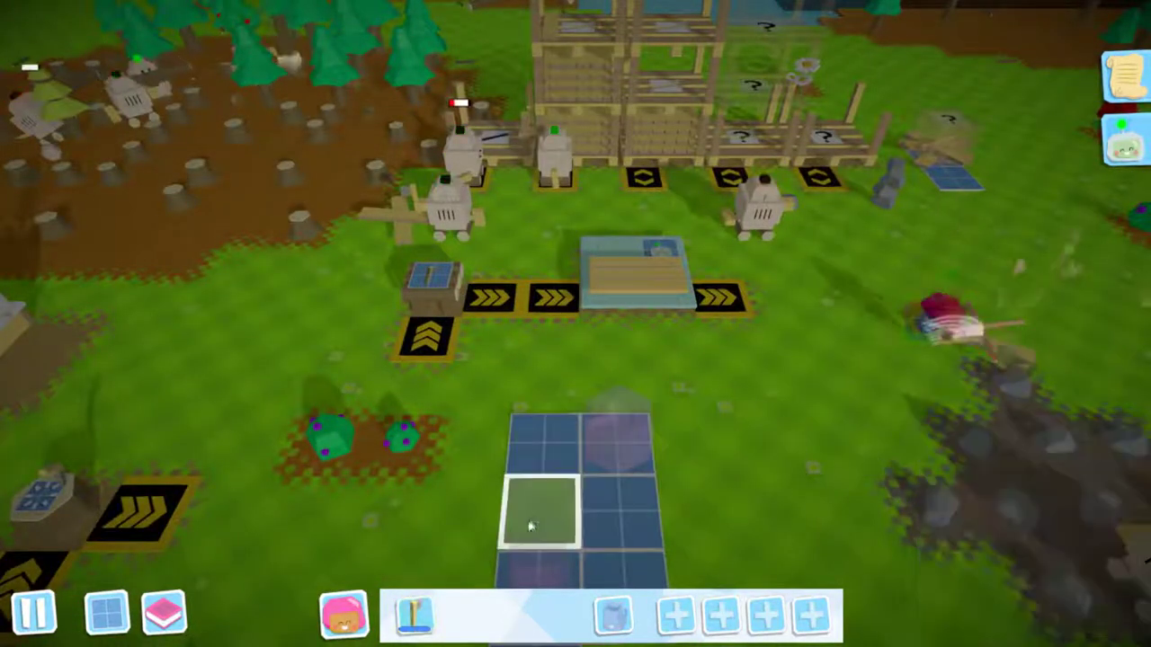
{"action": "left_click", "coordinate": [414, 615]}
{"action": "key", "text": "w"}
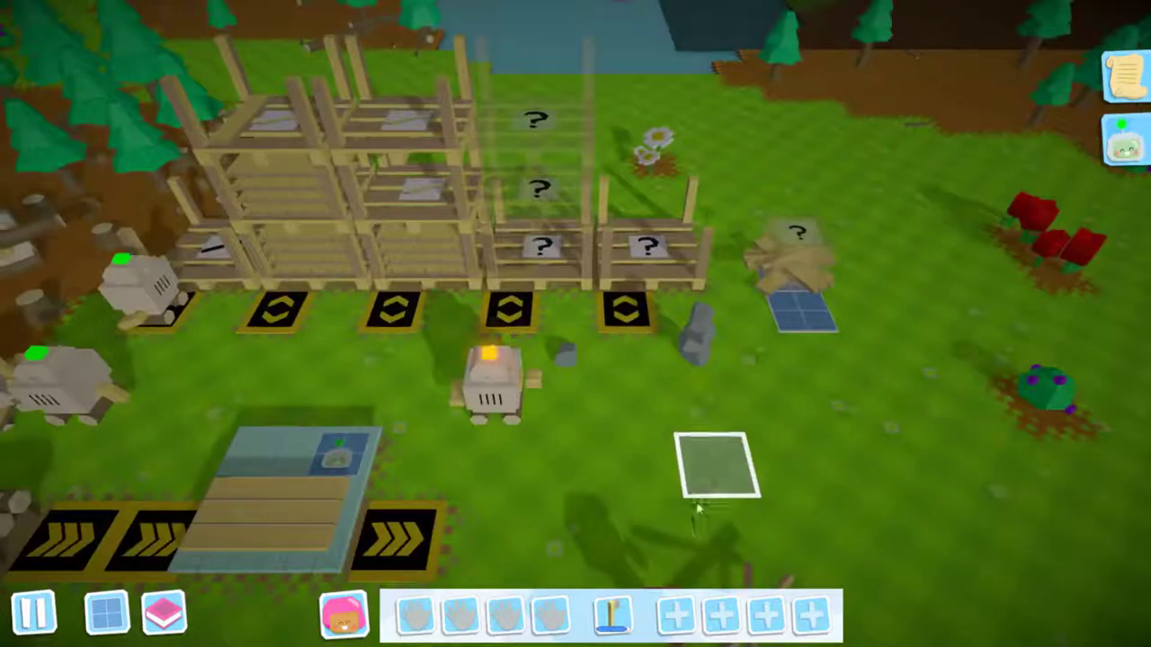
{"action": "scroll", "coordinate": [697, 509], "scroll_direction": "up", "scroll_amount": 3}
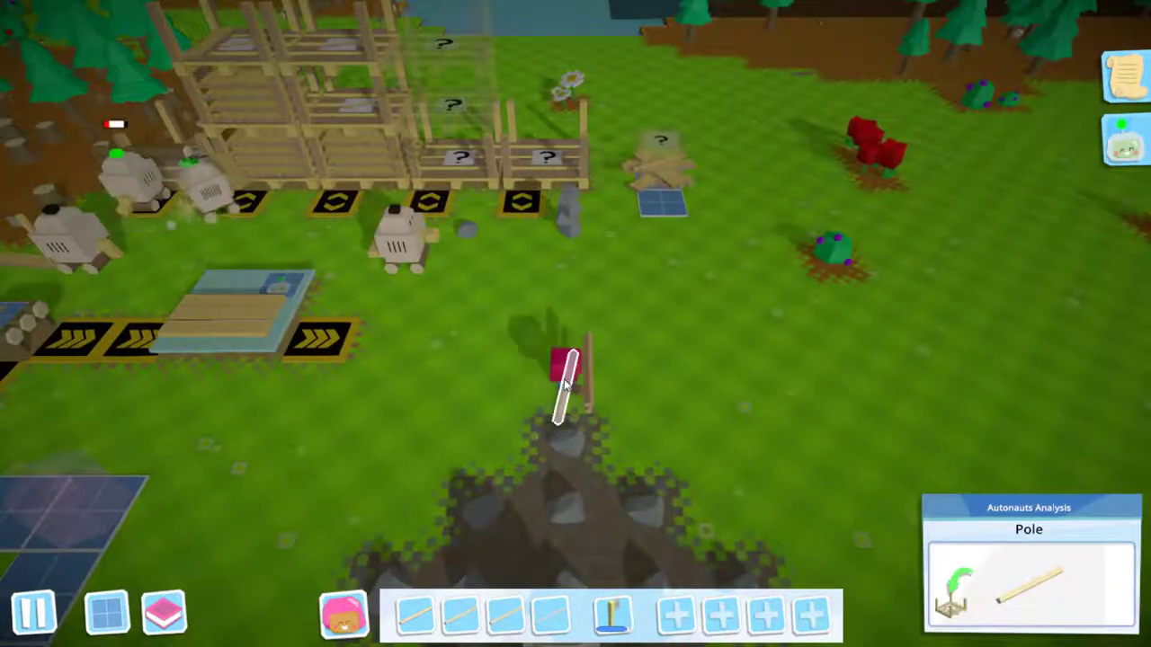
{"action": "scroll", "coordinate": [562, 387], "scroll_direction": "up", "scroll_amount": 3}
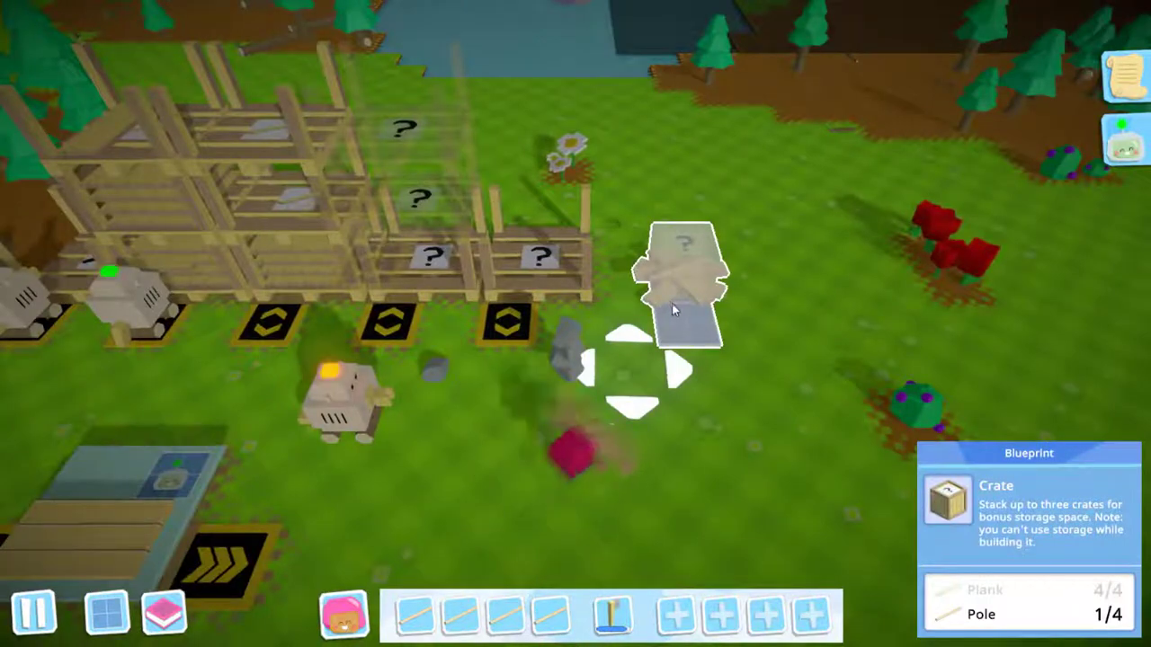
{"action": "left_click", "coordinate": [672, 302]}
{"action": "left_click", "coordinate": [674, 303]}
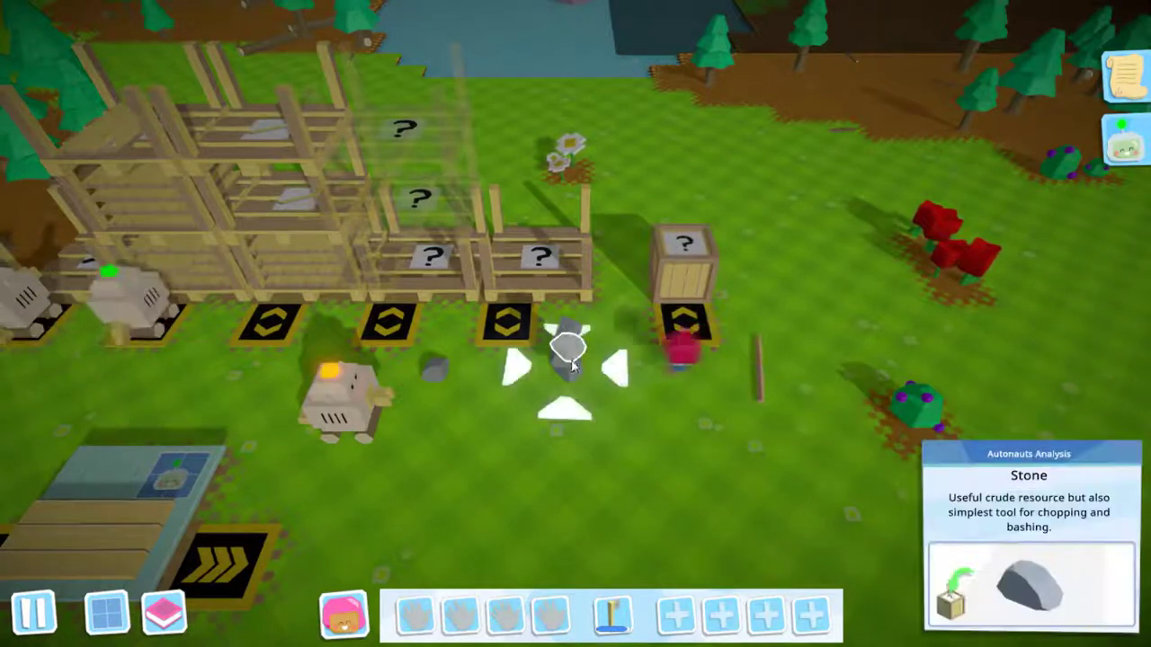
Pick up nearby and dig-site stones and deposit them into Stone Storage 1.
{"action": "left_click", "coordinate": [571, 361]}
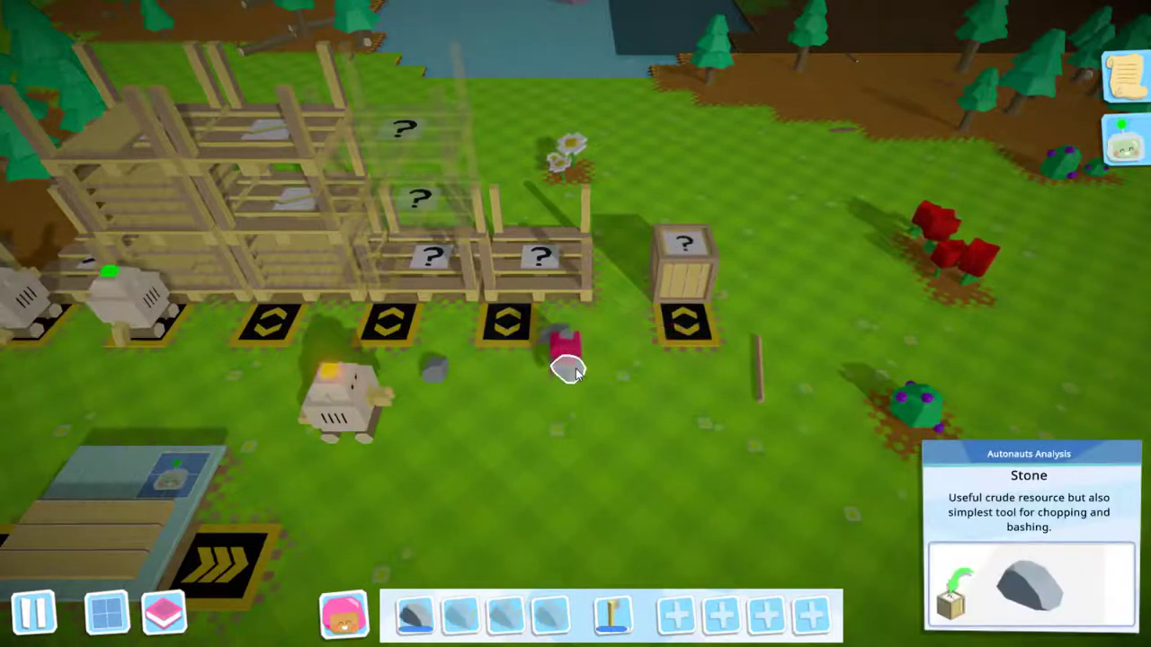
{"action": "left_click", "coordinate": [678, 283]}
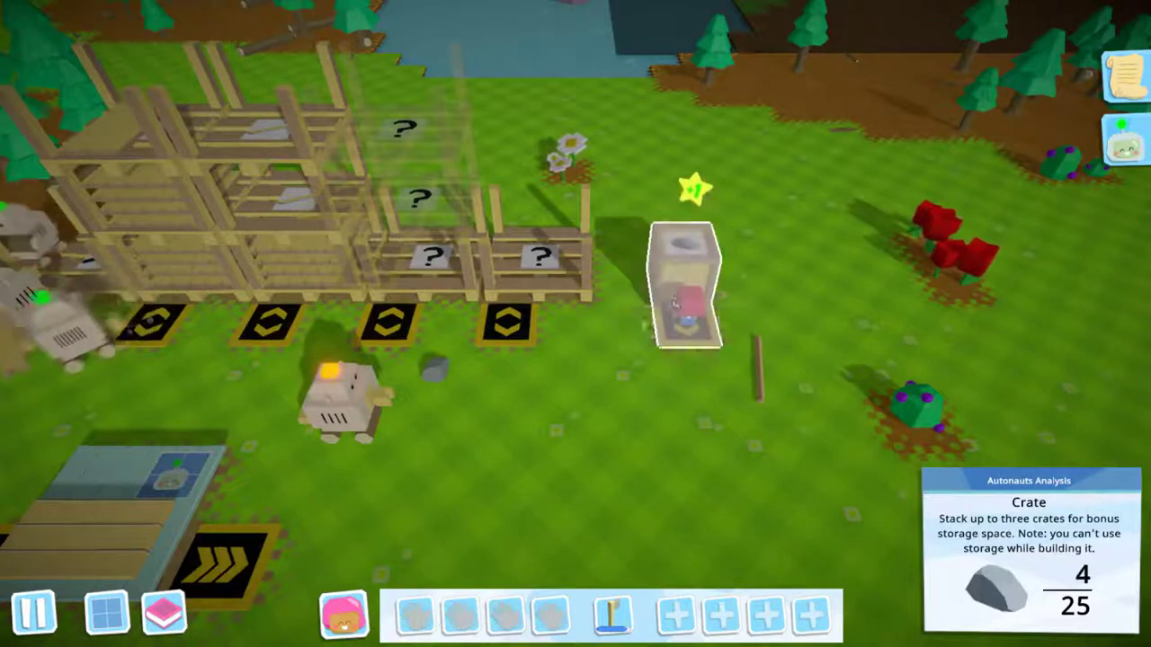
{"action": "key", "text": "q"}
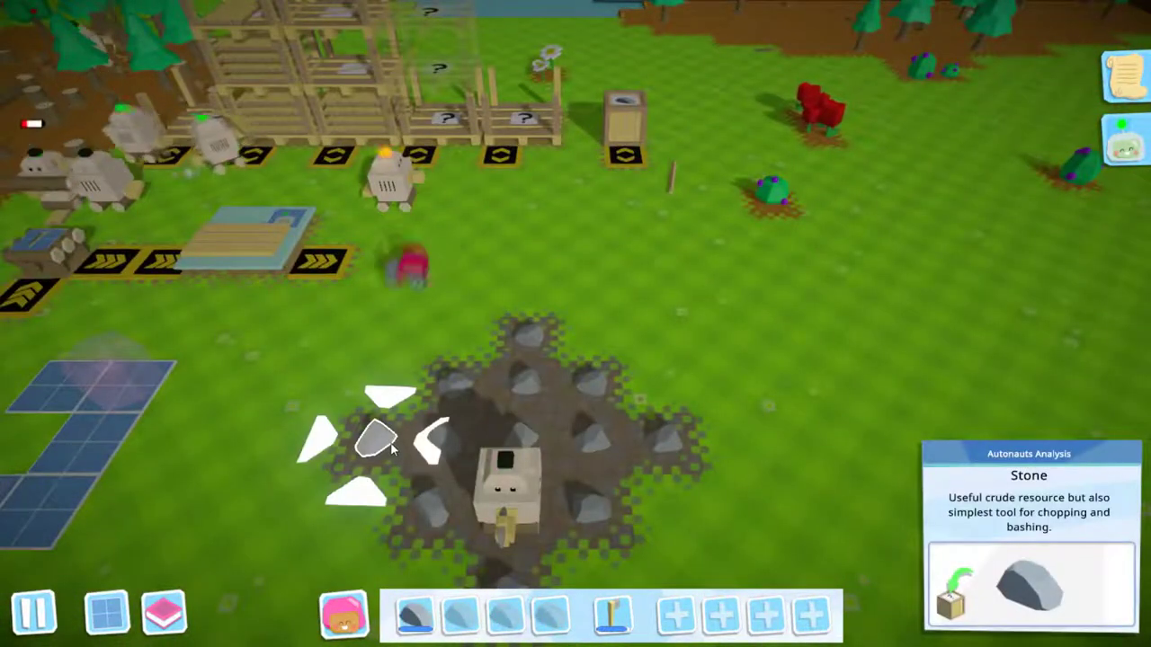
{"action": "left_click", "coordinate": [387, 442]}
{"action": "left_click", "coordinate": [452, 386]}
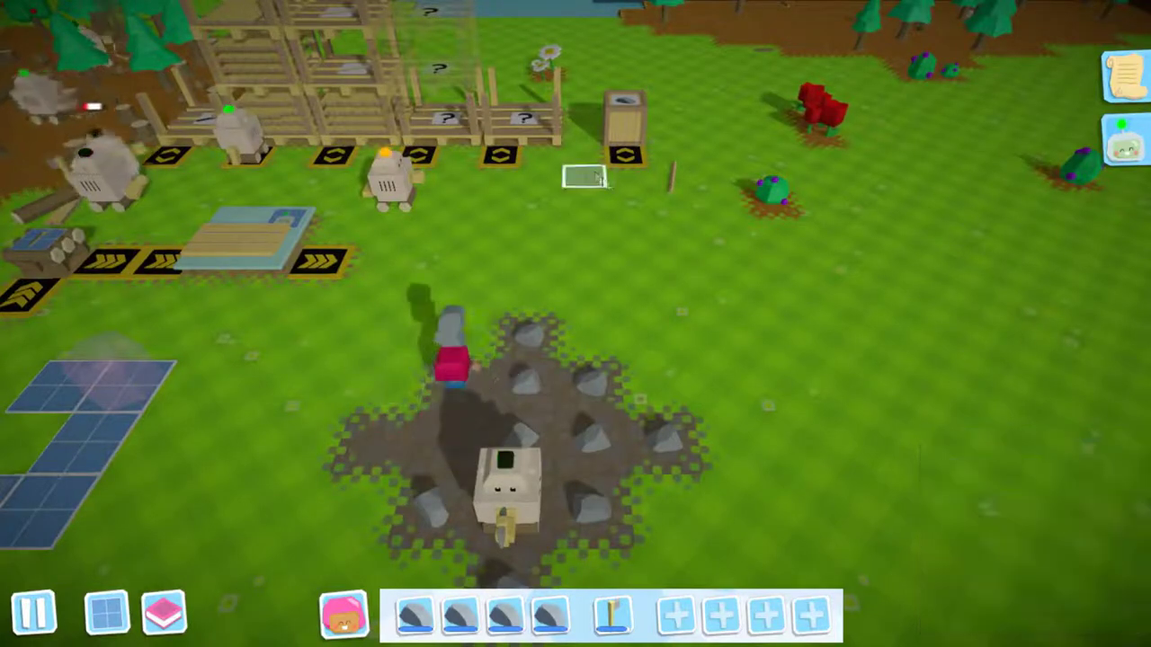
{"action": "left_click", "coordinate": [623, 148]}
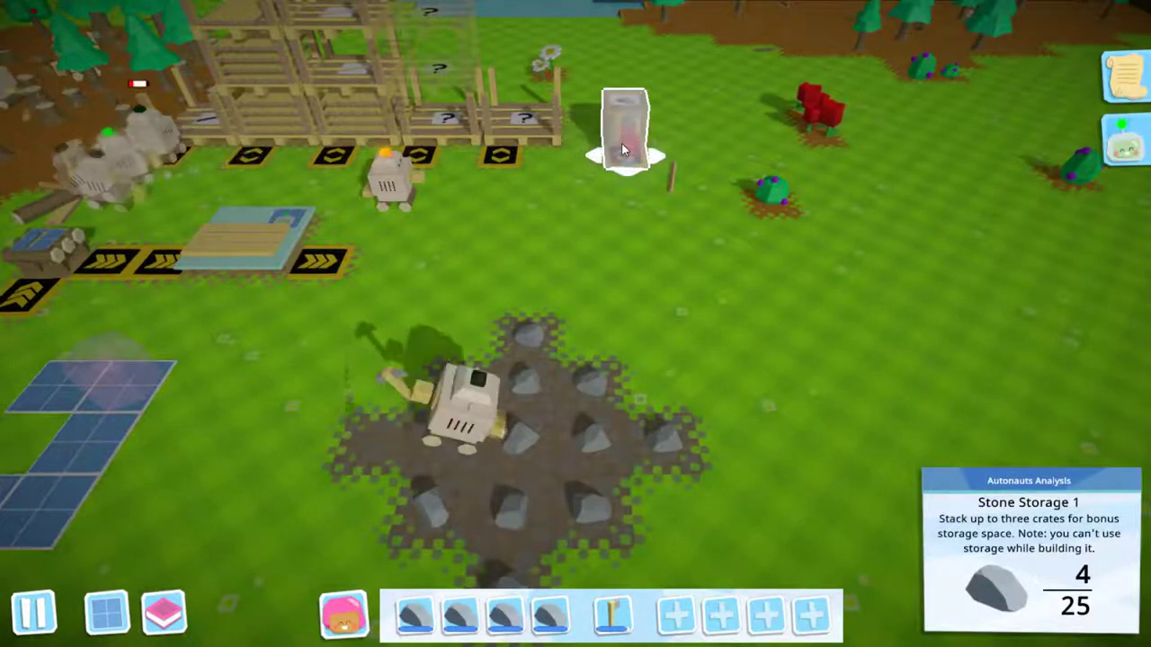
{"action": "left_click", "coordinate": [623, 148]}
{"action": "left_click", "coordinate": [623, 149]}
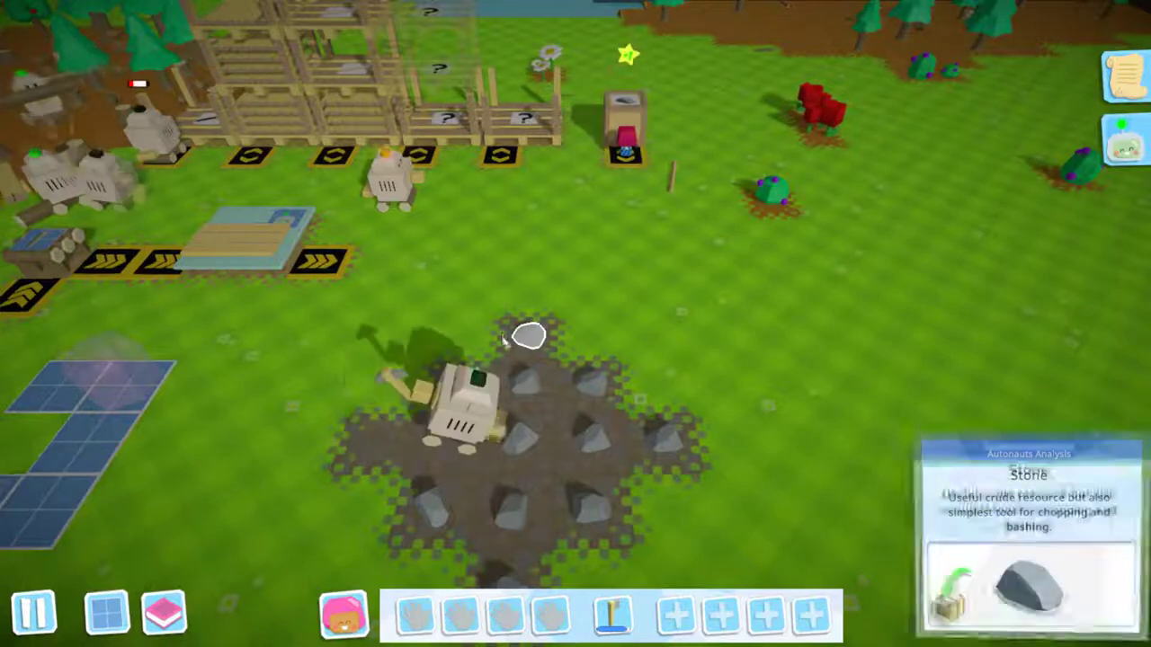
Gather more dig-site stones and carry them back to the storage crate.
{"action": "left_click", "coordinate": [529, 337]}
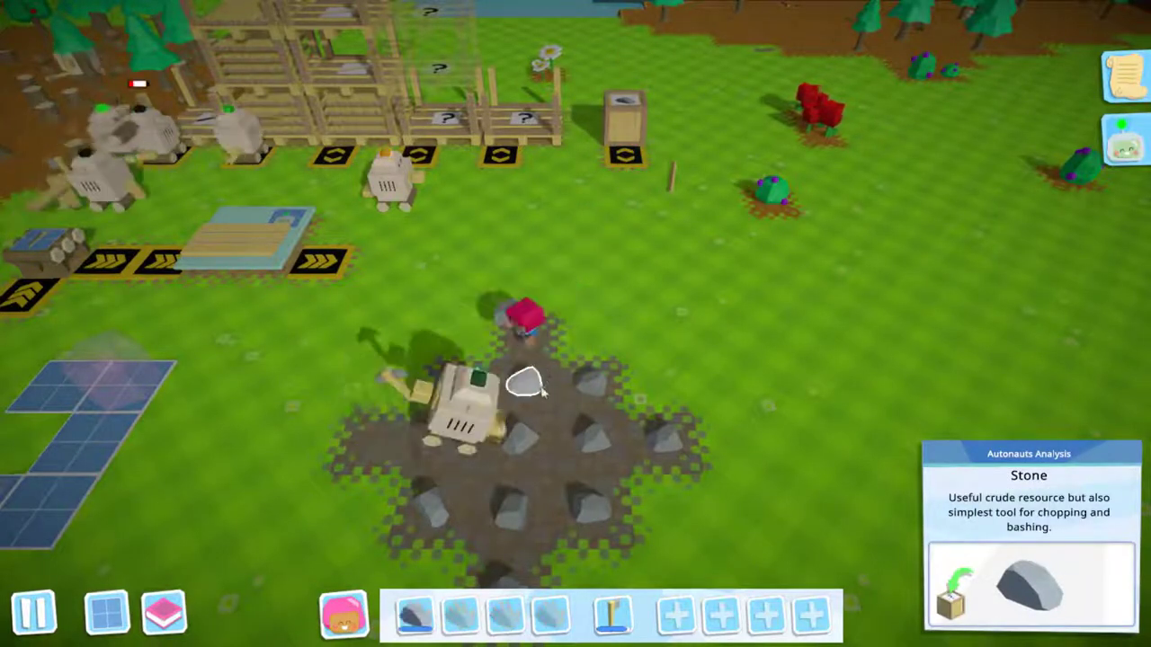
{"action": "left_click", "coordinate": [591, 384]}
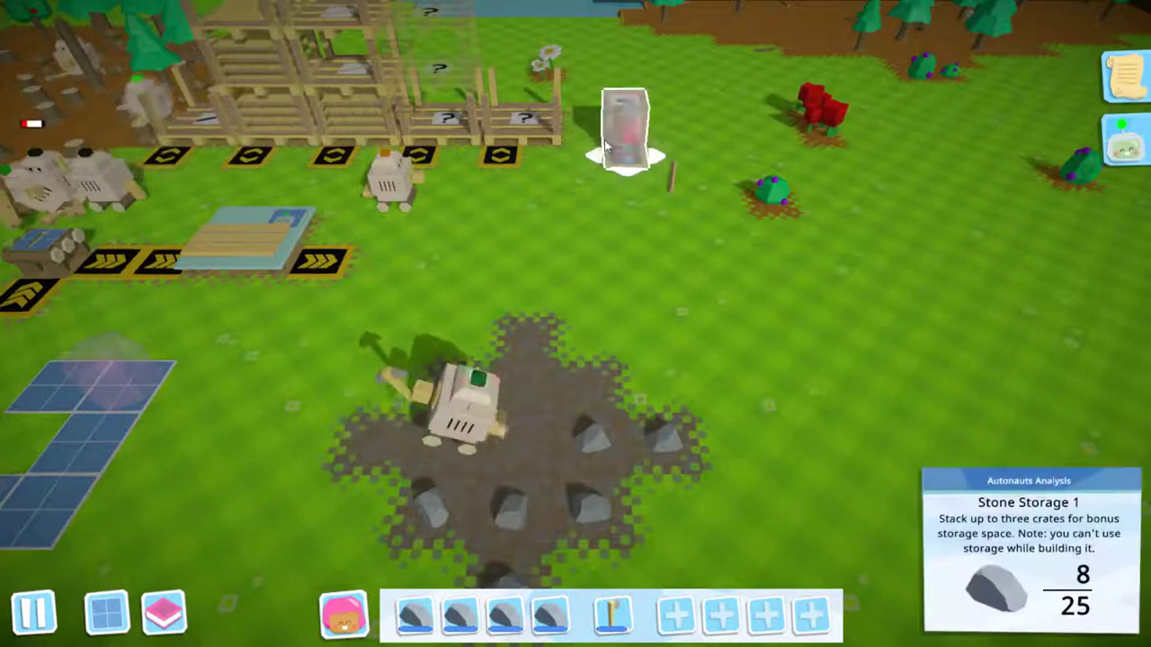
{"action": "left_click", "coordinate": [629, 158]}
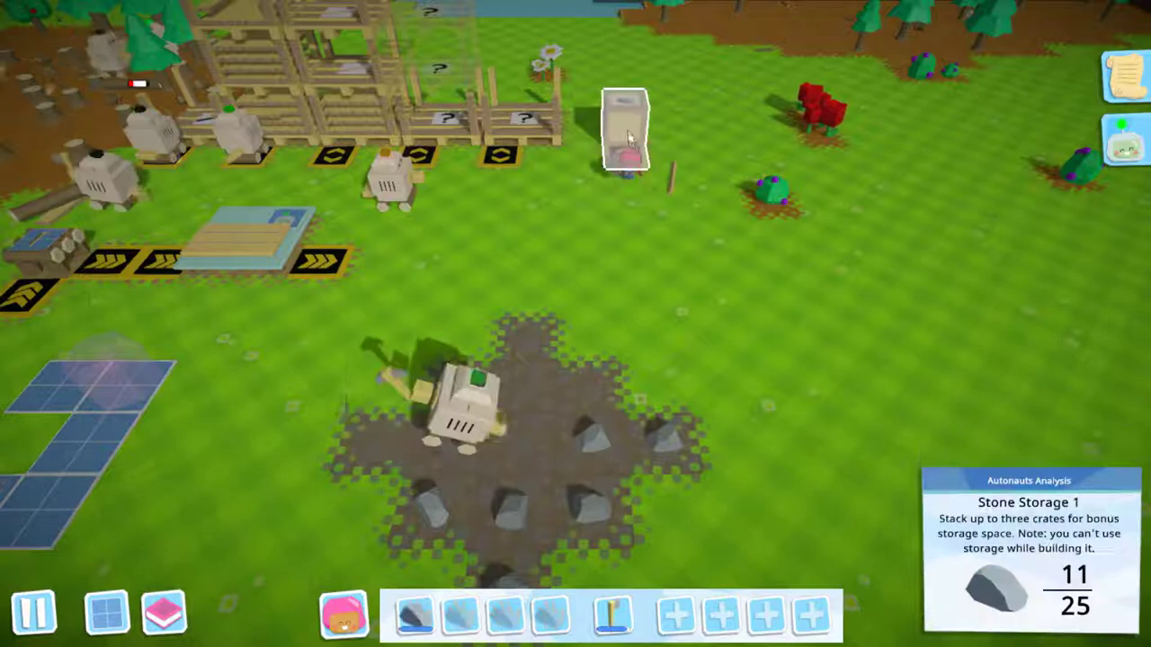
{"action": "left_click", "coordinate": [593, 440]}
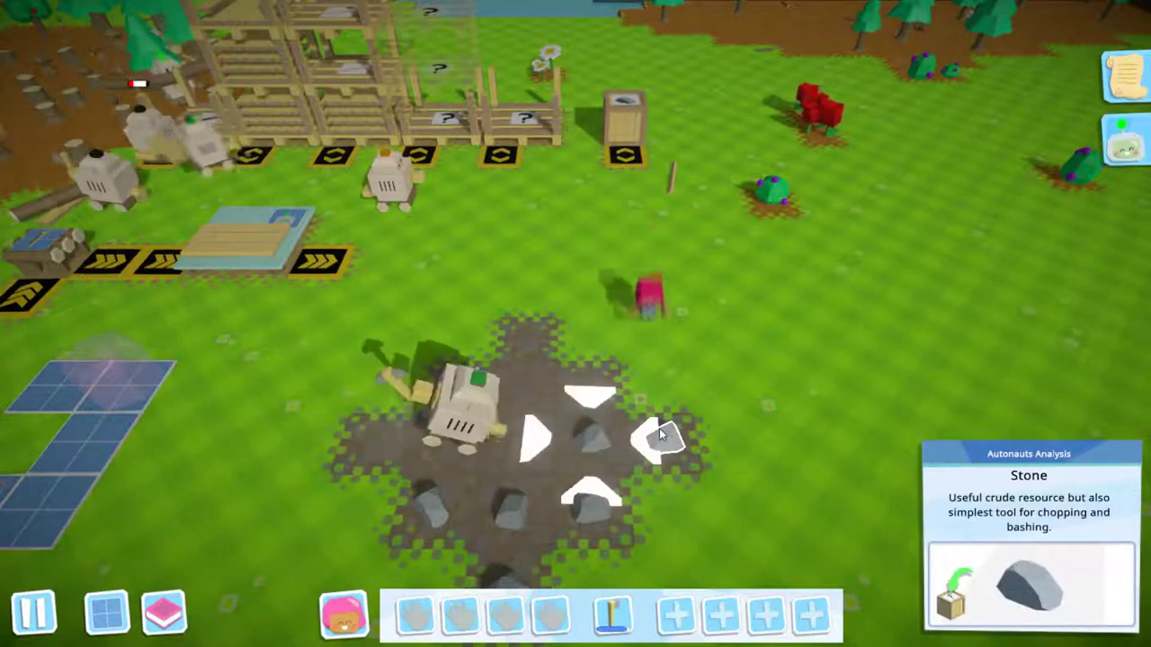
{"action": "left_click", "coordinate": [661, 436]}
{"action": "left_click", "coordinate": [508, 517]}
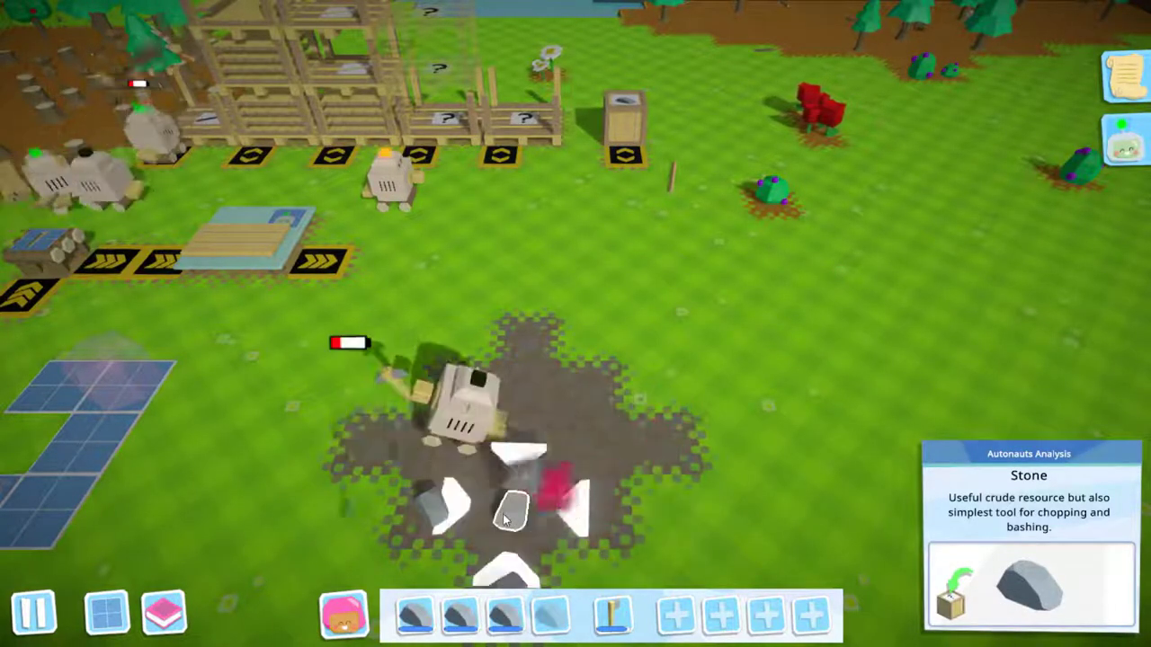
{"action": "left_click", "coordinate": [633, 151]}
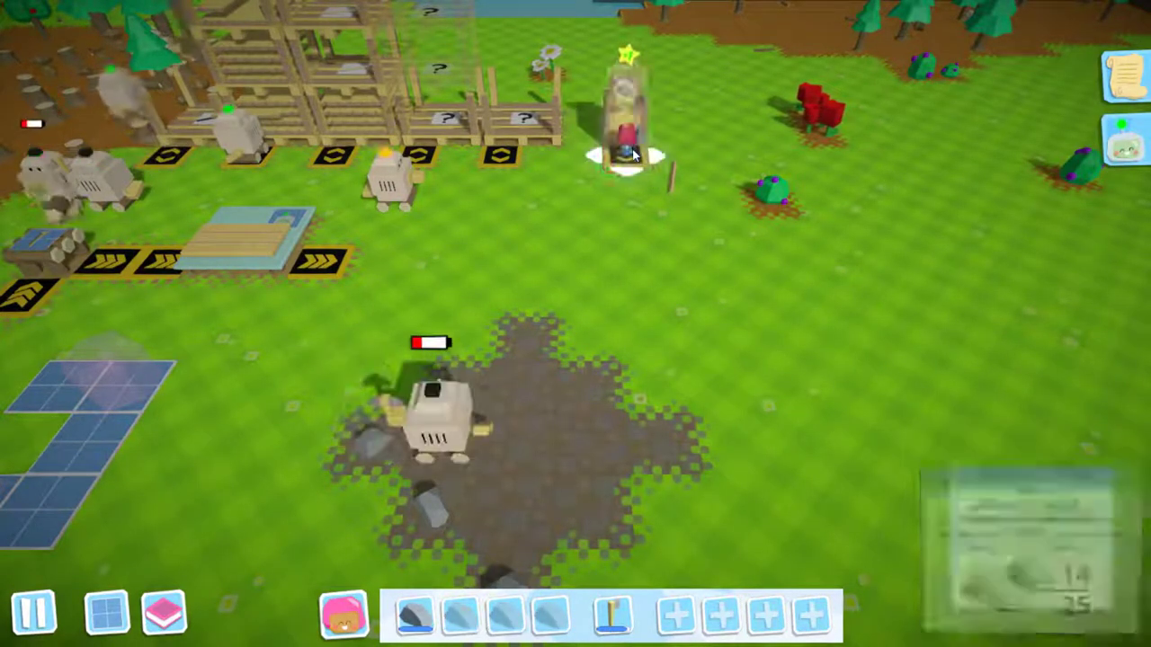
{"action": "scroll", "coordinate": [576, 324], "scroll_direction": "down", "scroll_amount": 3}
Mine the stone deposit and collect the loose stones beside the bot.
{"action": "left_click", "coordinate": [711, 368]}
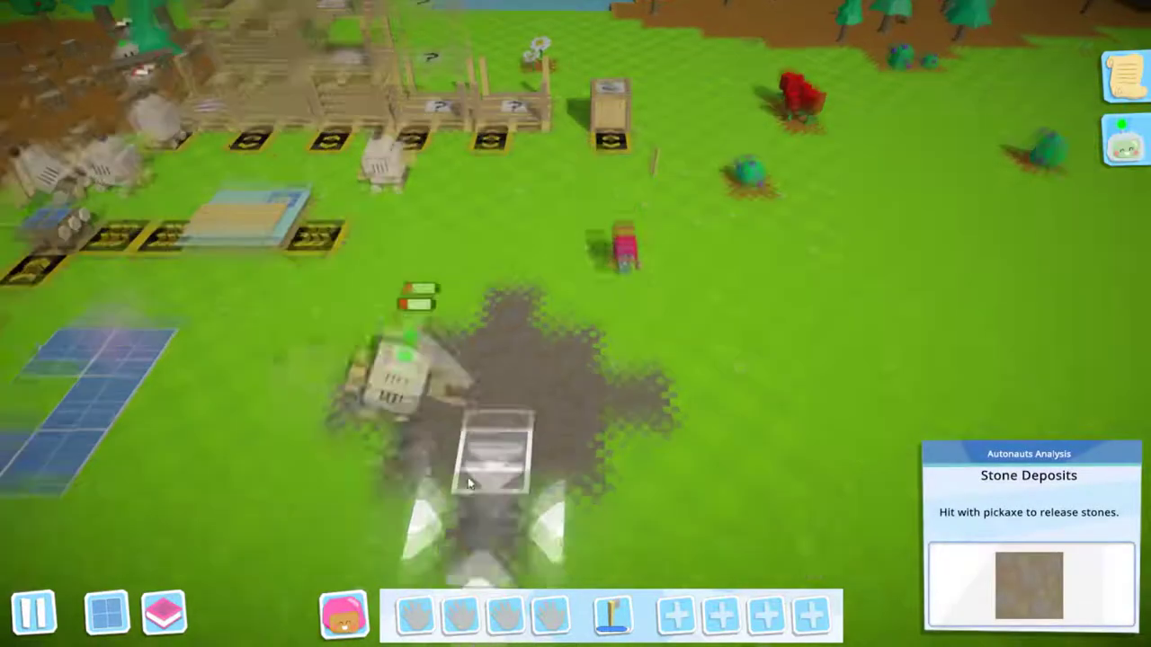
{"action": "left_click", "coordinate": [469, 483]}
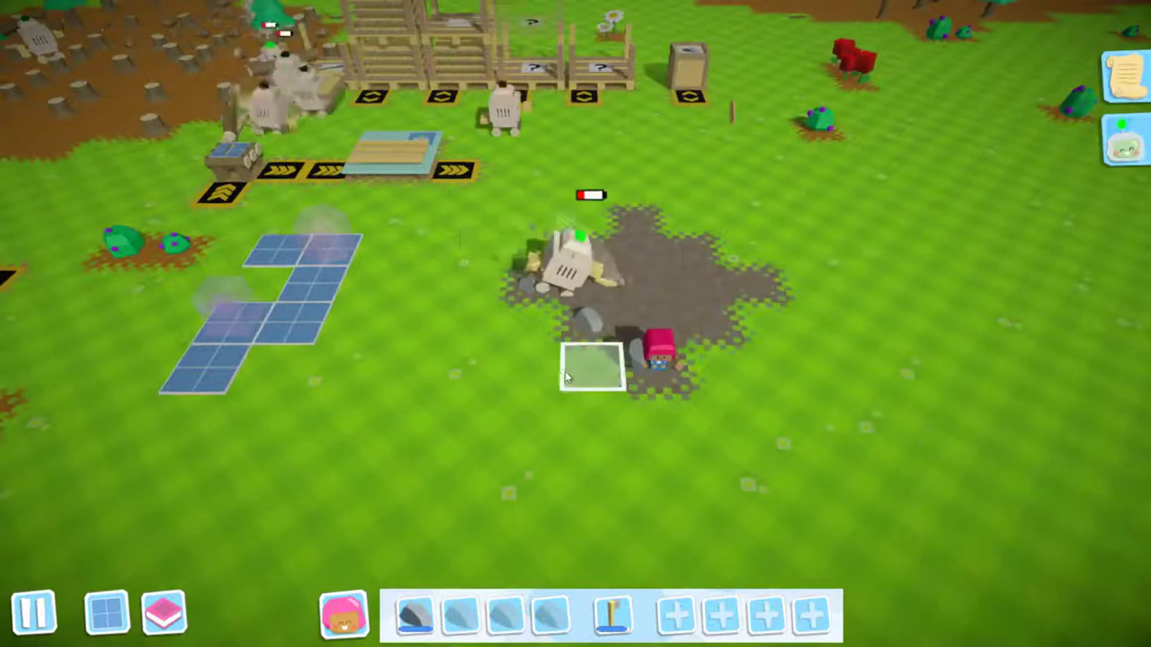
{"action": "left_click", "coordinate": [566, 375]}
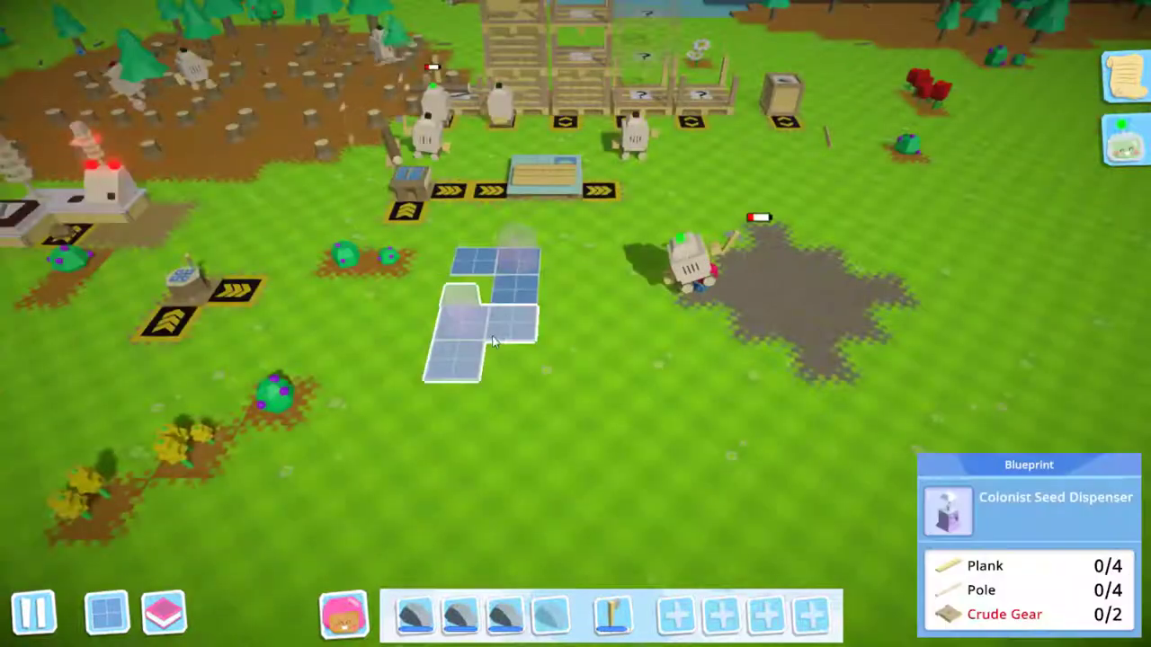
{"action": "scroll", "coordinate": [493, 341], "scroll_direction": "down", "scroll_amount": 5}
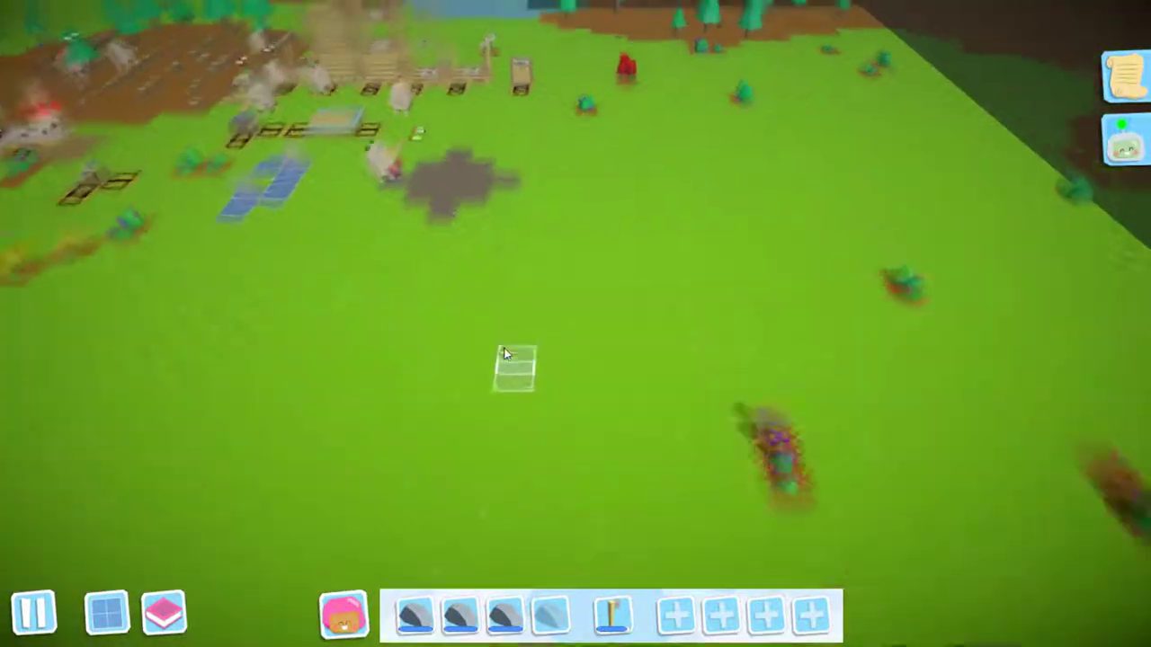
{"action": "scroll", "coordinate": [500, 347], "scroll_direction": "up", "scroll_amount": 5}
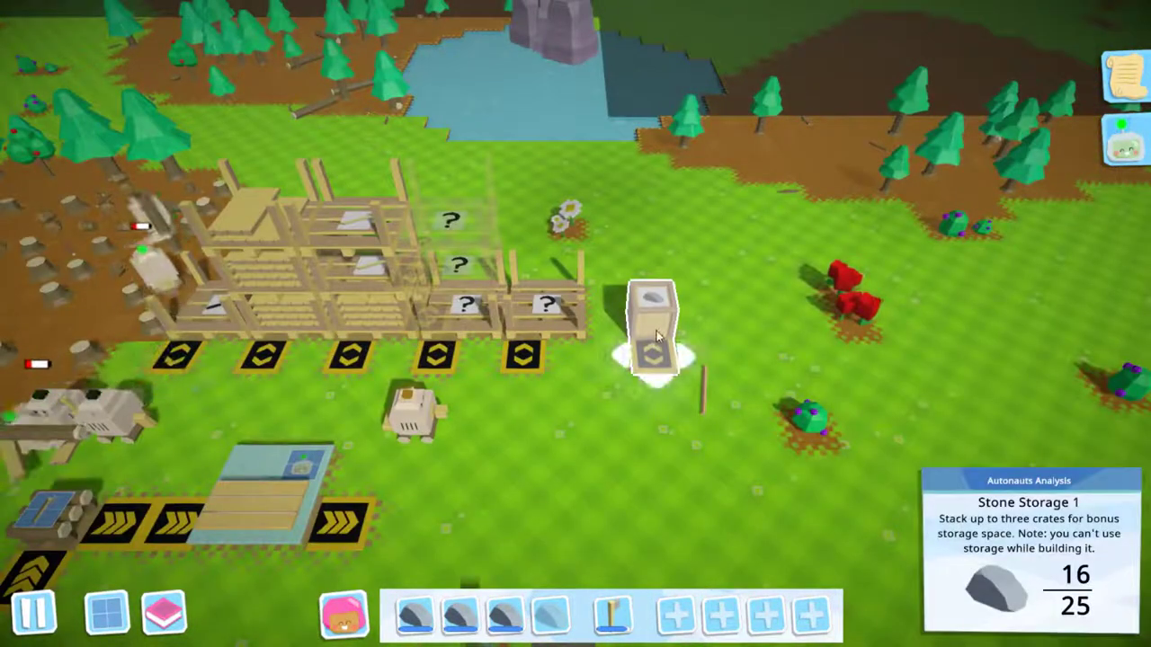
{"action": "scroll", "coordinate": [656, 335], "scroll_direction": "down", "scroll_amount": 5}
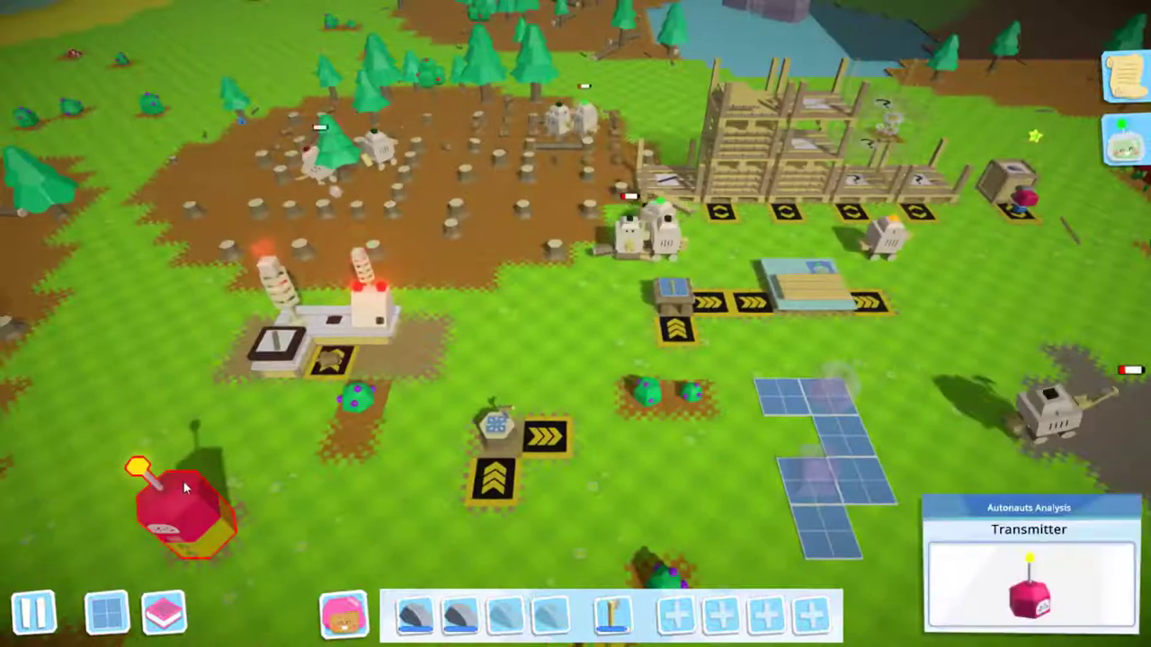
{"action": "scroll", "coordinate": [182, 480], "scroll_direction": "up", "scroll_amount": 5}
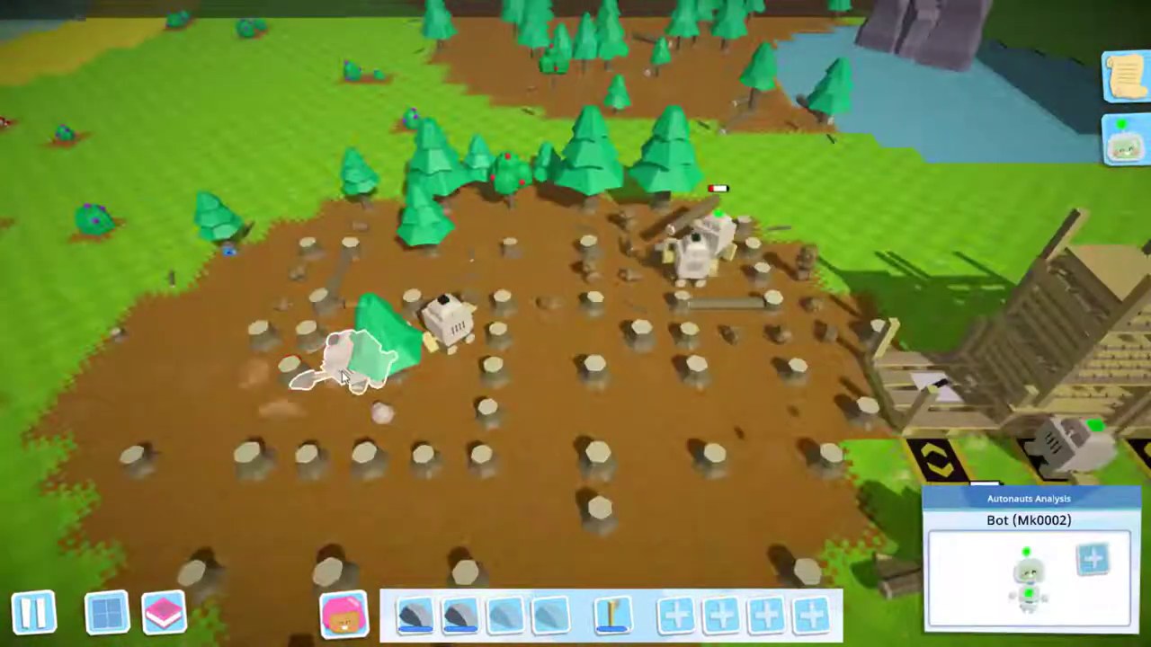
Pan over the sand, deep sea and islands, then recentre on the settlement's storage crate.
{"action": "key", "text": "a"}
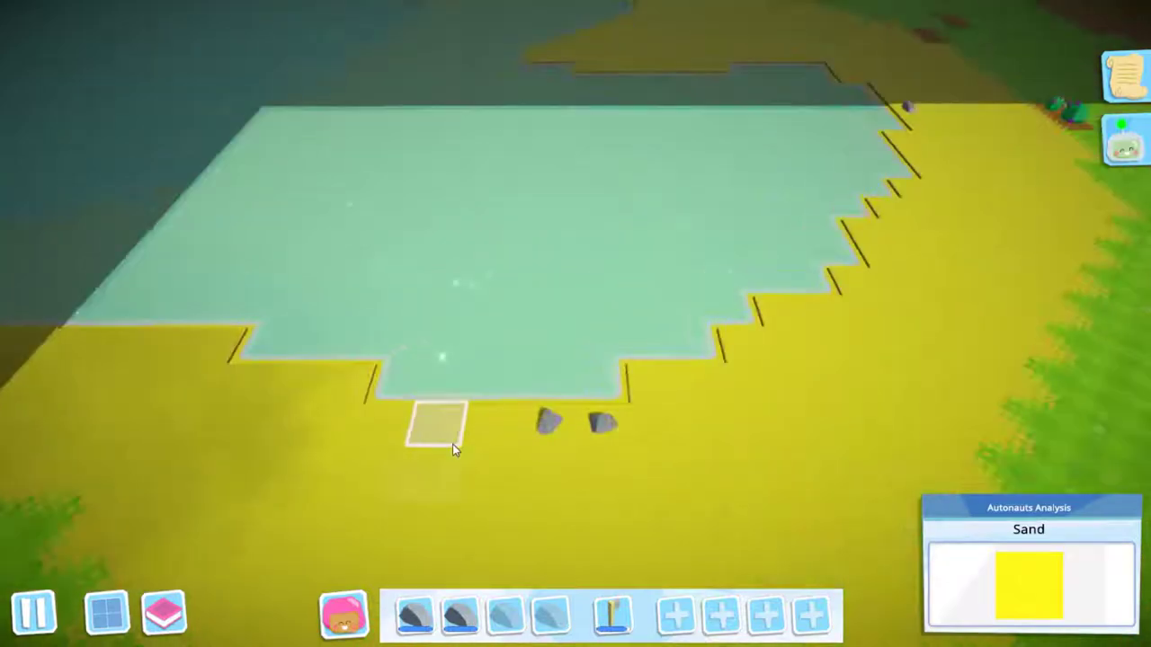
{"action": "scroll", "coordinate": [452, 444], "scroll_direction": "up", "scroll_amount": 5}
{"action": "scroll", "coordinate": [472, 454], "scroll_direction": "down", "scroll_amount": 5}
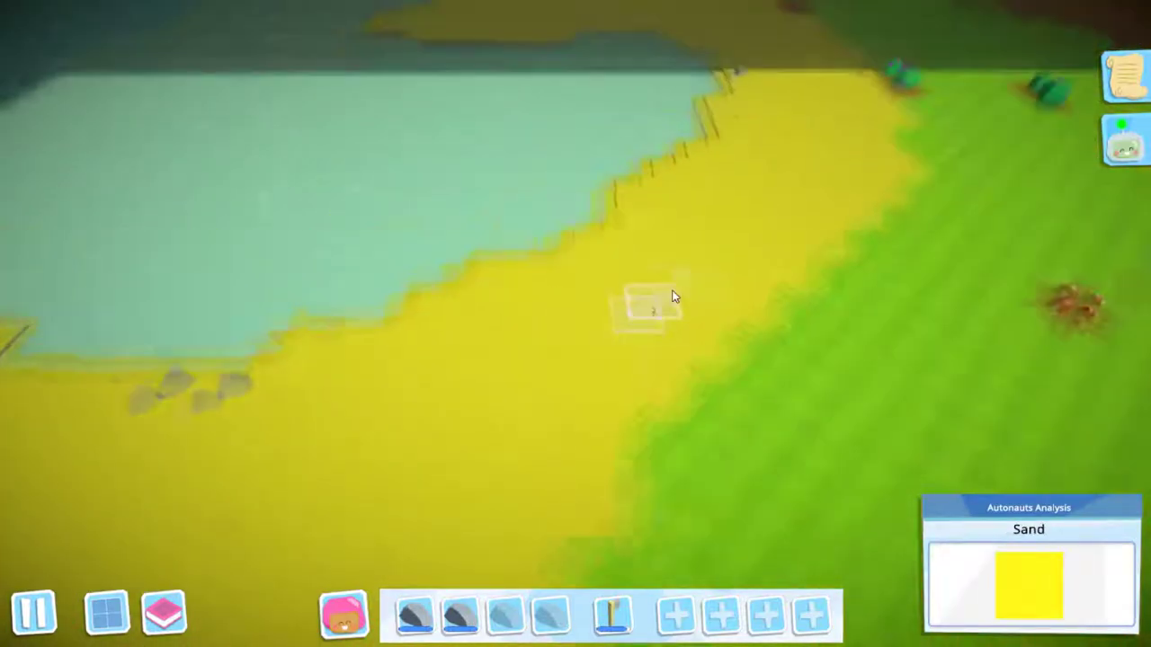
{"action": "key", "text": "s"}
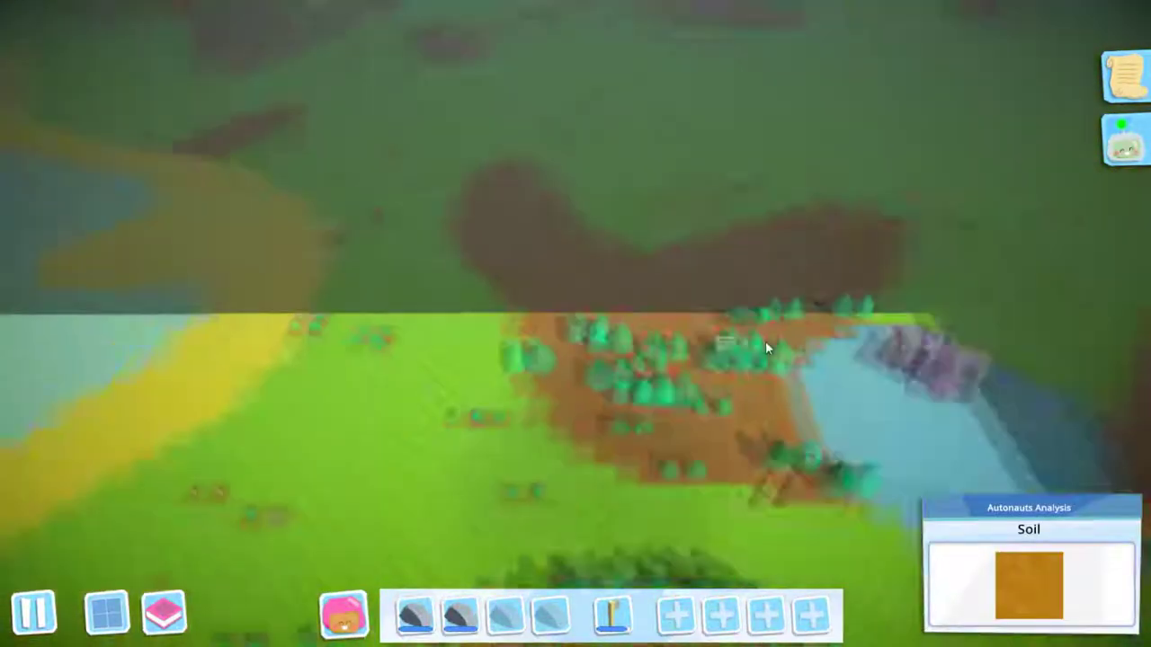
{"action": "scroll", "coordinate": [765, 340], "scroll_direction": "down", "scroll_amount": 5}
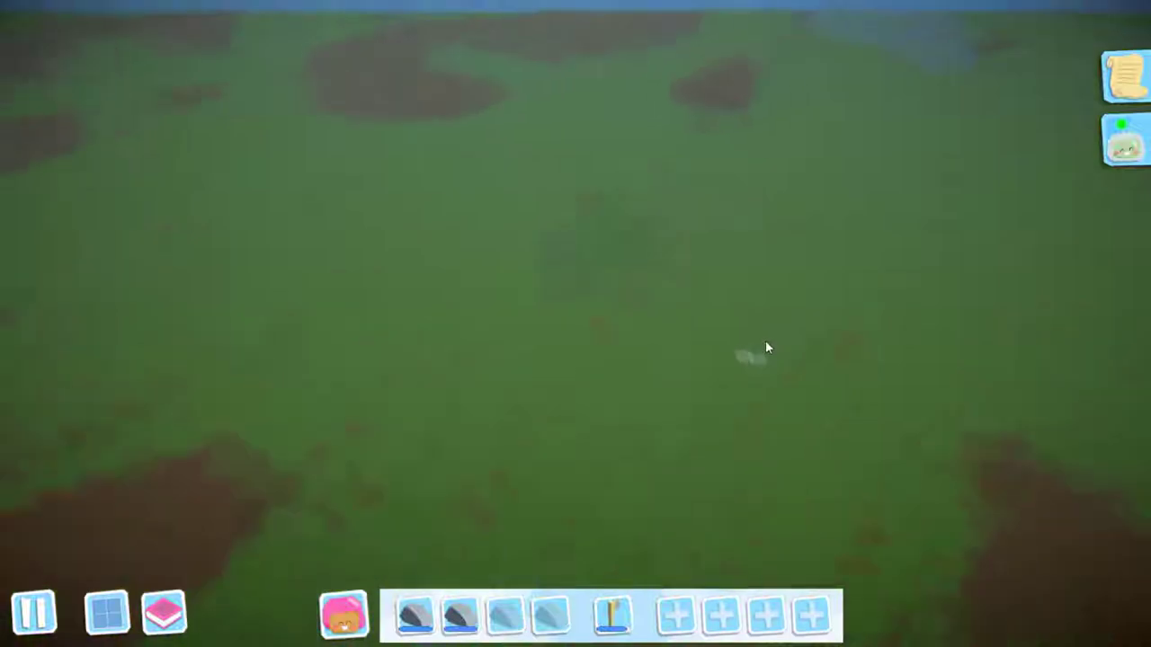
{"action": "key", "text": "d"}
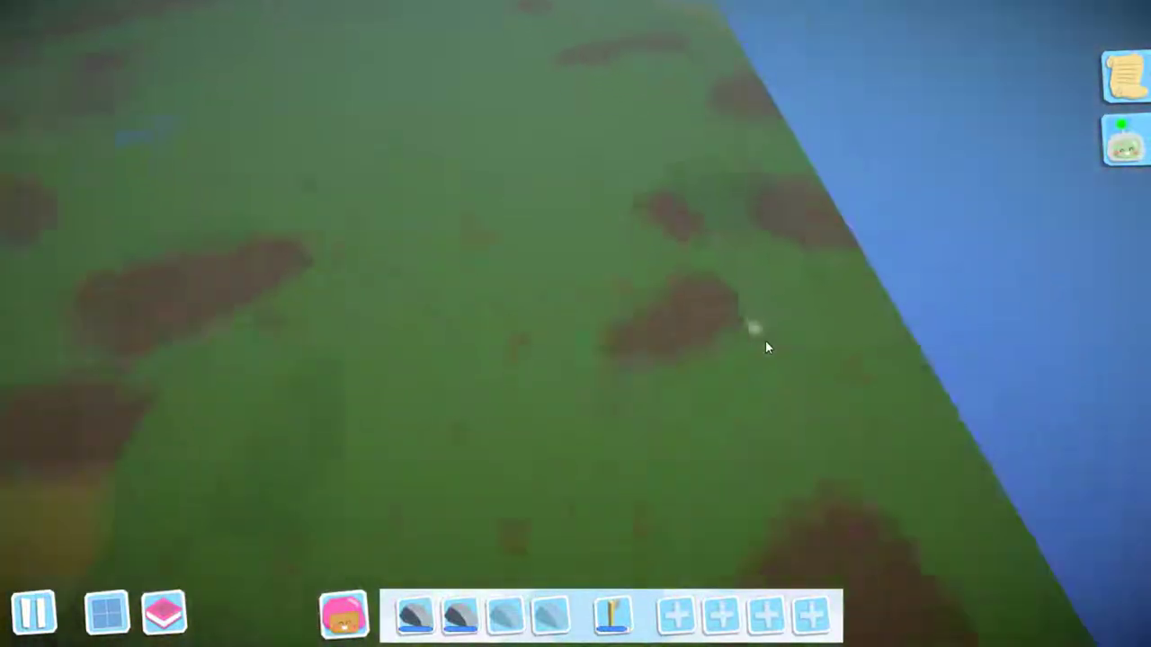
{"action": "key", "text": "w"}
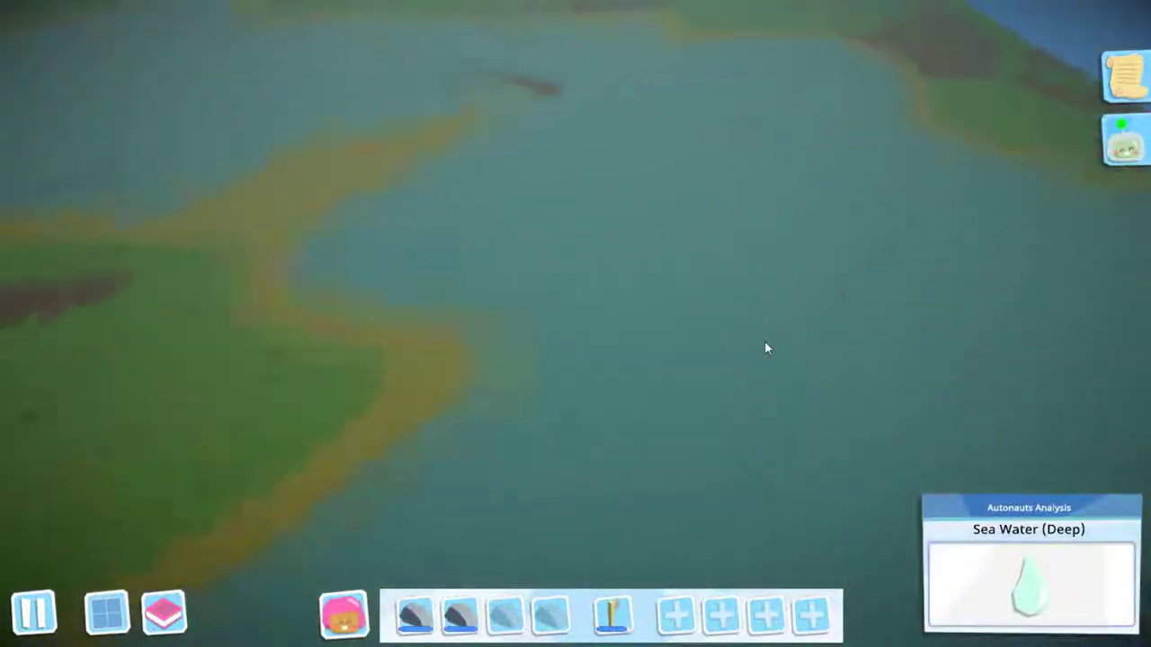
{"action": "key", "text": "s"}
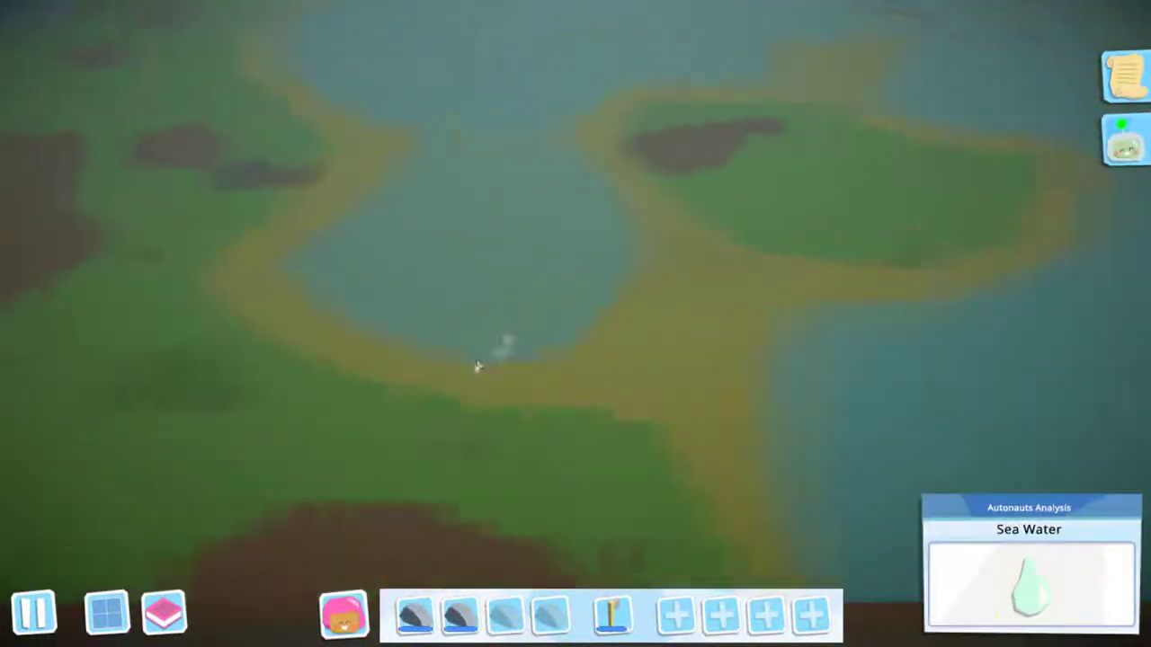
{"action": "key", "text": "a"}
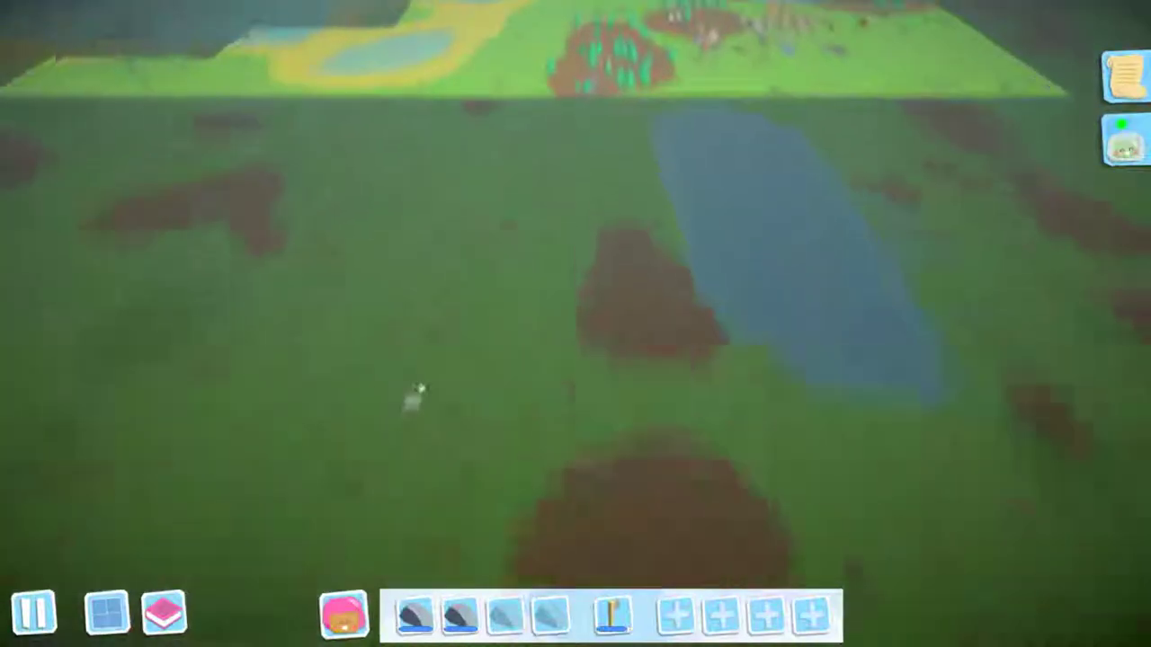
{"action": "key", "text": "w"}
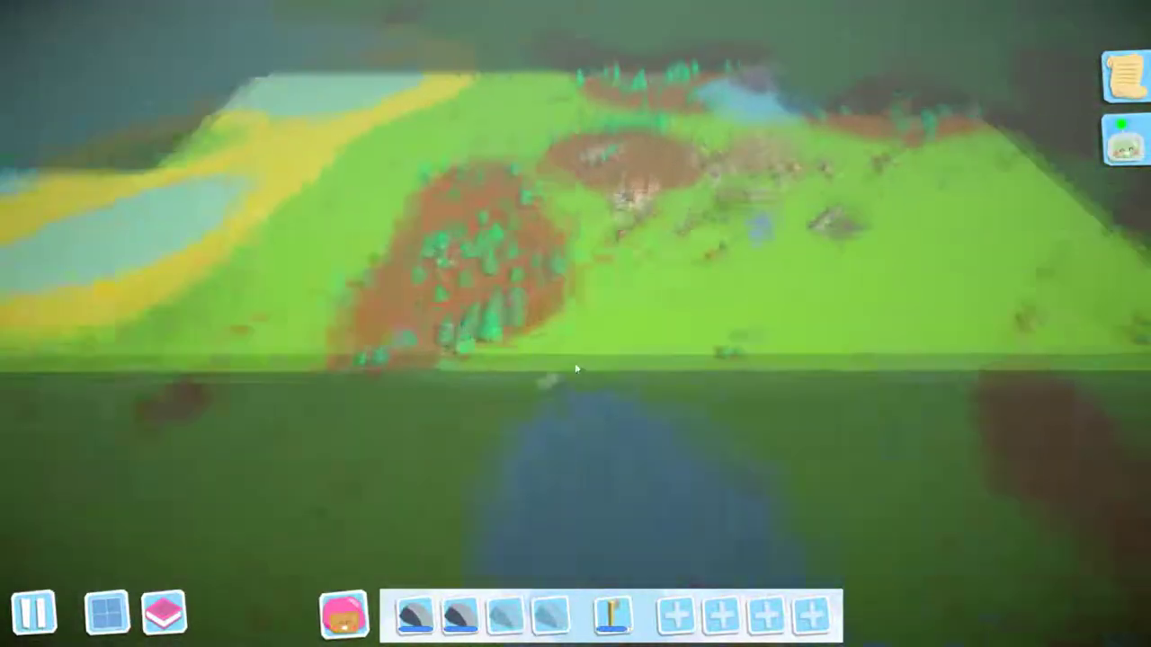
{"action": "scroll", "coordinate": [614, 433], "scroll_direction": "up", "scroll_amount": 5}
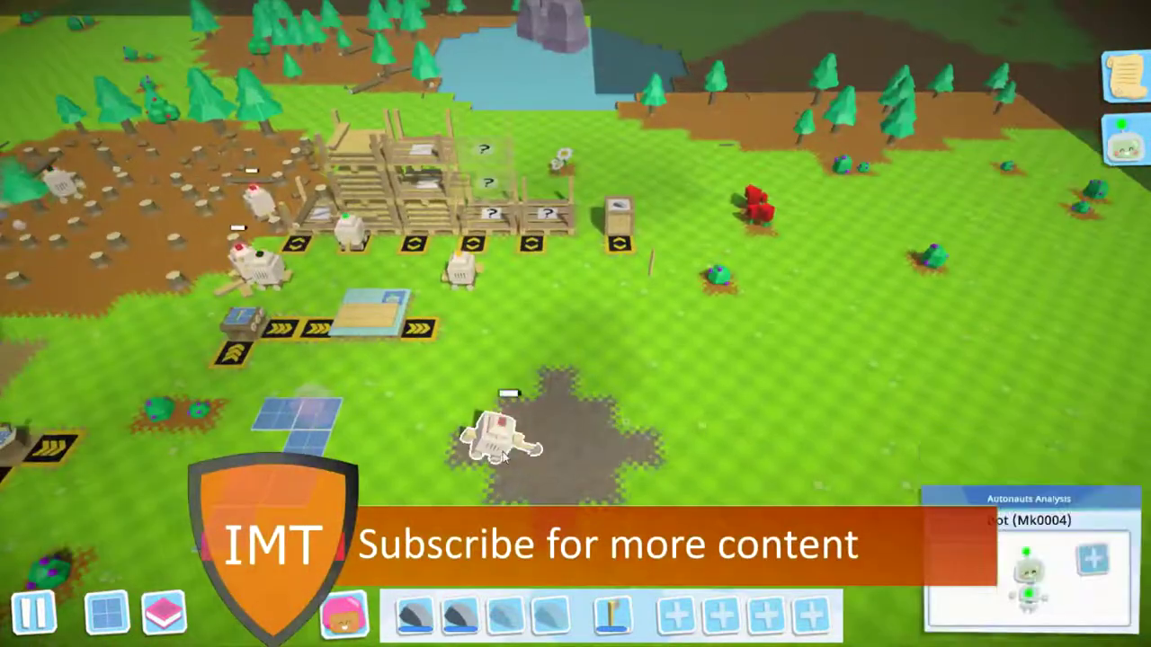
{"action": "scroll", "coordinate": [614, 433], "scroll_direction": "up", "scroll_amount": 3}
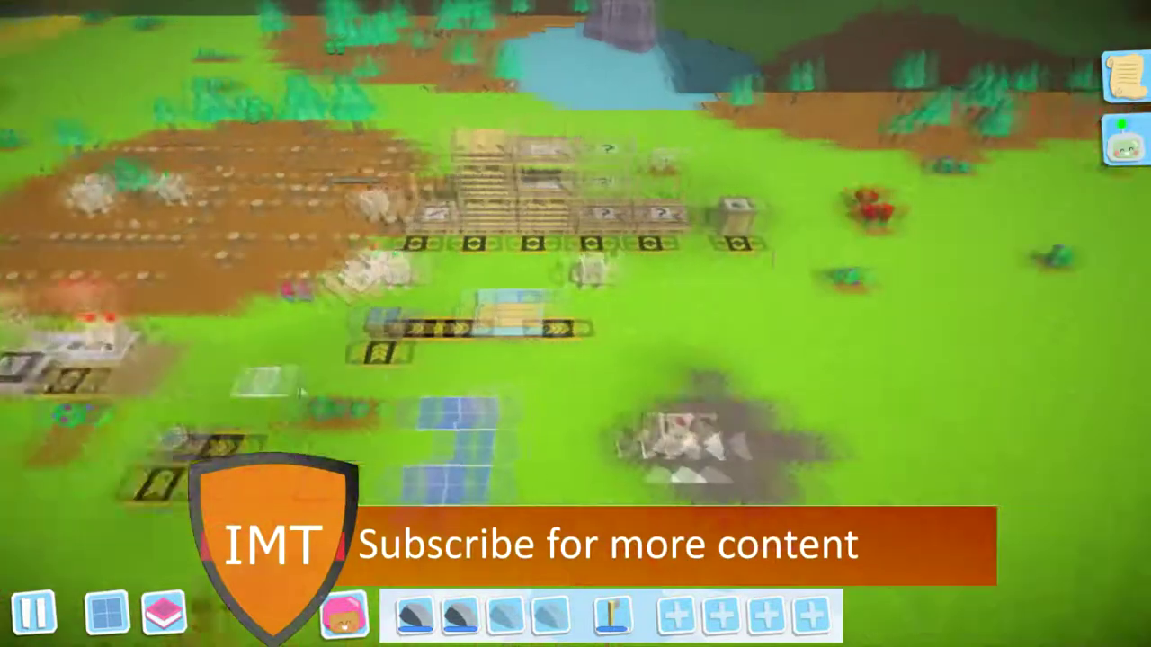
{"action": "key", "text": "d"}
{"action": "scroll", "coordinate": [575, 323], "scroll_direction": "up", "scroll_amount": 3}
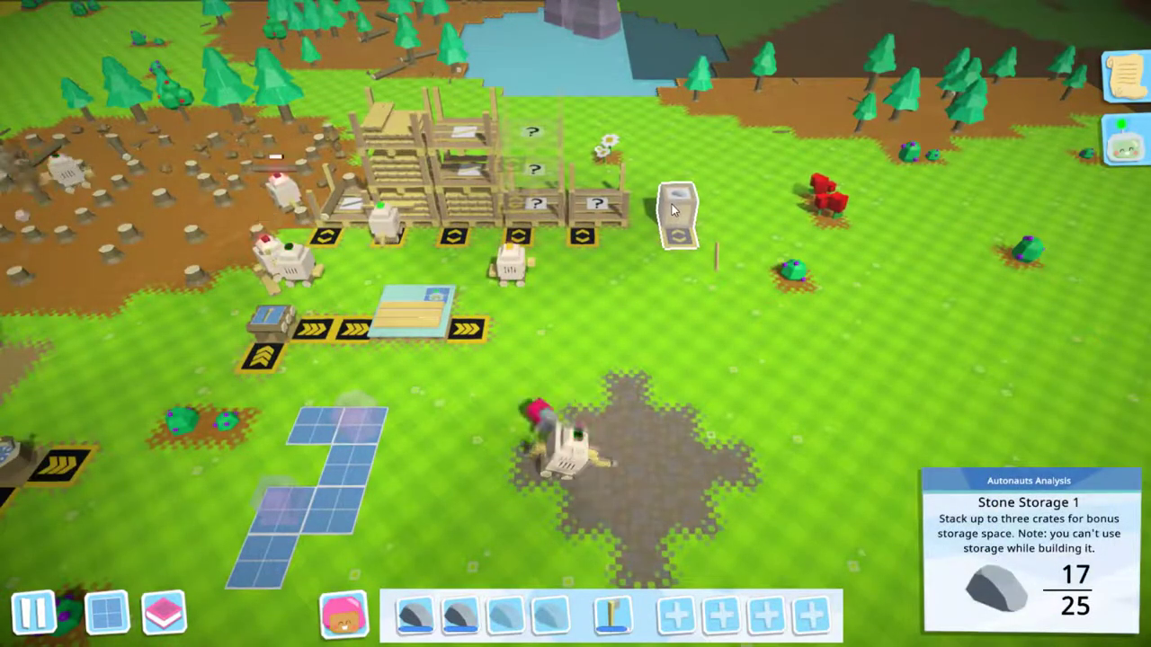
Deposit the carried stones into Stone Storage 1.
{"action": "left_click", "coordinate": [671, 204]}
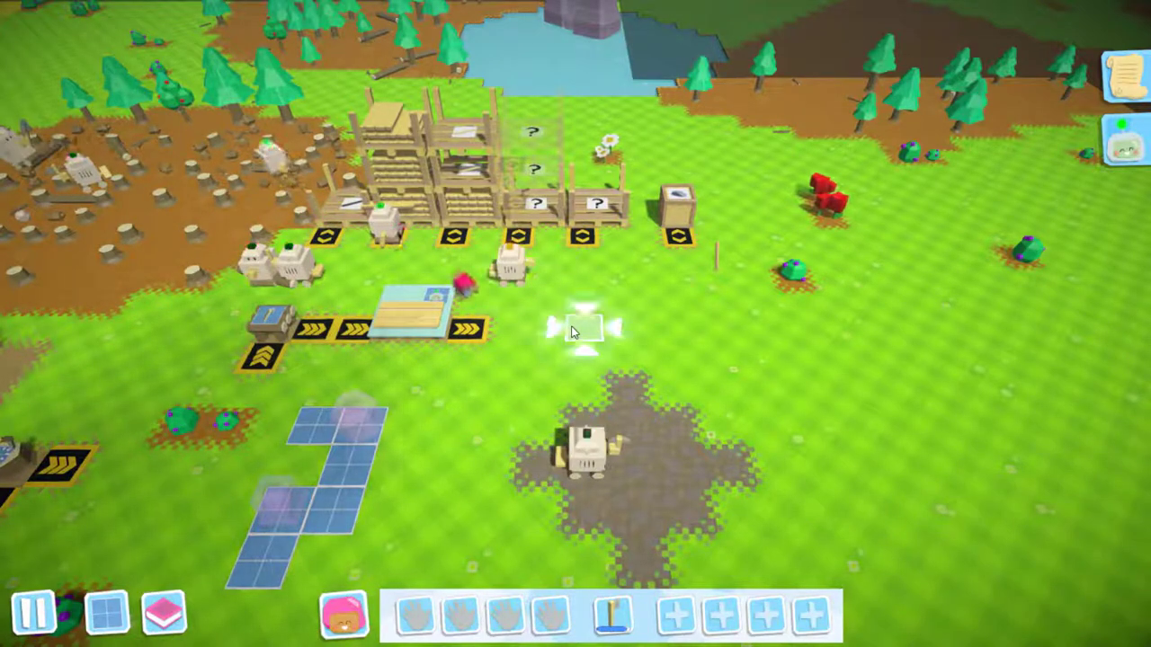
Teach Mk0009 to find stones and carry them to storage, repeating forever.
{"action": "left_click", "coordinate": [515, 277]}
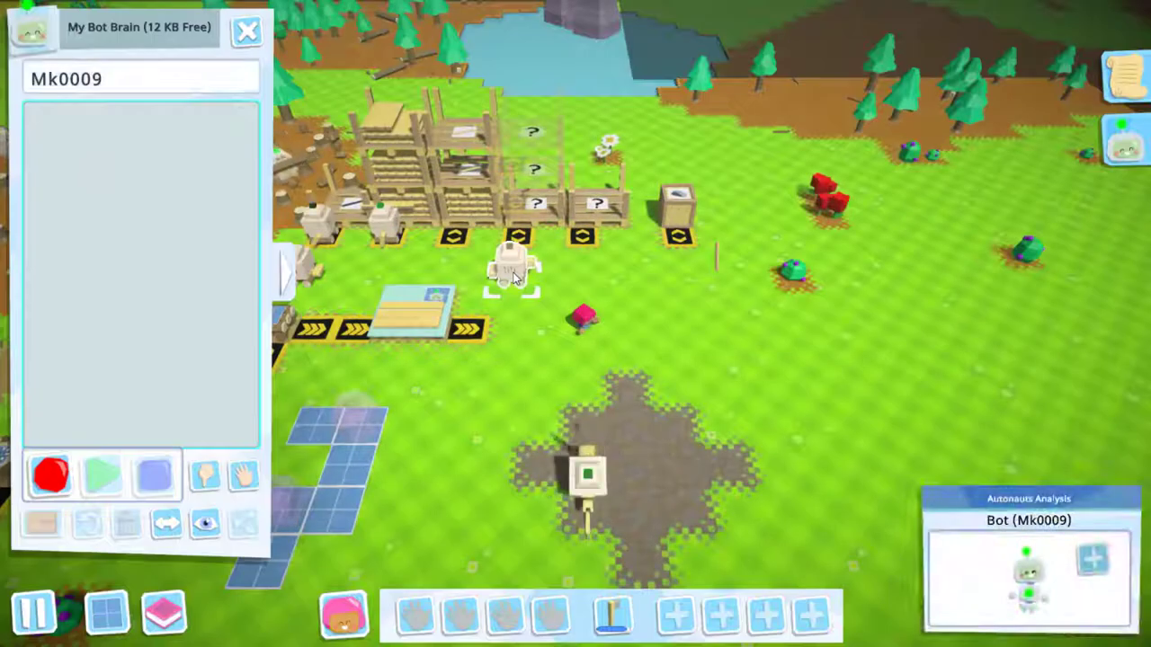
{"action": "left_click", "coordinate": [50, 483]}
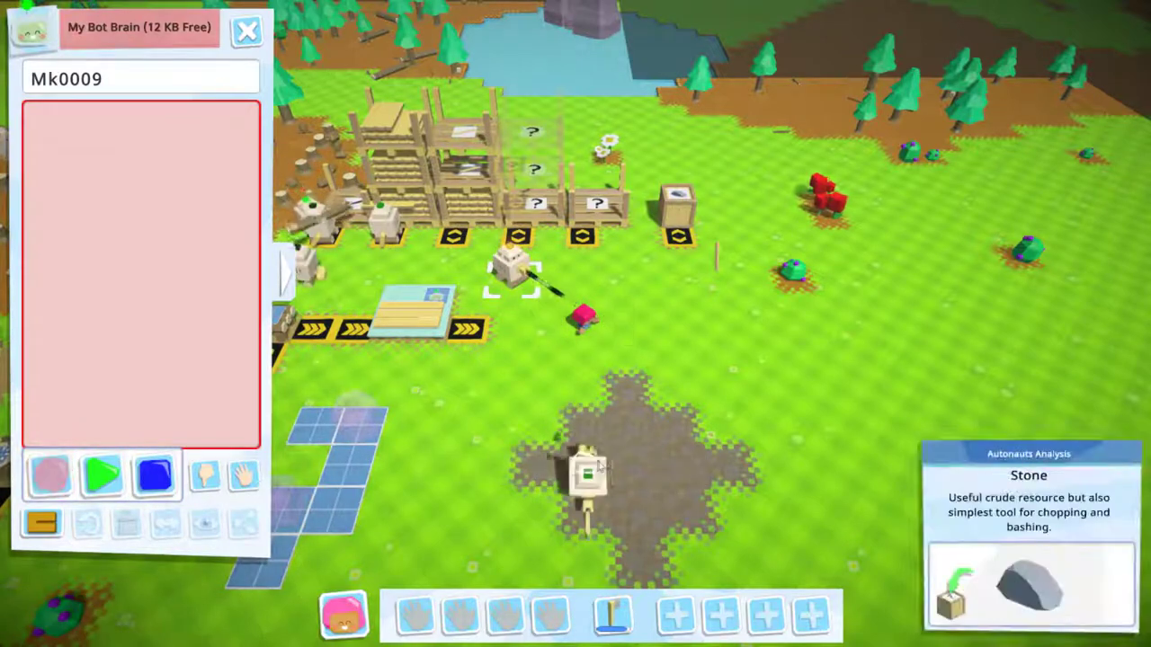
{"action": "left_click", "coordinate": [594, 471]}
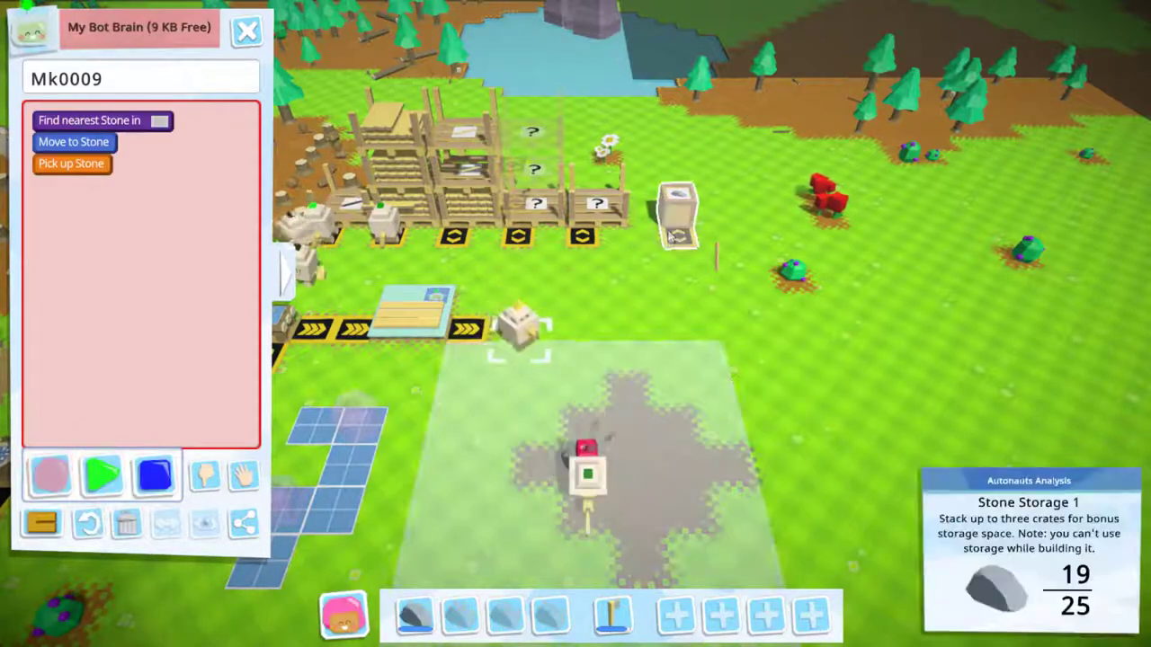
{"action": "left_click", "coordinate": [679, 216]}
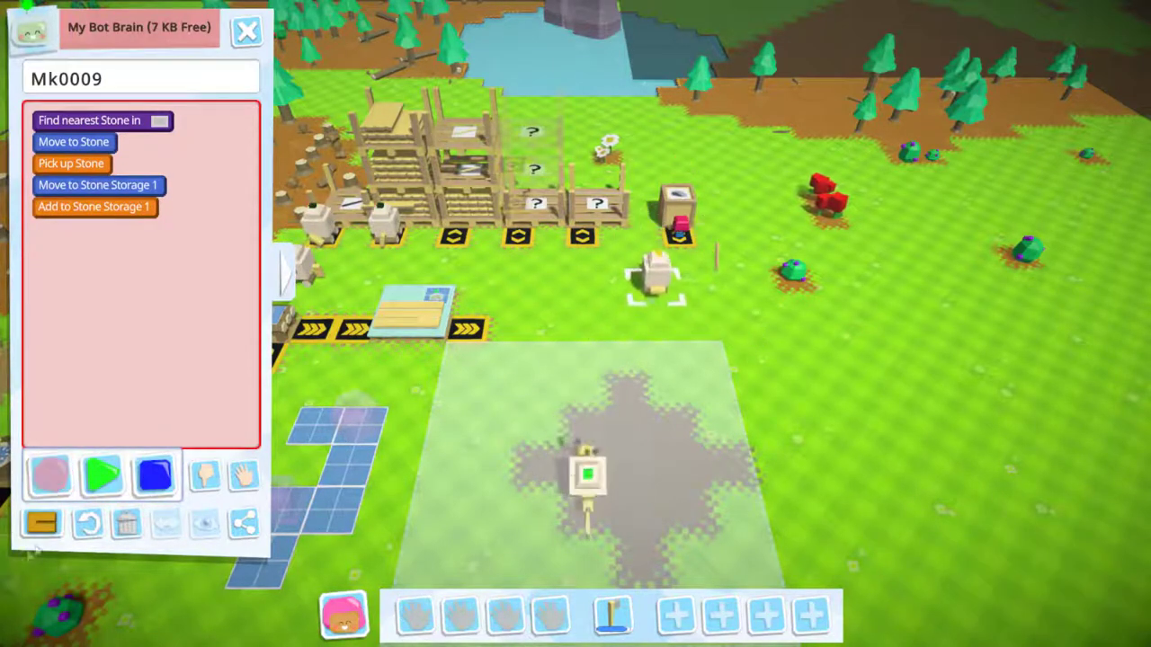
{"action": "left_click", "coordinate": [40, 522]}
{"action": "left_click", "coordinate": [50, 475]}
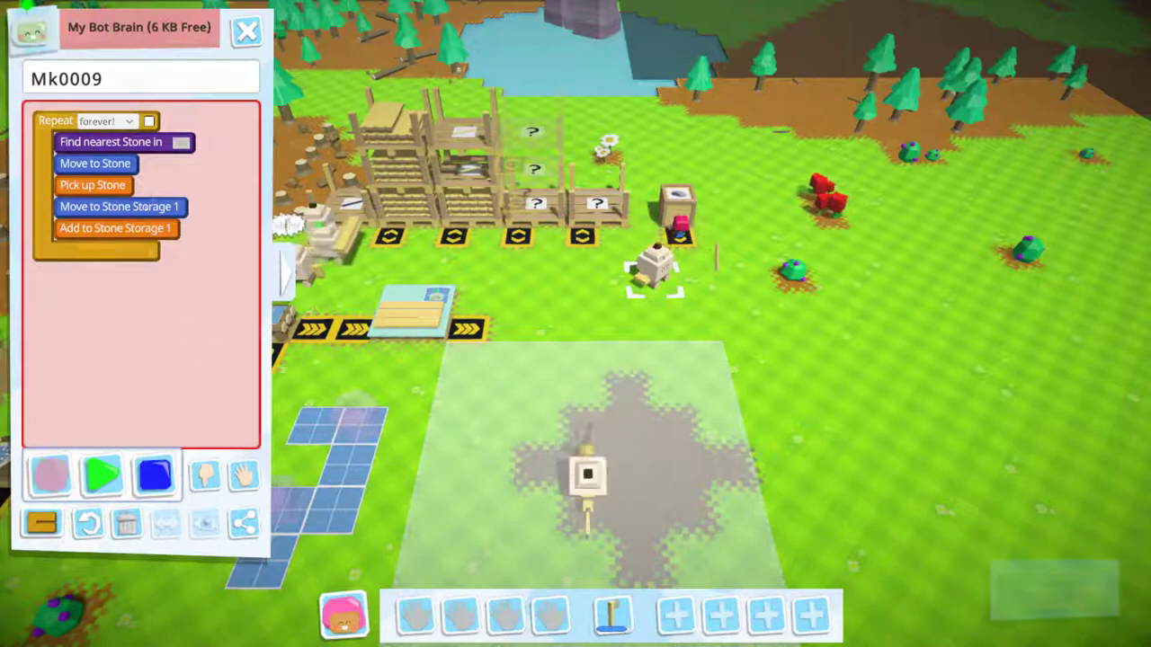
Start Mk0009's stone script running and close its brain panel.
{"action": "left_click", "coordinate": [103, 475]}
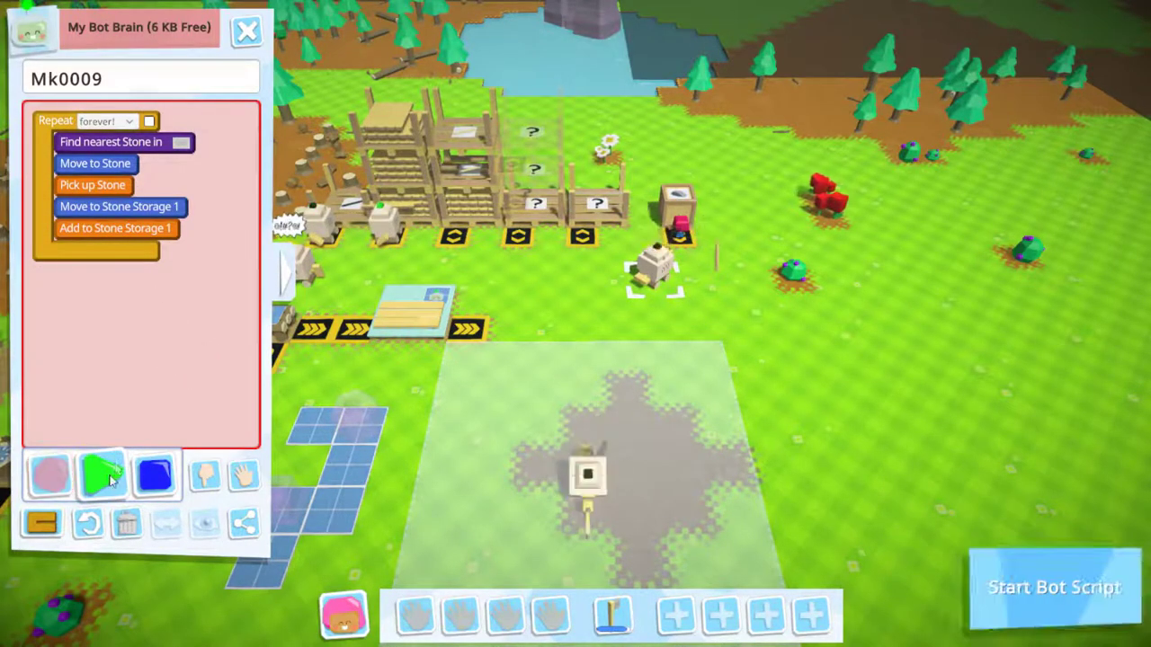
{"action": "left_click", "coordinate": [103, 474]}
{"action": "key", "text": "Escape"}
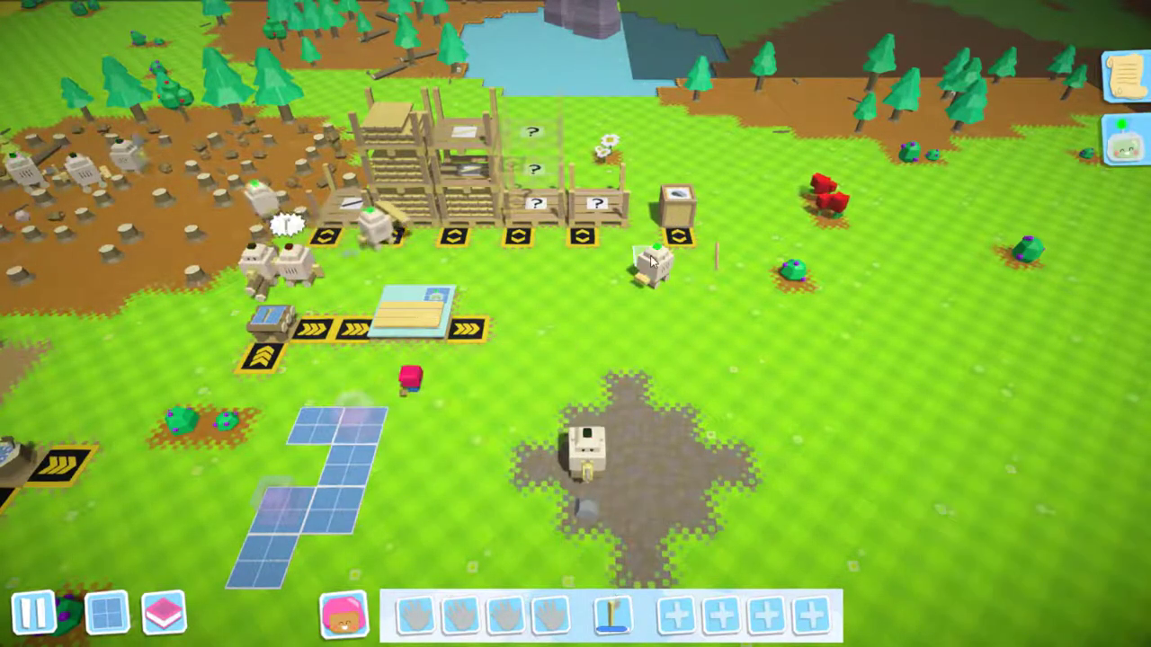
Open Mk0009's brain, stop its script and put it into recording mode for editing.
{"action": "key", "text": "space"}
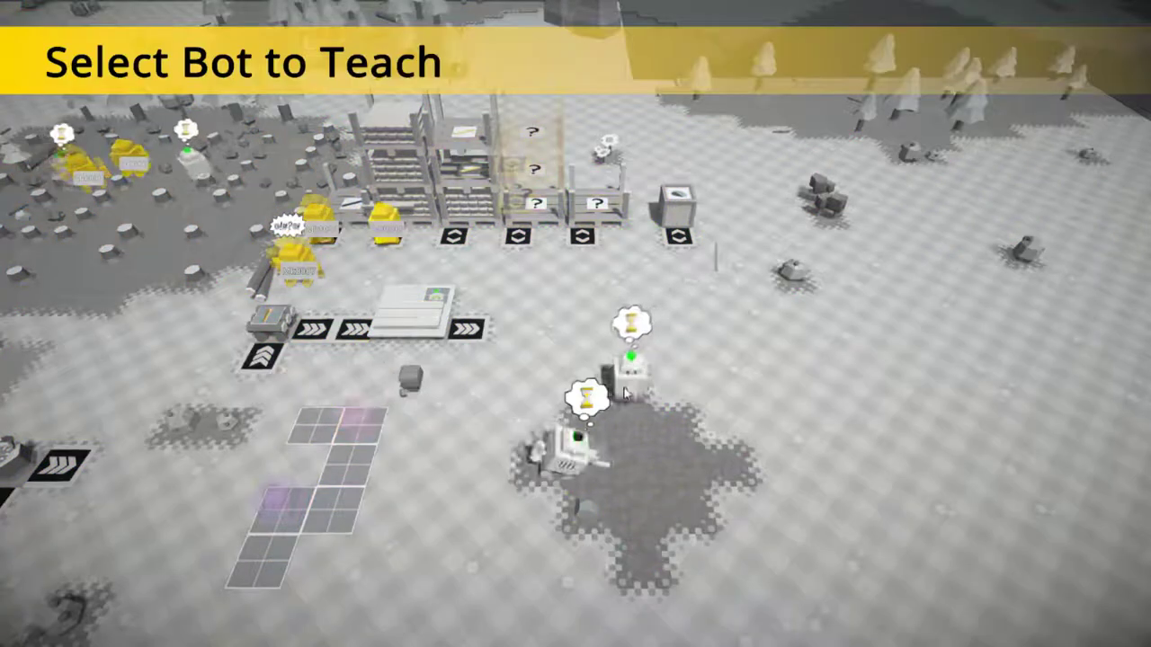
{"action": "left_click", "coordinate": [586, 508]}
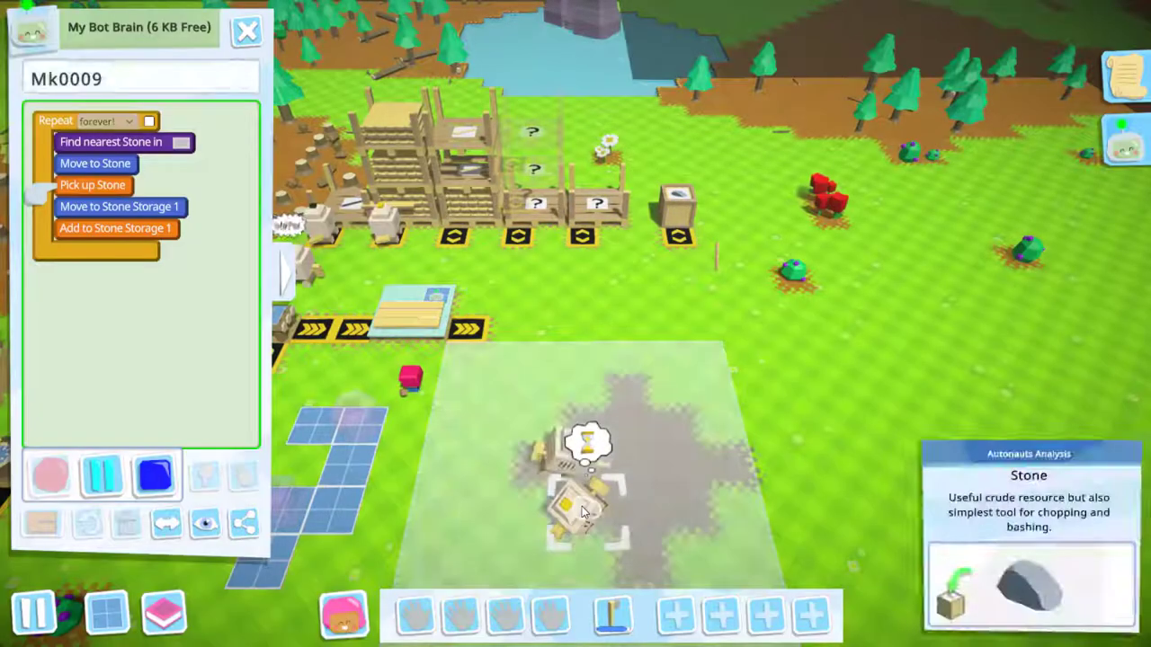
{"action": "left_click", "coordinate": [140, 142]}
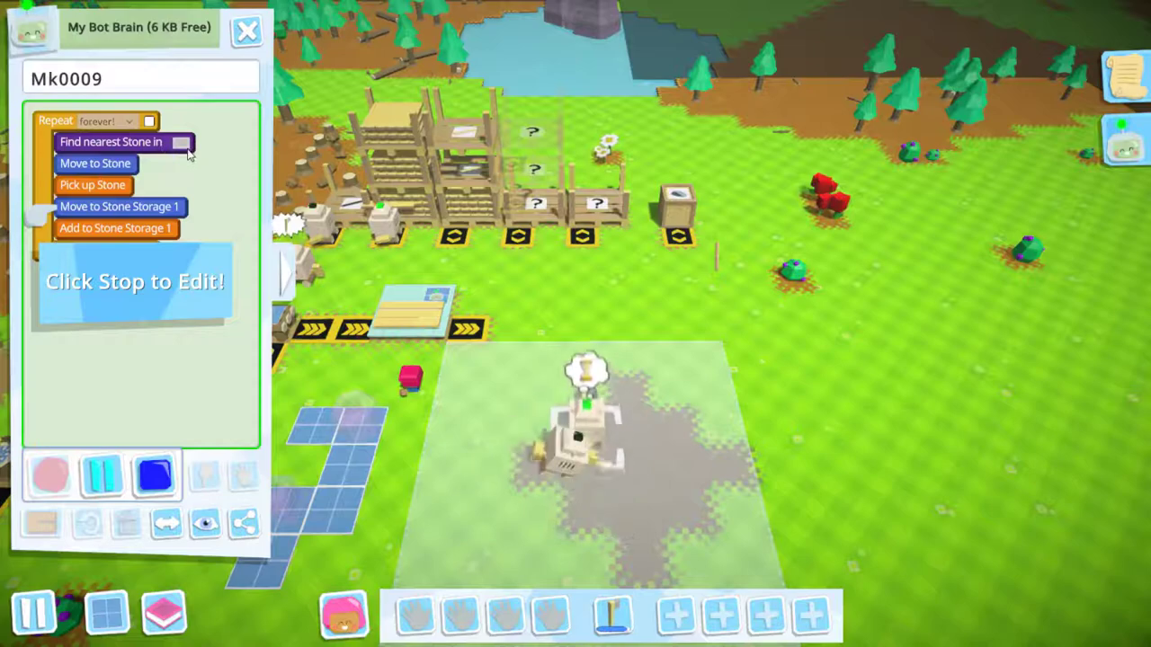
{"action": "left_click", "coordinate": [103, 475]}
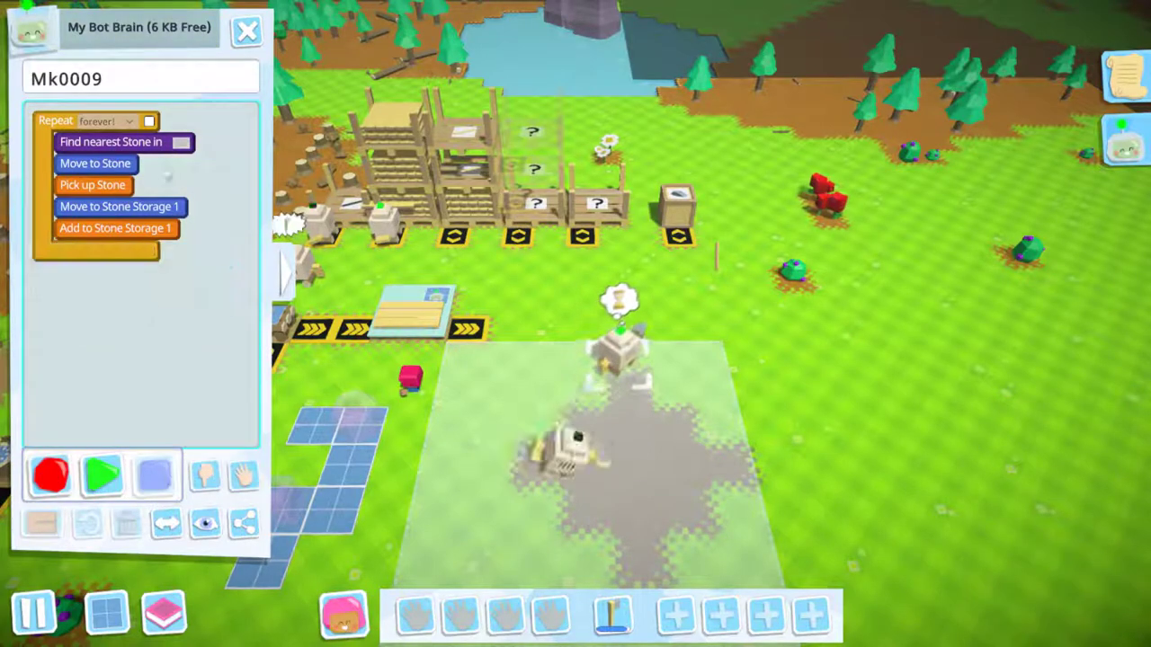
{"action": "left_click", "coordinate": [43, 483]}
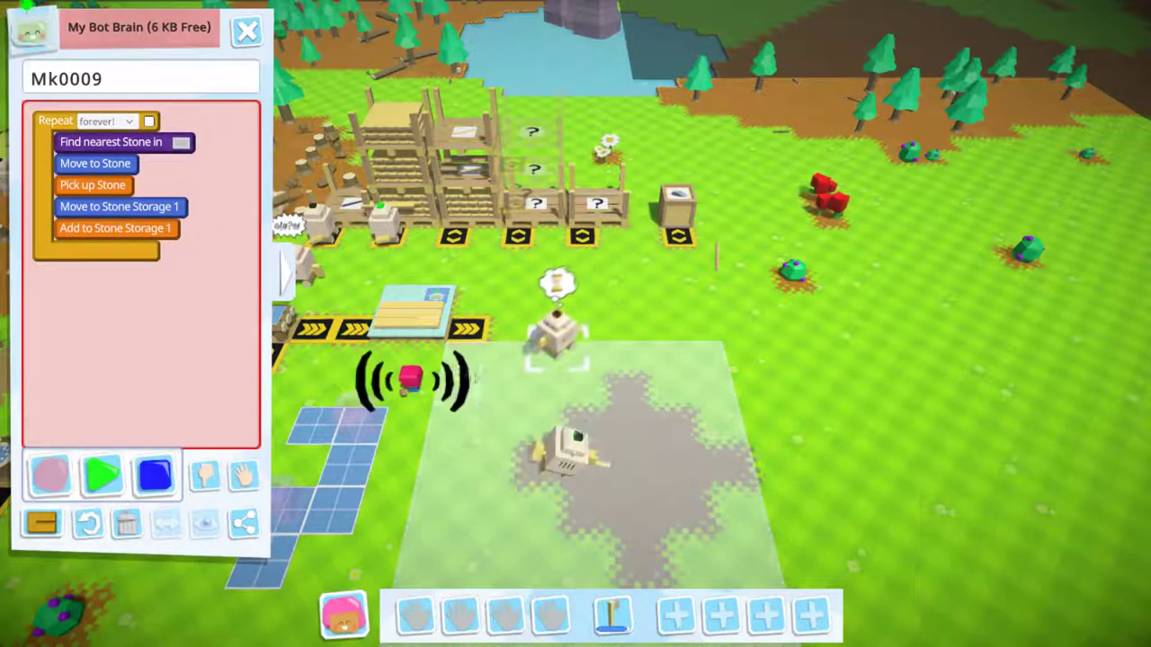
Shrink the Find nearest Stone search area to the stony patch, then restart Mk0009.
{"action": "left_click", "coordinate": [181, 142]}
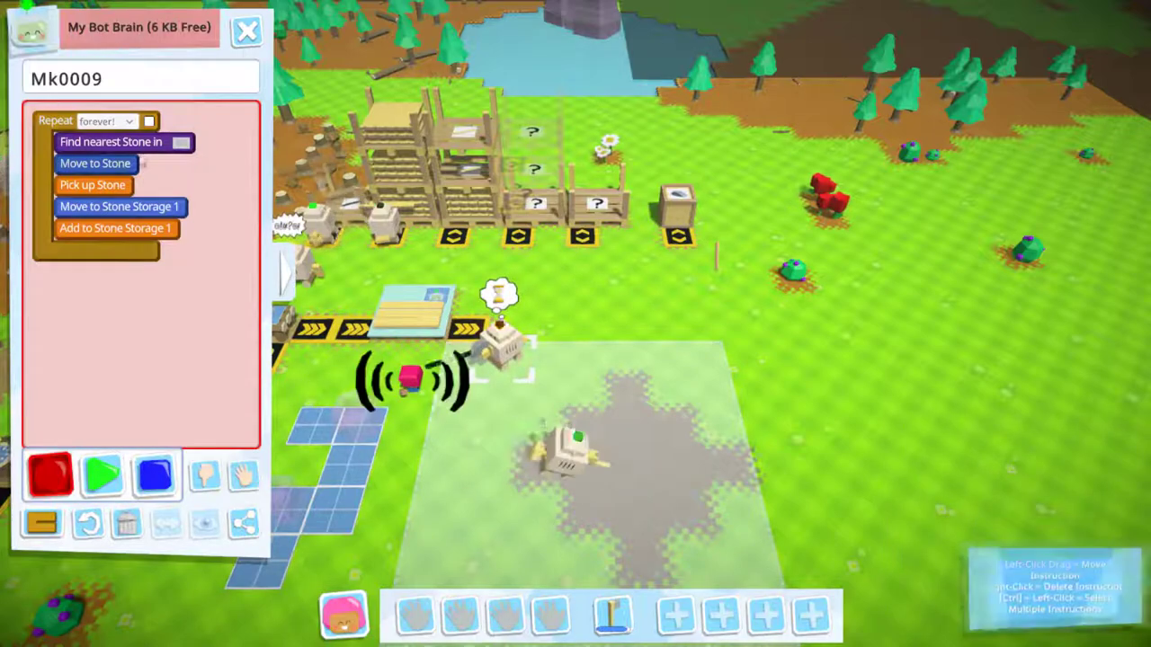
{"action": "left_click", "coordinate": [186, 147]}
{"action": "left_click_drag", "start_coordinate": [395, 343], "coordinate": [539, 396]}
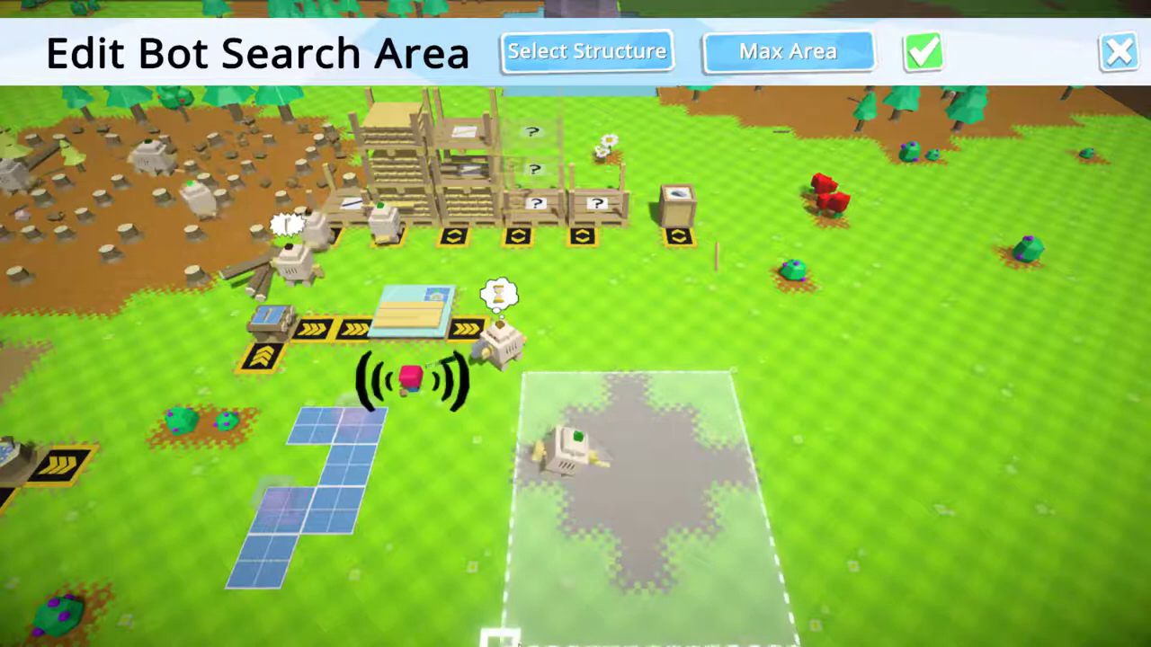
{"action": "mouse_move", "coordinate": [539, 629]}
{"action": "left_mouse_down"}
{"action": "mouse_move", "coordinate": [562, 582]}
{"action": "mouse_move", "coordinate": [533, 597]}
{"action": "left_mouse_up"}
{"action": "left_click", "coordinate": [923, 53]}
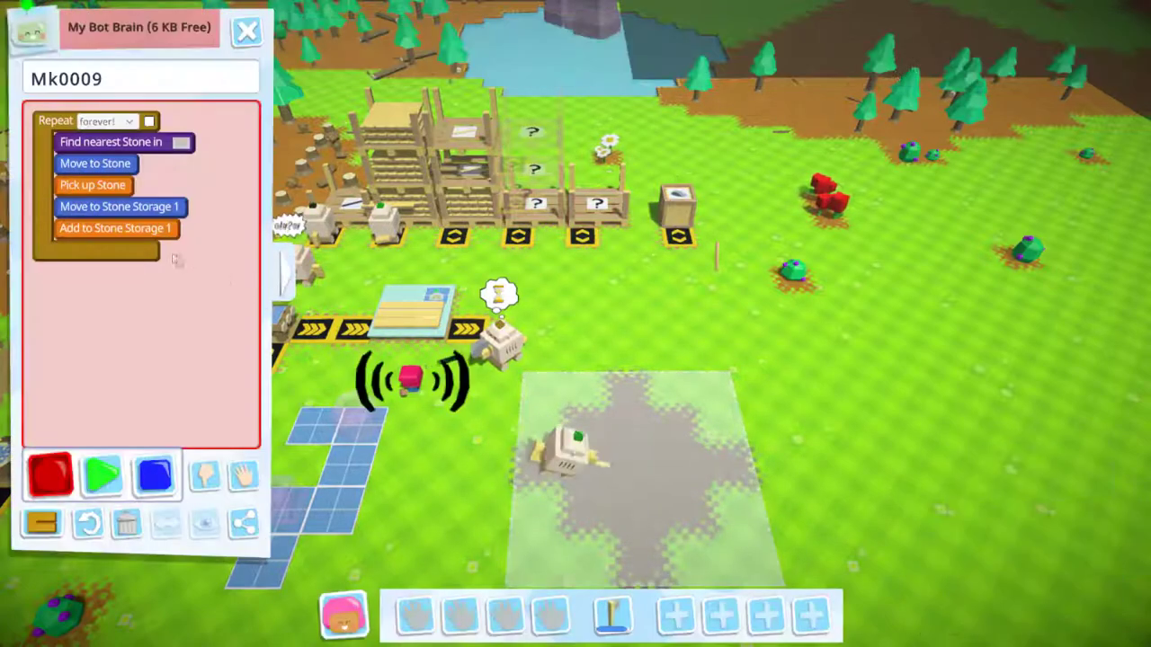
{"action": "left_click", "coordinate": [103, 476]}
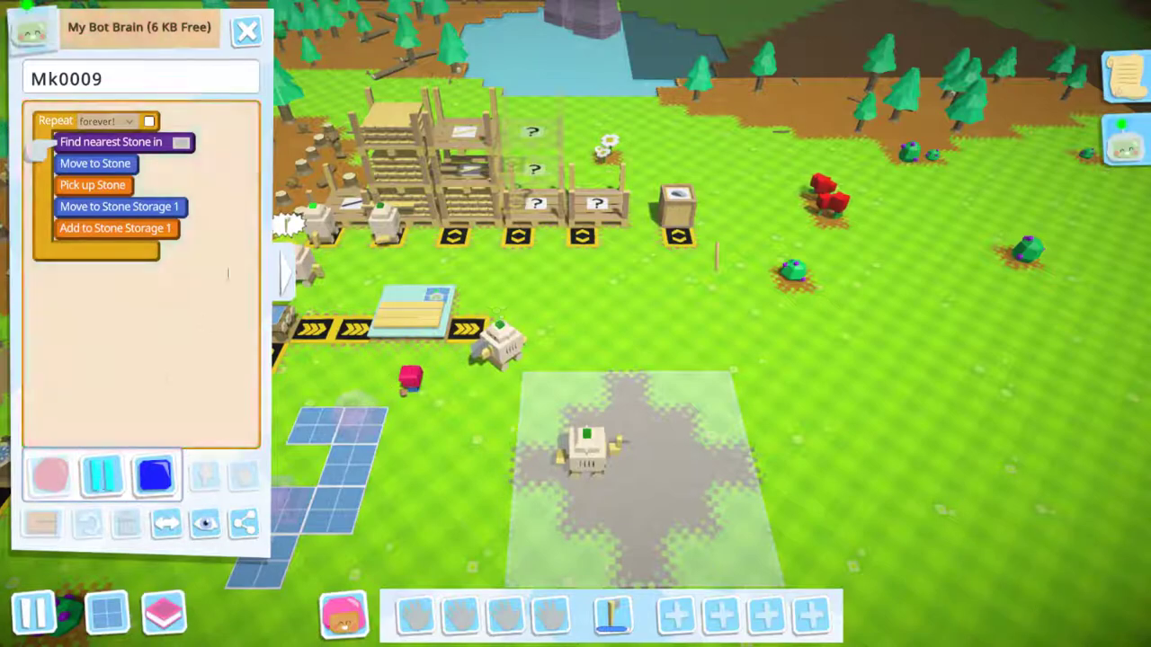
{"action": "left_click", "coordinate": [246, 34]}
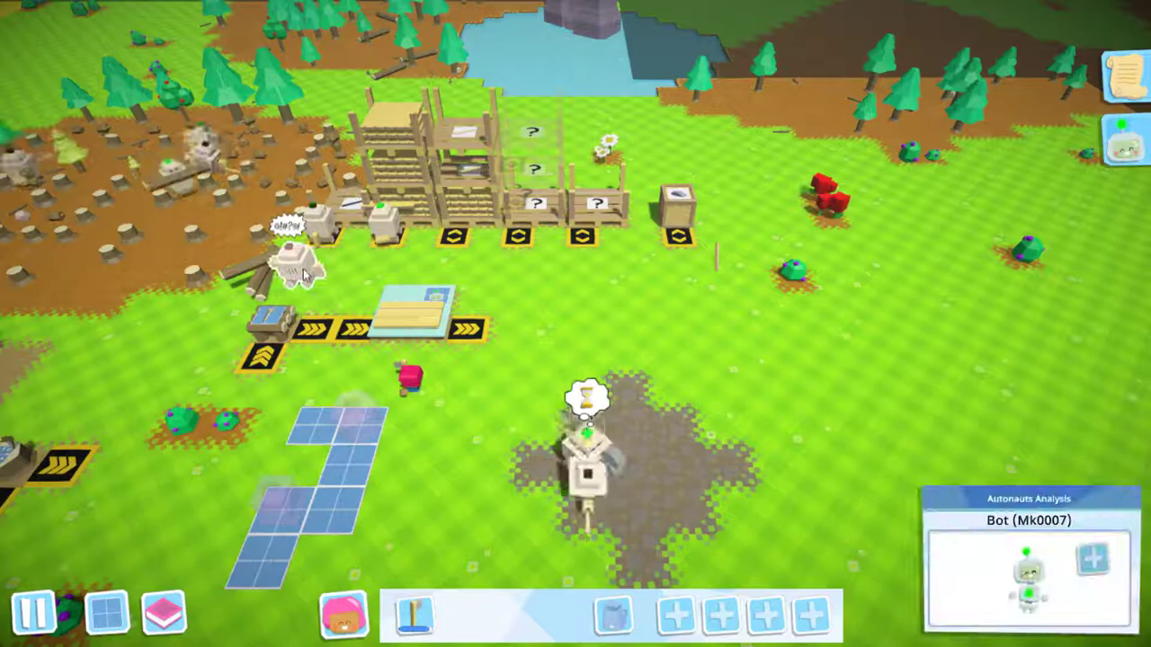
{"action": "scroll", "coordinate": [495, 370], "scroll_direction": "down", "scroll_amount": 3}
{"action": "scroll", "coordinate": [495, 369], "scroll_direction": "up", "scroll_amount": 3}
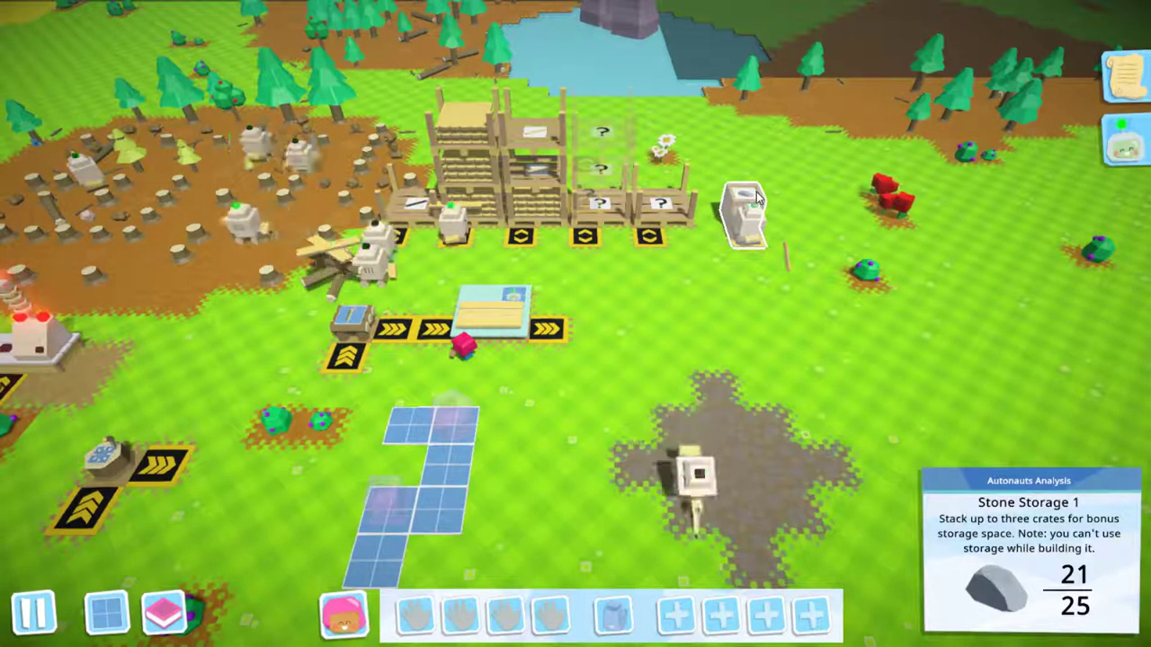
Scout west to the sandy shore, walk the colonist onto the dirt clearing, then return to base.
{"action": "key", "text": "a"}
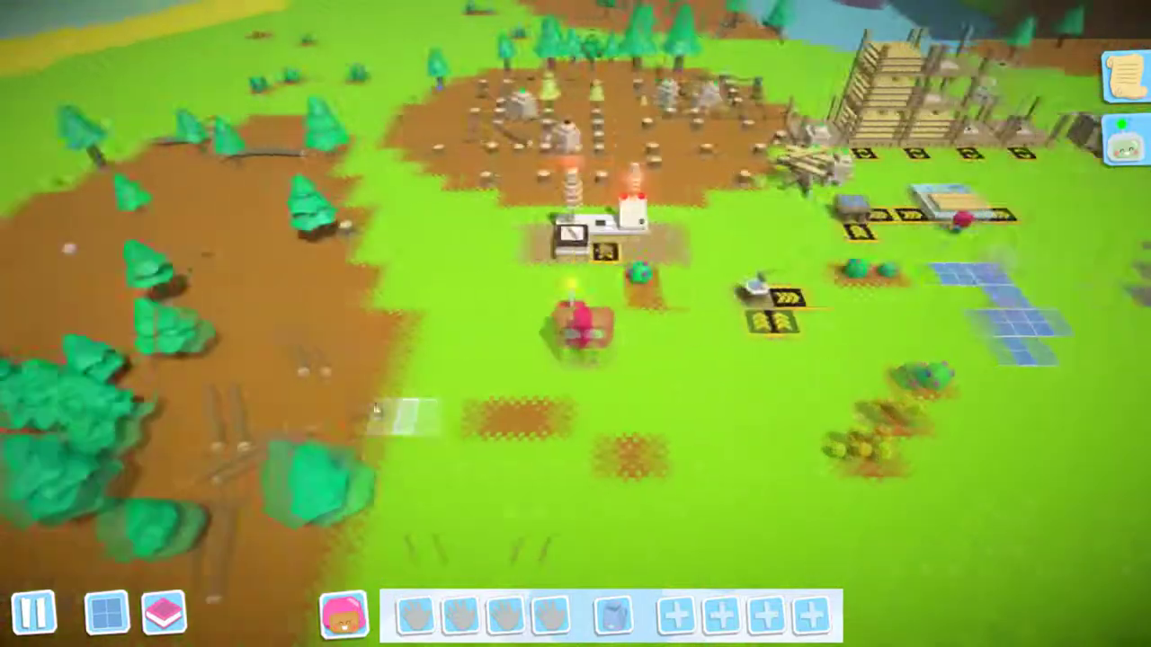
{"action": "key", "text": "a"}
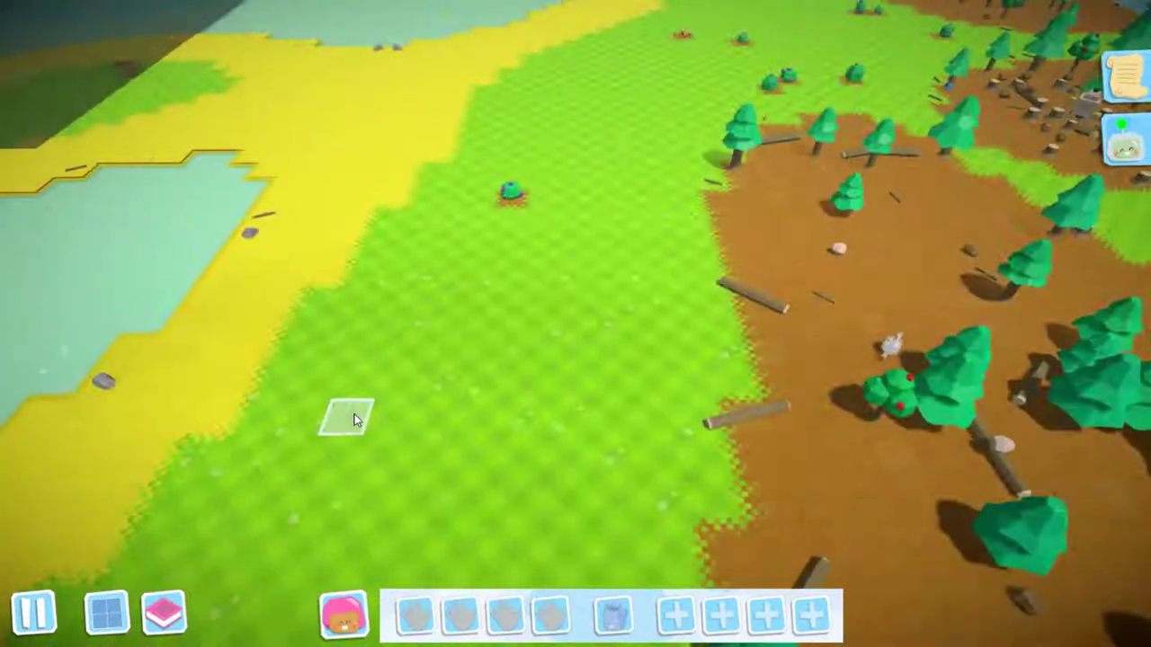
{"action": "key", "text": "a"}
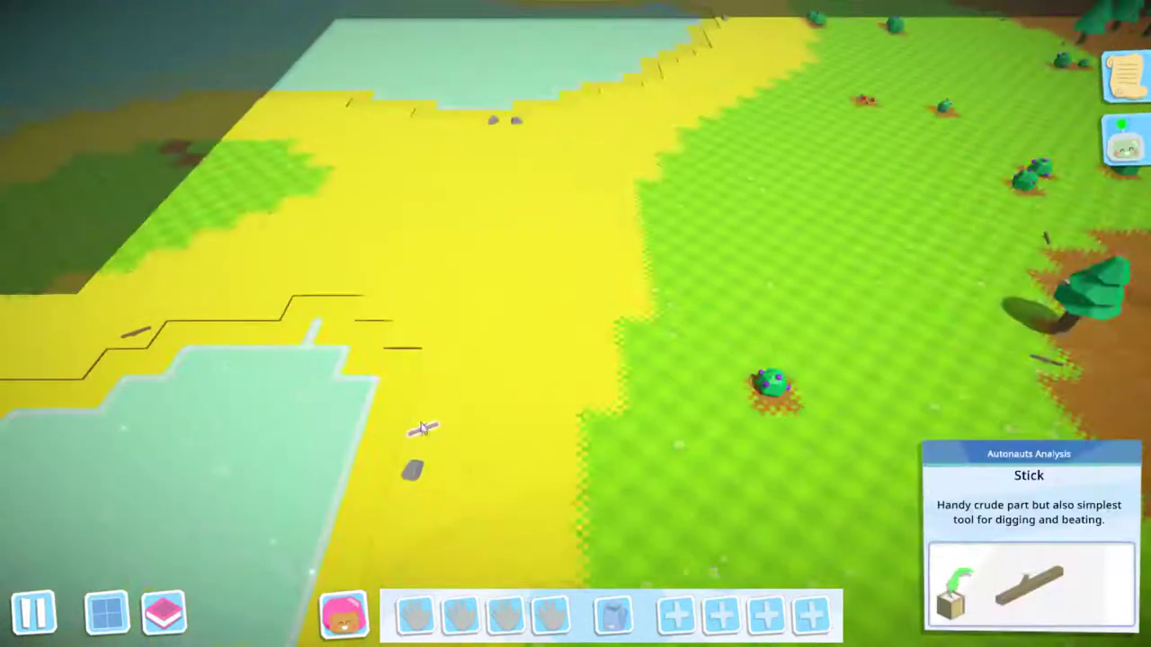
{"action": "key", "text": "w"}
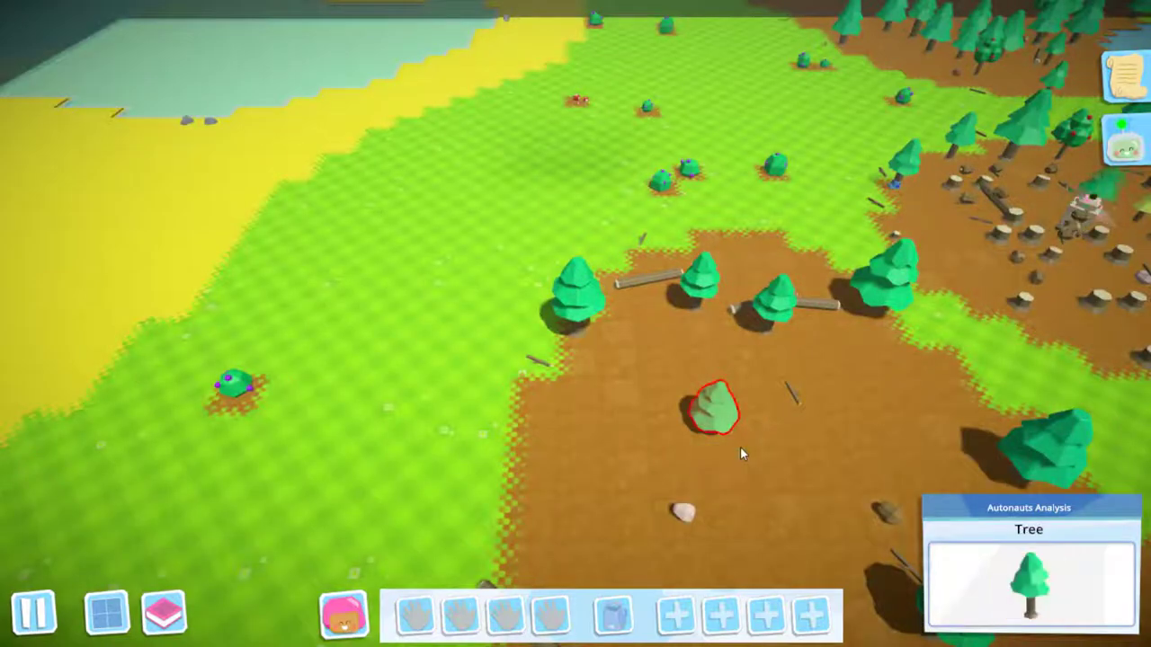
{"action": "left_click", "coordinate": [789, 393]}
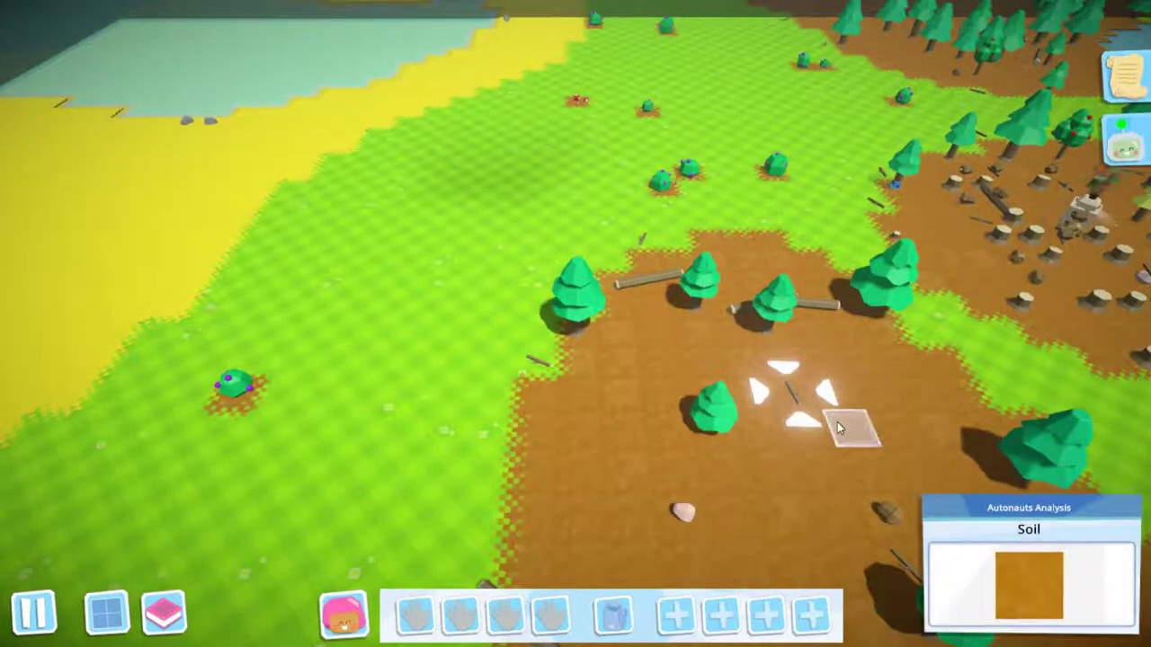
{"action": "left_click", "coordinate": [683, 512]}
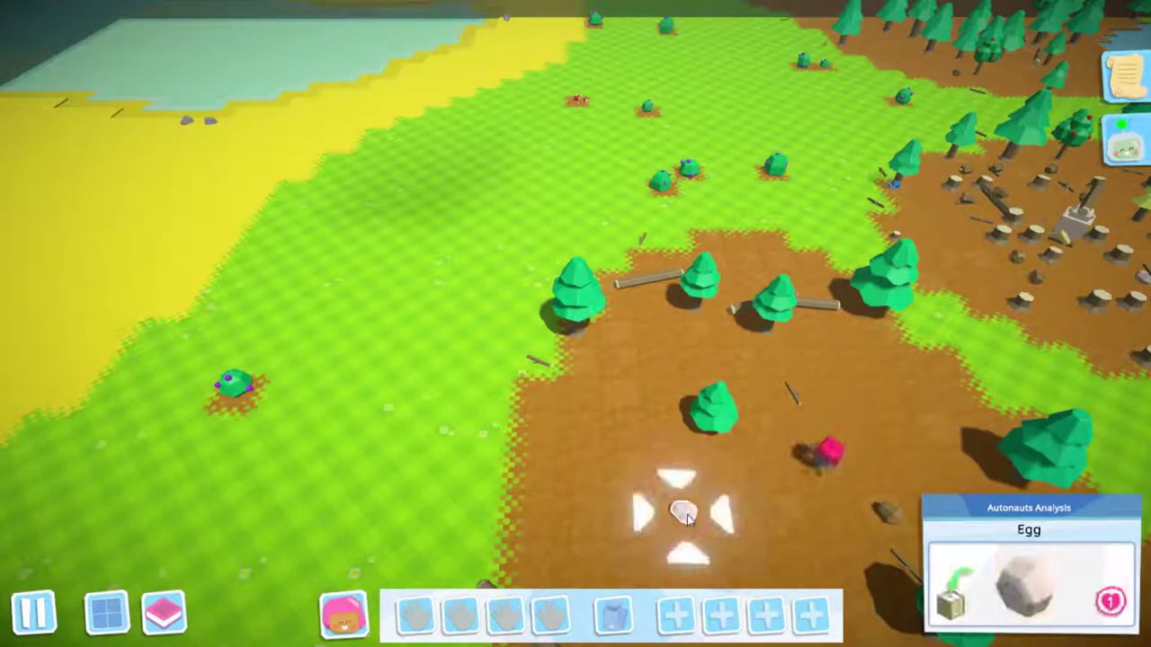
{"action": "key", "text": "s"}
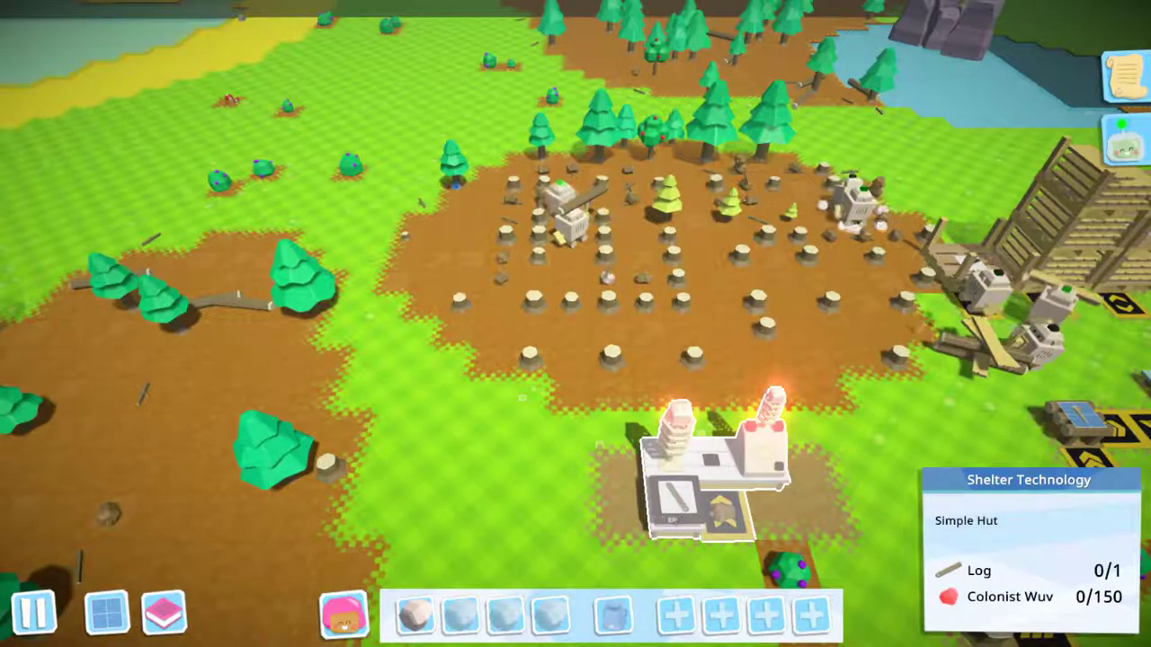
{"action": "scroll", "coordinate": [577, 517], "scroll_direction": "down", "scroll_amount": 3}
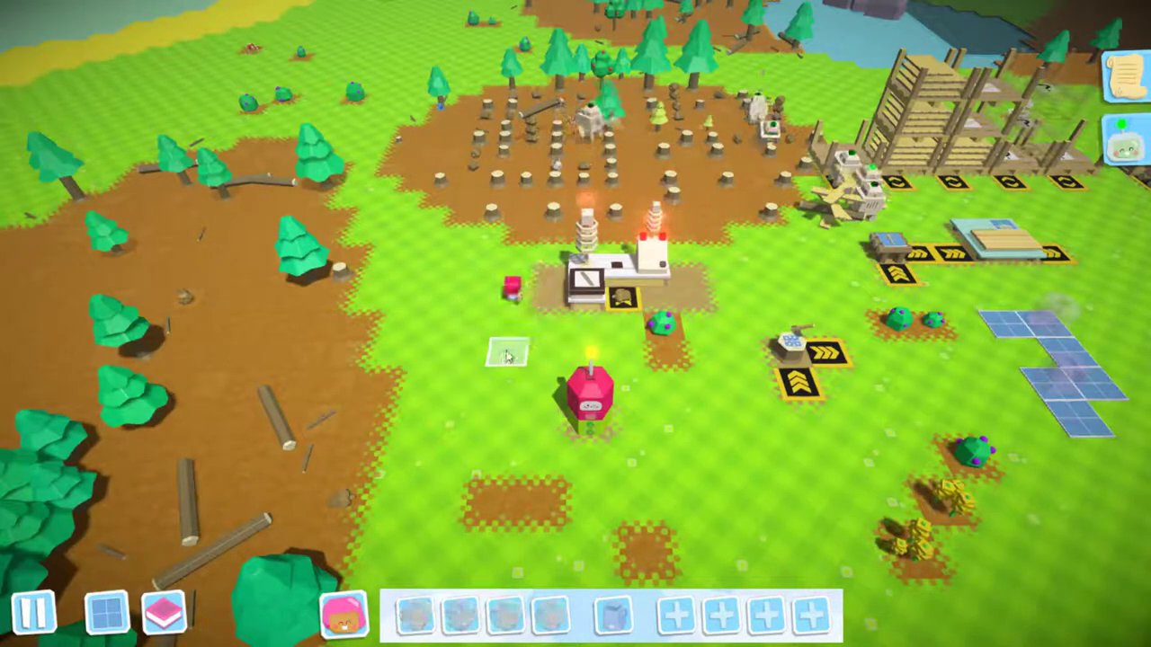
{"action": "mouse_move", "coordinate": [510, 292]}
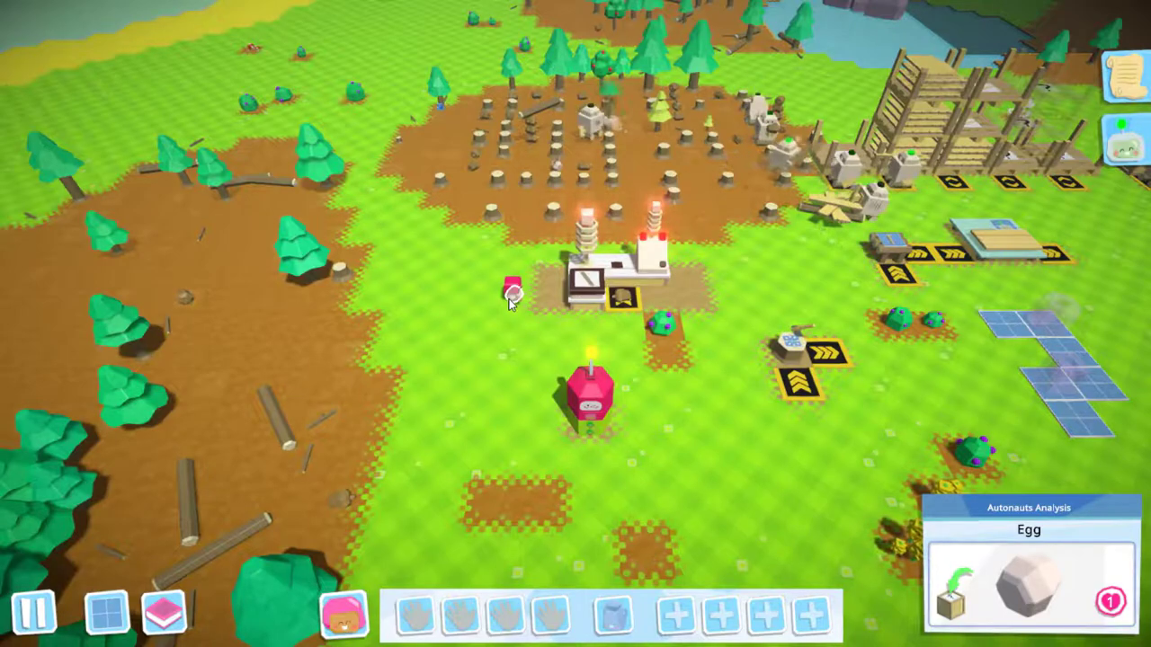
Place a Storage blueprint right beside the stone storage crate.
{"action": "key", "text": "e"}
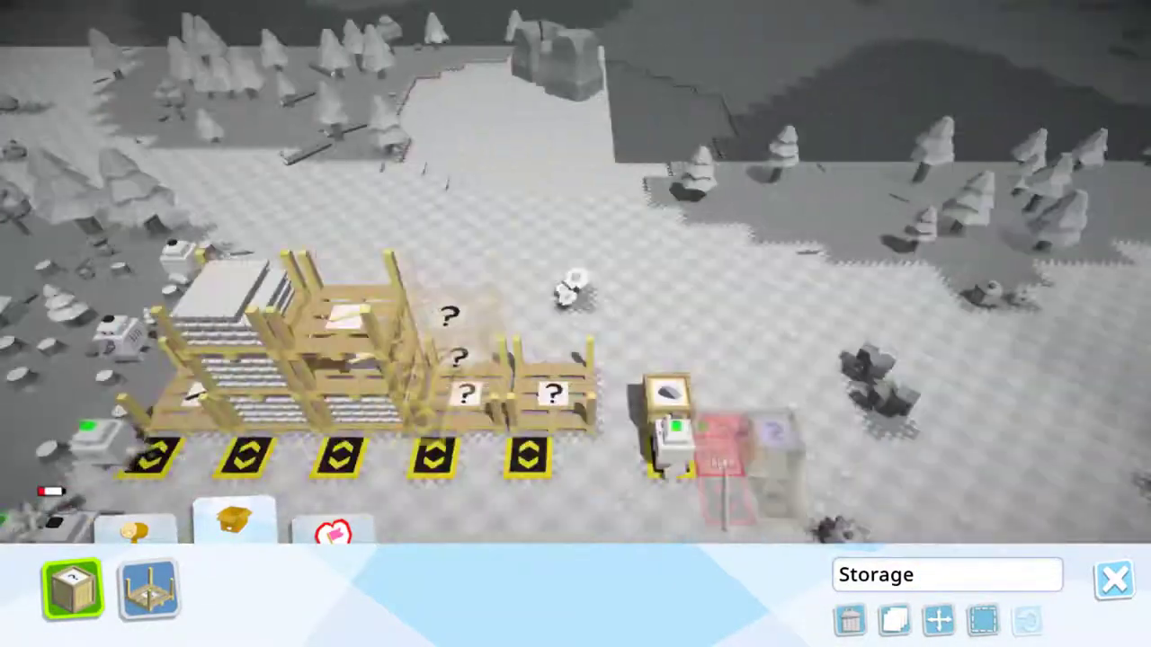
{"action": "left_click", "coordinate": [718, 450]}
{"action": "left_click", "coordinate": [1115, 580]}
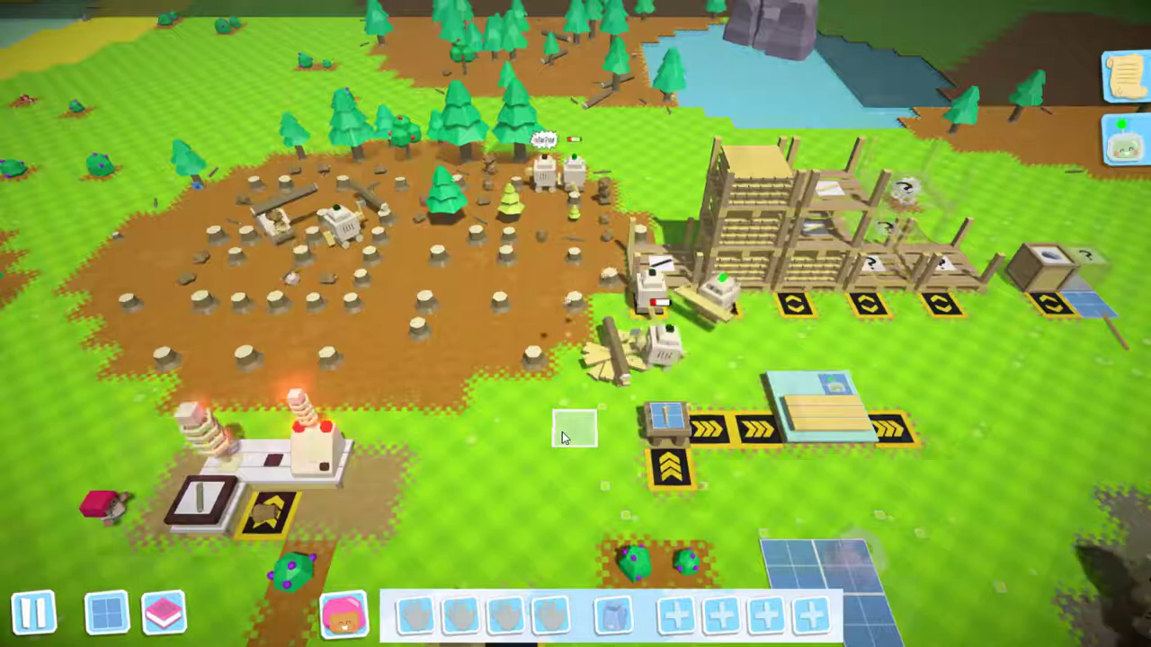
{"action": "scroll", "coordinate": [562, 431], "scroll_direction": "down", "scroll_amount": 3}
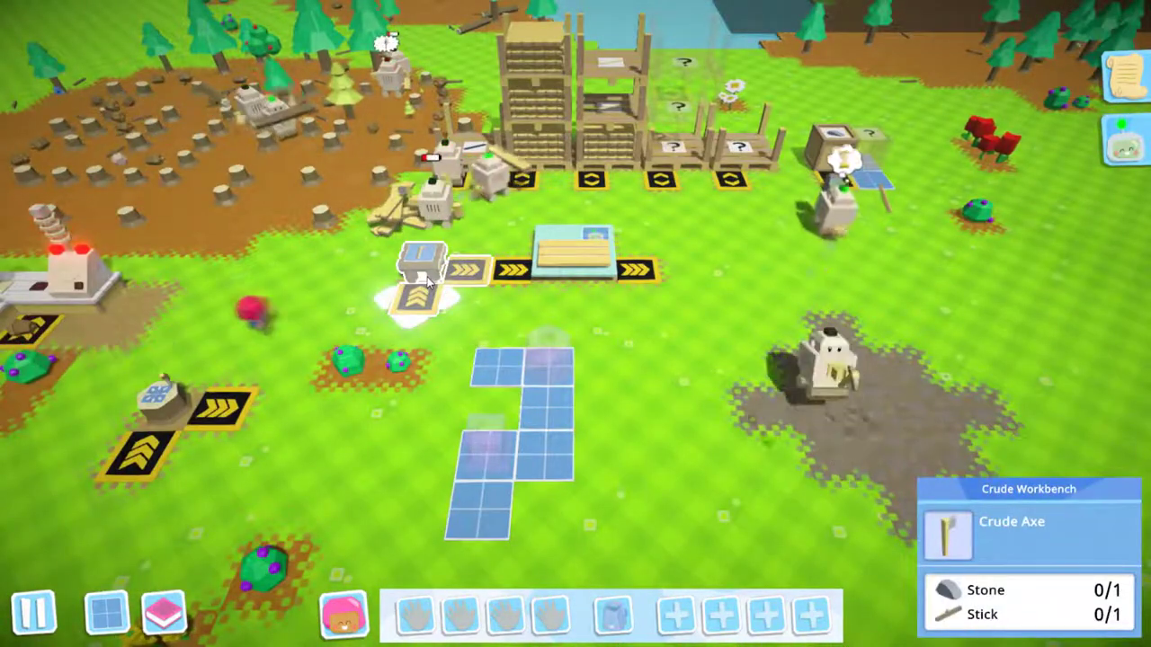
{"action": "left_click", "coordinate": [428, 278]}
{"action": "key", "text": "Escape"}
{"action": "scroll", "coordinate": [800, 202], "scroll_direction": "up", "scroll_amount": 5}
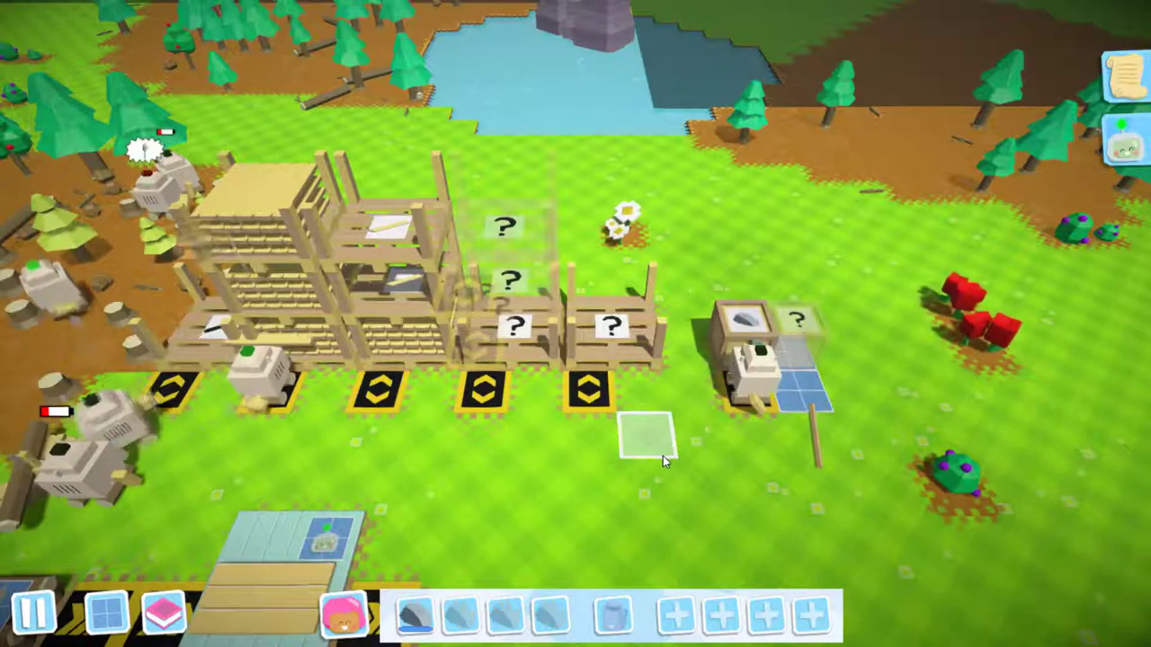
{"action": "scroll", "coordinate": [663, 456], "scroll_direction": "down", "scroll_amount": 5}
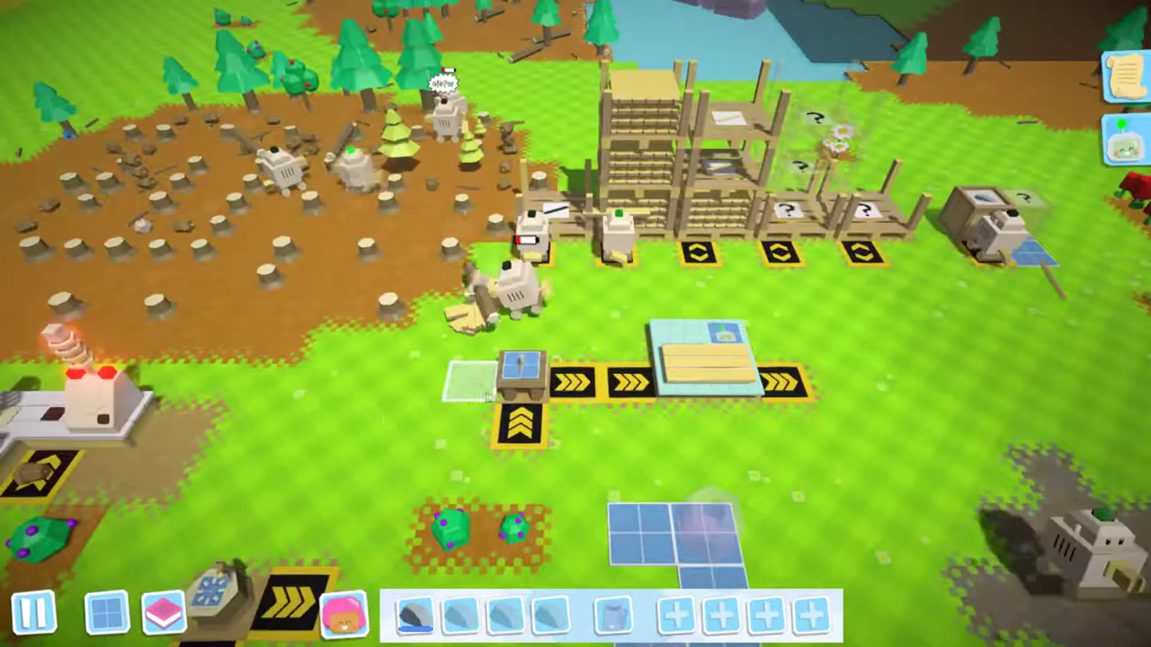
{"action": "left_click", "coordinate": [517, 423]}
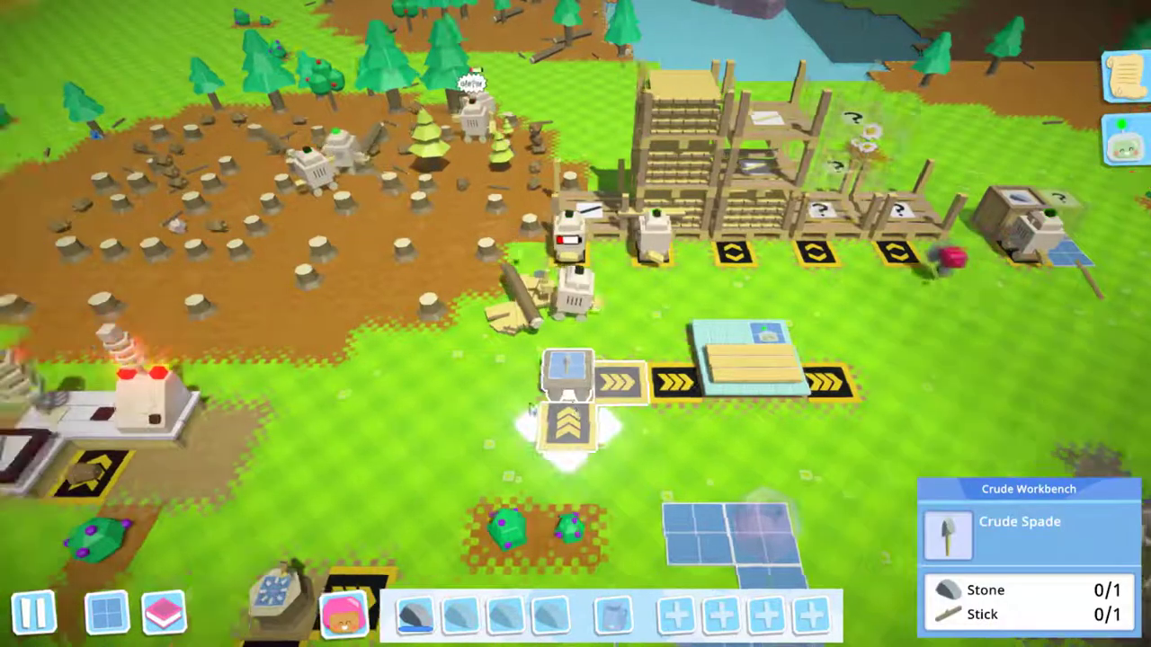
{"action": "scroll", "coordinate": [546, 407], "scroll_direction": "up", "scroll_amount": 2}
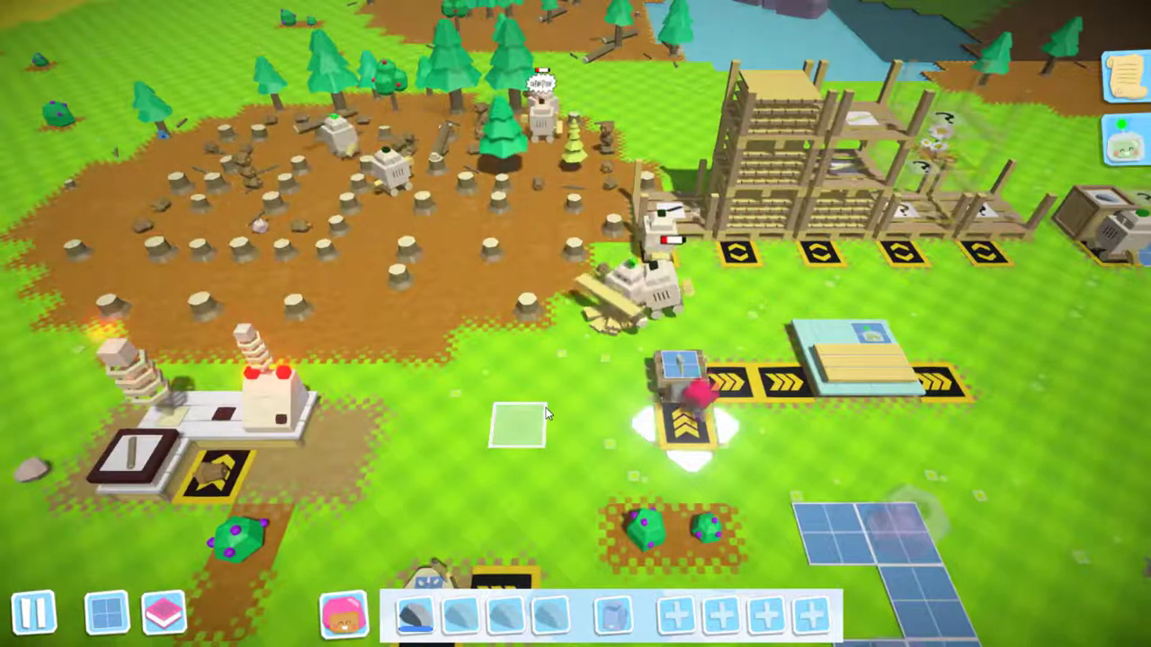
{"action": "scroll", "coordinate": [545, 407], "scroll_direction": "up", "scroll_amount": 4}
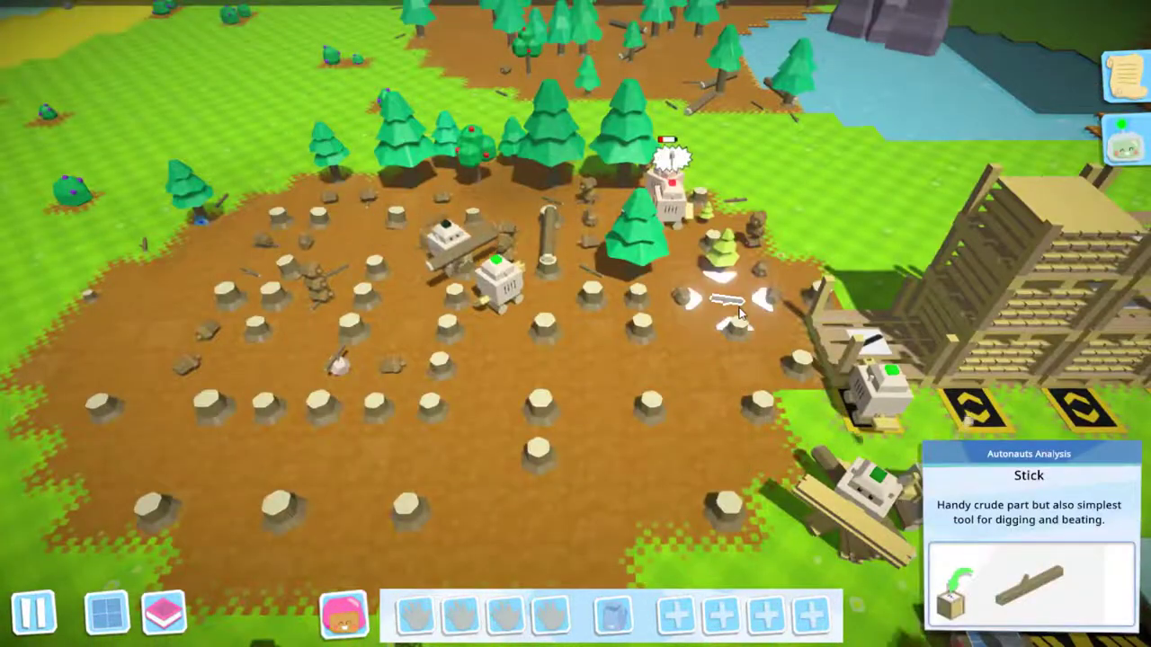
{"action": "key", "text": "s"}
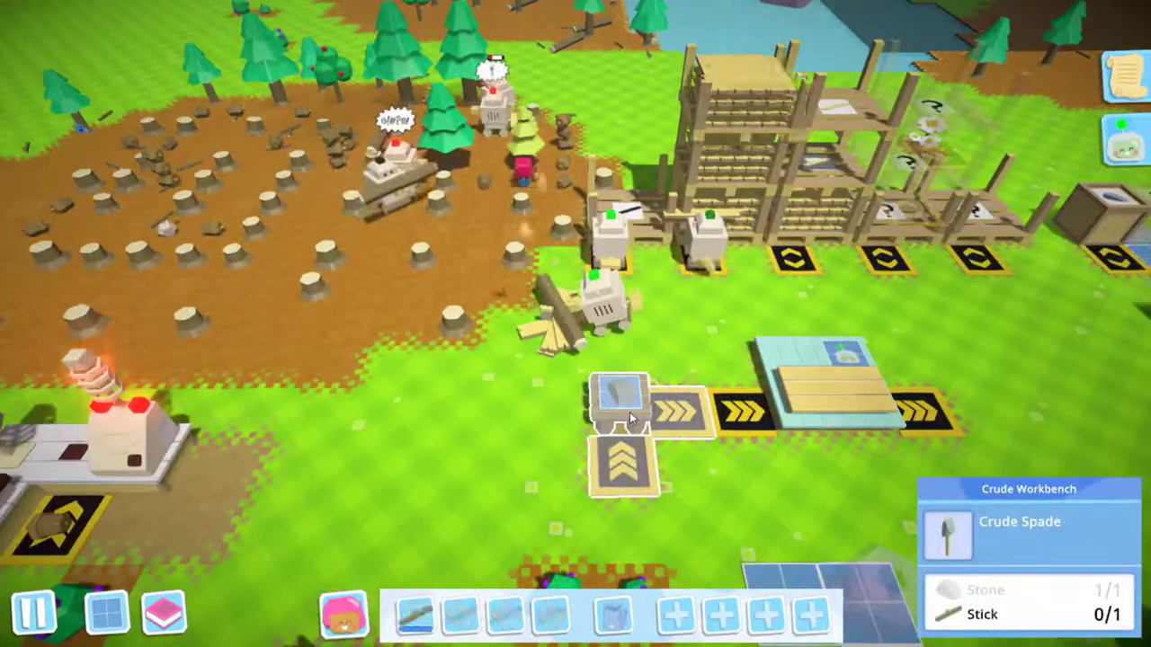
{"action": "left_click", "coordinate": [630, 414]}
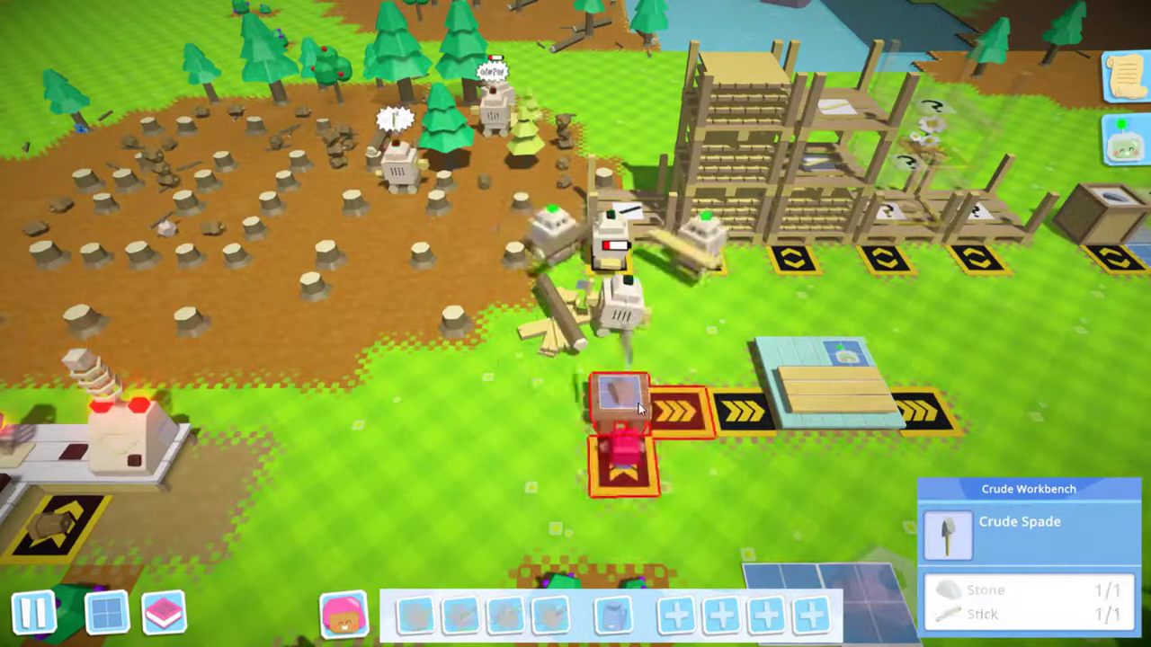
{"action": "left_click", "coordinate": [670, 413]}
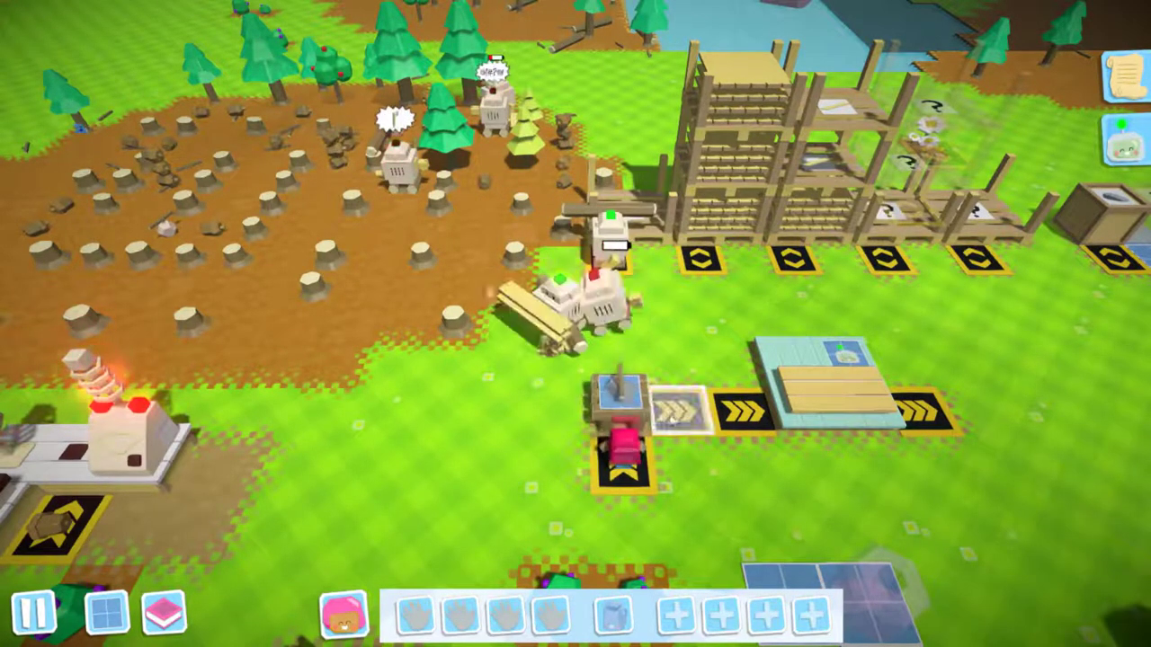
{"action": "left_click", "coordinate": [679, 415]}
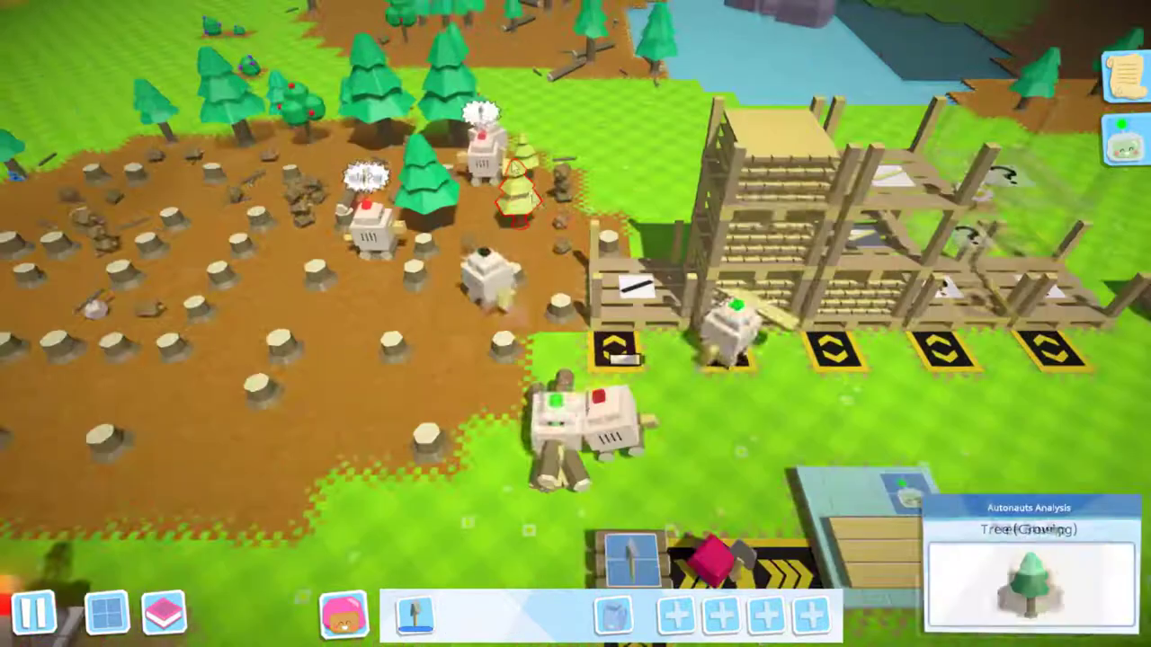
{"action": "left_click", "coordinate": [490, 148]}
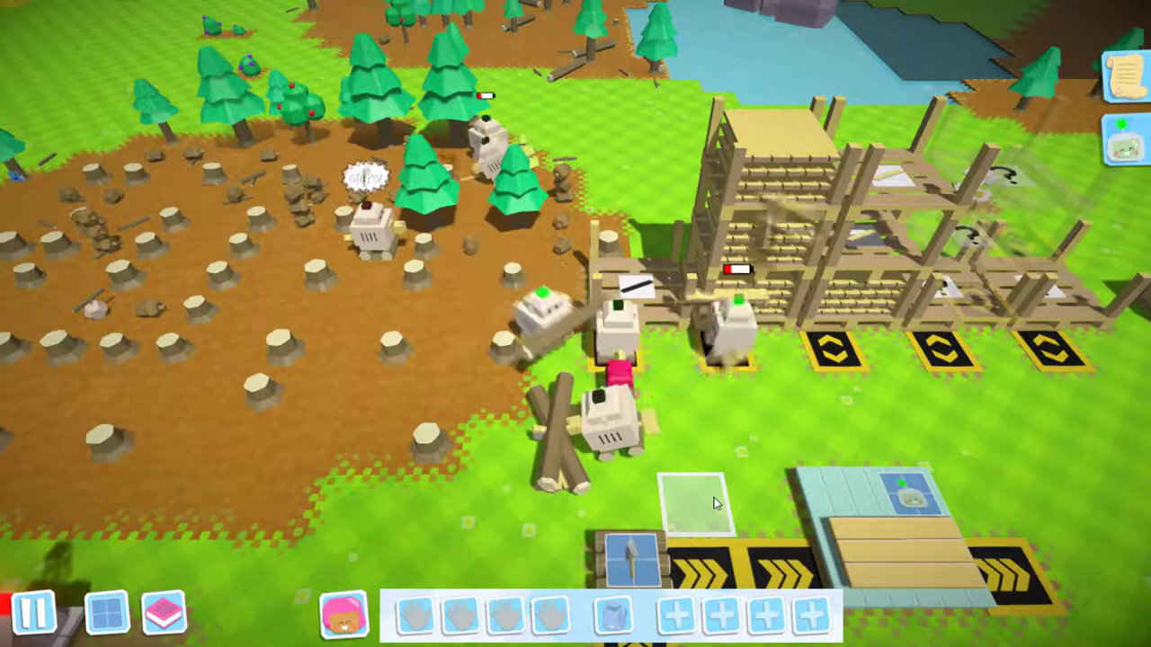
{"action": "scroll", "coordinate": [713, 497], "scroll_direction": "down", "scroll_amount": 2}
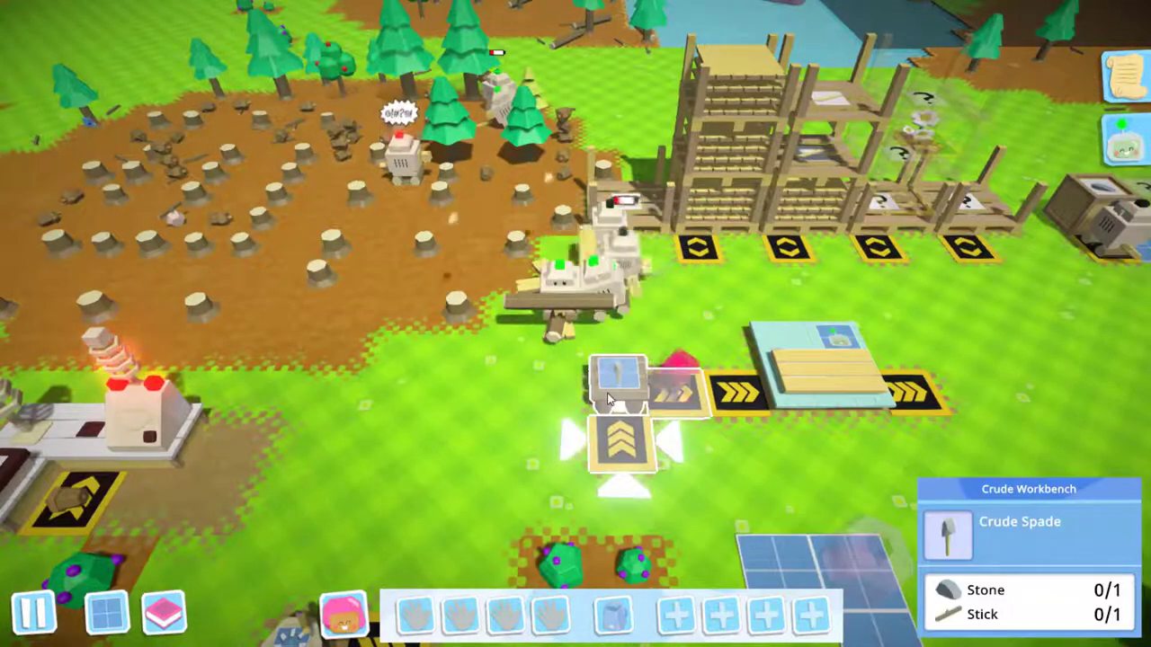
{"action": "left_click", "coordinate": [607, 398]}
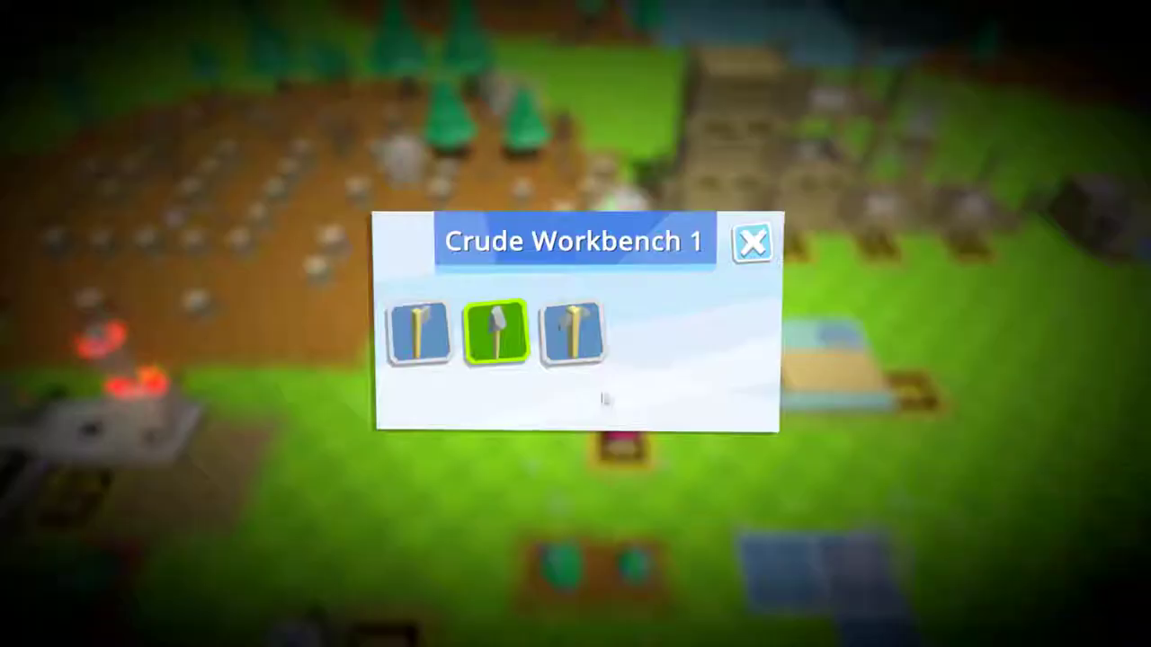
{"action": "key", "text": "Escape"}
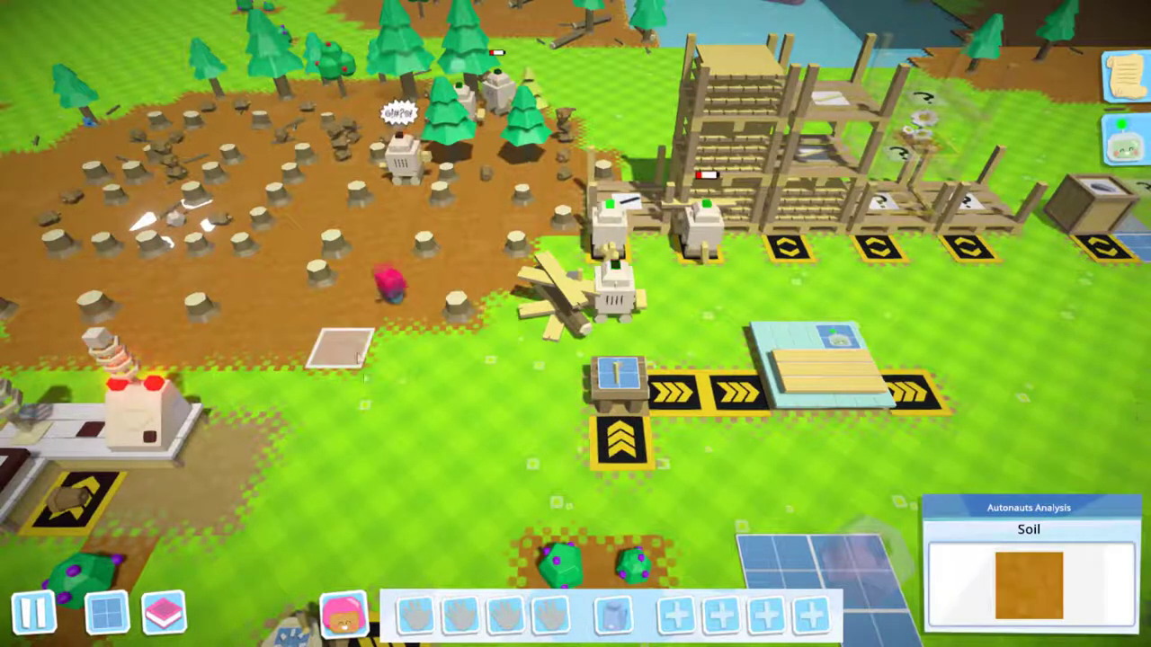
{"action": "scroll", "coordinate": [575, 359], "scroll_direction": "down", "scroll_amount": 3}
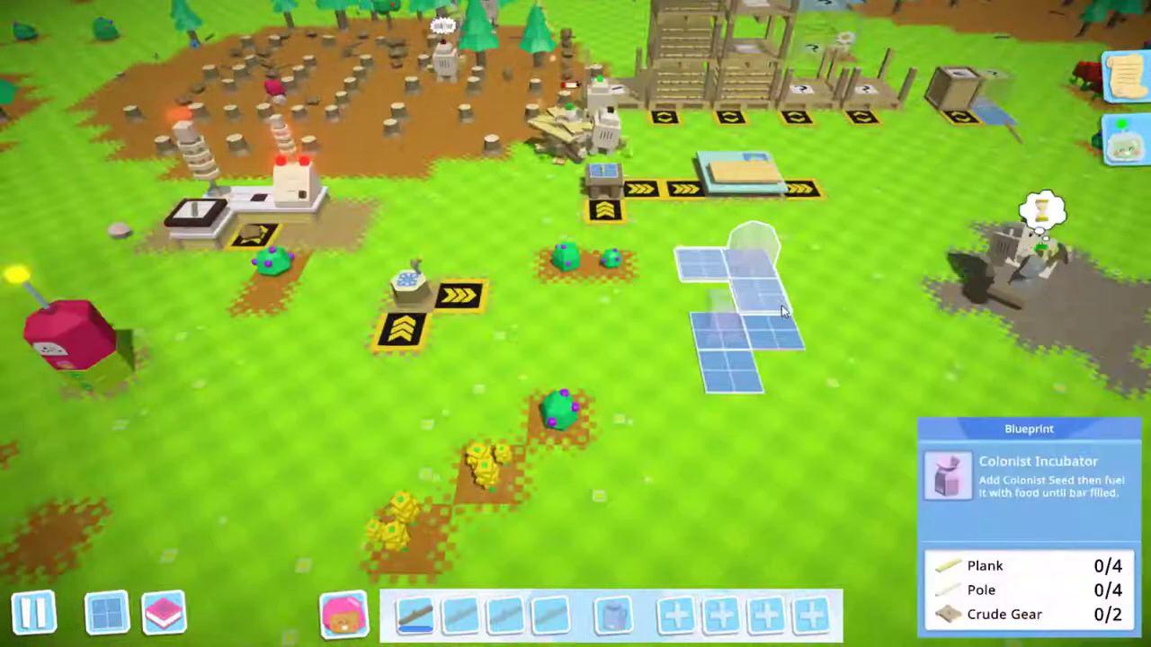
{"action": "scroll", "coordinate": [782, 310], "scroll_direction": "down", "scroll_amount": 2}
{"action": "scroll", "coordinate": [782, 310], "scroll_direction": "up", "scroll_amount": 5}
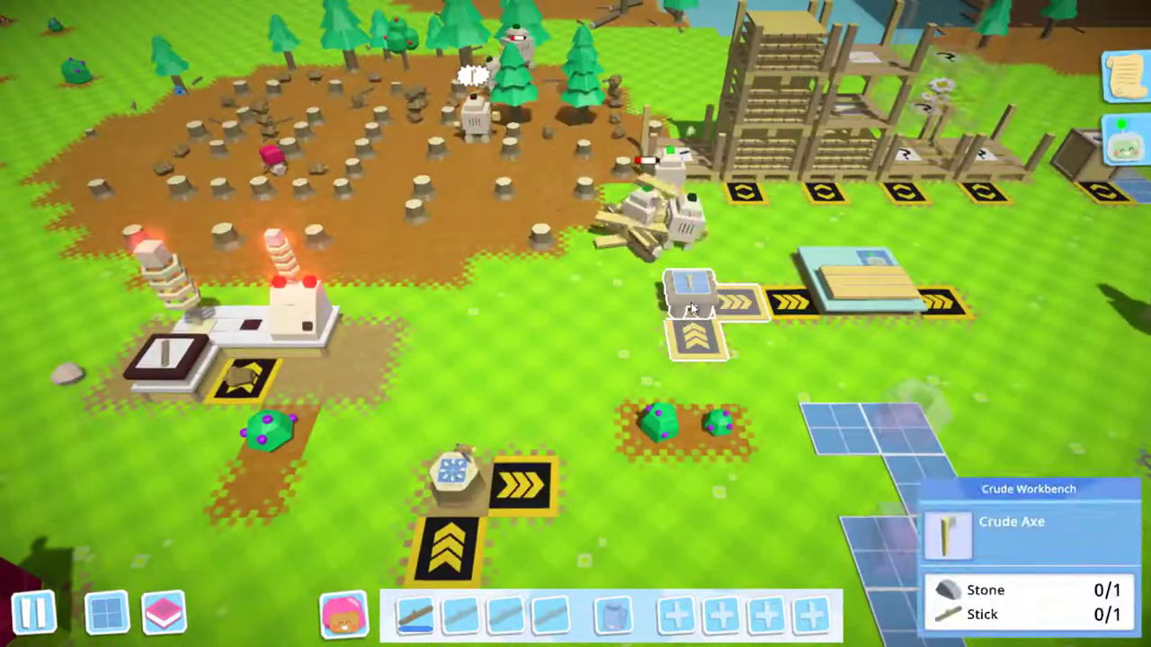
{"action": "key", "text": "w"}
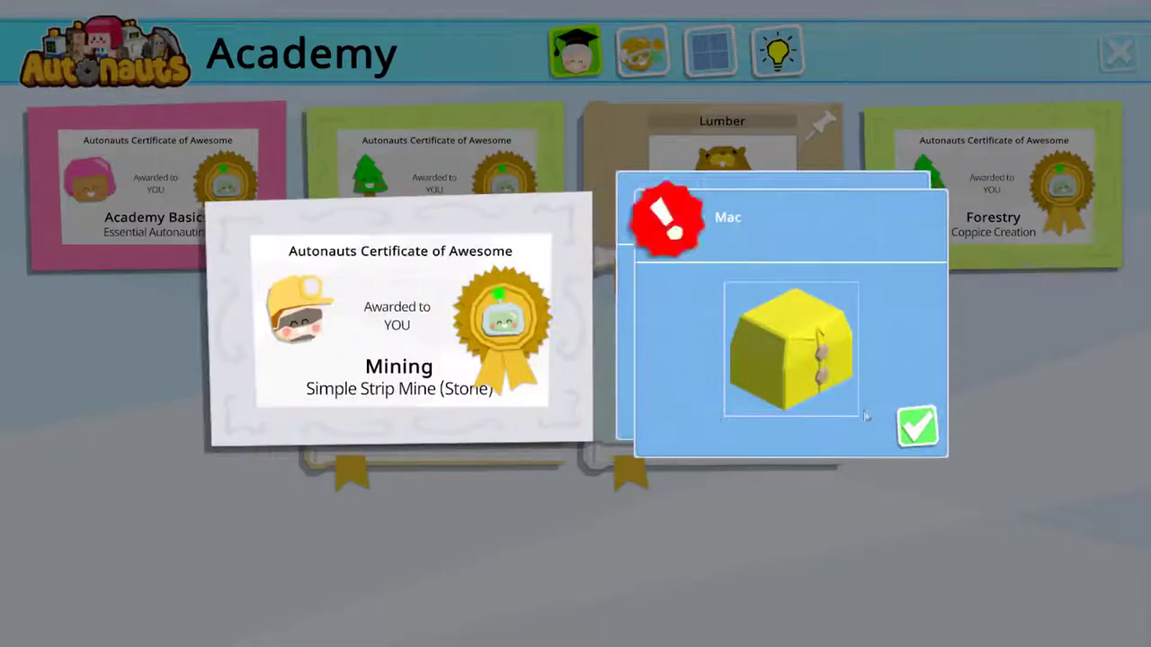
Accept the Mac and Souwester reward cards from the Mining certificate.
{"action": "left_click", "coordinate": [919, 426]}
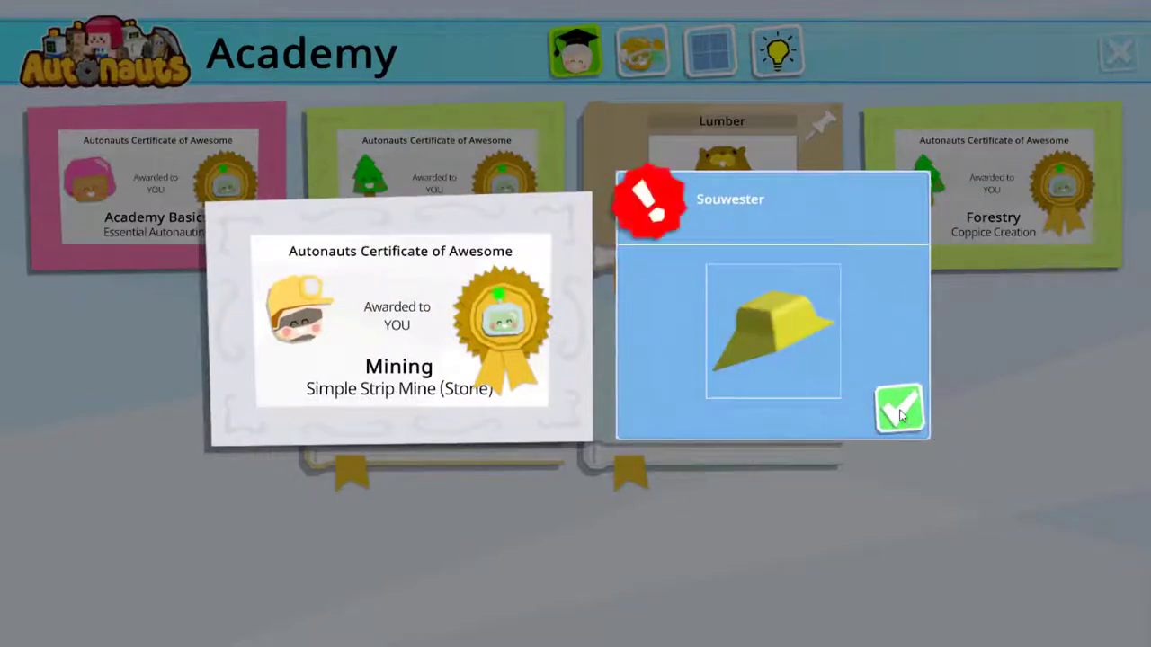
{"action": "left_click", "coordinate": [900, 411]}
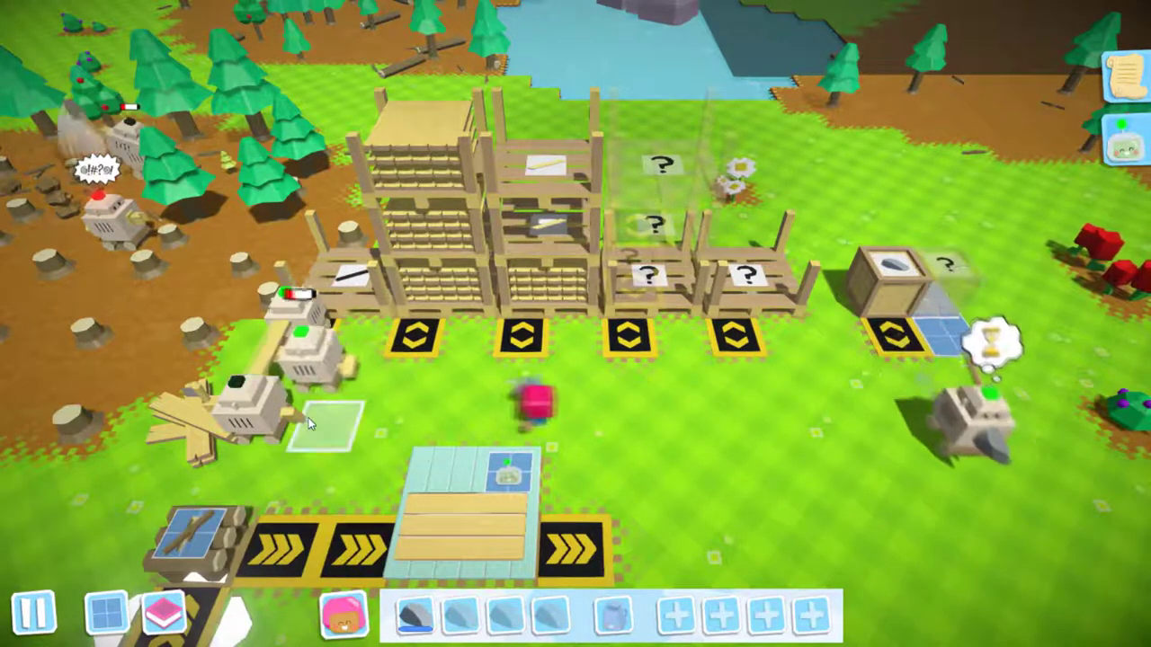
Craft a Crude Axe at the workbench using stone from storage, and equip it.
{"action": "key", "text": "w"}
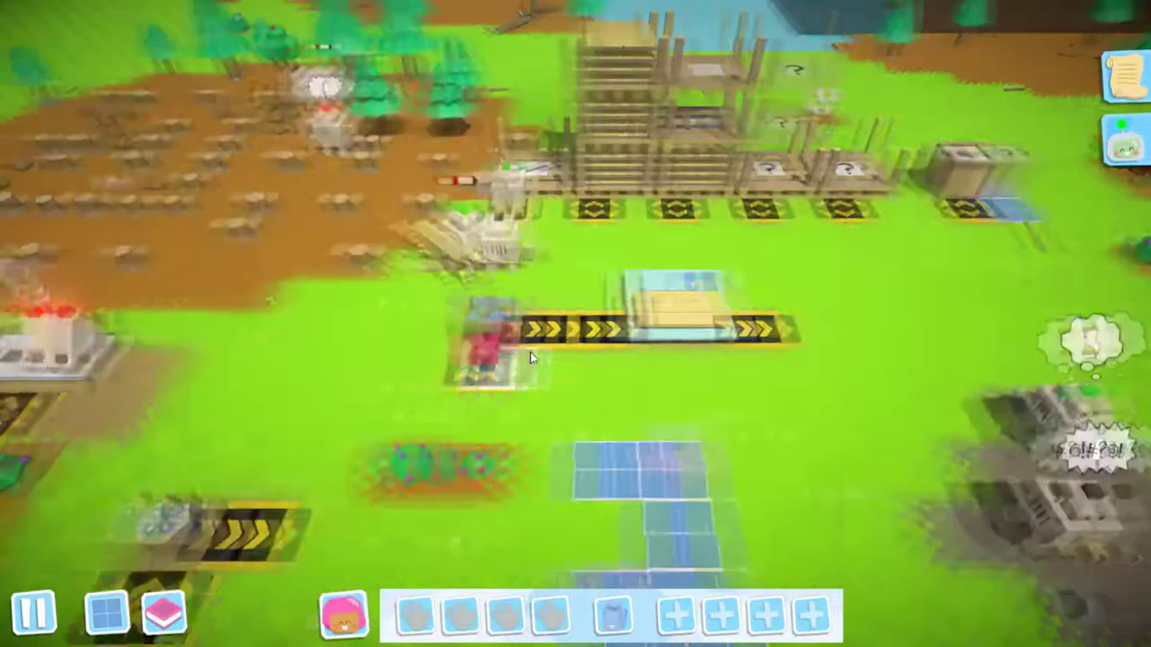
{"action": "key", "text": "w"}
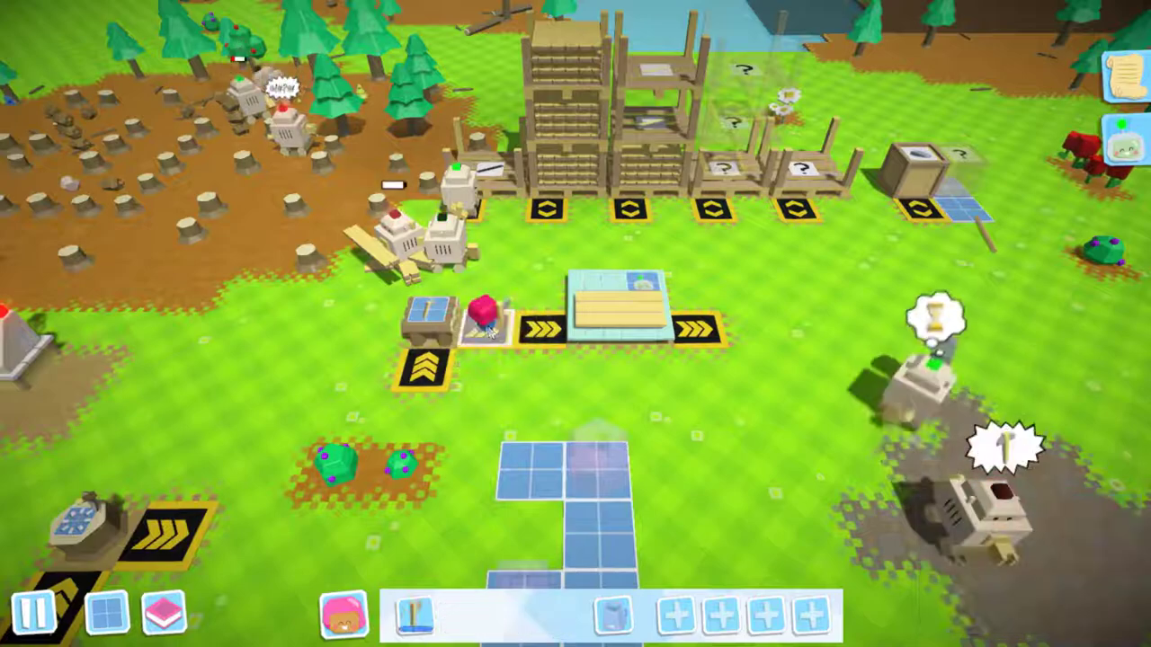
{"action": "scroll", "coordinate": [490, 323], "scroll_direction": "up", "scroll_amount": 3}
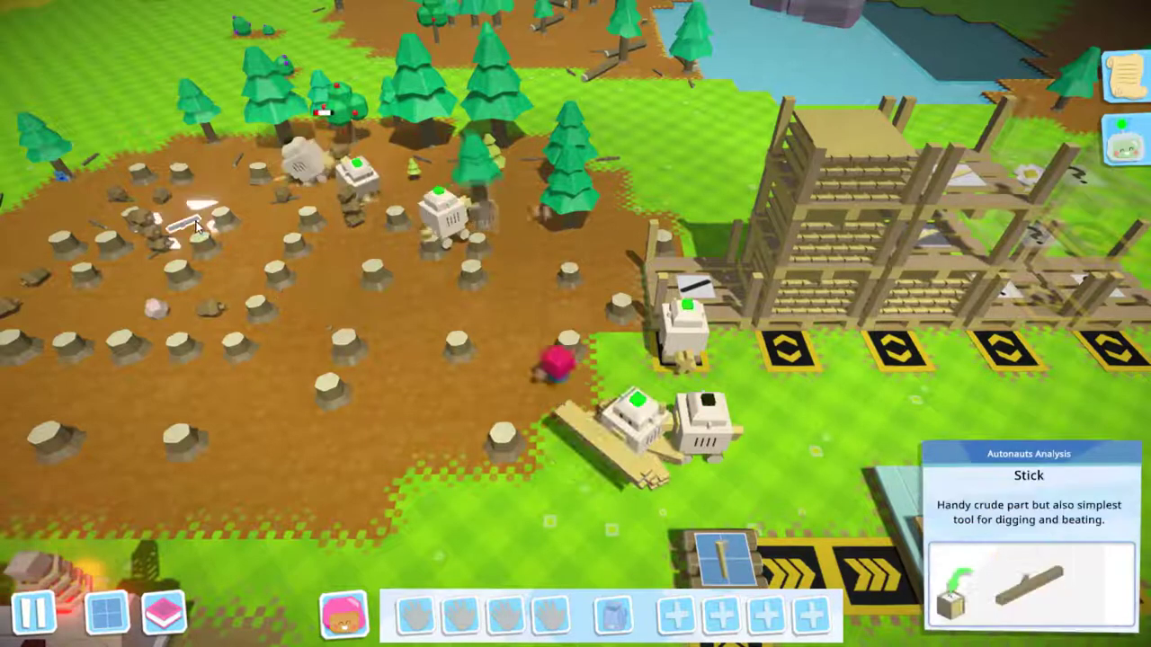
{"action": "scroll", "coordinate": [457, 366], "scroll_direction": "up", "scroll_amount": 3}
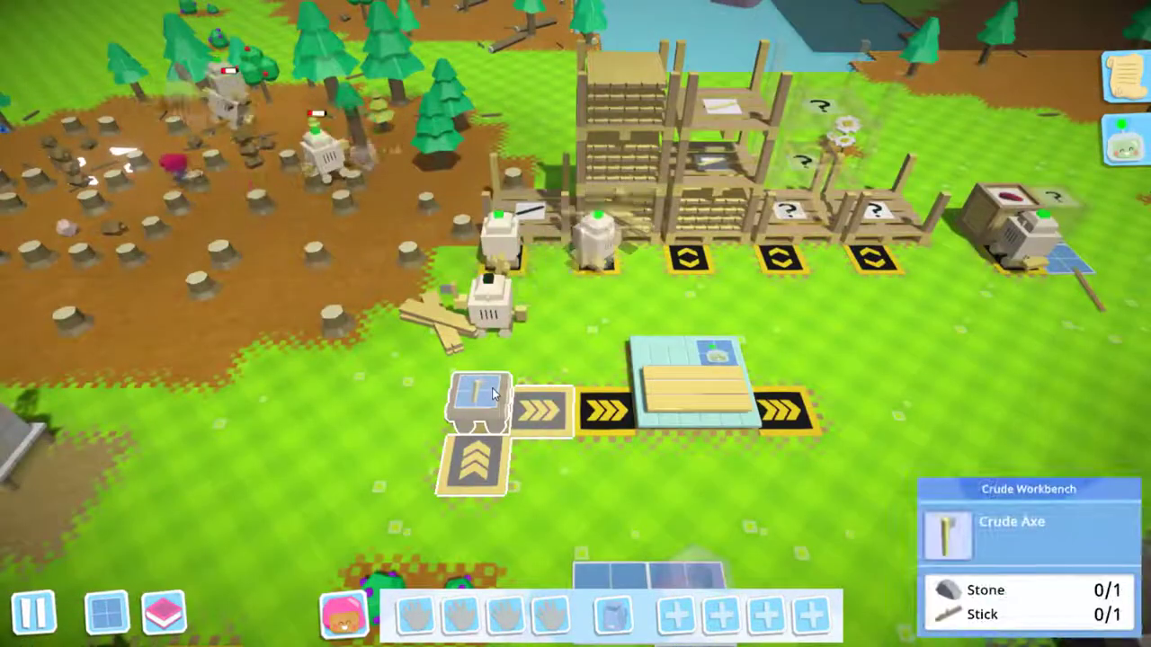
{"action": "left_click", "coordinate": [481, 400]}
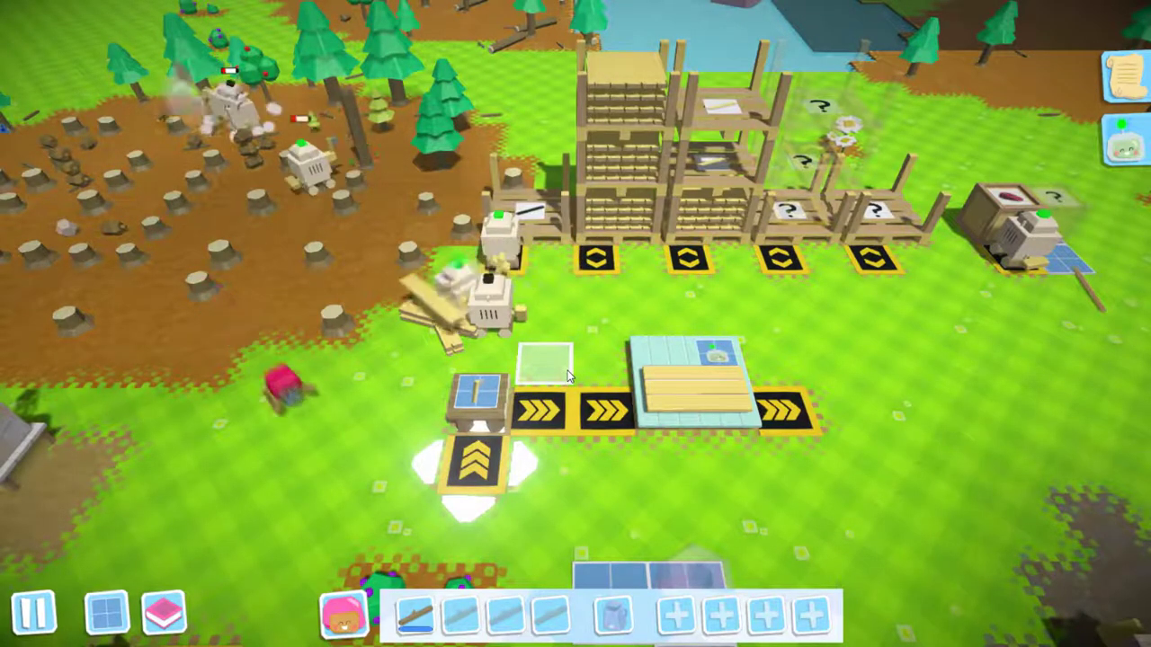
{"action": "right_click", "coordinate": [1008, 195]}
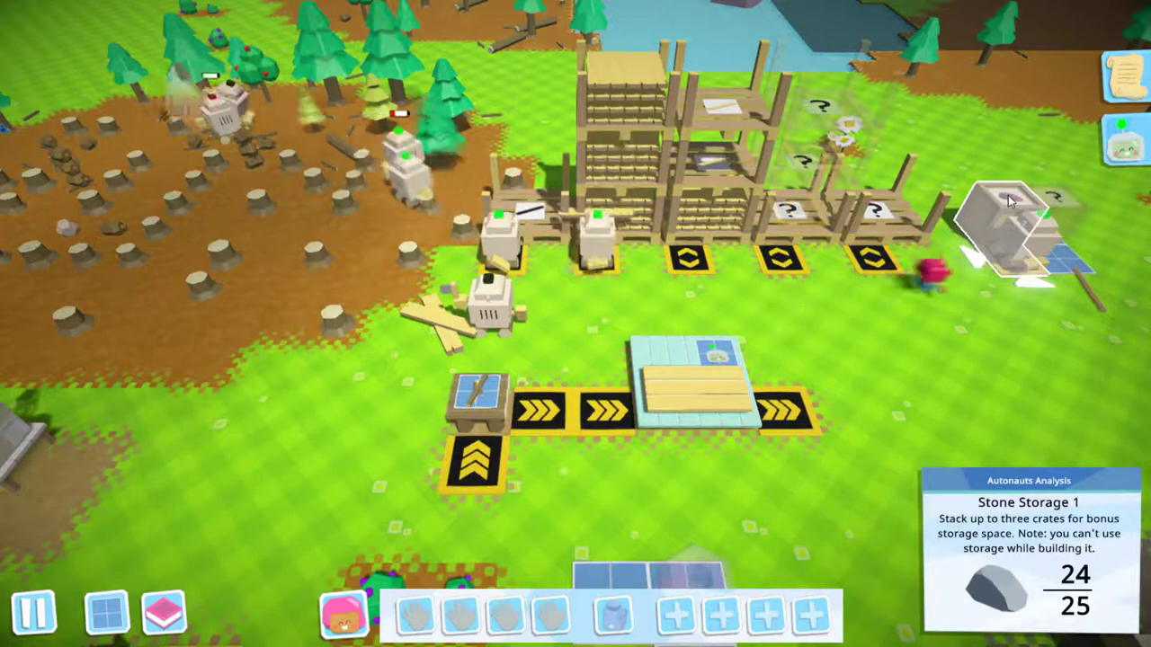
{"action": "right_click", "coordinate": [485, 405]}
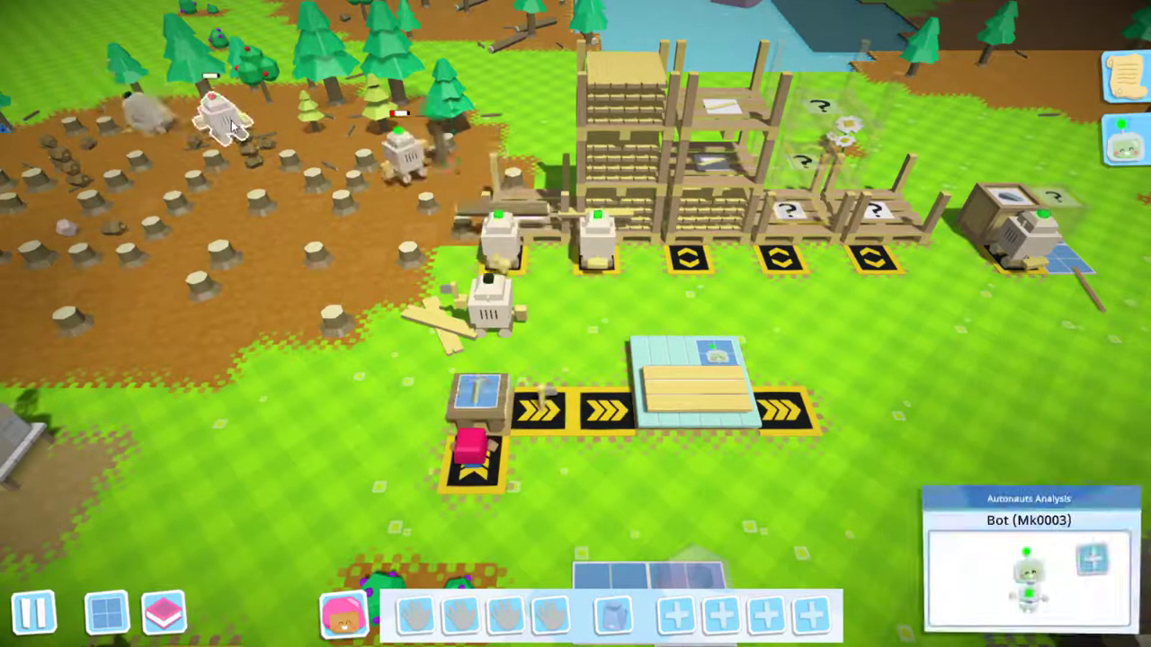
{"action": "left_click", "coordinate": [546, 409]}
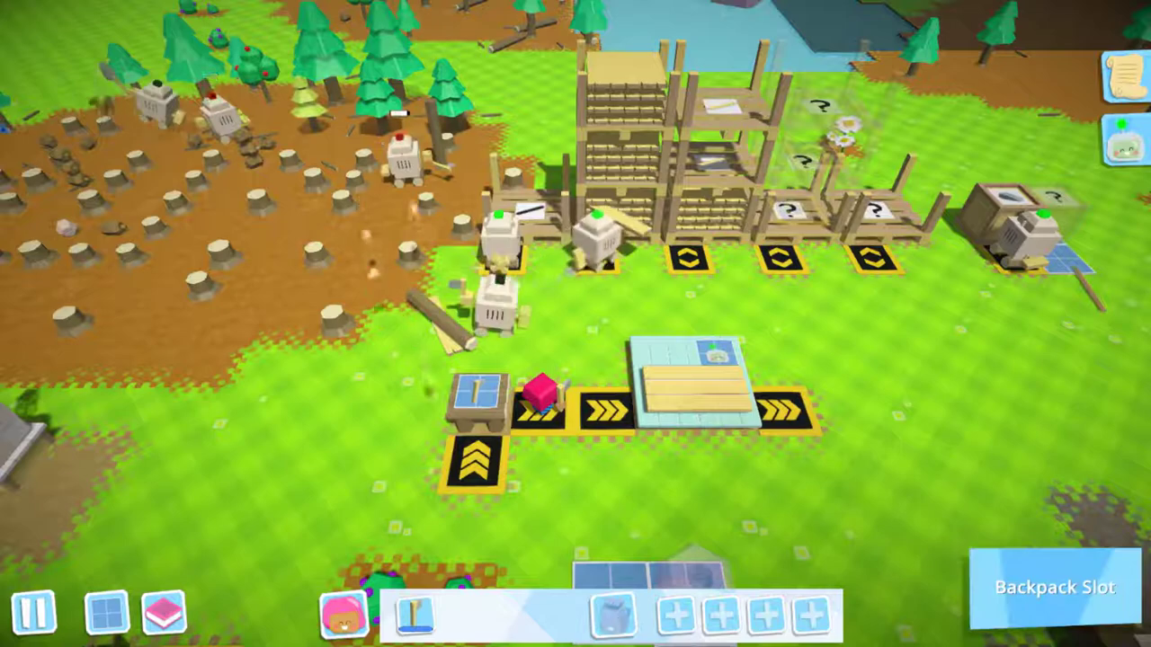
{"action": "left_click", "coordinate": [612, 616]}
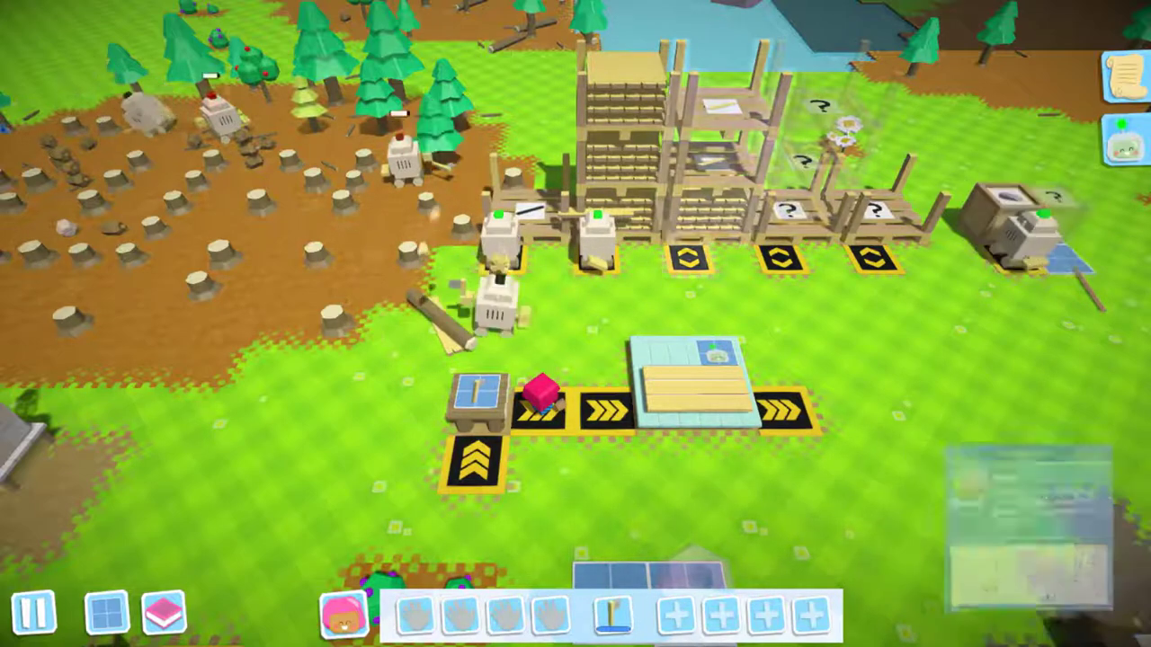
Take planks from Plank Storage and deliver them to the crate blueprint.
{"action": "left_click", "coordinate": [607, 75]}
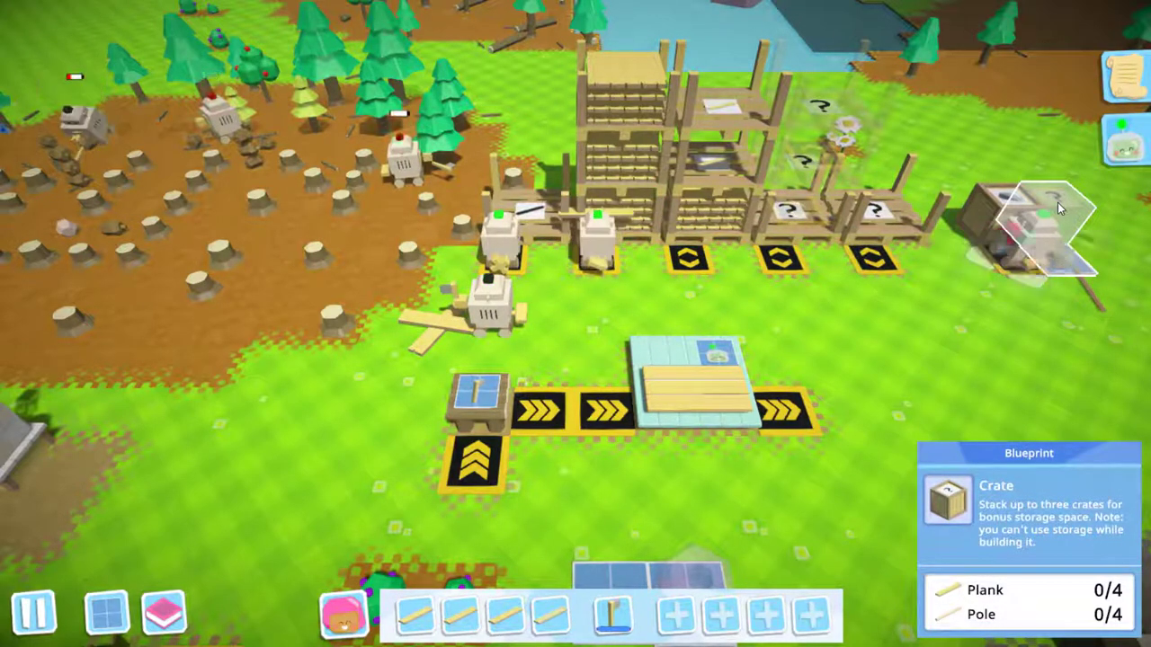
{"action": "left_click", "coordinate": [1059, 209]}
{"action": "left_click", "coordinate": [647, 76]}
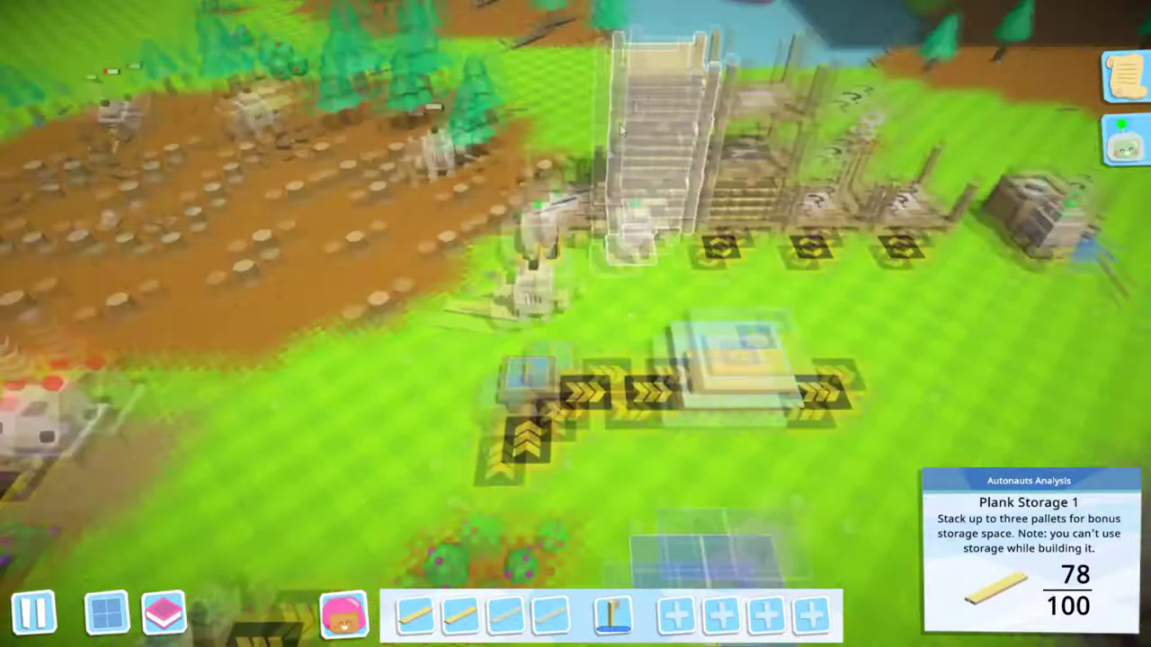
{"action": "scroll", "coordinate": [651, 78], "scroll_direction": "down", "scroll_amount": 5}
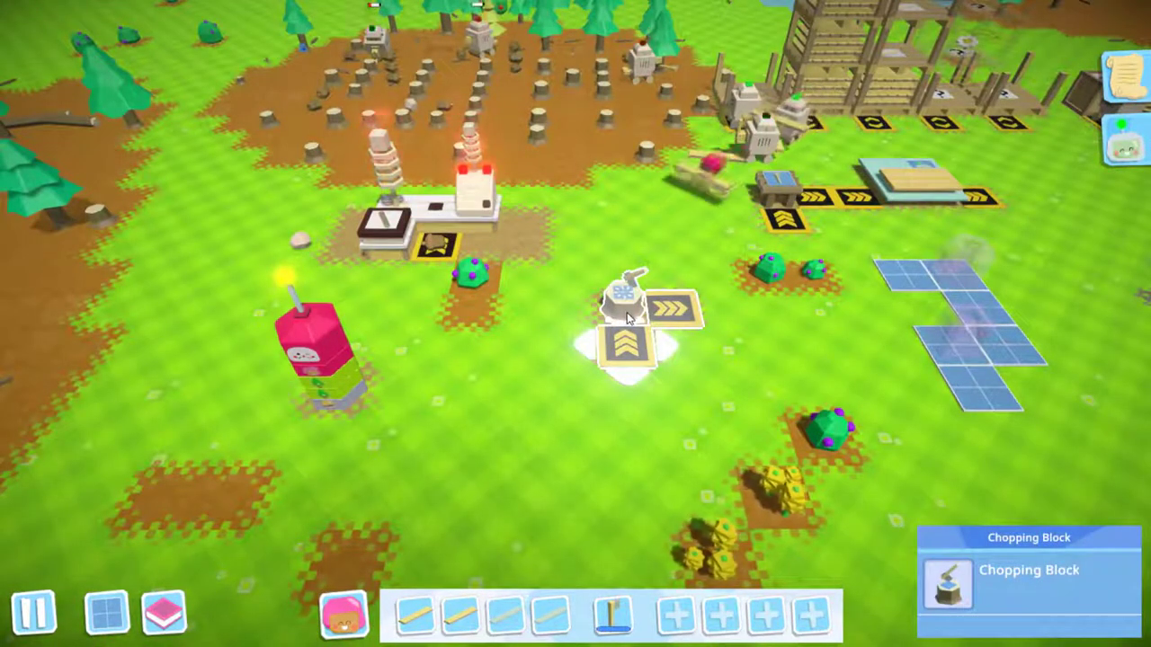
Rotate the chopping block output right, set it to 2 Poles, and chop a plank.
{"action": "key", "text": "r"}
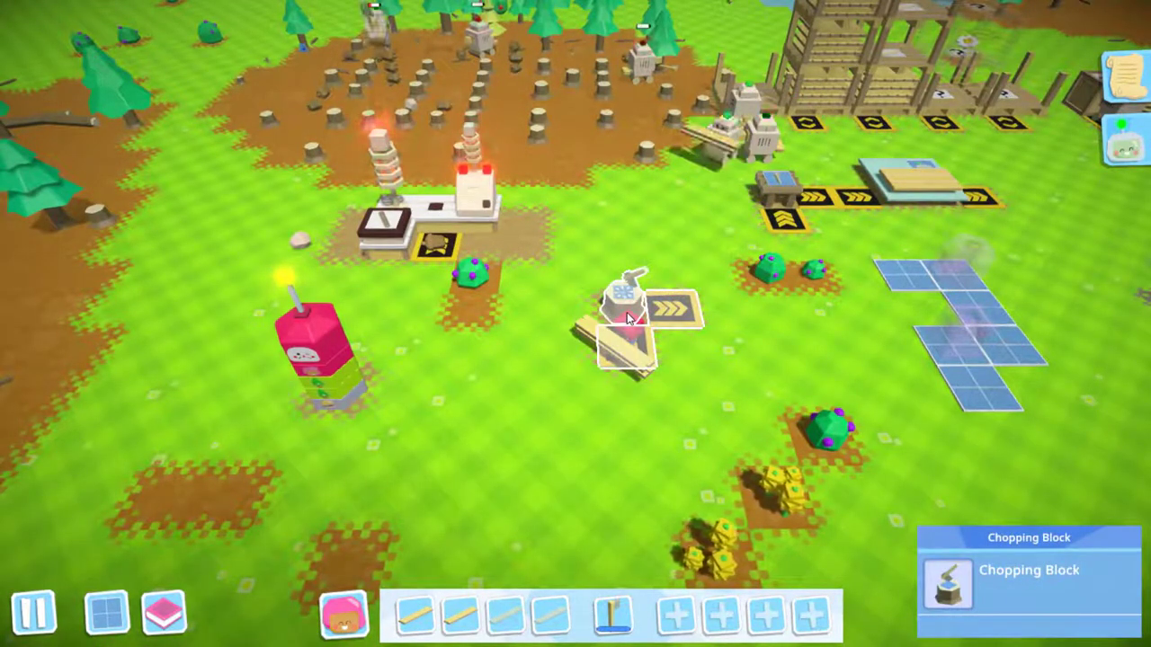
{"action": "left_click", "coordinate": [618, 330]}
{"action": "left_click", "coordinate": [492, 329]}
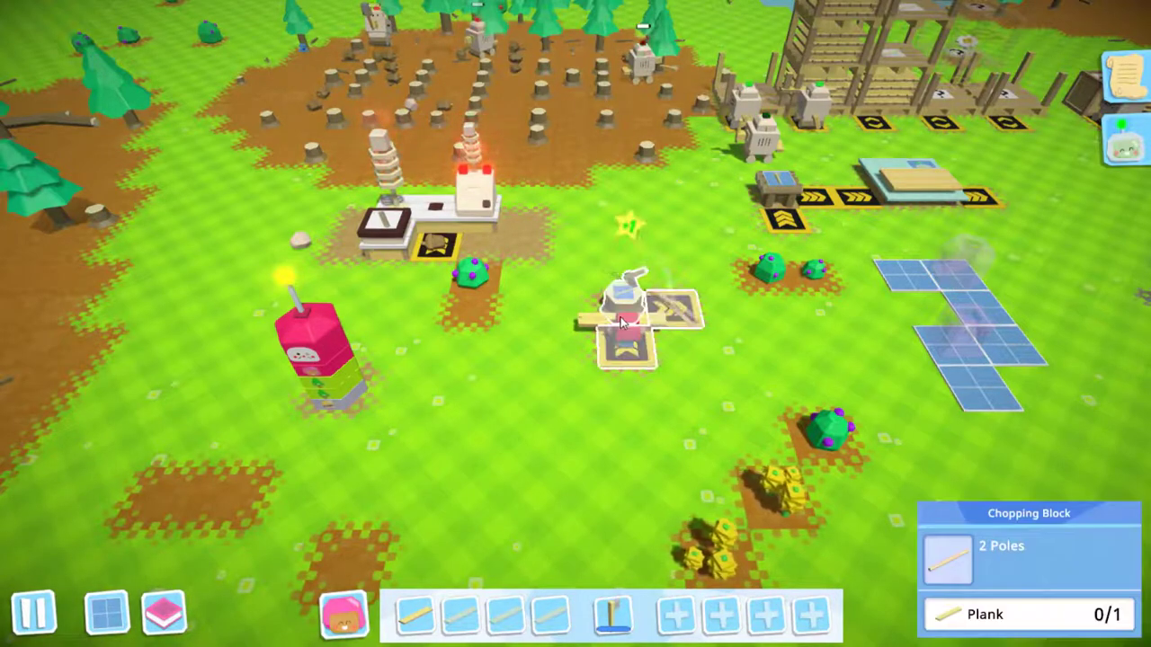
{"action": "left_click", "coordinate": [619, 317]}
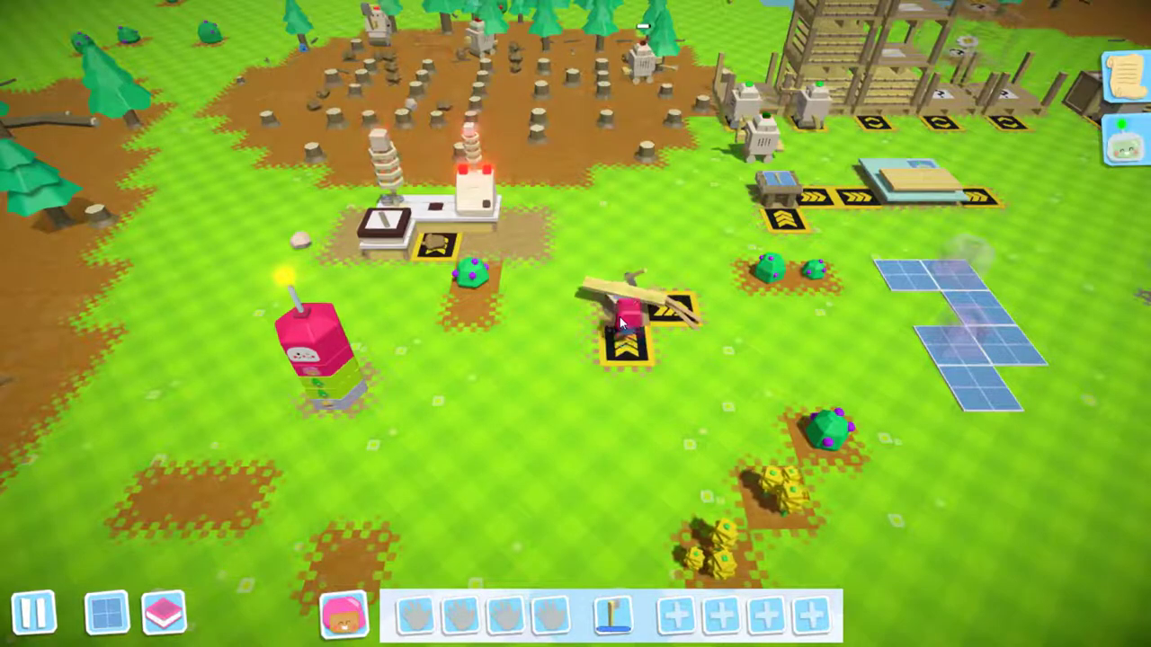
{"action": "left_click", "coordinate": [619, 322]}
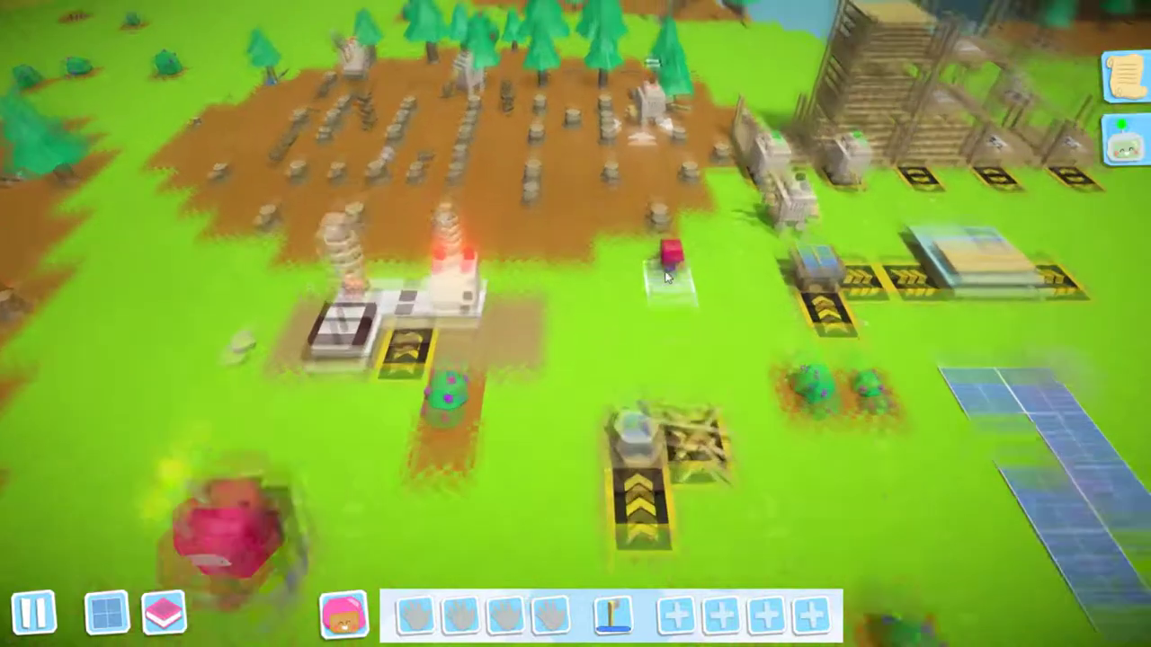
Look around the colony, then walk the character back to the chopping block.
{"action": "key", "text": "w"}
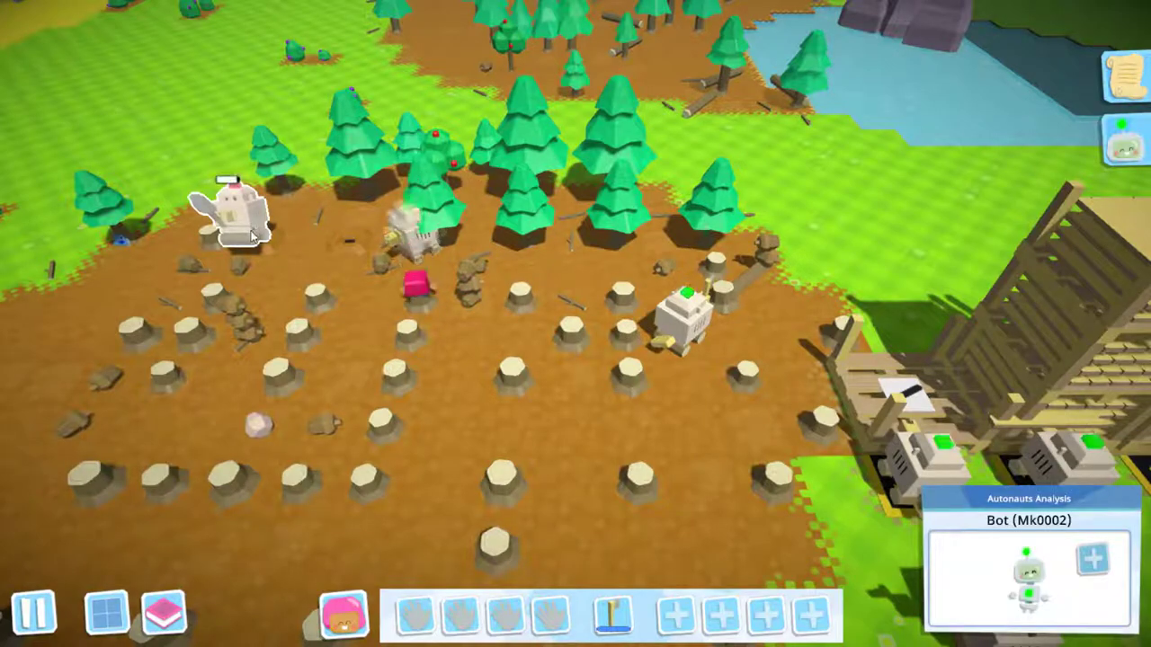
{"action": "scroll", "coordinate": [254, 232], "scroll_direction": "down", "scroll_amount": 3}
{"action": "key", "text": "s"}
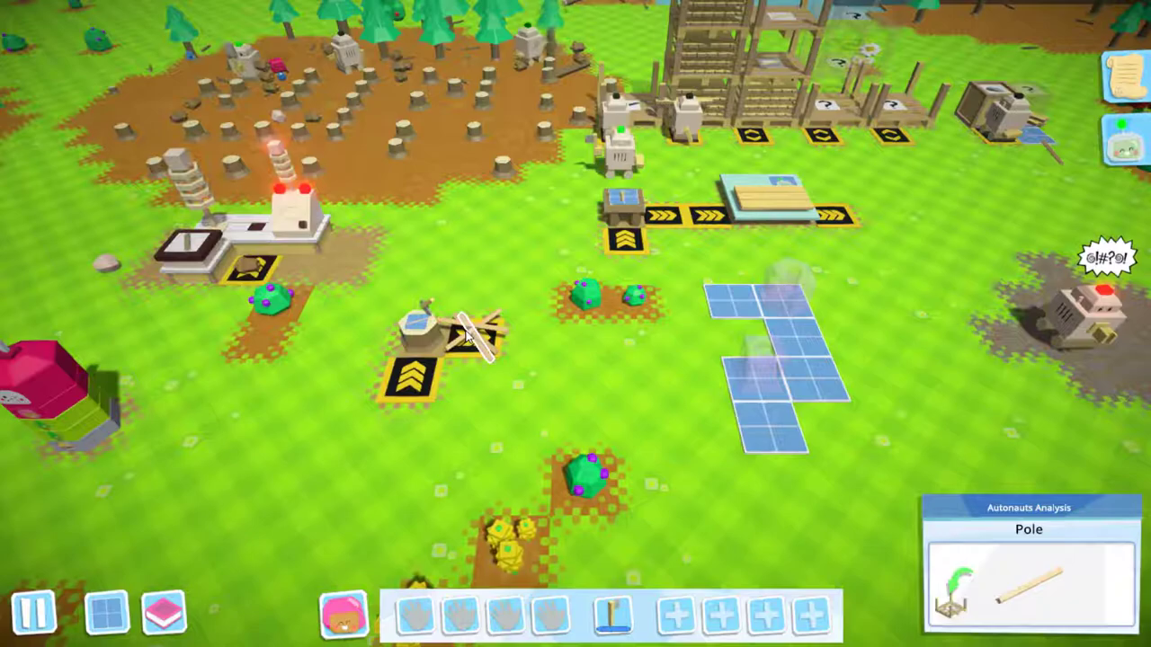
{"action": "key", "text": "w"}
{"action": "scroll", "coordinate": [466, 330], "scroll_direction": "up", "scroll_amount": 2}
{"action": "key", "text": "s"}
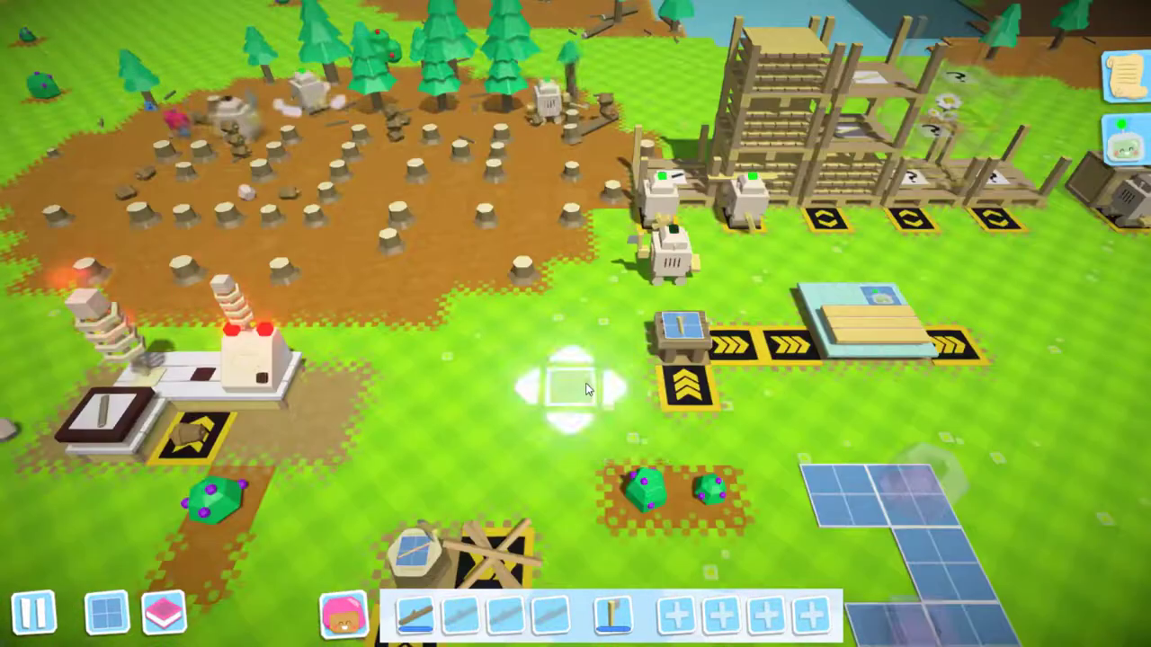
{"action": "scroll", "coordinate": [619, 435], "scroll_direction": "down", "scroll_amount": 3}
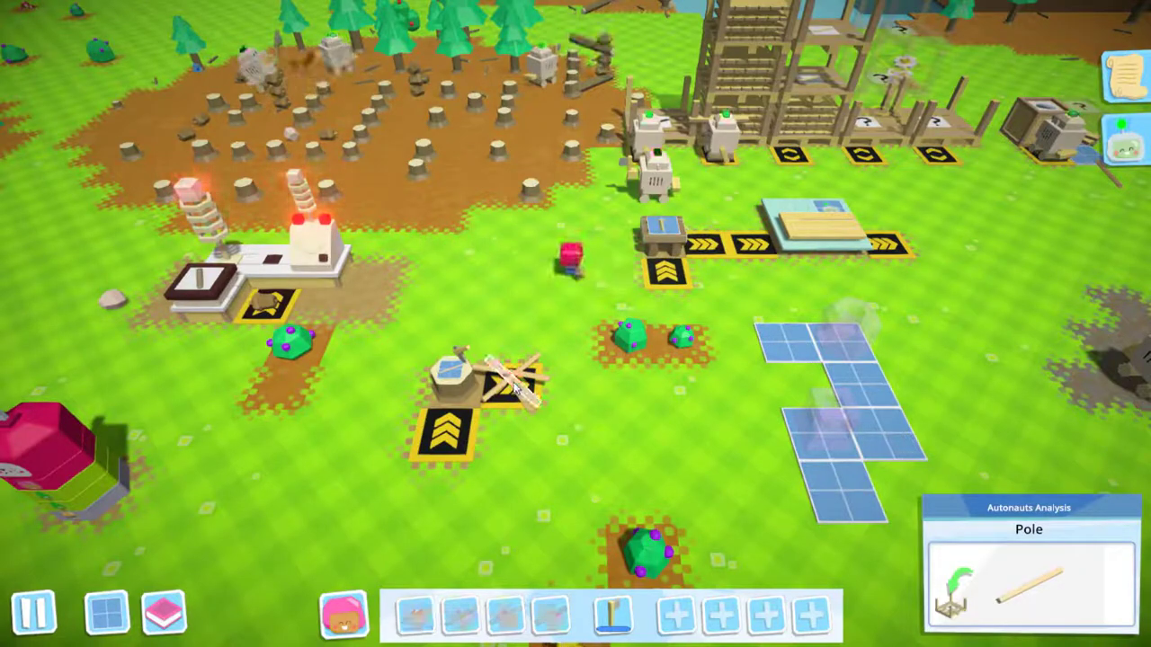
{"action": "left_click", "coordinate": [519, 388]}
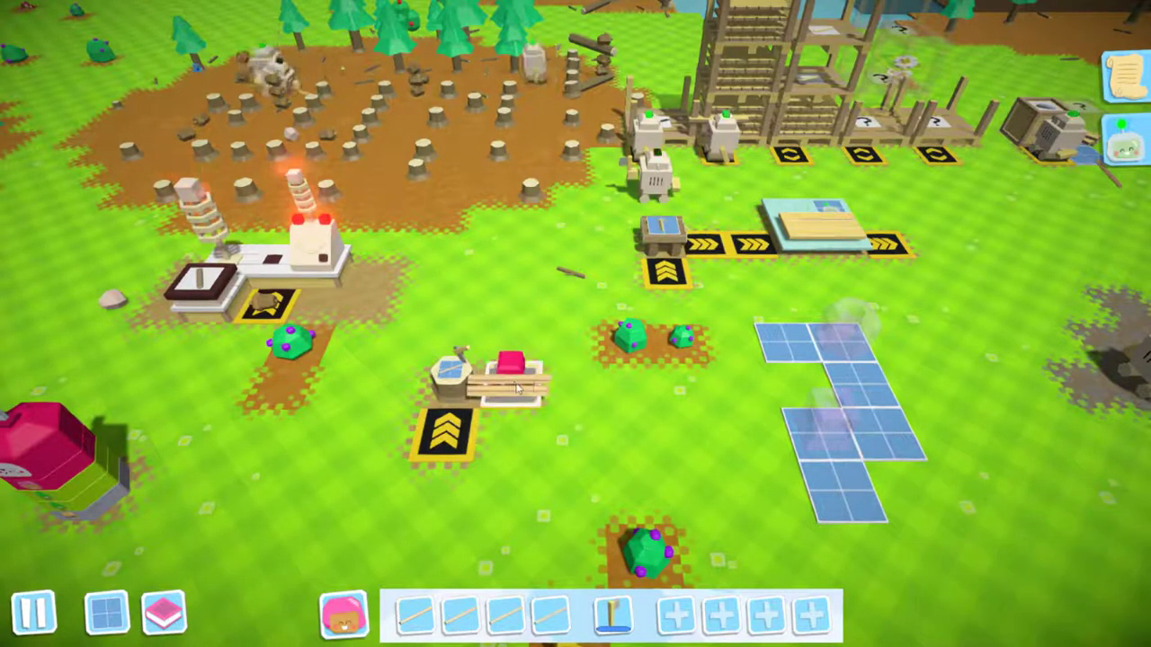
Deliver the remaining poles to finish the crate beside the storage row.
{"action": "key", "text": "w"}
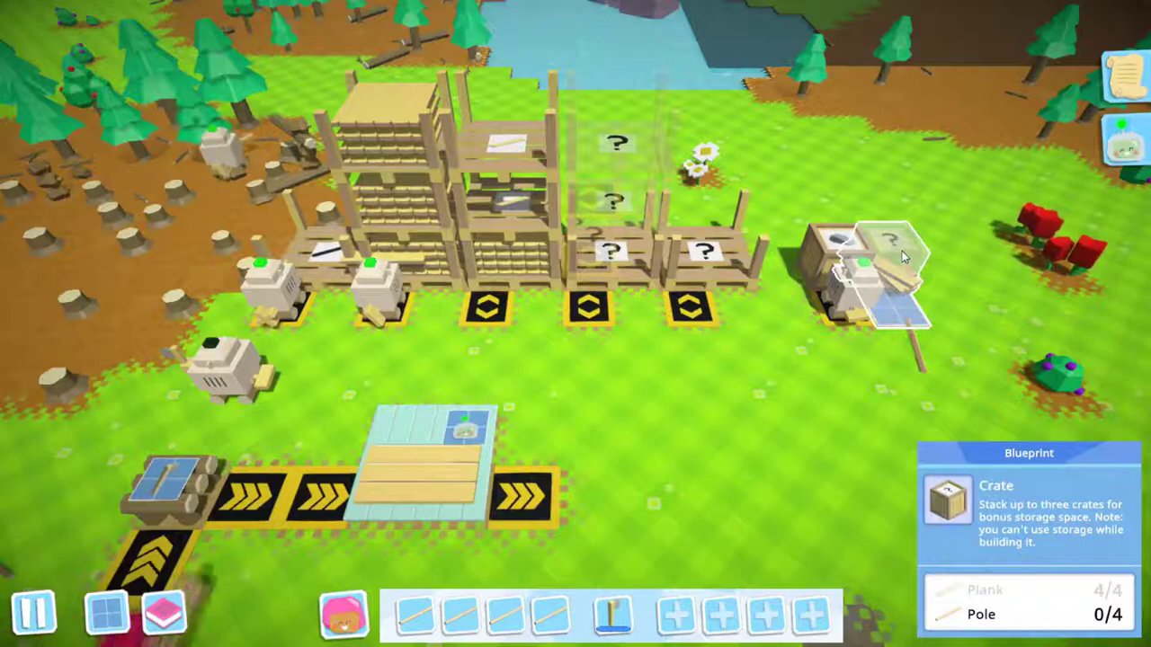
{"action": "left_click", "coordinate": [901, 250]}
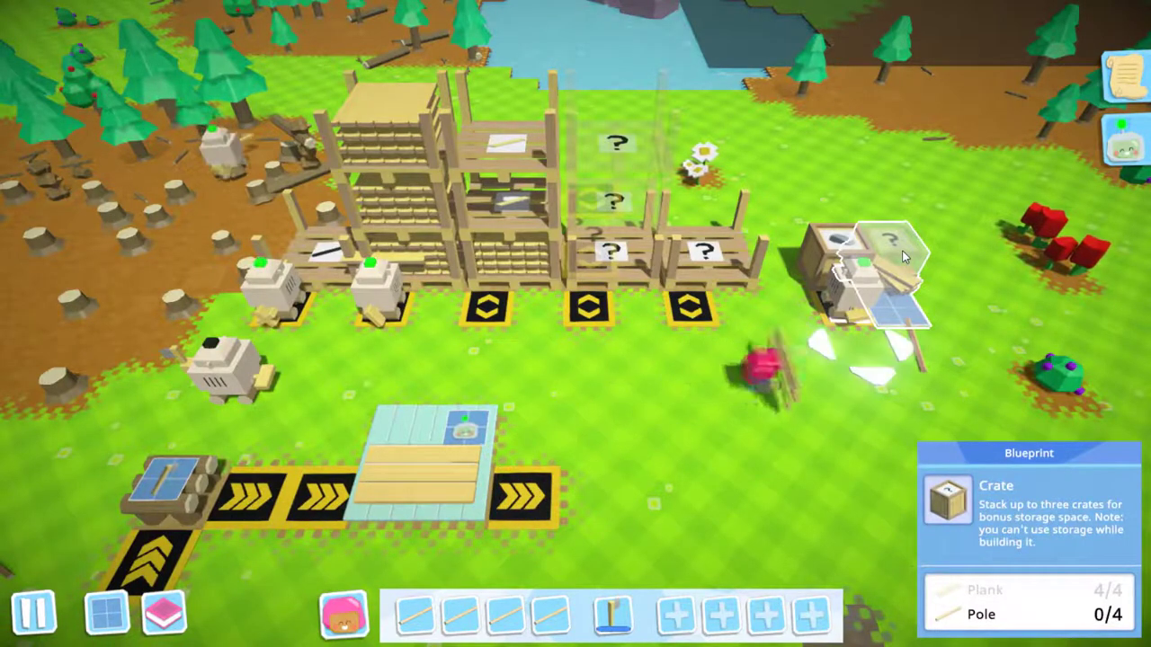
{"action": "left_click", "coordinate": [902, 249]}
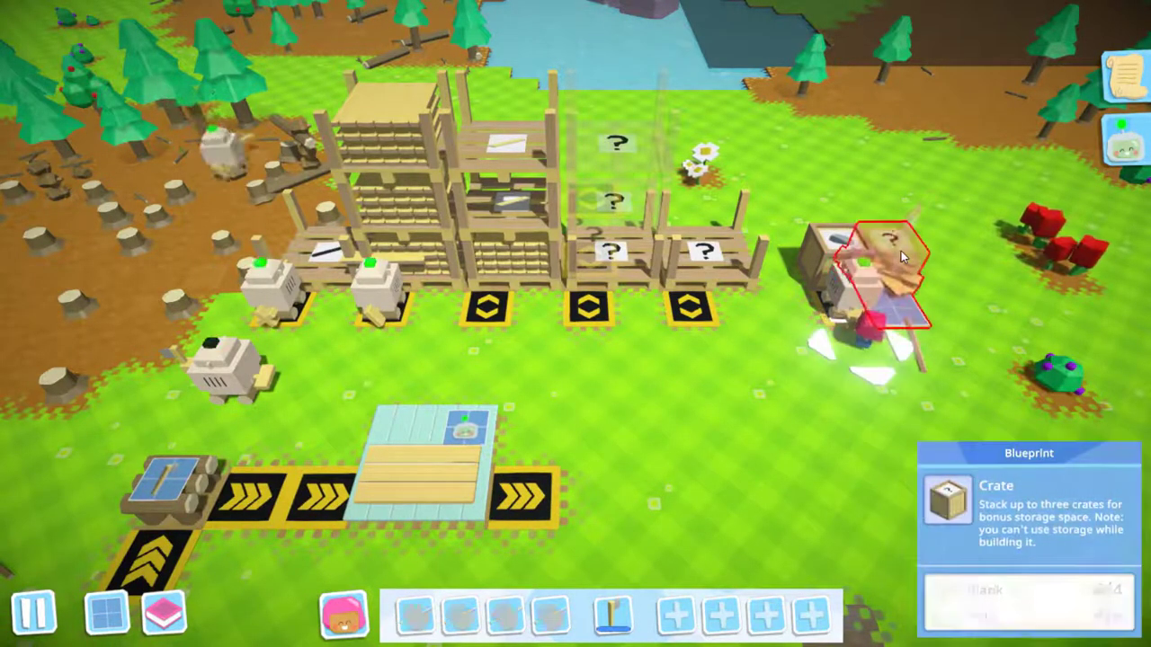
Add a conveyor tile at the belt's end past plank storage, and pick up a stone.
{"action": "key", "text": "a"}
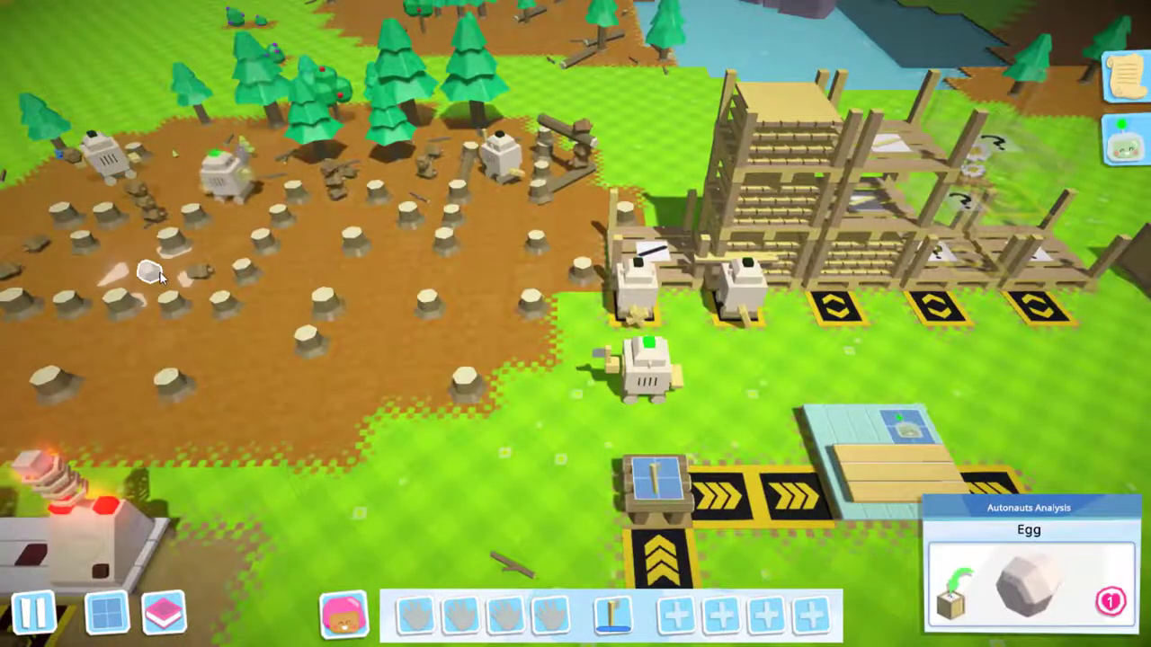
{"action": "key", "text": "d"}
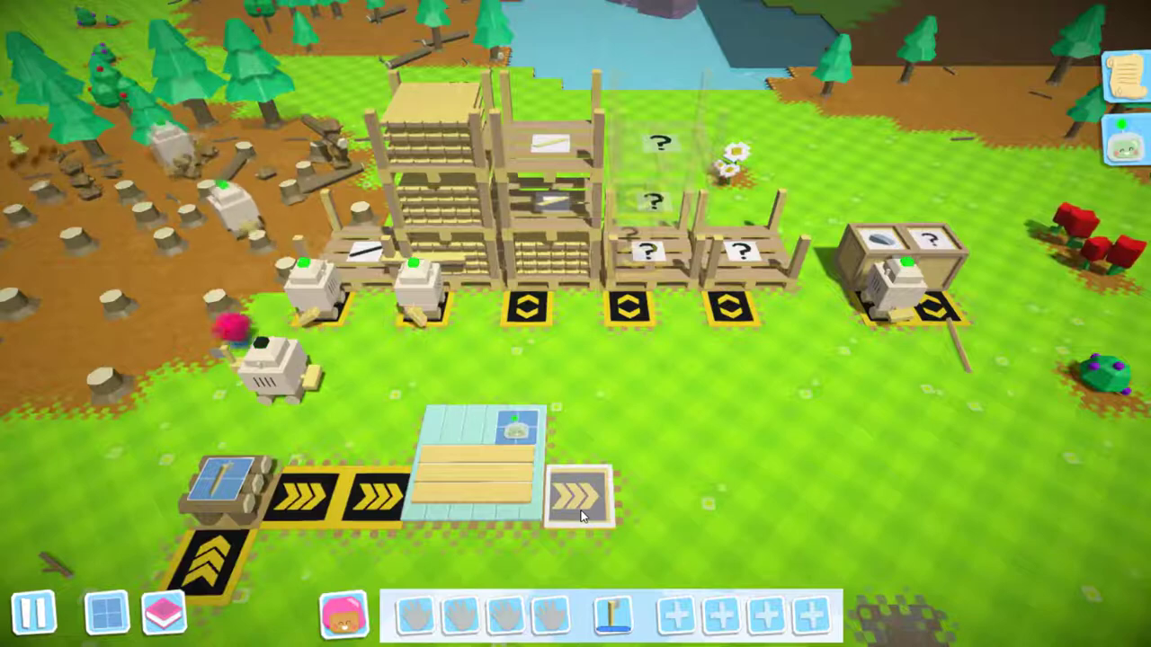
{"action": "left_click", "coordinate": [582, 512]}
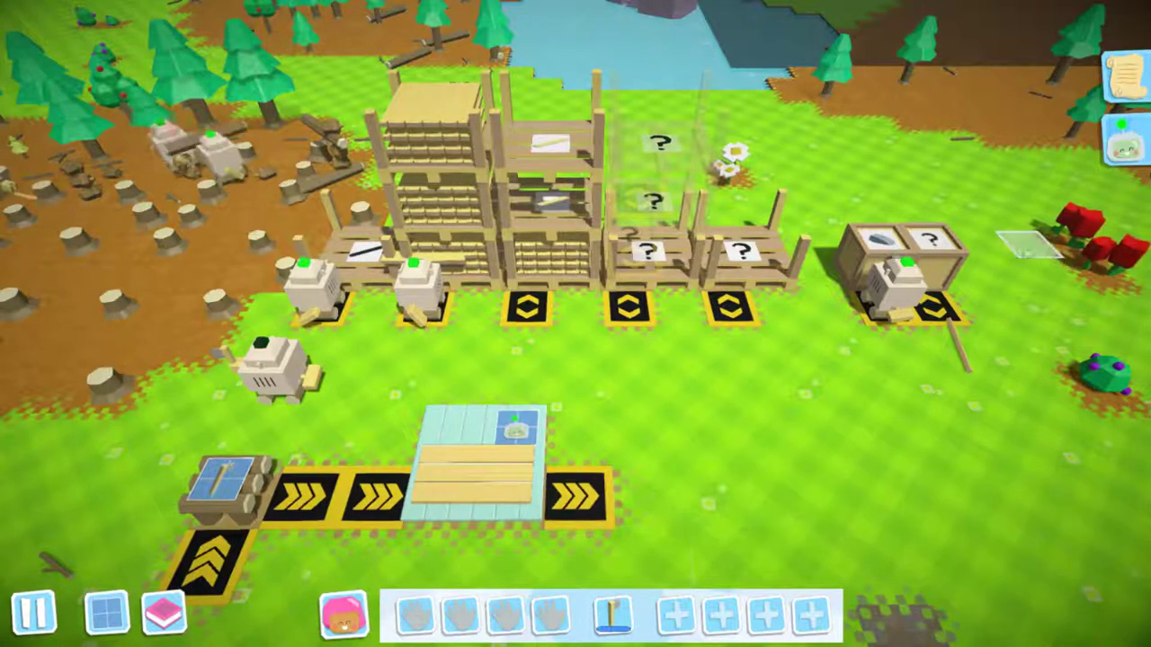
{"action": "left_click", "coordinate": [908, 261]}
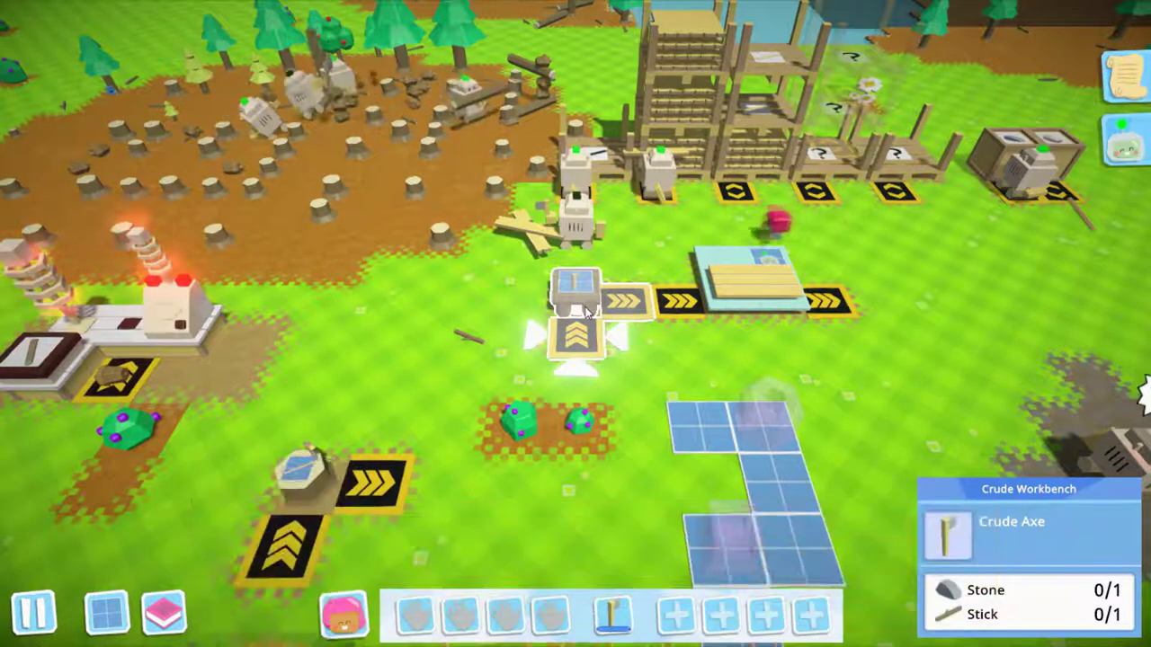
Set the crude workbench recipe to Crude Pick, then pick up the egg from the ground.
{"action": "left_click", "coordinate": [586, 308]}
{"action": "left_click", "coordinate": [575, 331]}
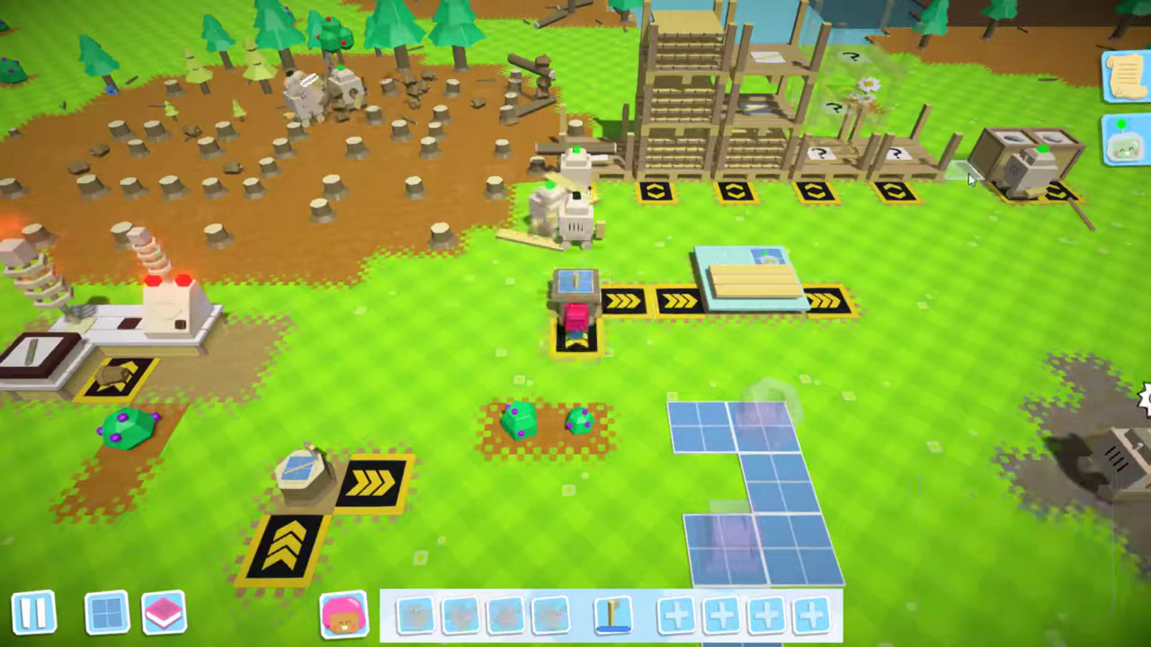
{"action": "mouse_move", "coordinate": [1024, 157]}
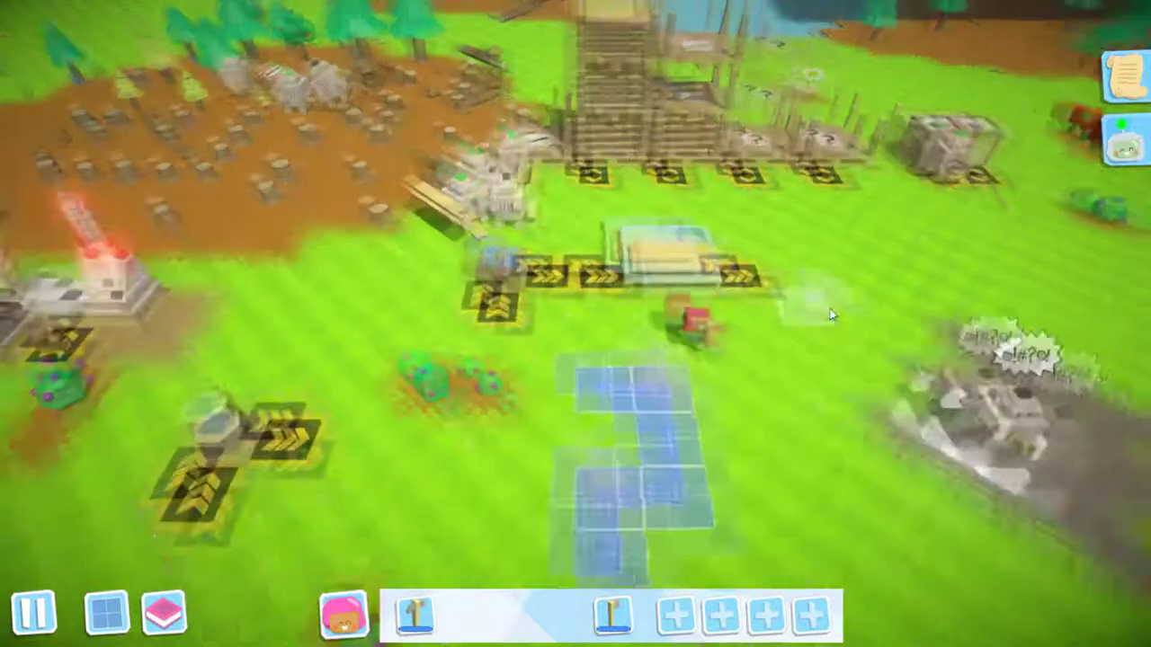
{"action": "scroll", "coordinate": [576, 324], "scroll_direction": "down", "scroll_amount": 3}
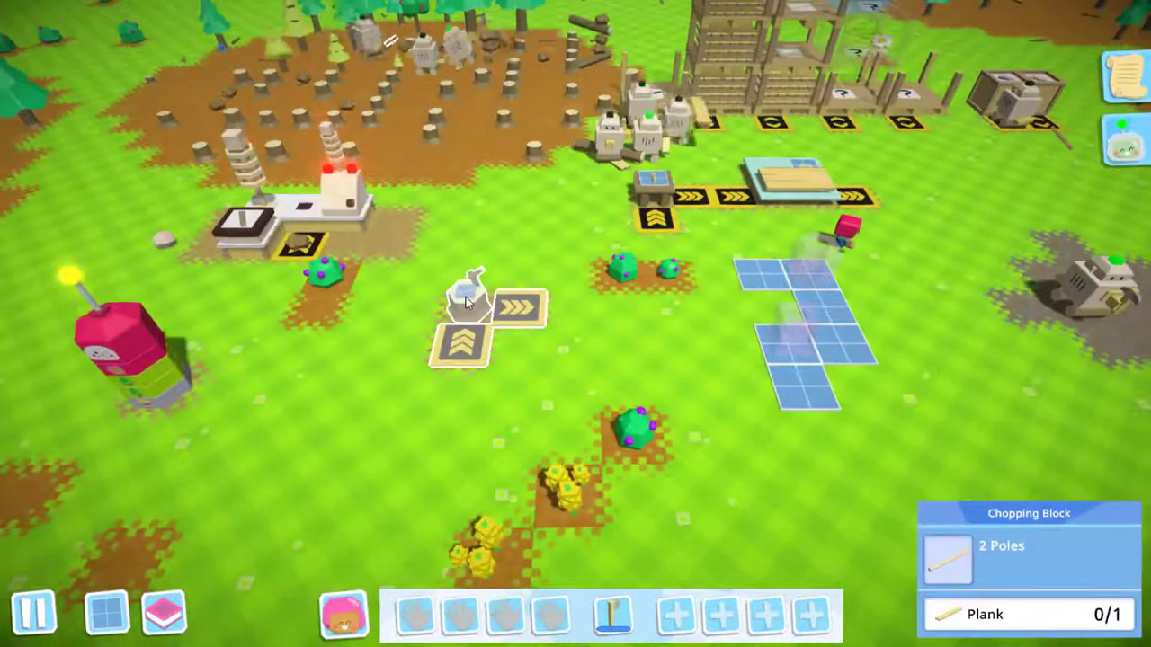
{"action": "key", "text": "a"}
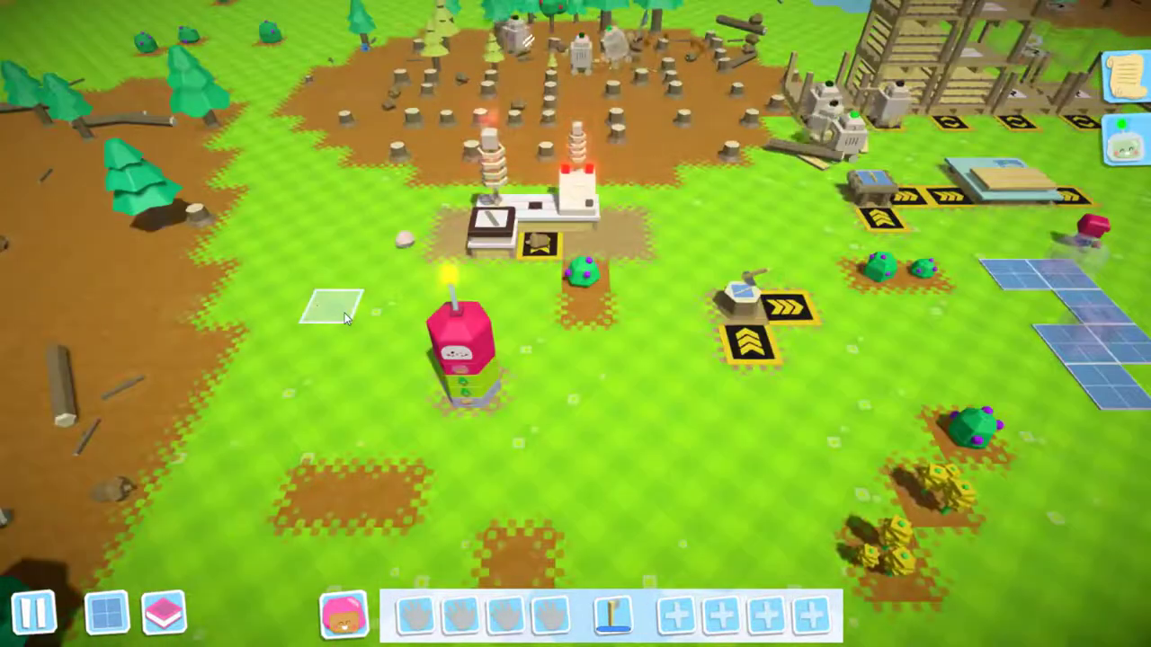
{"action": "scroll", "coordinate": [343, 312], "scroll_direction": "down", "scroll_amount": 2}
{"action": "scroll", "coordinate": [343, 312], "scroll_direction": "down", "scroll_amount": 2}
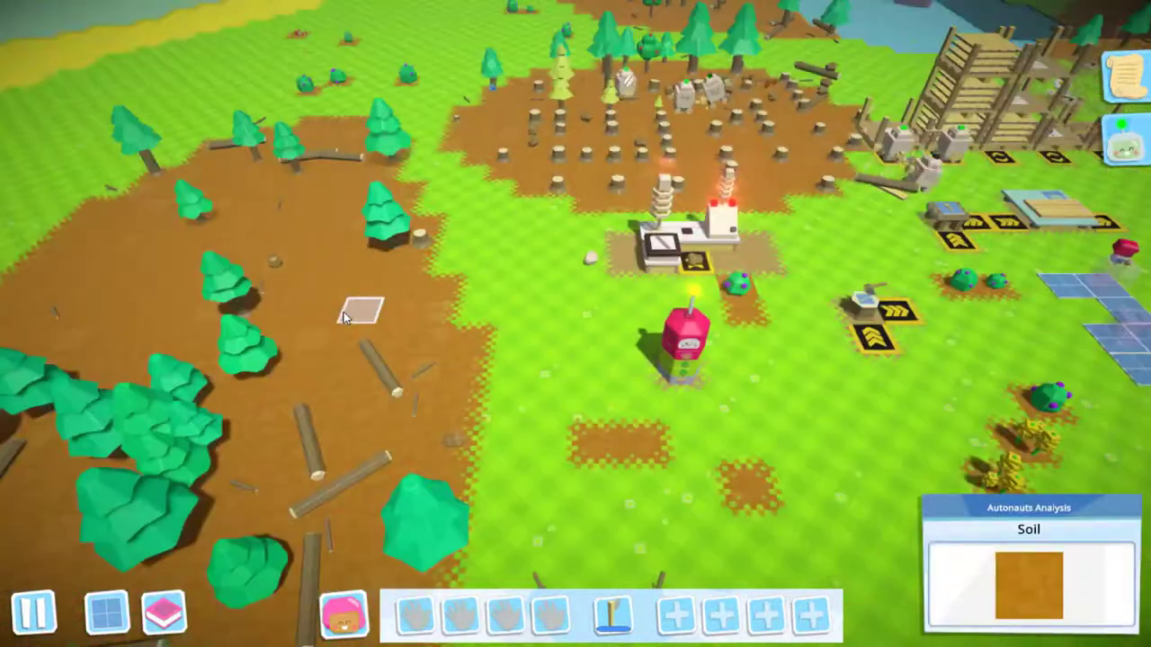
{"action": "scroll", "coordinate": [344, 312], "scroll_direction": "up", "scroll_amount": 3}
{"action": "key", "text": "w"}
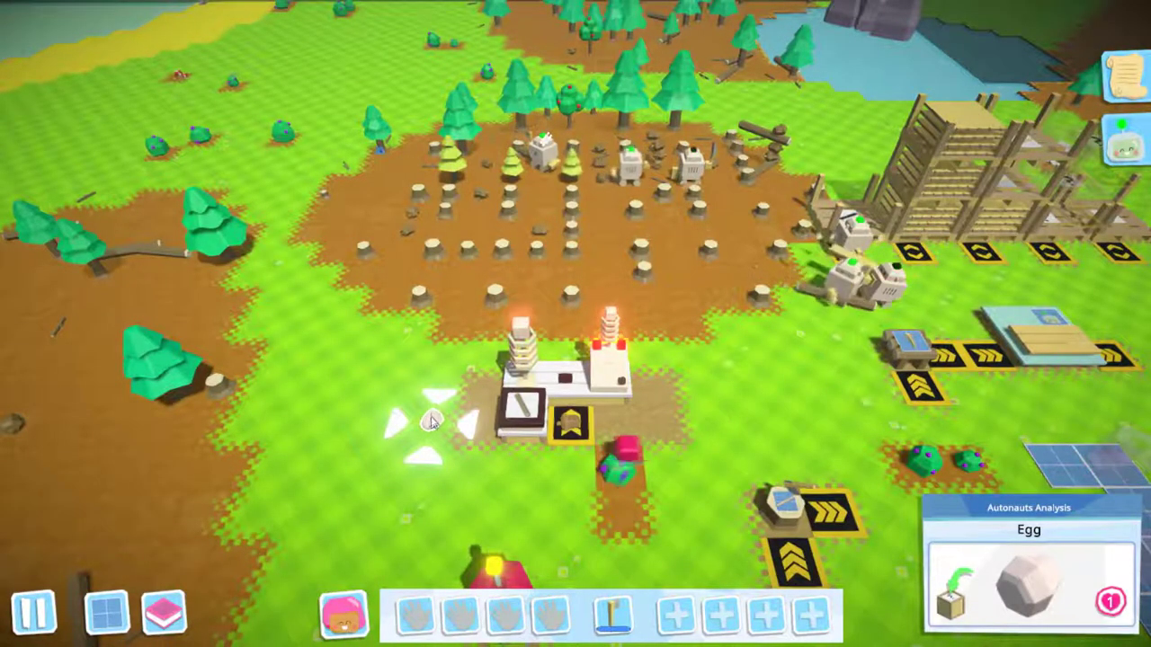
{"action": "left_click", "coordinate": [430, 423]}
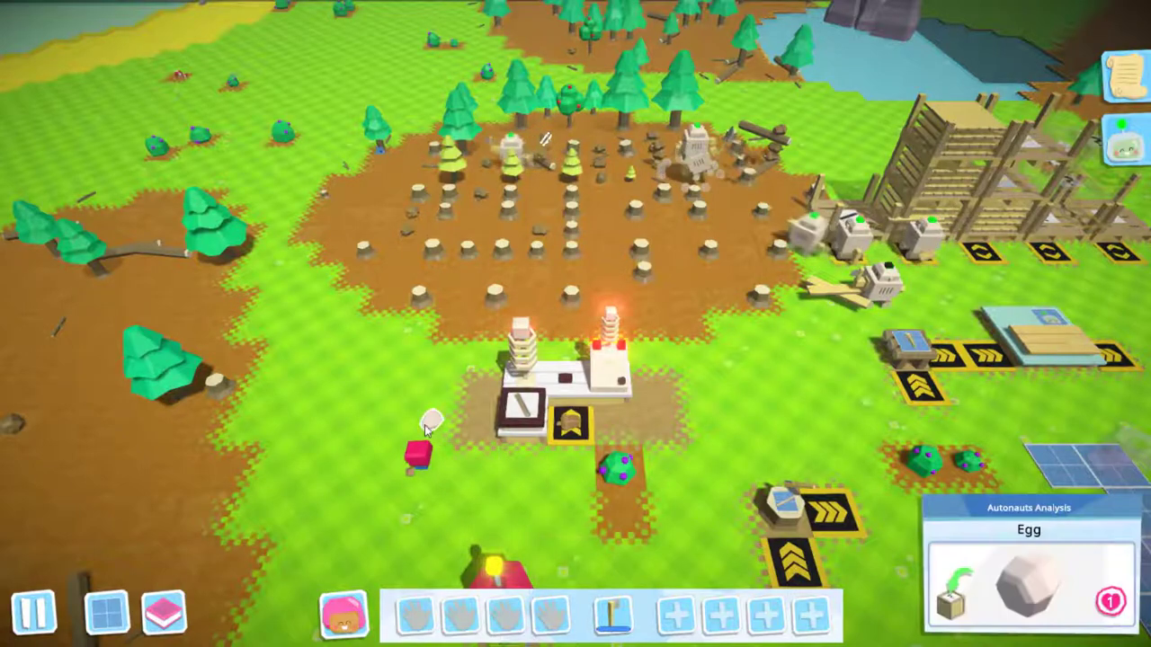
{"action": "left_click", "coordinate": [431, 427]}
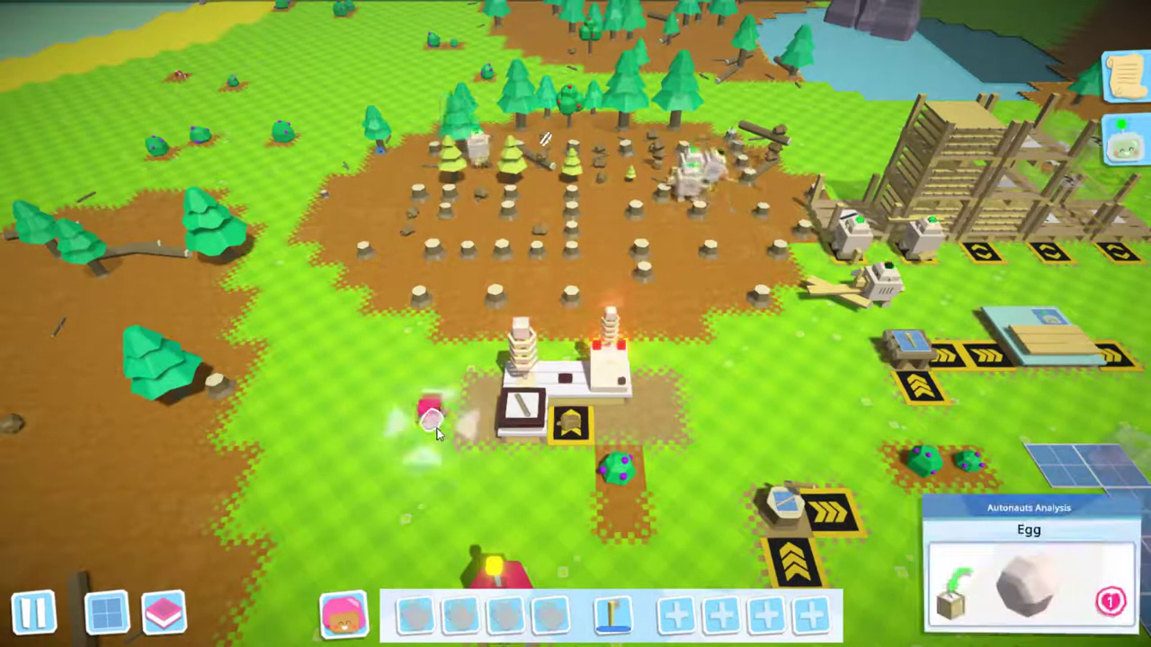
{"action": "left_click", "coordinate": [437, 431]}
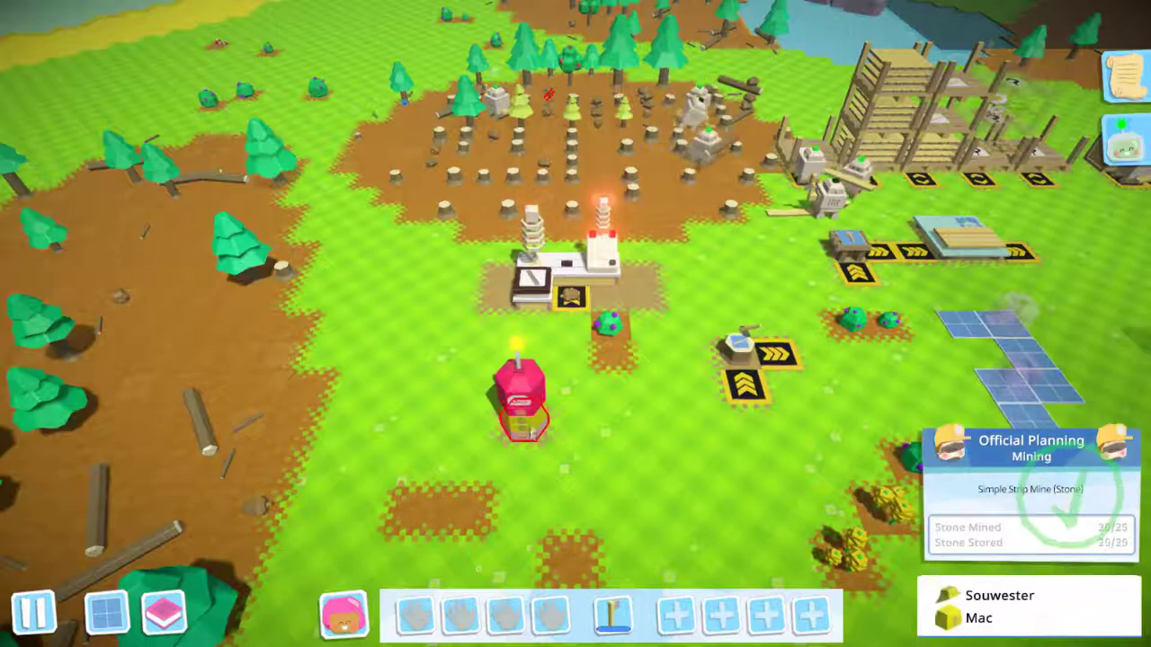
{"action": "left_click_drag", "start_coordinate": [530, 434], "coordinate": [915, 560]}
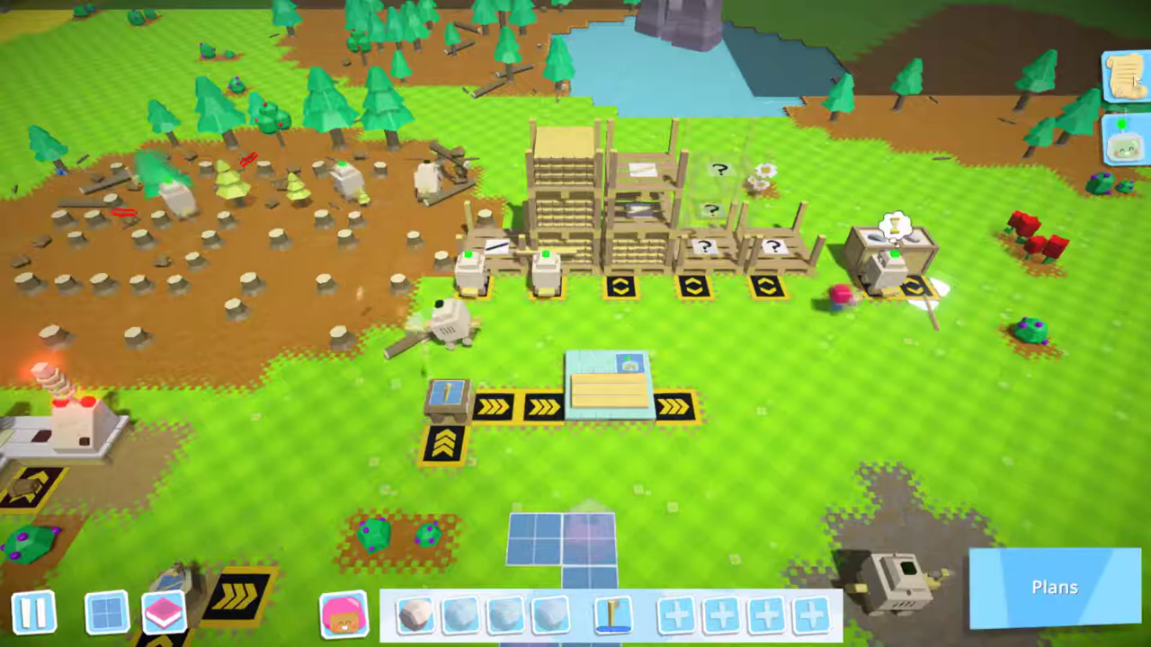
{"action": "scroll", "coordinate": [937, 290], "scroll_direction": "down", "scroll_amount": 3}
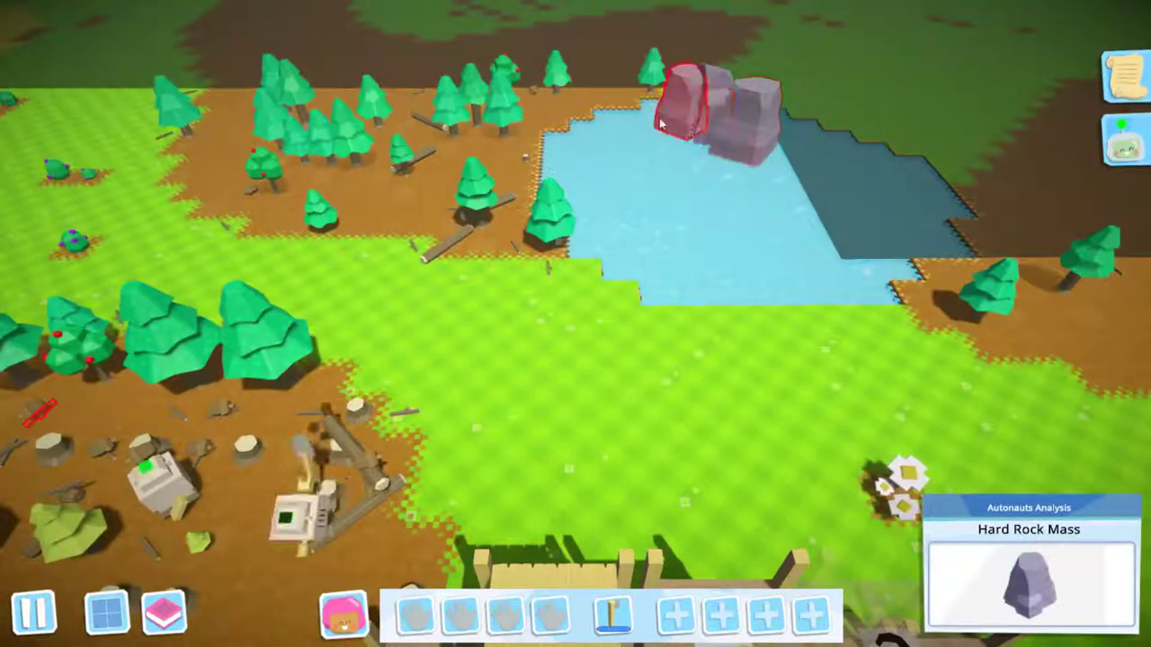
Check the inventory, then open the Academy's Research view and review Tool Technology details.
{"action": "key", "text": "i"}
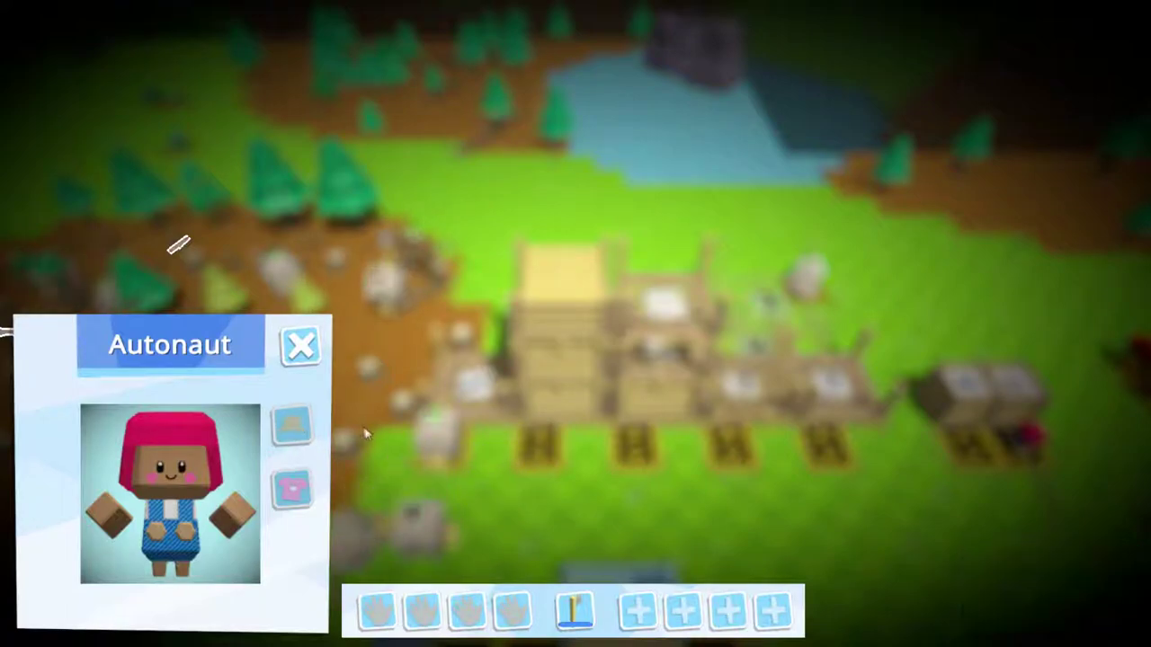
{"action": "key", "text": "i"}
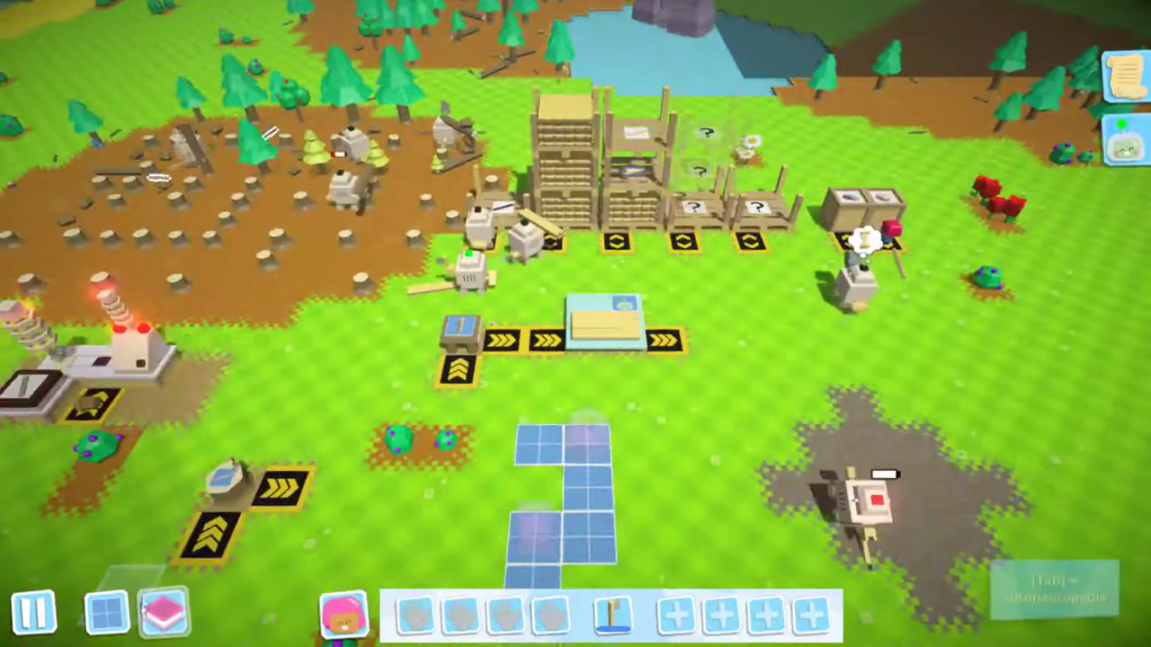
{"action": "key", "text": "y"}
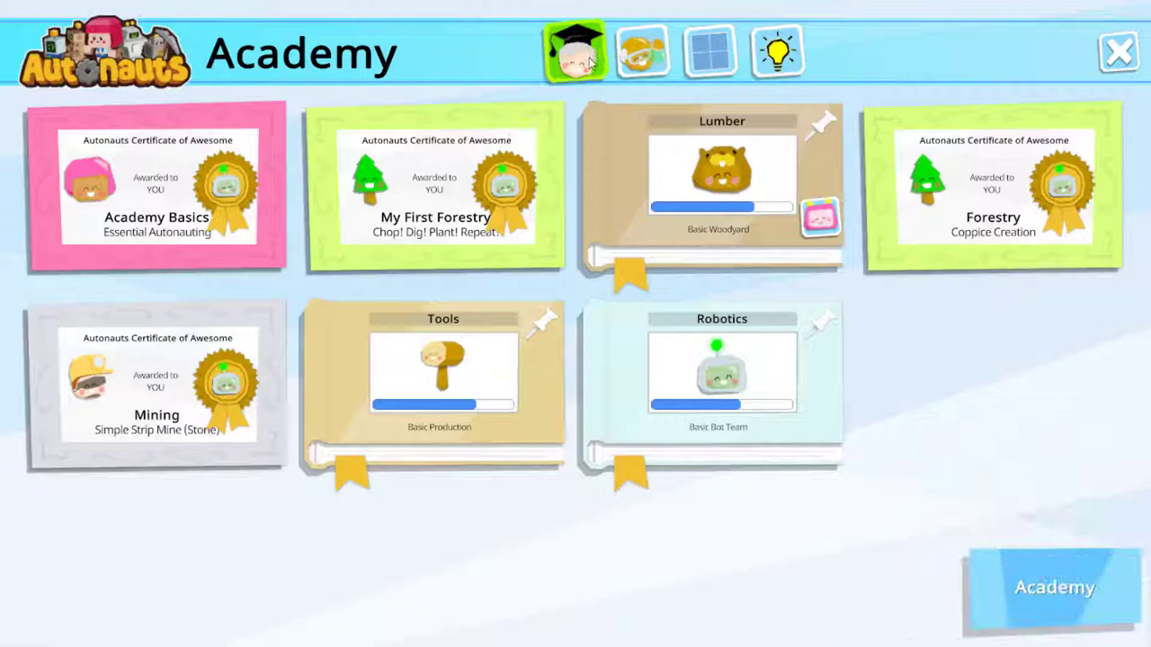
{"action": "left_click", "coordinate": [643, 54]}
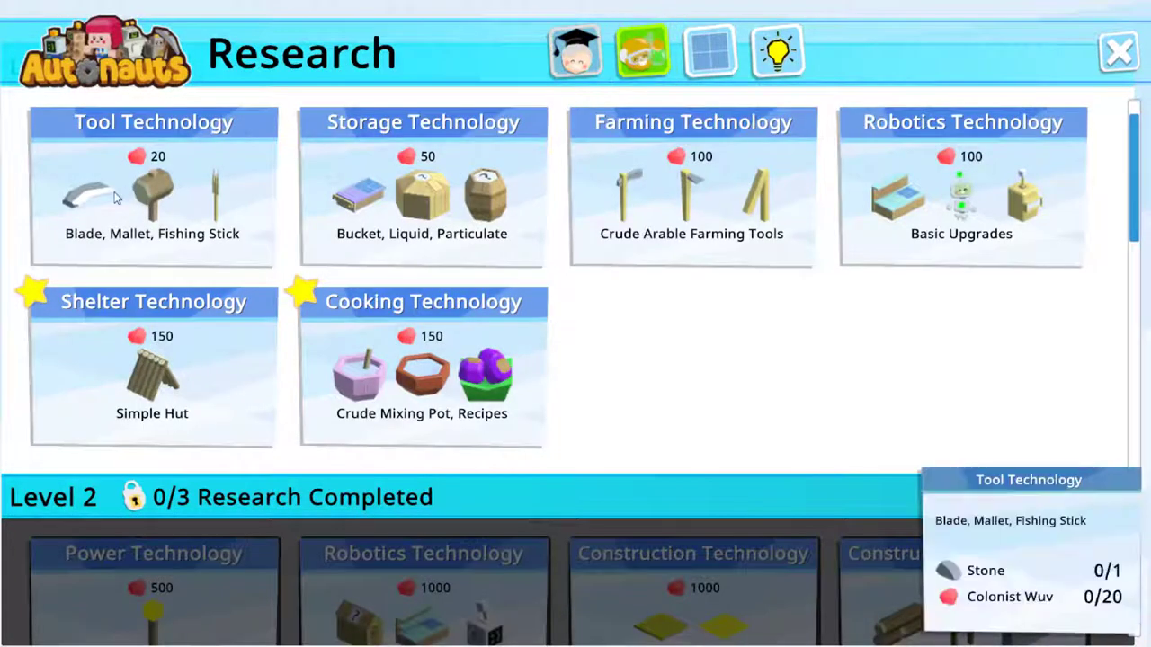
{"action": "left_click", "coordinate": [170, 231]}
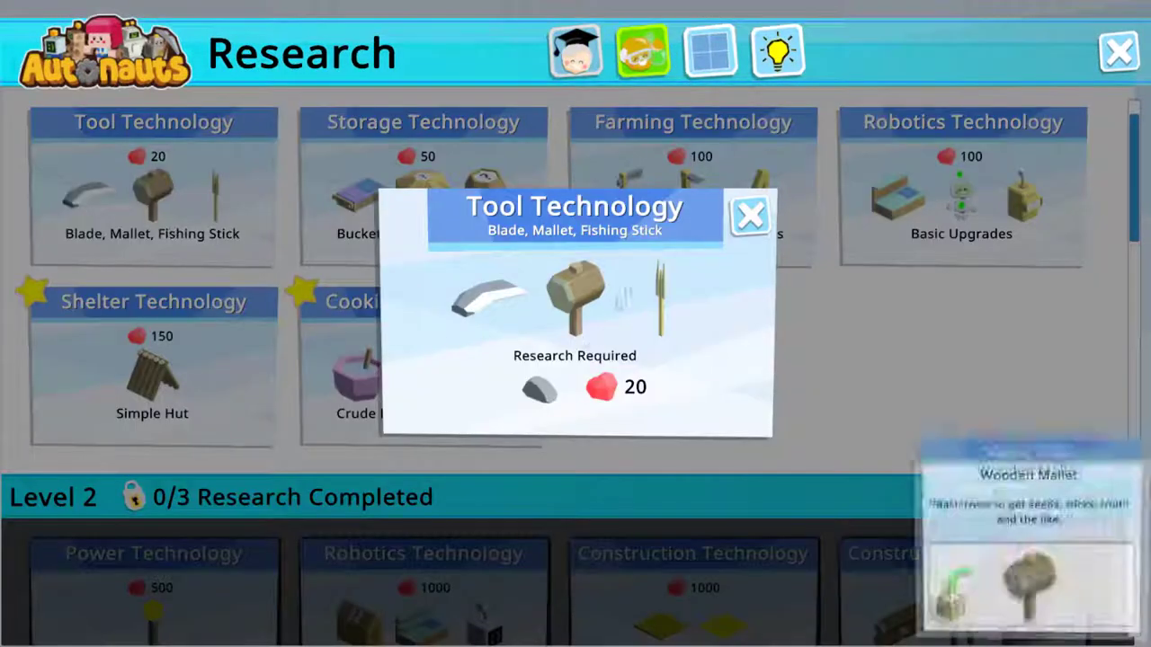
{"action": "left_click", "coordinate": [750, 215]}
Open the Blueprints catalogue and browse the tool, building part, food and bot categories.
{"action": "left_click", "coordinate": [712, 52]}
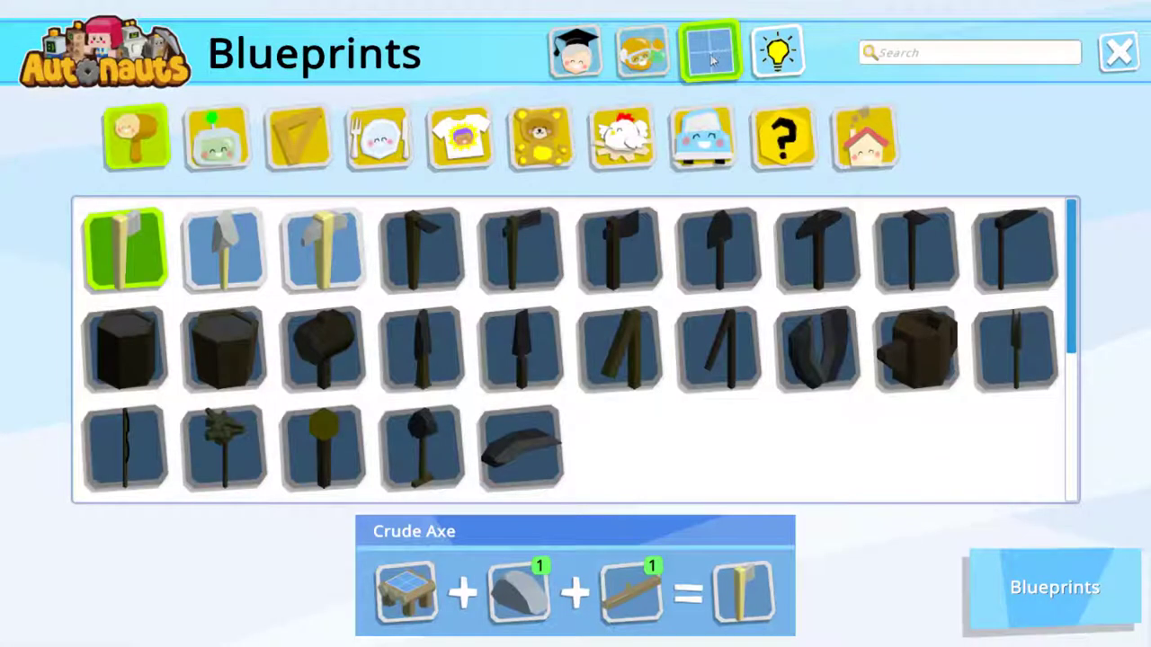
{"action": "scroll", "coordinate": [193, 173], "scroll_direction": "down", "scroll_amount": 1}
{"action": "scroll", "coordinate": [191, 152], "scroll_direction": "down", "scroll_amount": 1}
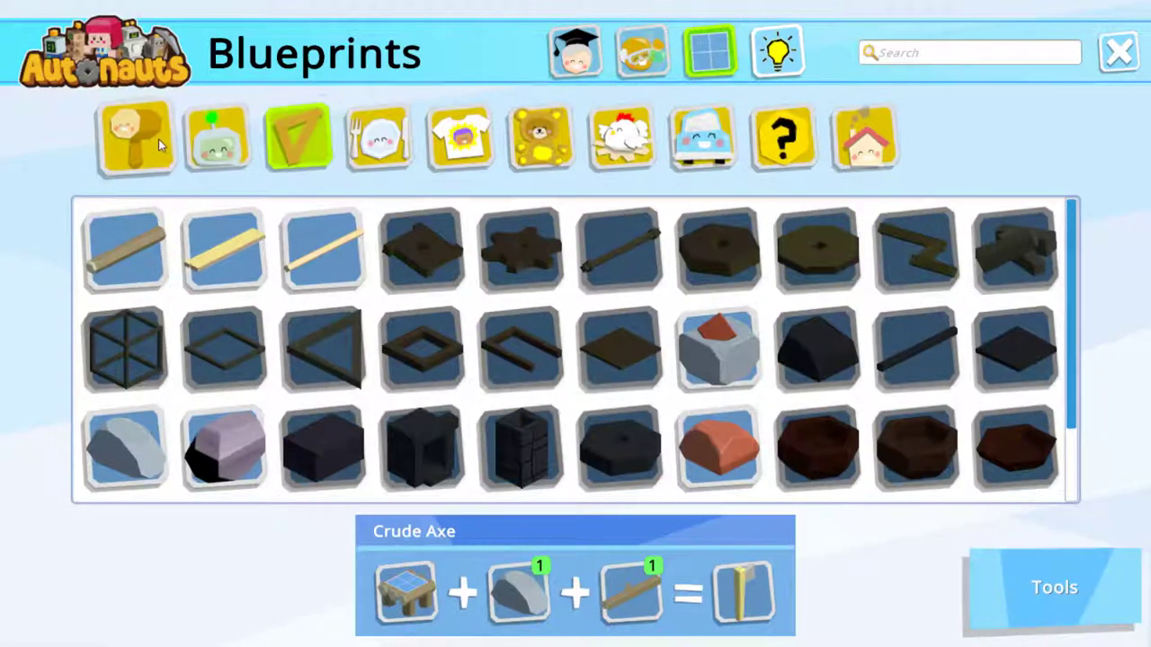
{"action": "left_click", "coordinate": [162, 151]}
{"action": "left_click", "coordinate": [297, 140]}
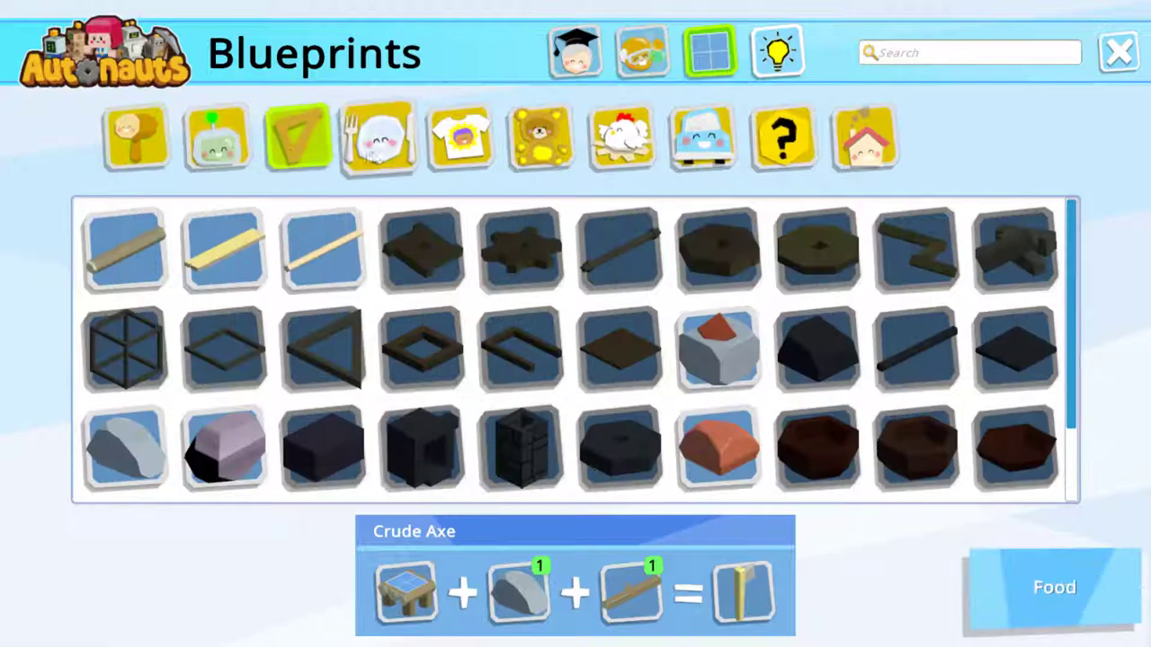
{"action": "left_click", "coordinate": [378, 139]}
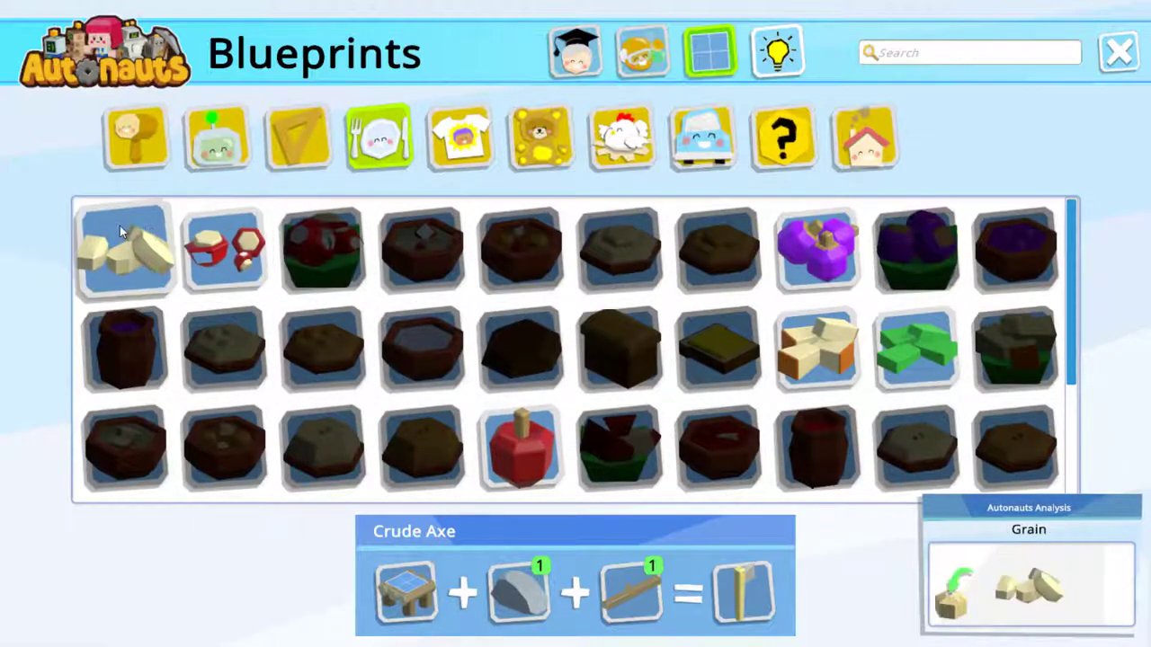
{"action": "left_click", "coordinate": [216, 142]}
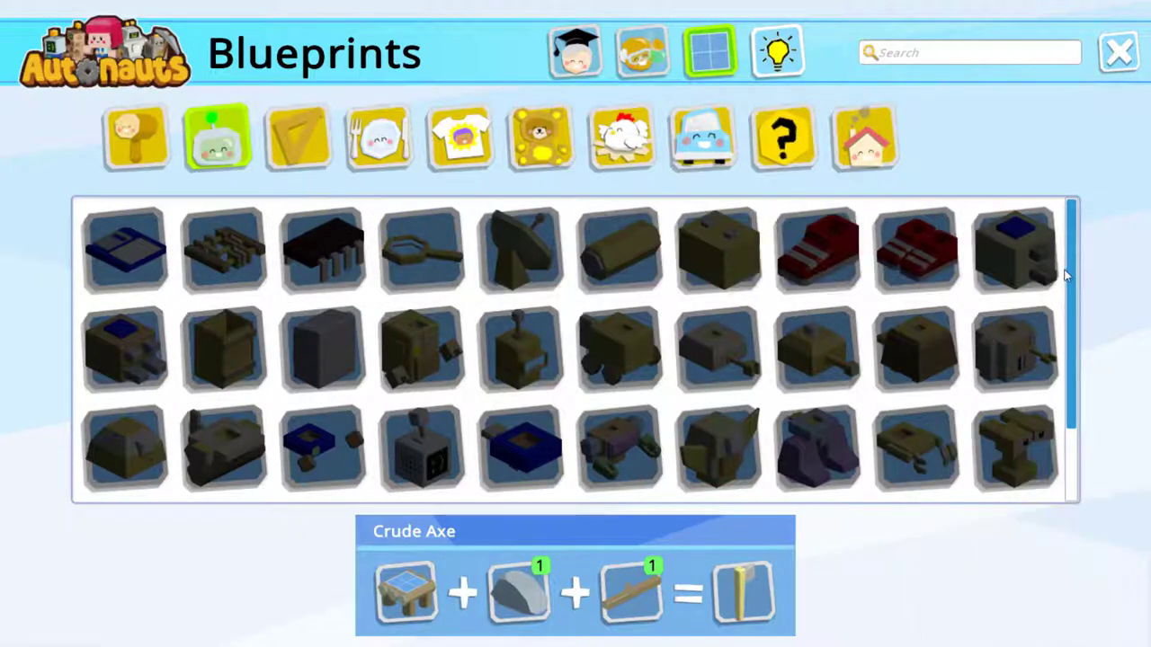
{"action": "left_click_drag", "start_coordinate": [1072, 279], "coordinate": [1079, 422]}
{"action": "scroll", "coordinate": [576, 342], "scroll_direction": "up", "scroll_amount": 3}
{"action": "left_click", "coordinate": [138, 139]}
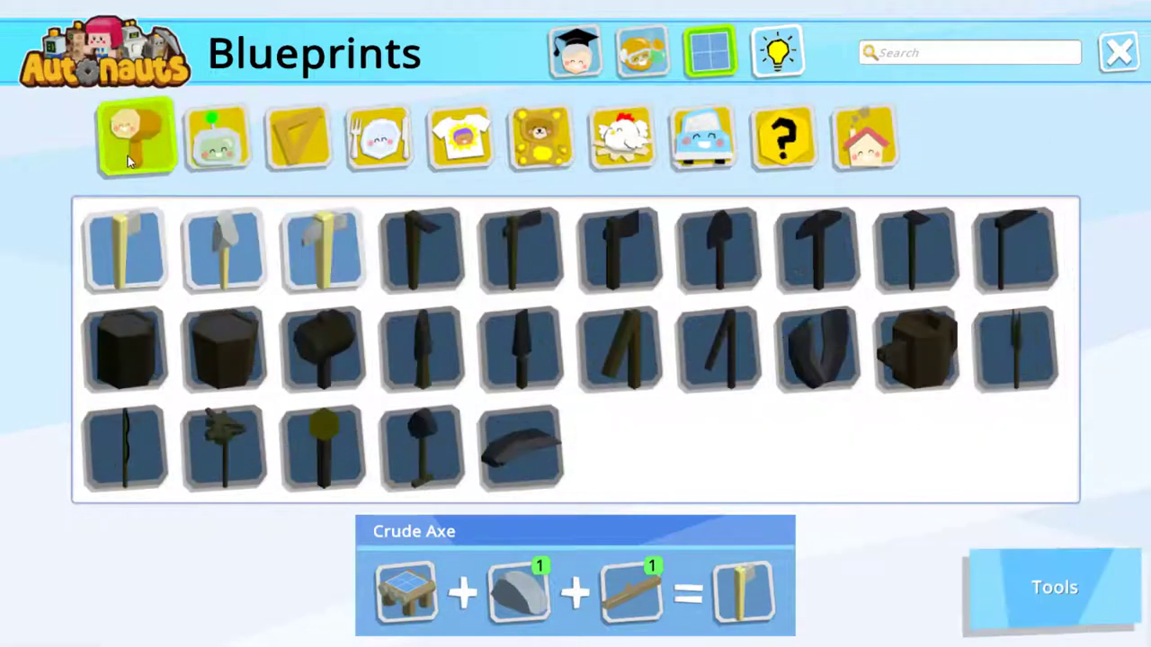
{"action": "left_click", "coordinate": [298, 138]}
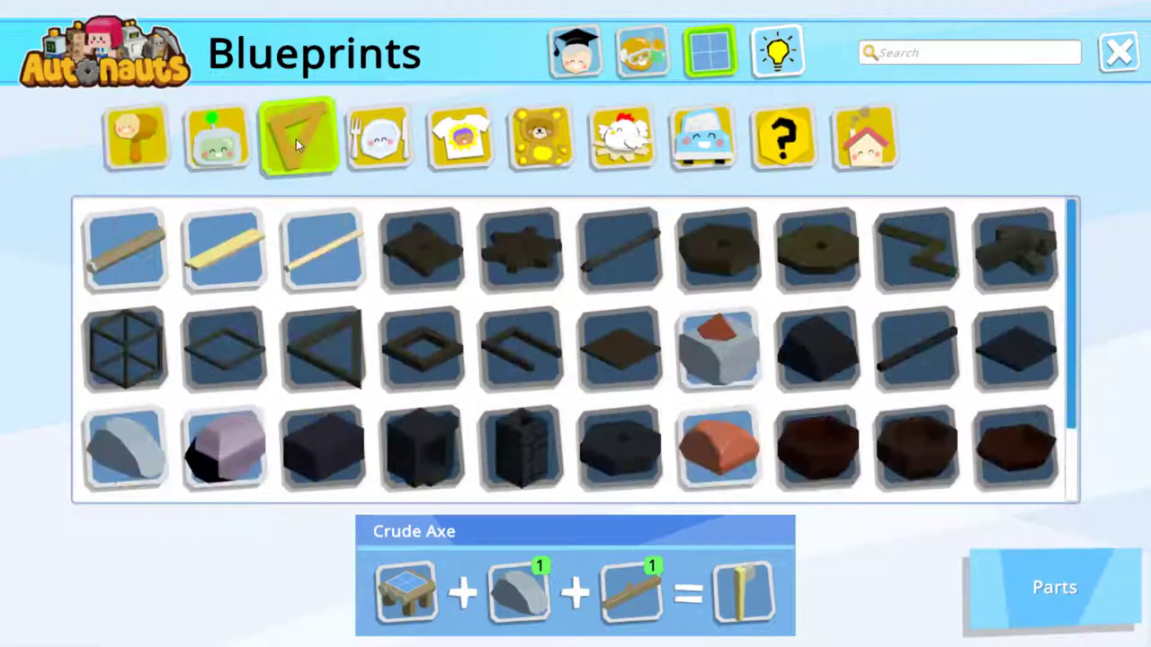
{"action": "scroll", "coordinate": [548, 310], "scroll_direction": "down", "scroll_amount": 3}
{"action": "scroll", "coordinate": [549, 310], "scroll_direction": "up", "scroll_amount": 3}
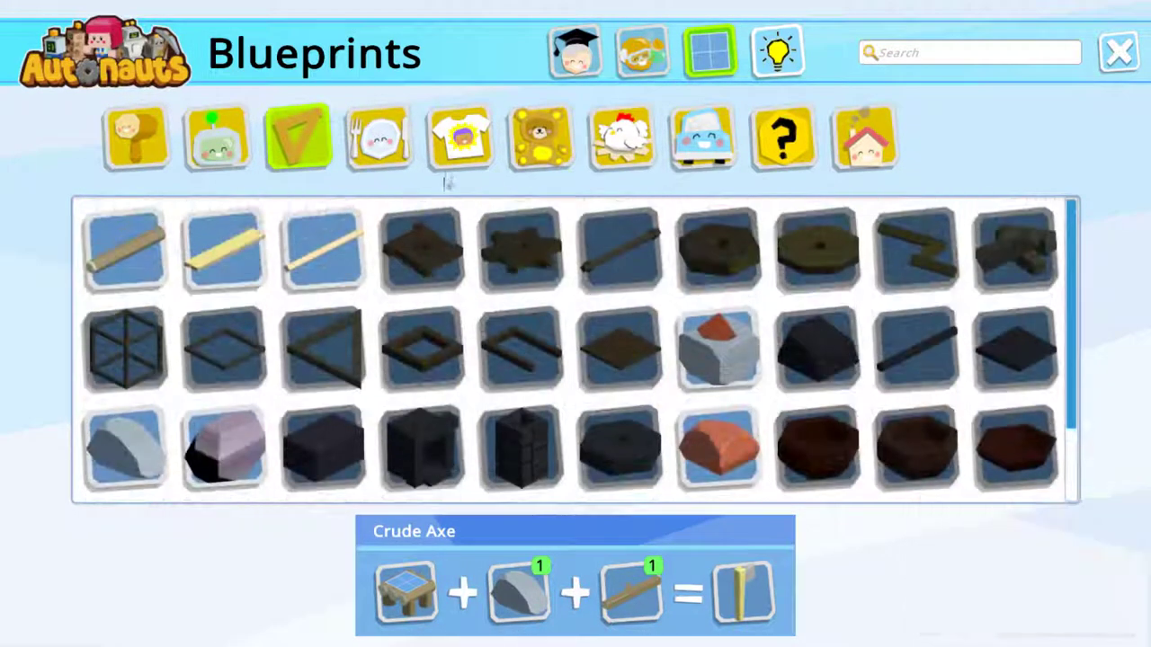
In the food blueprints, view the Loose Mushrooms, Grain and Egg recipes.
{"action": "left_click", "coordinate": [377, 138]}
{"action": "left_click", "coordinate": [223, 250]}
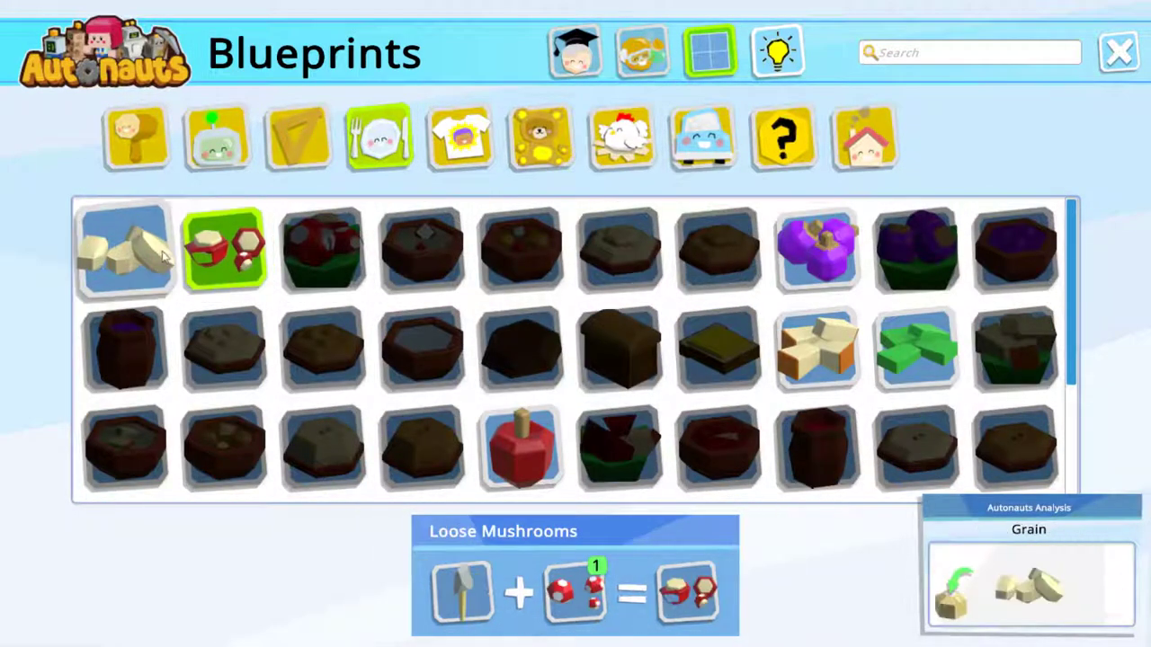
{"action": "left_click", "coordinate": [123, 250]}
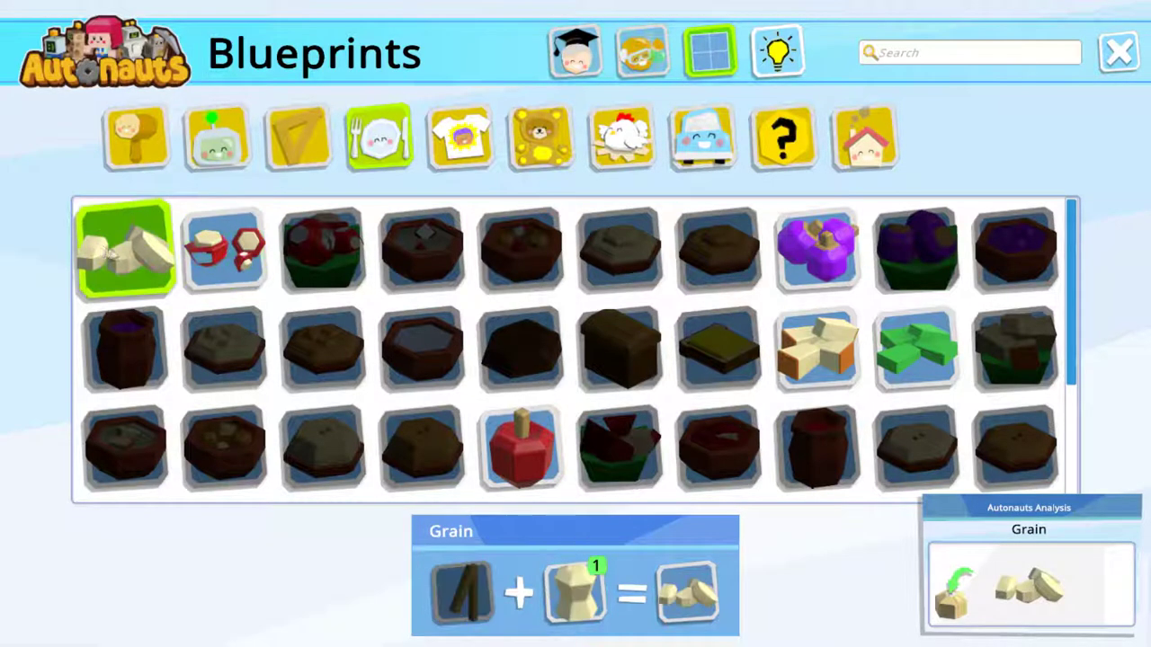
{"action": "scroll", "coordinate": [682, 288], "scroll_direction": "down", "scroll_amount": 1}
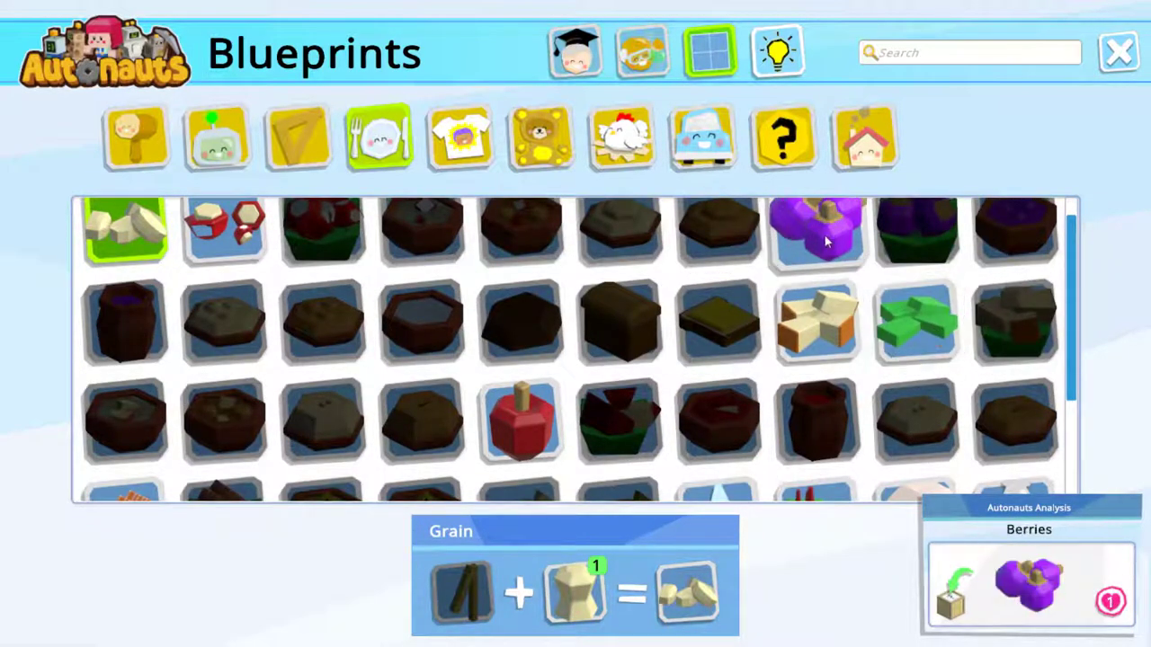
{"action": "scroll", "coordinate": [730, 378], "scroll_direction": "down", "scroll_amount": 2}
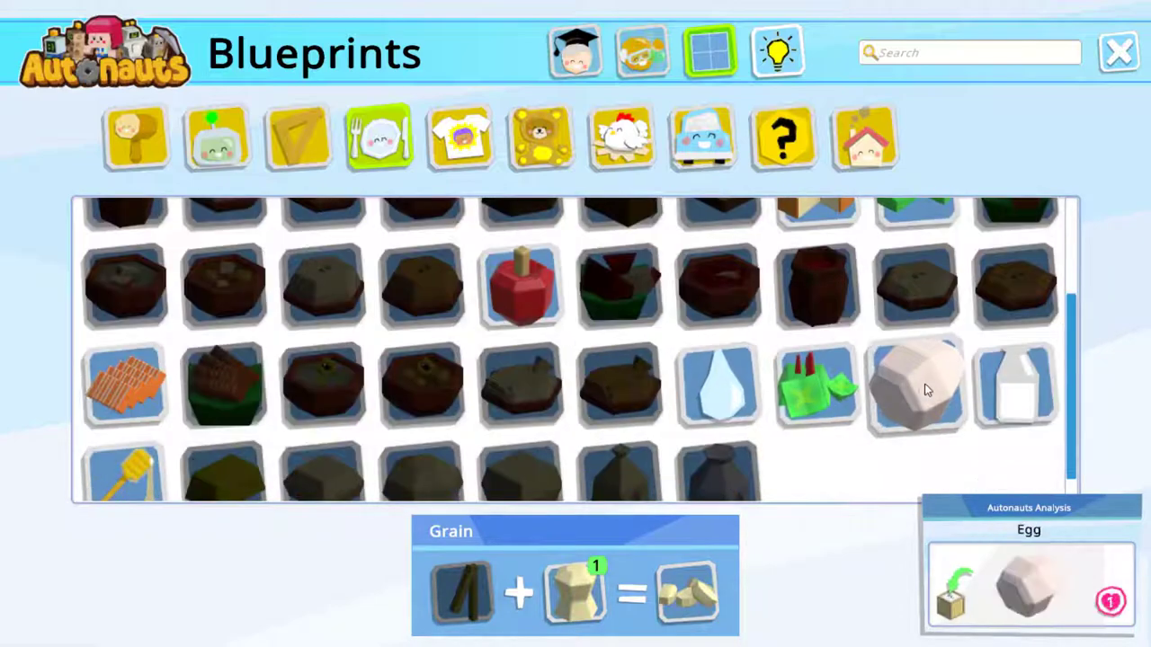
{"action": "left_click", "coordinate": [925, 383]}
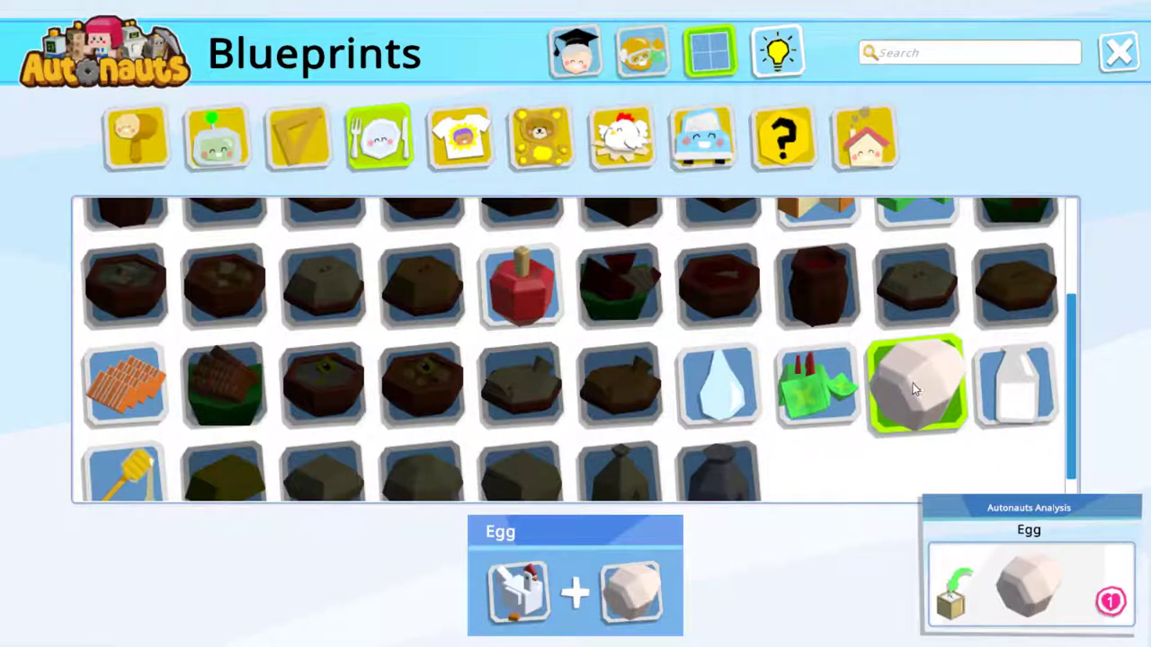
Close the Blueprints catalogue and pick up a chook in the pine forest.
{"action": "left_click", "coordinate": [1119, 52]}
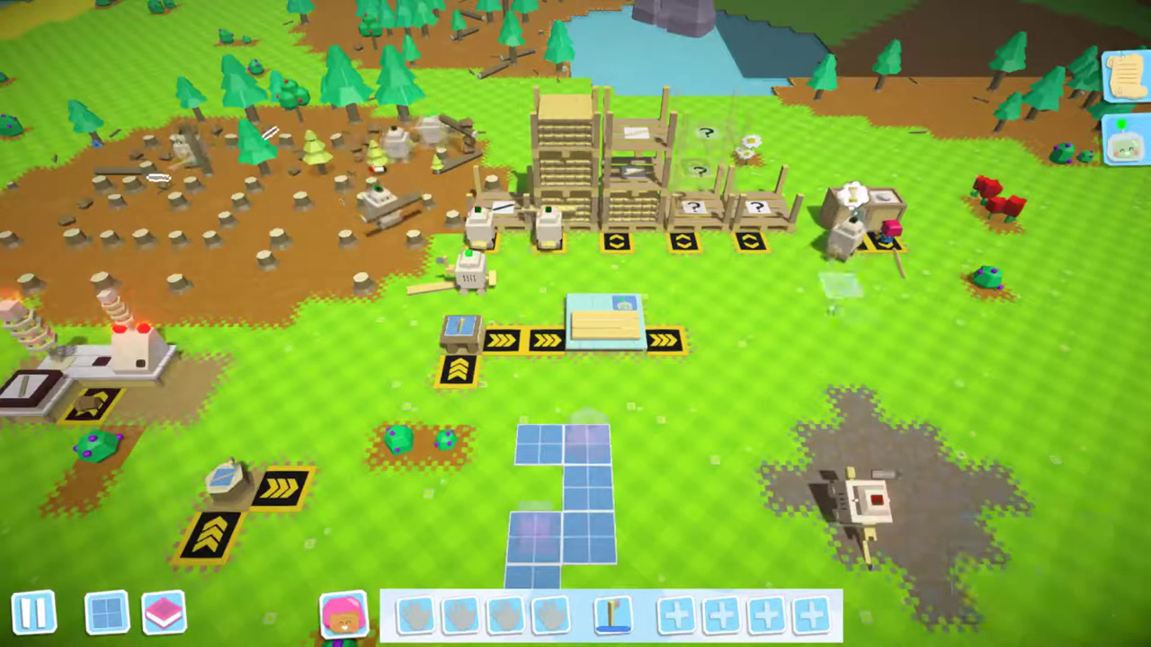
{"action": "scroll", "coordinate": [724, 315], "scroll_direction": "up", "scroll_amount": 5}
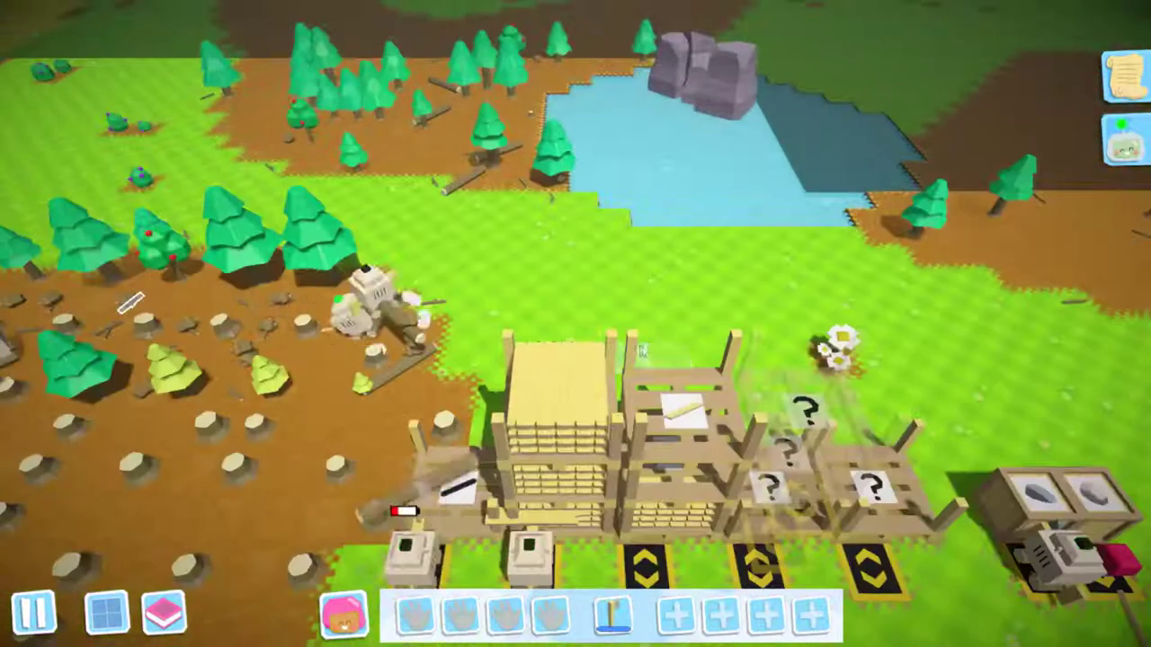
{"action": "key", "text": "w"}
{"action": "key", "text": "w"}
{"action": "key", "text": "w"}
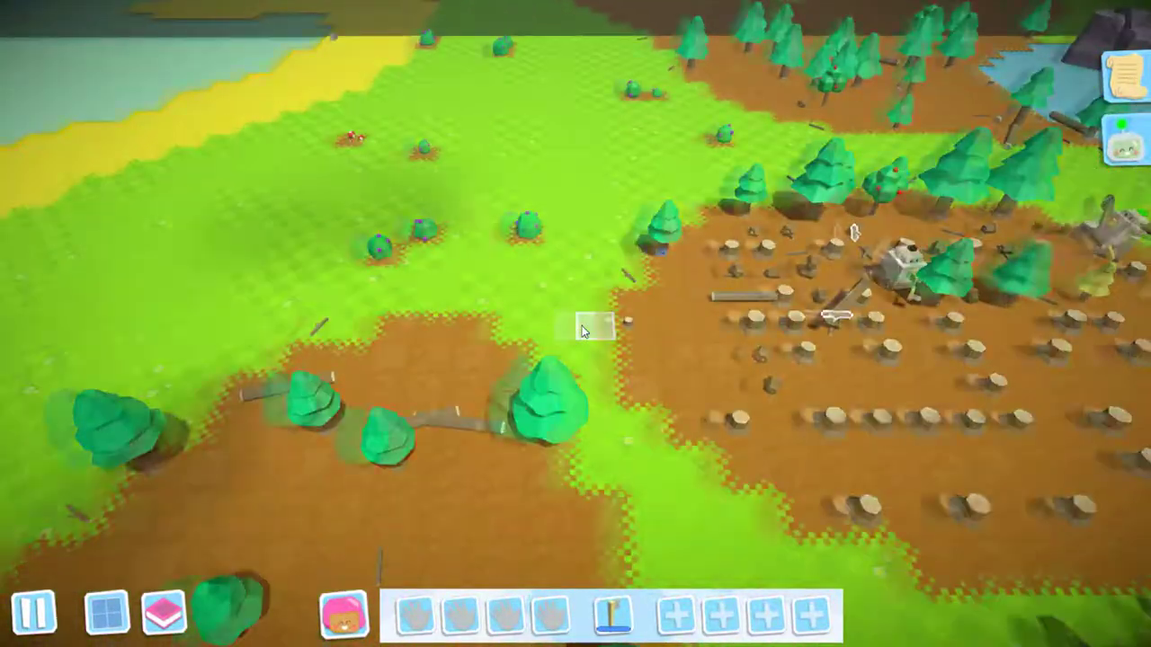
{"action": "key", "text": "s"}
{"action": "key", "text": "s"}
{"action": "key", "text": "s"}
{"action": "key", "text": "s"}
{"action": "scroll", "coordinate": [582, 325], "scroll_direction": "up", "scroll_amount": 4}
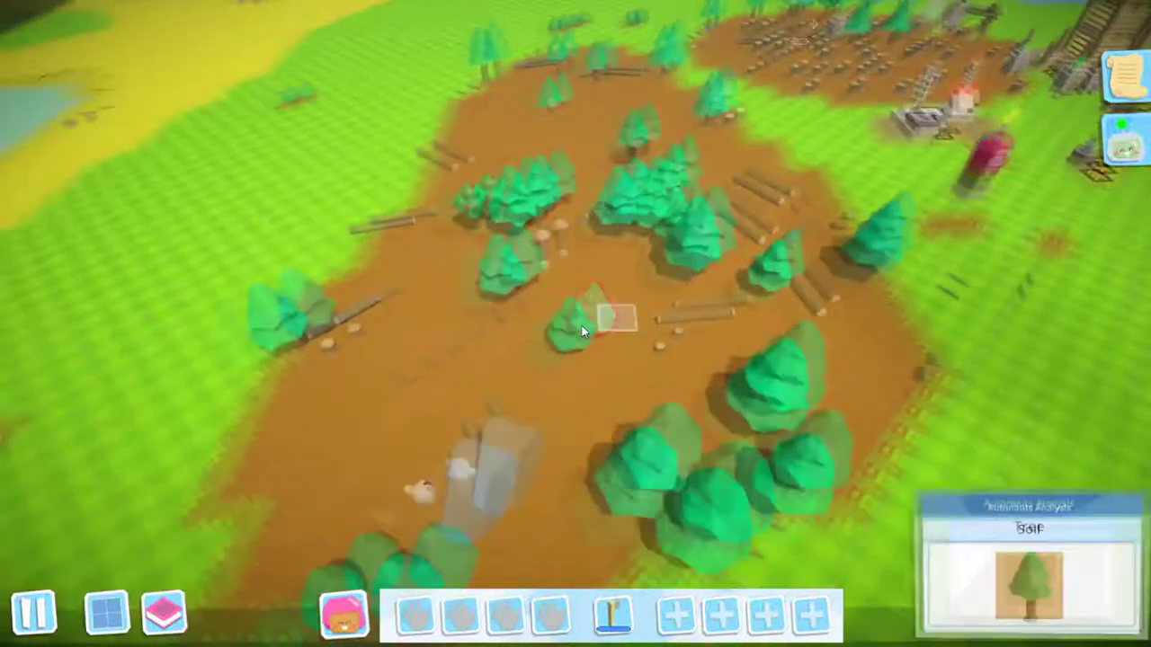
{"action": "scroll", "coordinate": [582, 325], "scroll_direction": "down", "scroll_amount": 3}
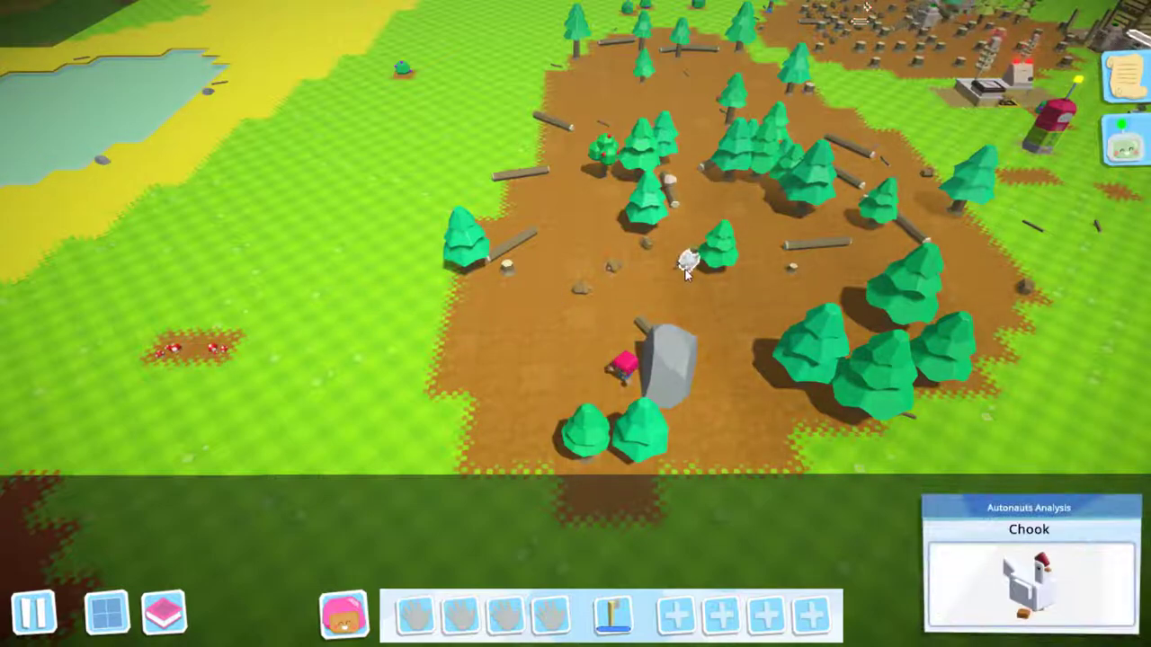
{"action": "left_click", "coordinate": [685, 273]}
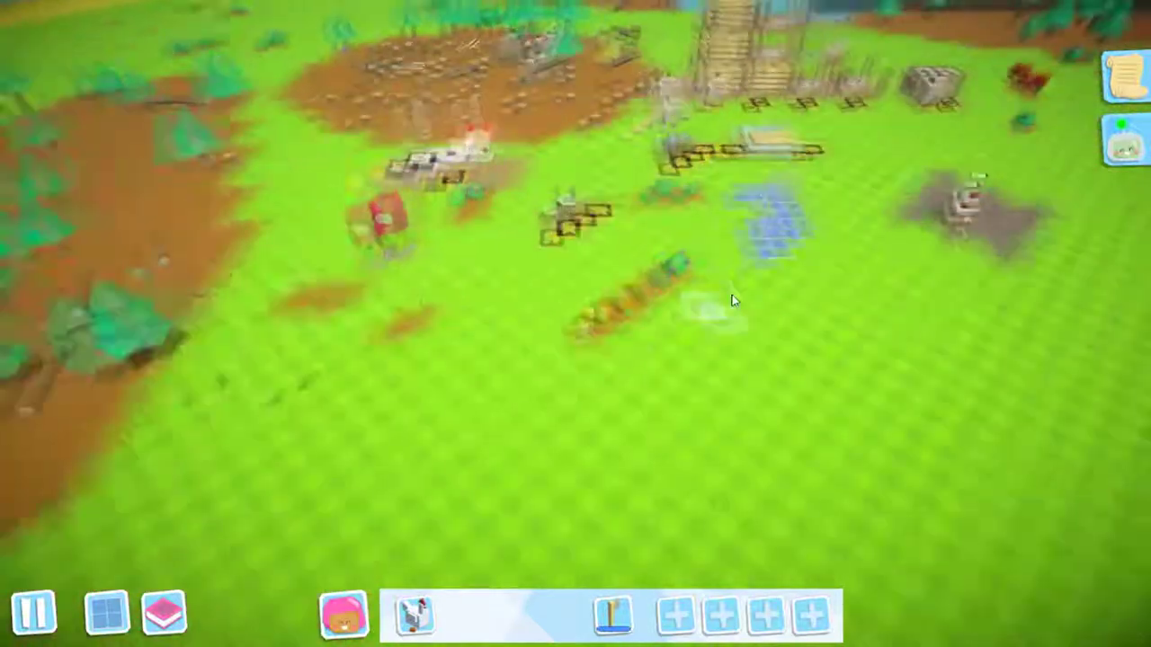
Carry the chook back toward the egg storage crates at the base.
{"action": "key", "text": "w"}
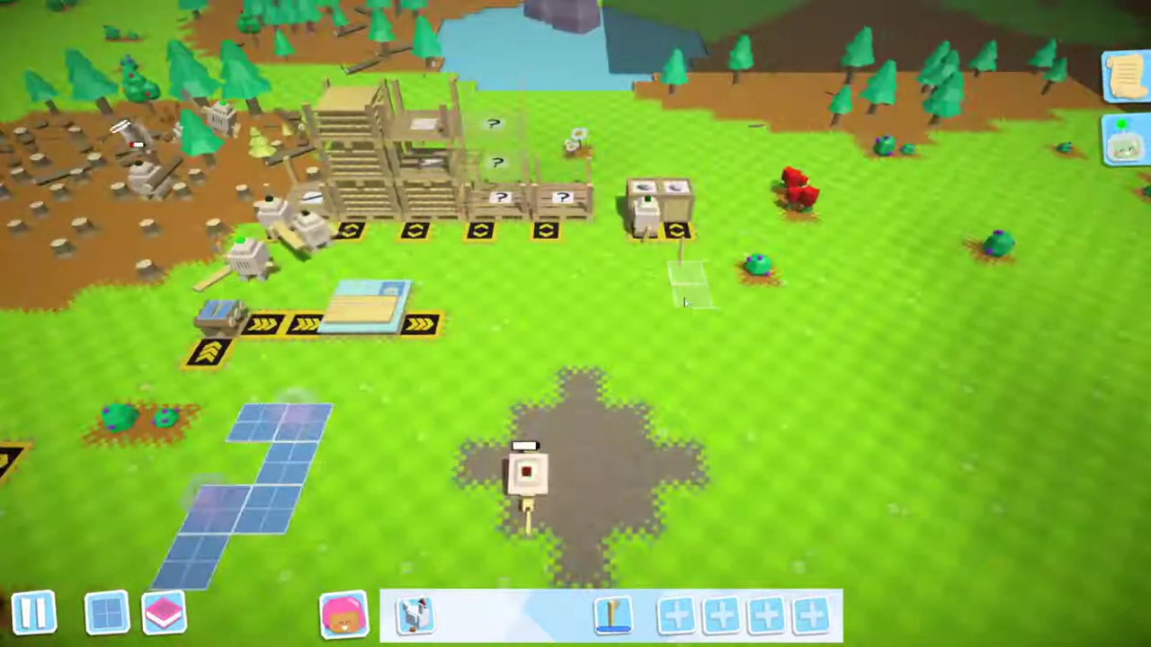
{"action": "scroll", "coordinate": [705, 321], "scroll_direction": "down", "scroll_amount": 4}
{"action": "key", "text": "w"}
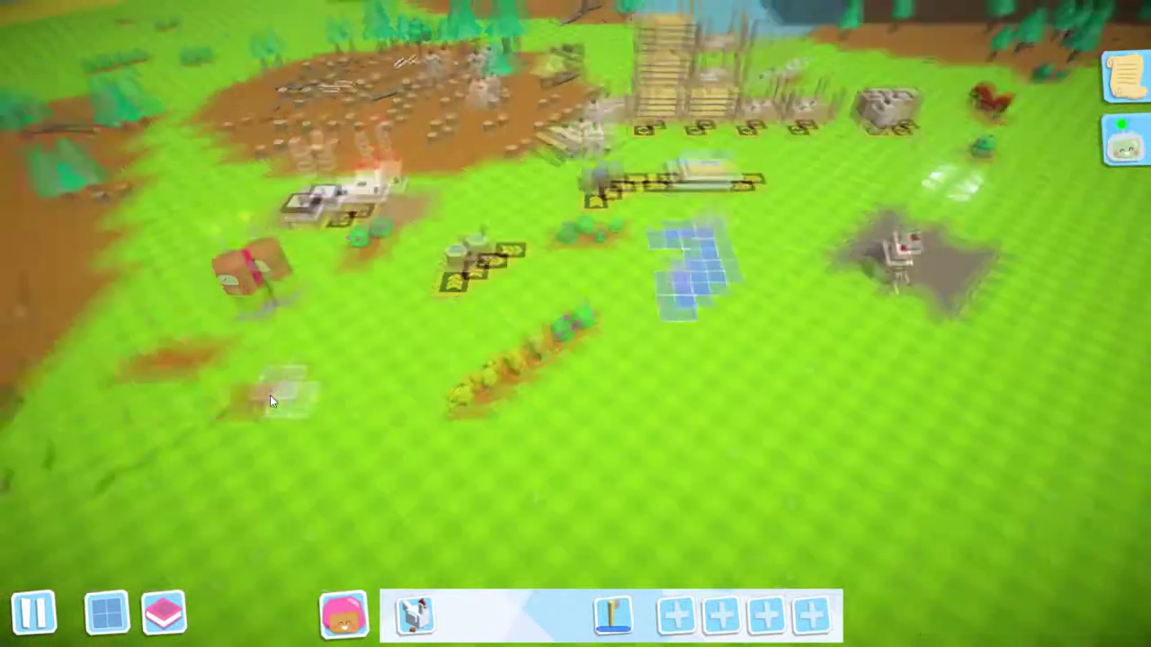
{"action": "scroll", "coordinate": [271, 394], "scroll_direction": "up", "scroll_amount": 5}
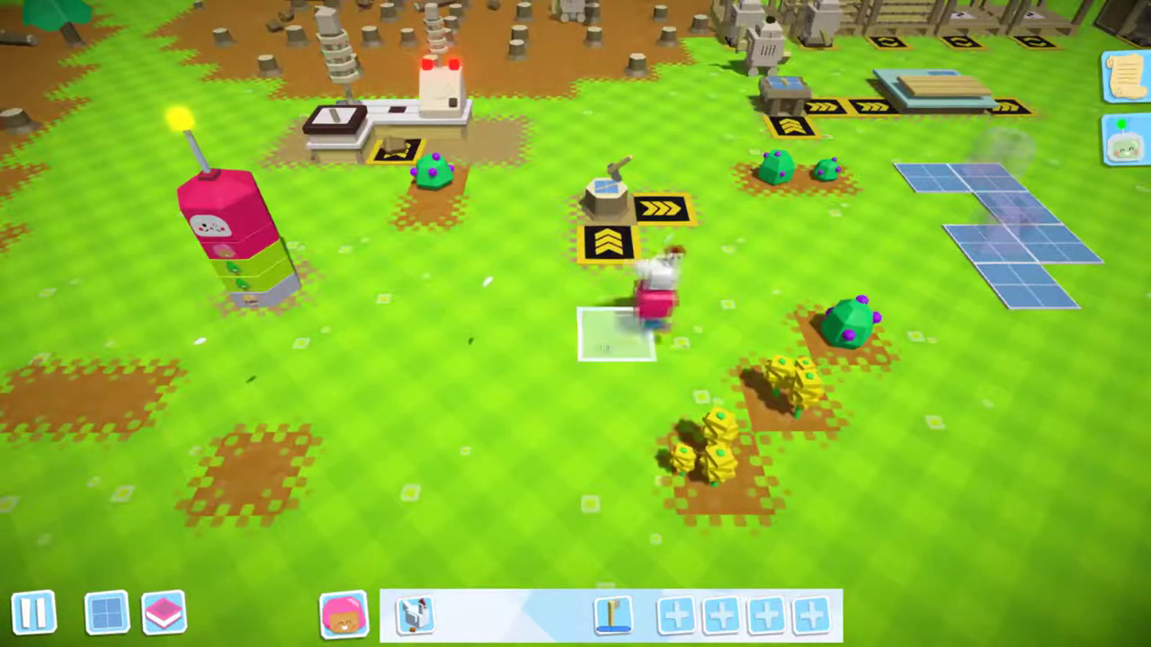
{"action": "key", "text": "a"}
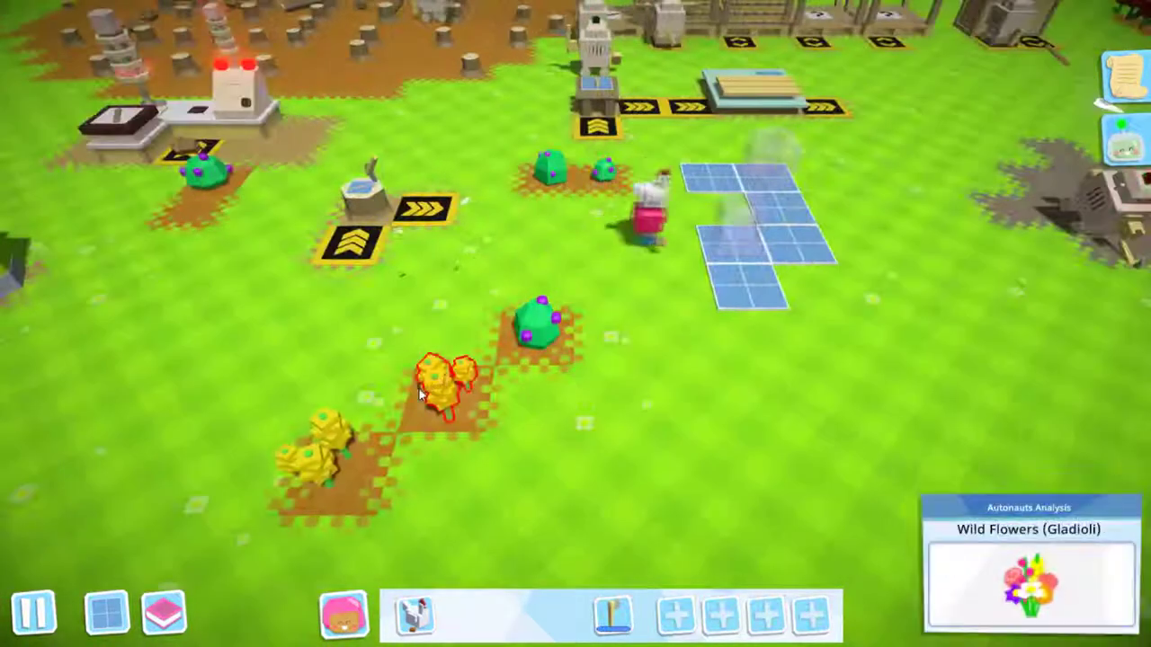
{"action": "key", "text": "w"}
Use the egg storage crate, pick up the chook again and collect the egg from the grass.
{"action": "key", "text": "d"}
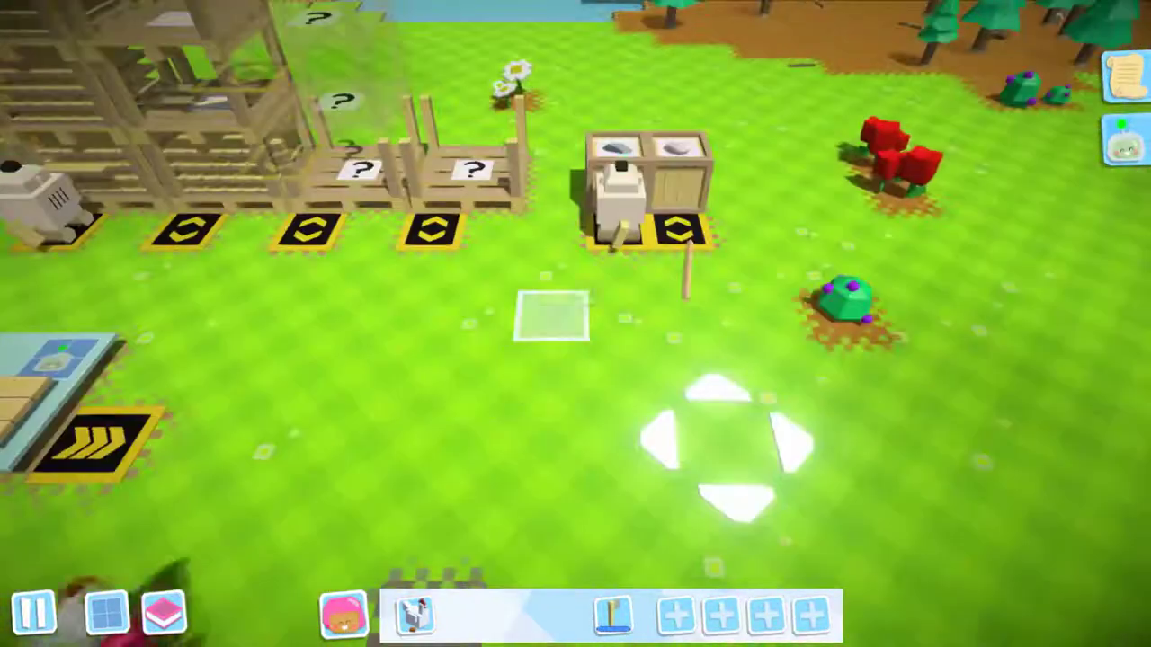
{"action": "left_click", "coordinate": [690, 182]}
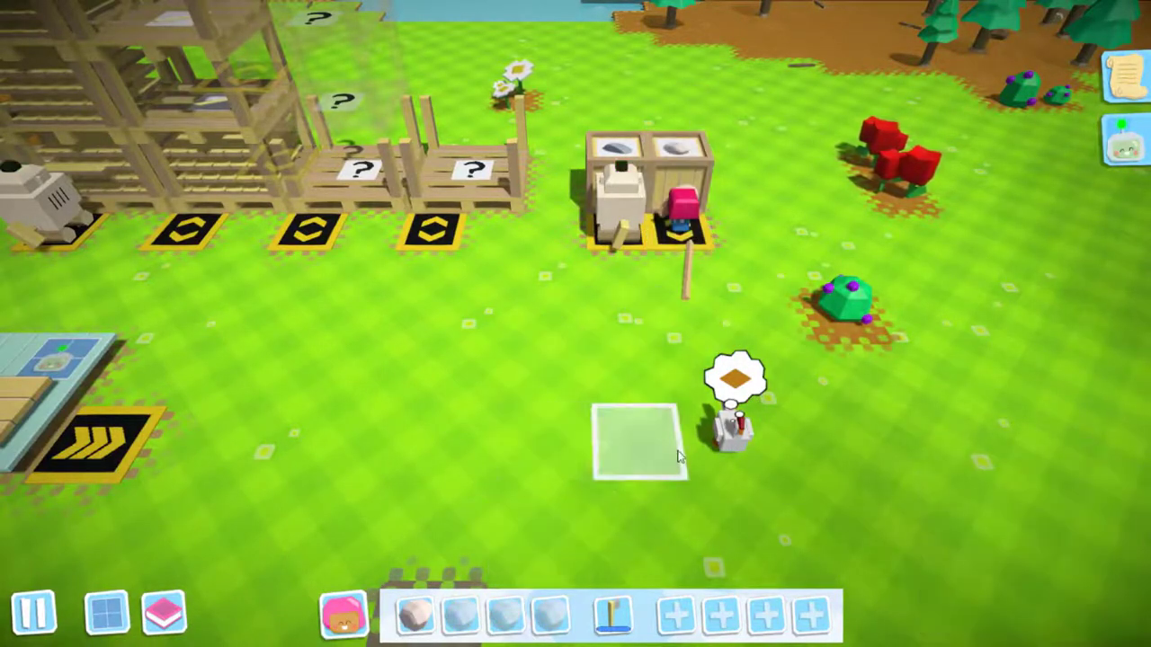
{"action": "left_click", "coordinate": [730, 435]}
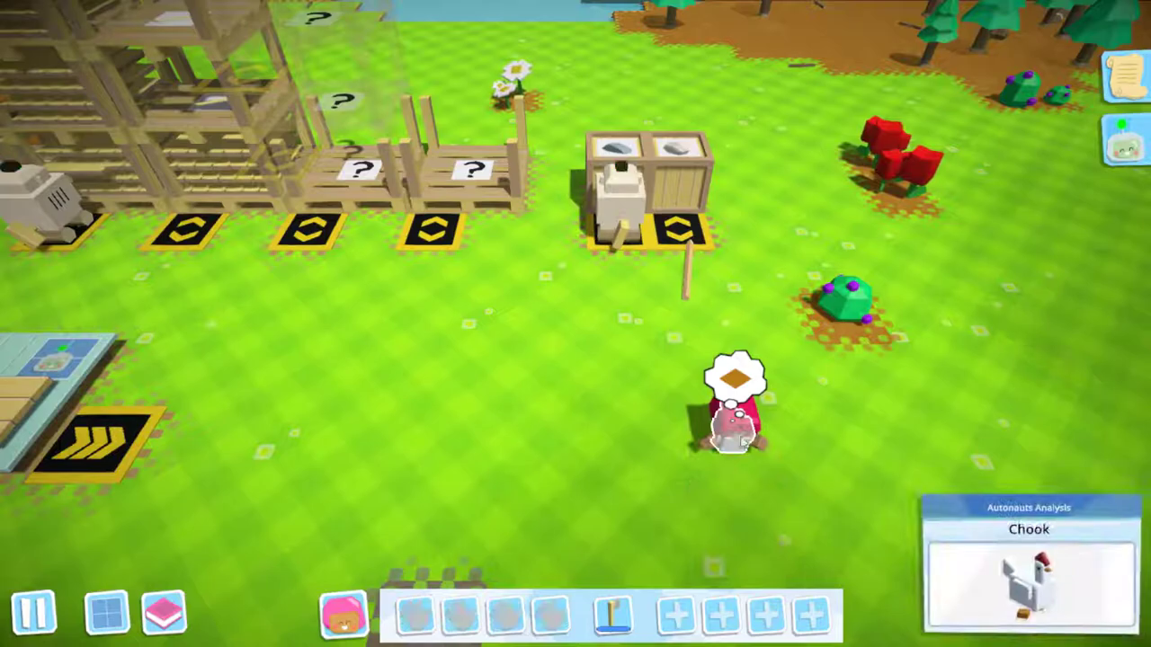
{"action": "key", "text": "w"}
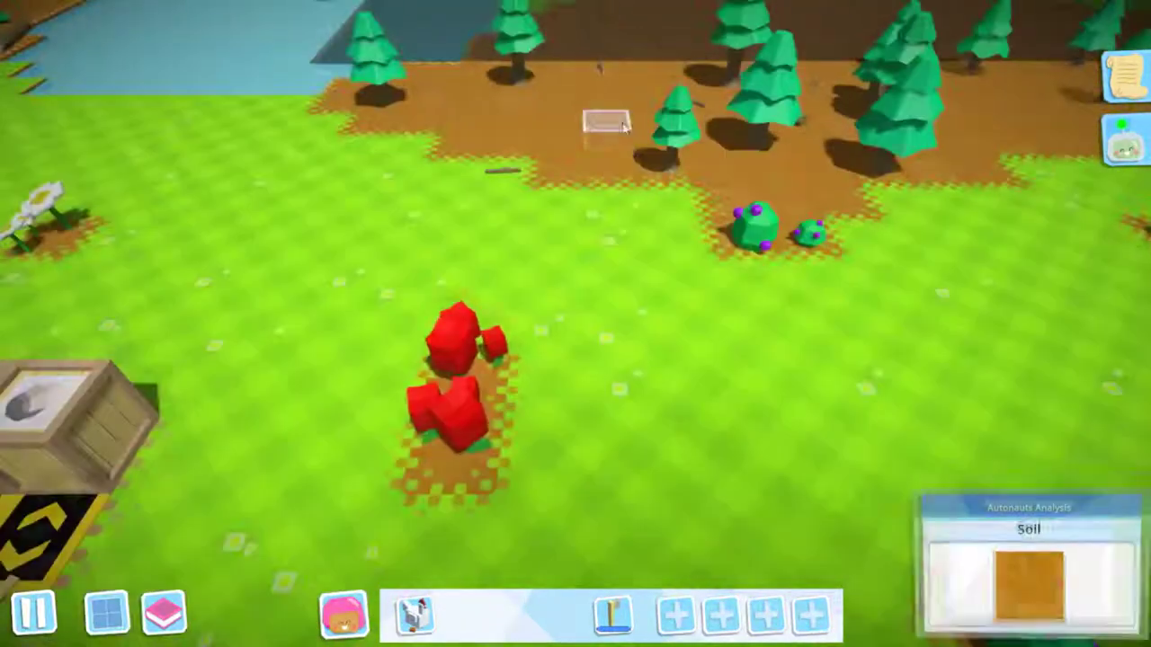
{"action": "left_click", "coordinate": [573, 159]}
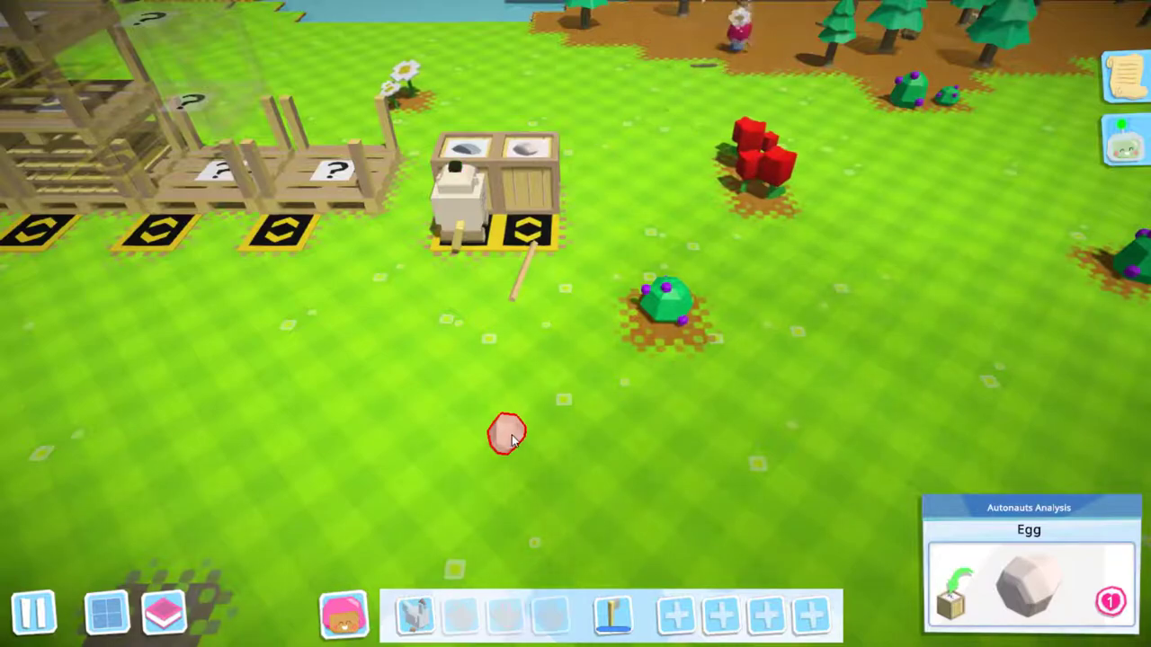
{"action": "left_click", "coordinate": [508, 434]}
Carry the chook in among the pine trees and set it down there.
{"action": "key", "text": "s"}
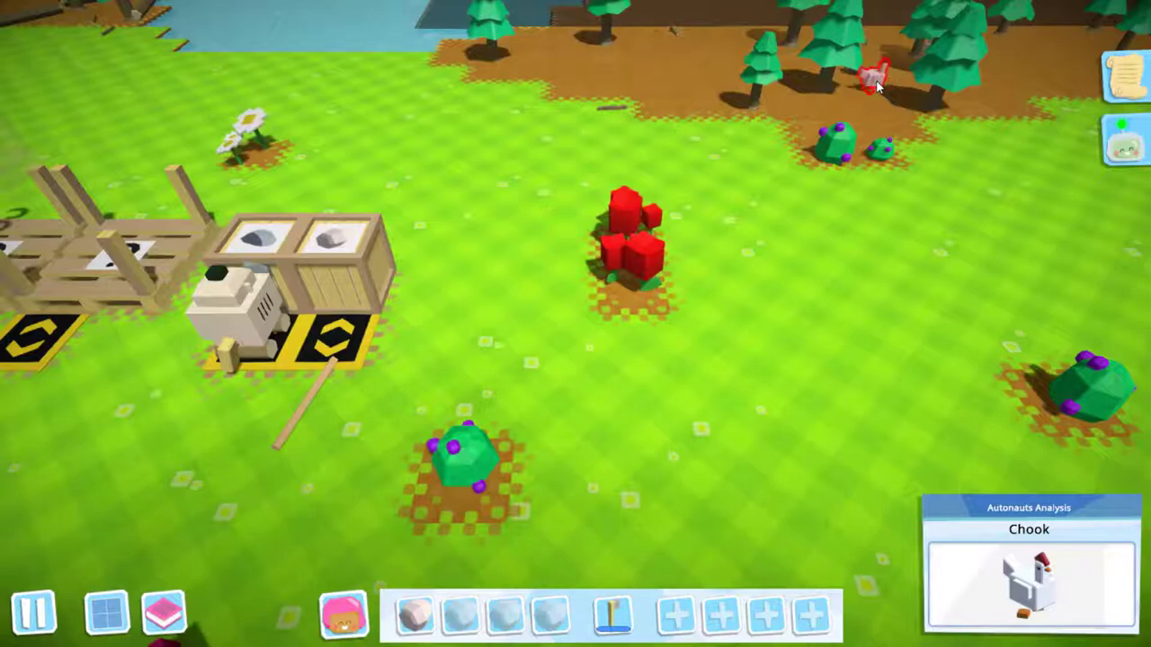
{"action": "left_click", "coordinate": [877, 82]}
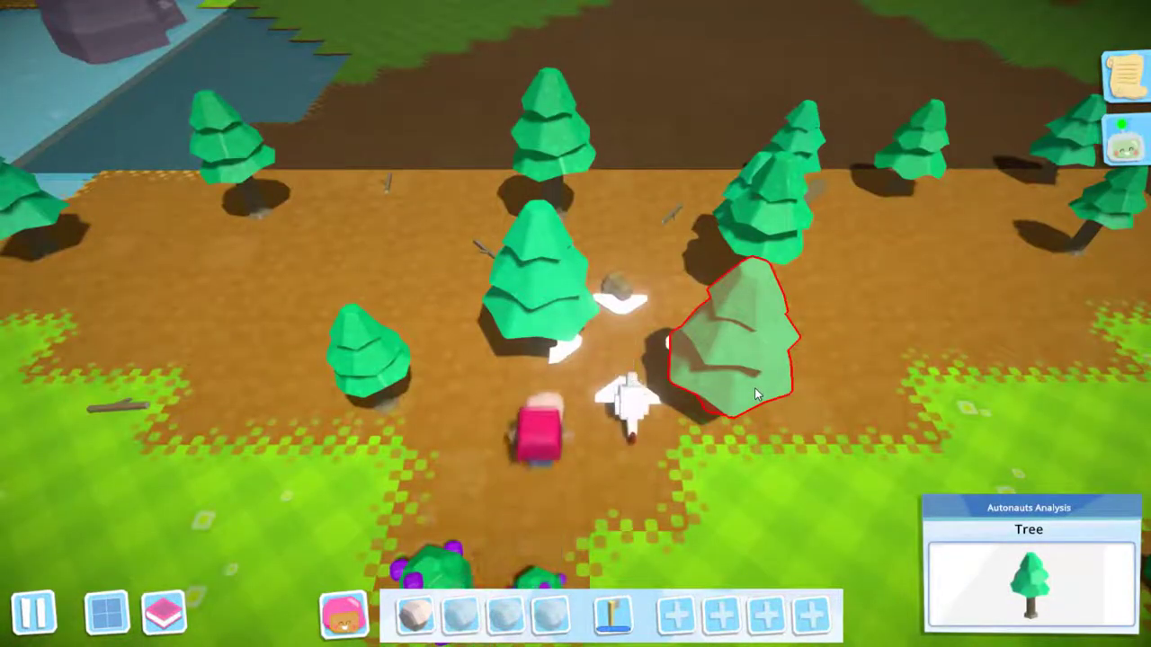
{"action": "left_click", "coordinate": [626, 420]}
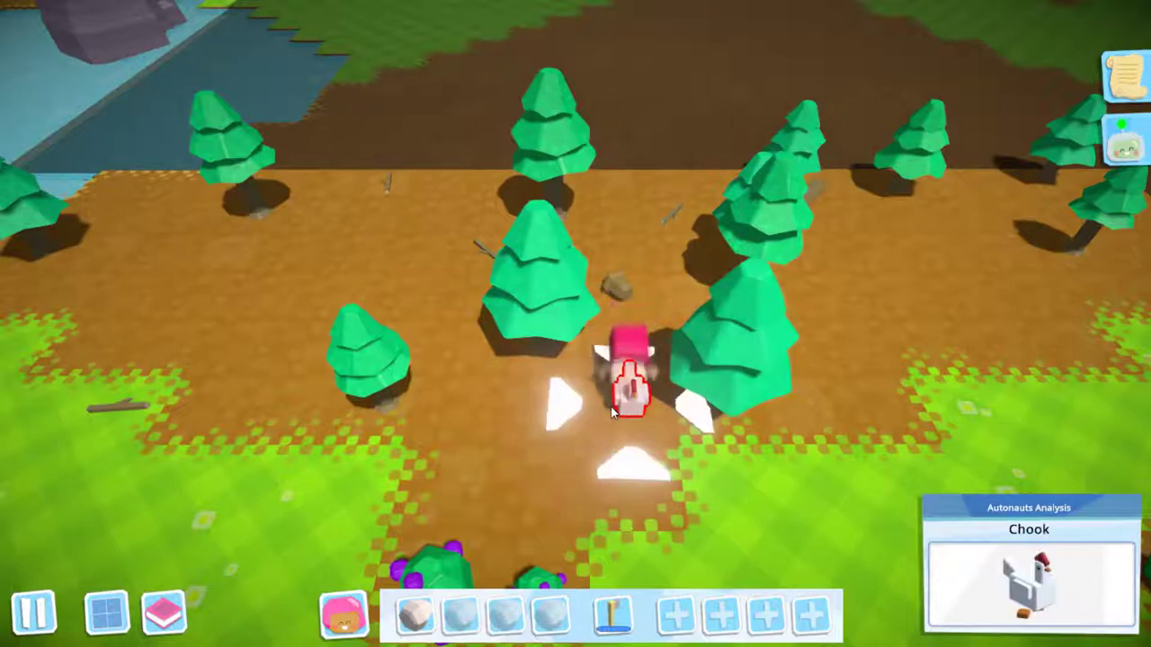
{"action": "left_click", "coordinate": [623, 296]}
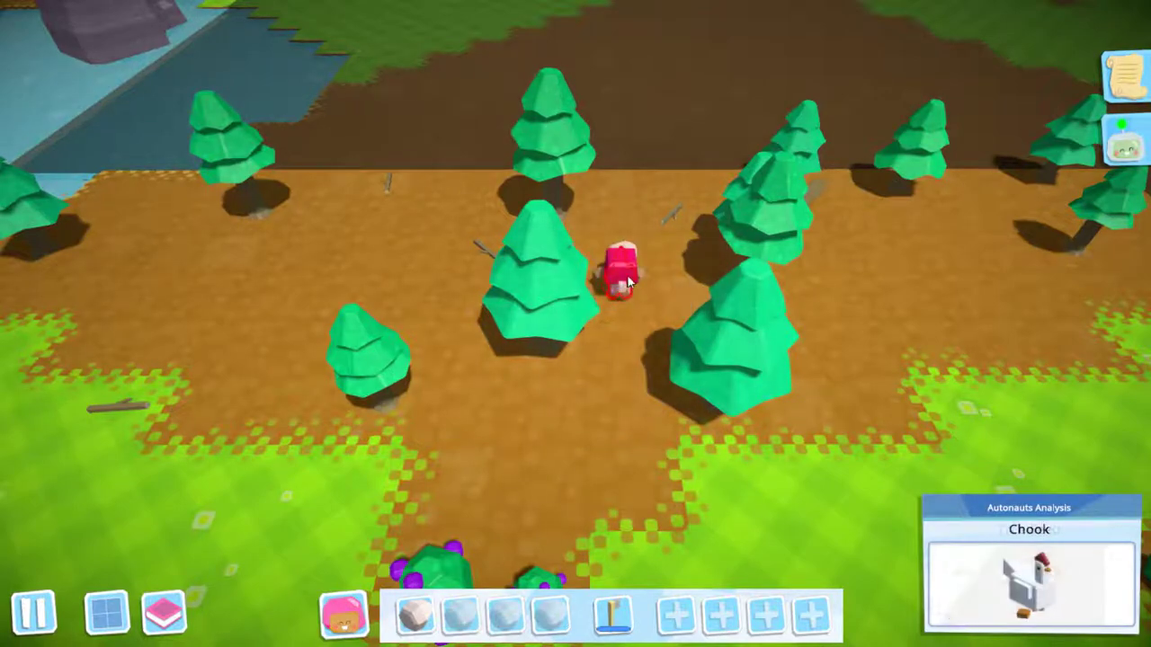
{"action": "left_click", "coordinate": [623, 287]}
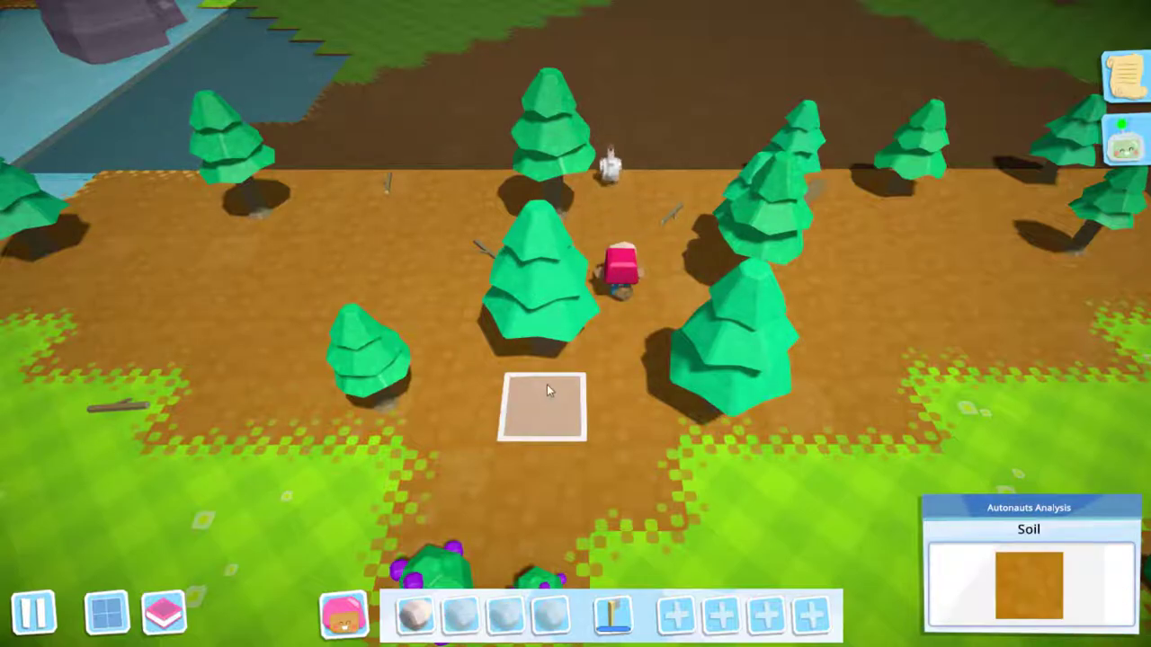
{"action": "key", "text": "space"}
{"action": "scroll", "coordinate": [546, 384], "scroll_direction": "down", "scroll_amount": 3}
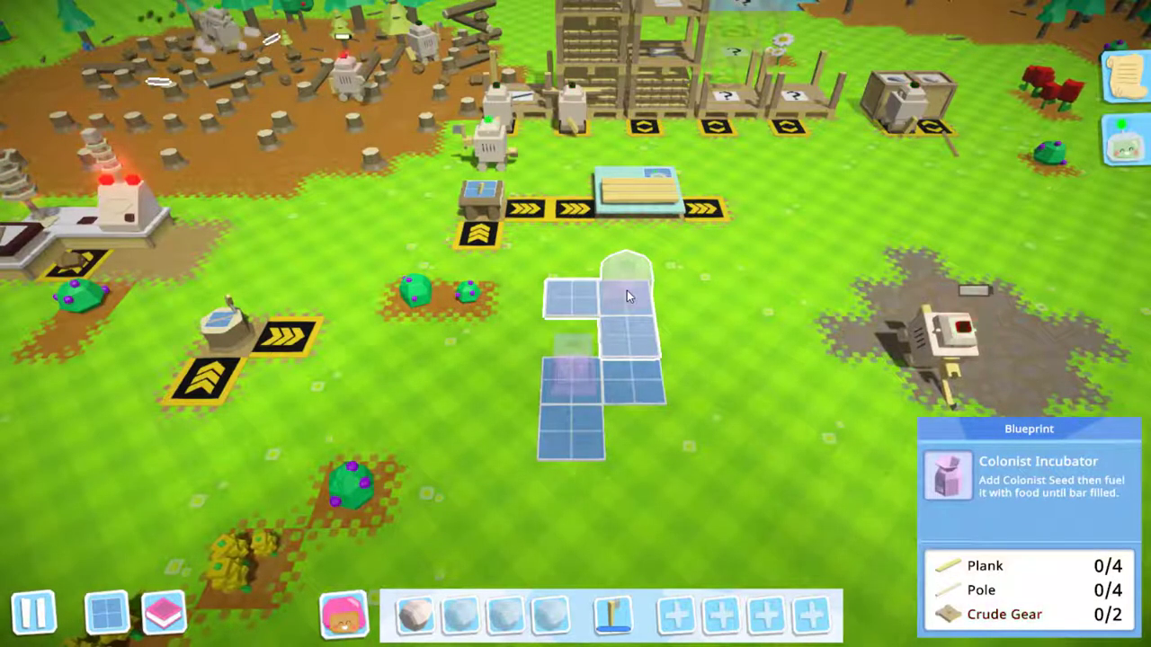
Start Tool Technology research at the Research Station, then pan toward the storage crates.
{"action": "key", "text": "a"}
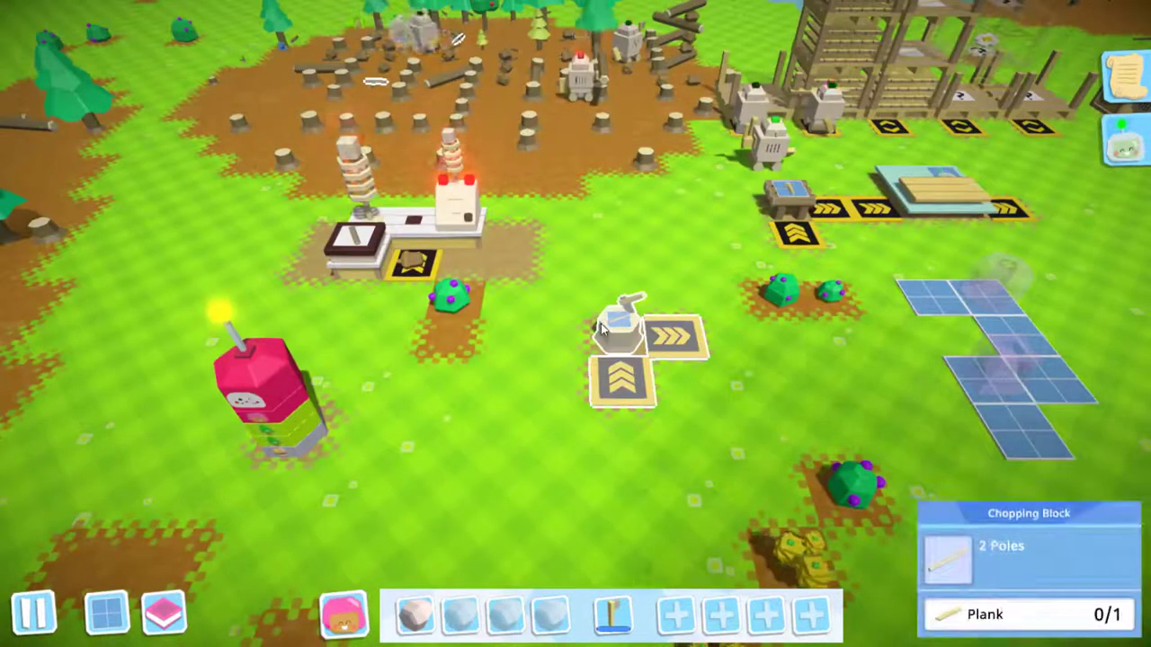
{"action": "scroll", "coordinate": [504, 359], "scroll_direction": "up", "scroll_amount": 3}
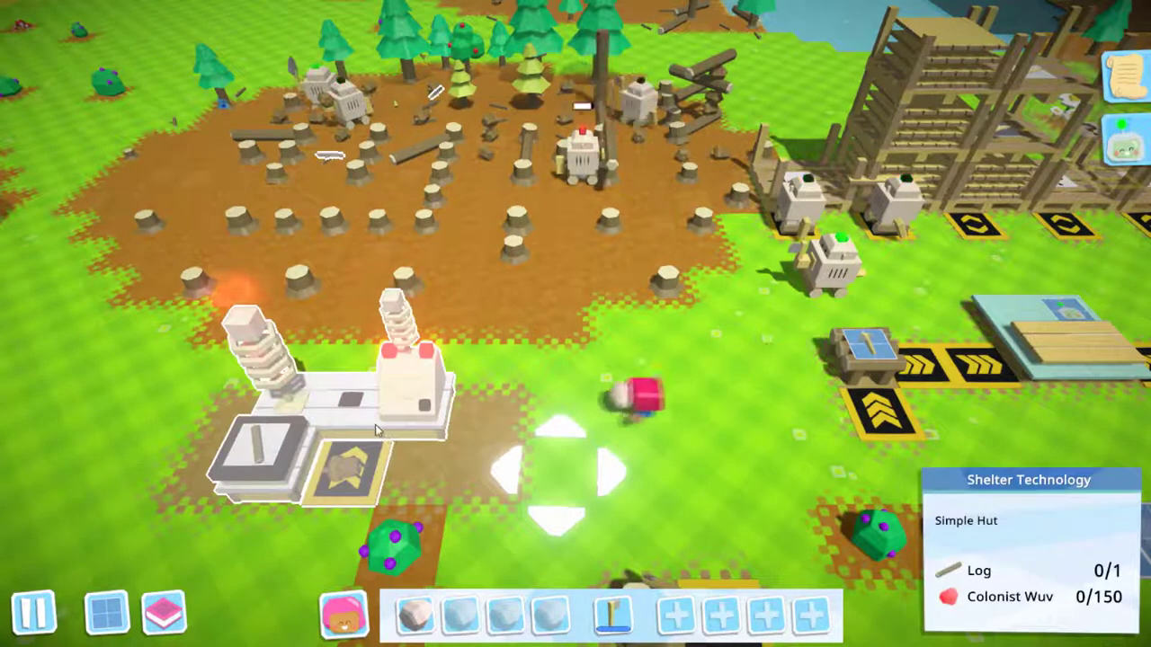
{"action": "left_click", "coordinate": [375, 419]}
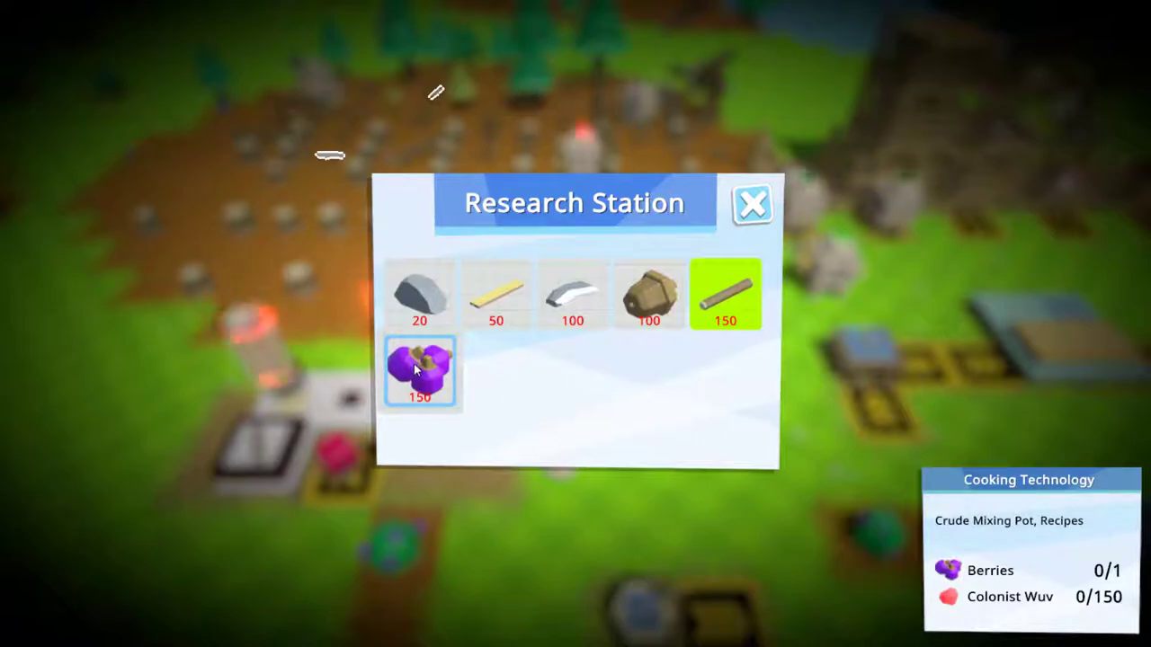
{"action": "left_click", "coordinate": [425, 305]}
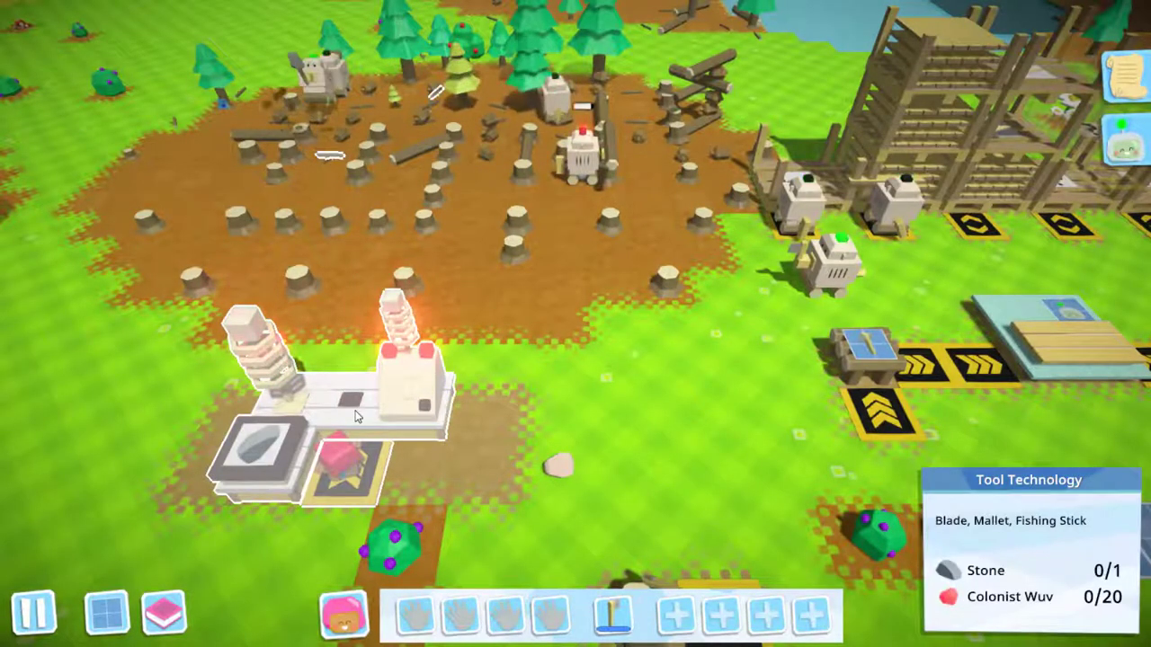
{"action": "key", "text": "d"}
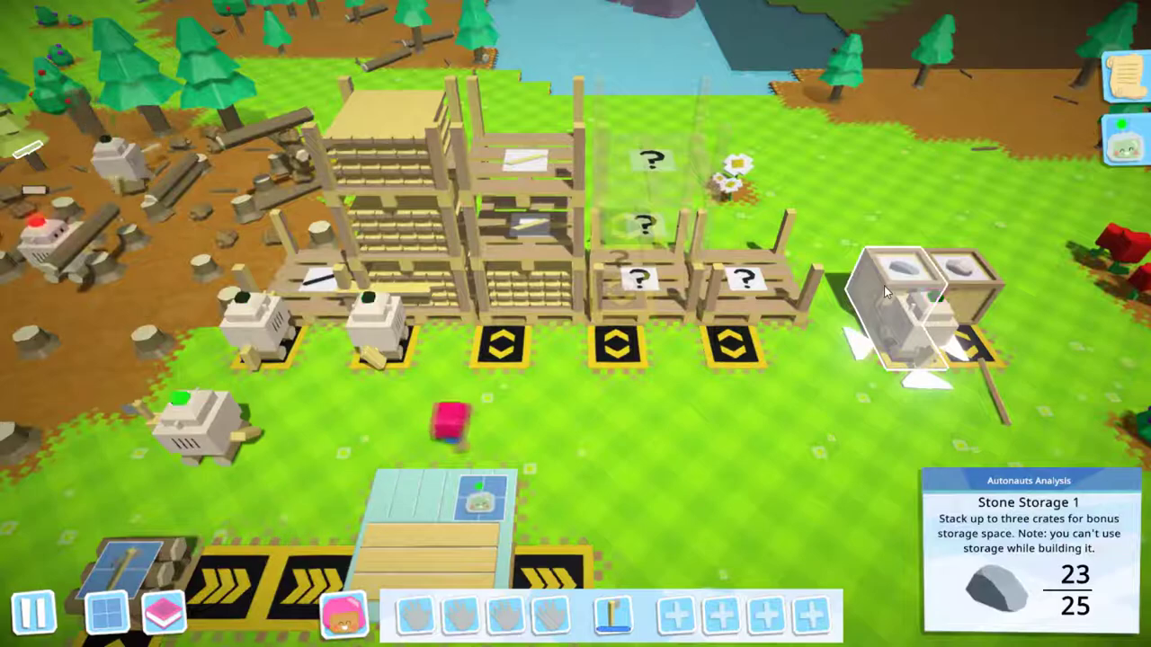
Take a stone from Stone Storage 1 and feed it into the research station.
{"action": "left_click", "coordinate": [884, 285]}
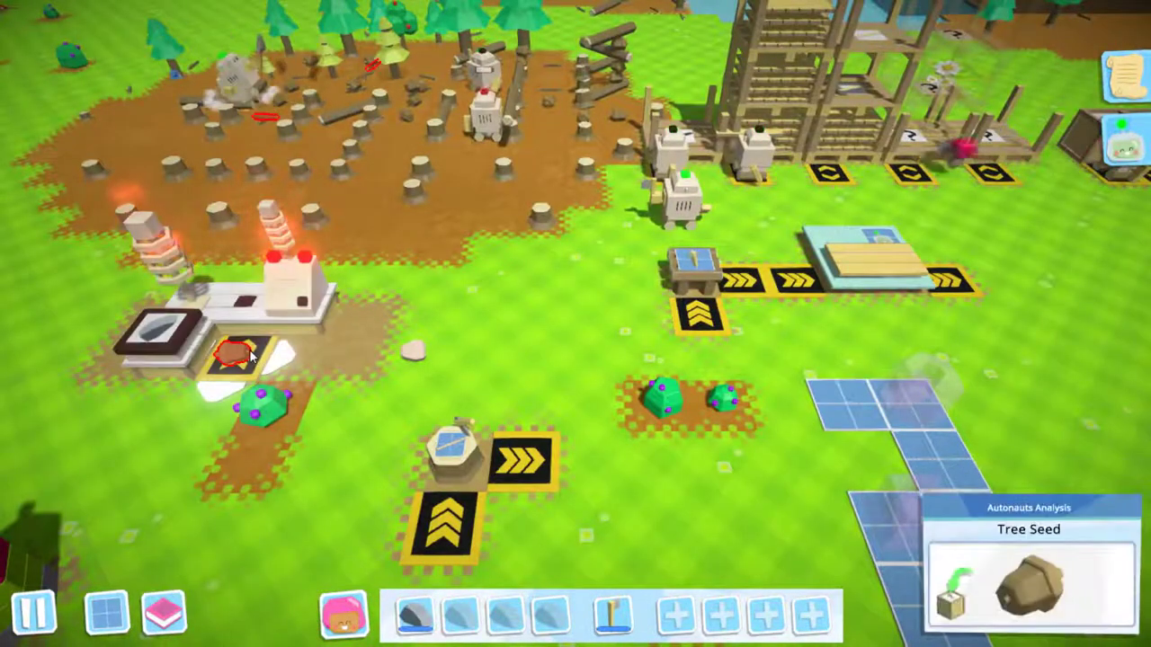
{"action": "left_click", "coordinate": [191, 338]}
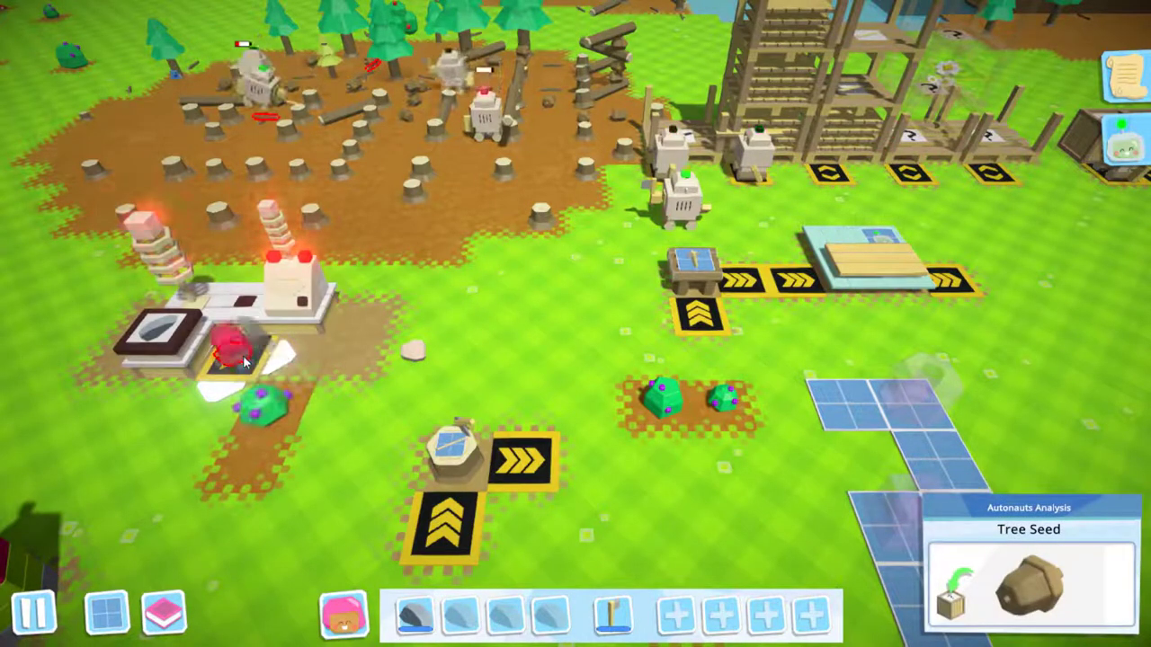
{"action": "left_click", "coordinate": [243, 359]}
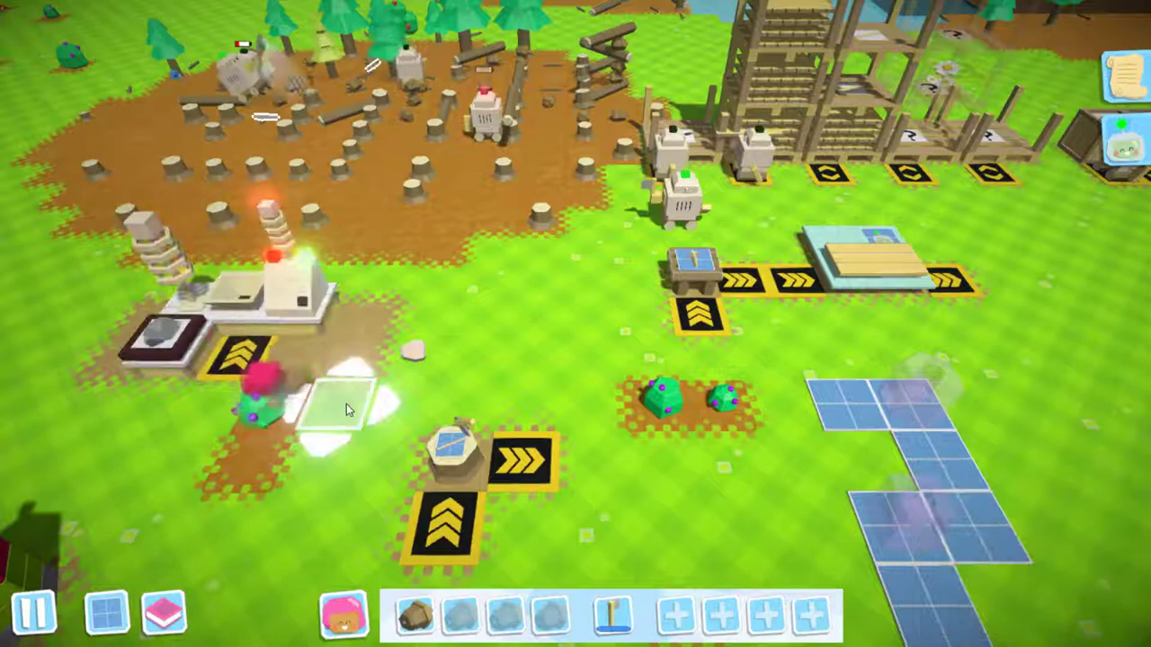
{"action": "left_click", "coordinate": [347, 404]}
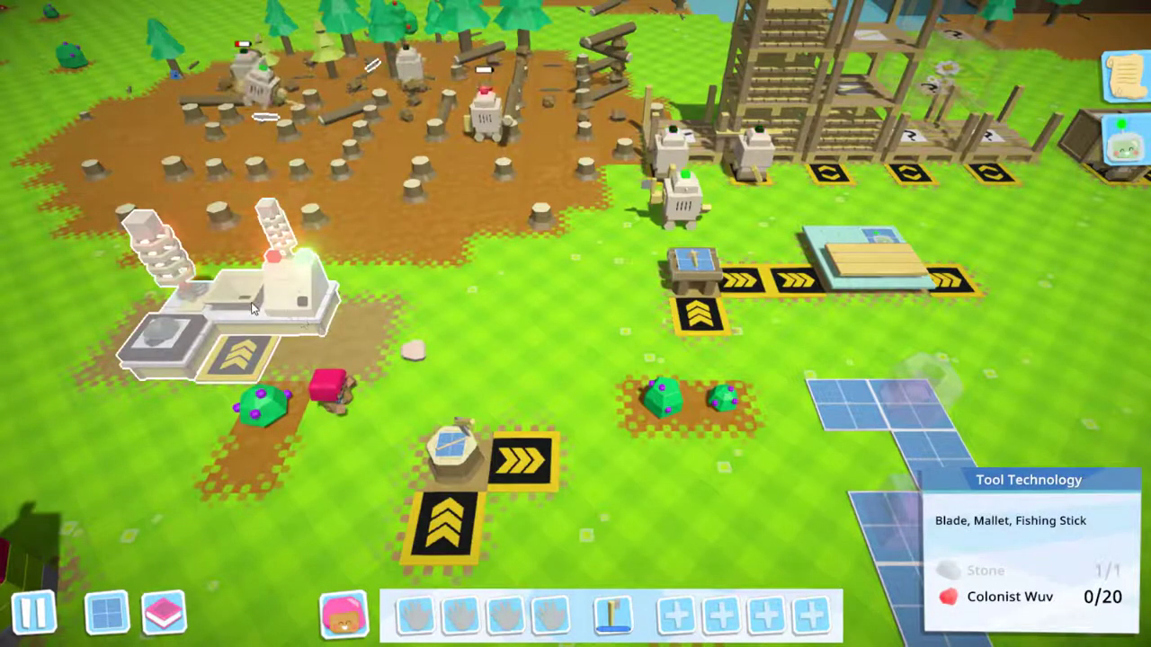
Bring the egg to the station and dismiss the Need Wuv notice requiring 20 Colonist Wuv.
{"action": "left_click", "coordinate": [409, 351]}
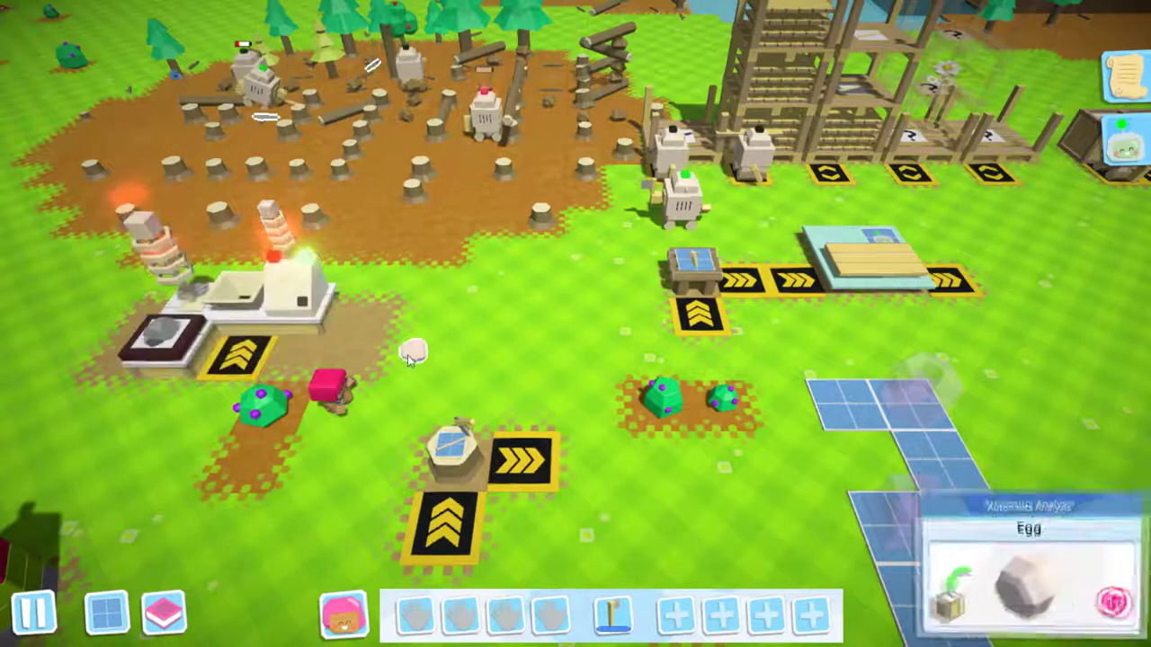
{"action": "left_click", "coordinate": [270, 341]}
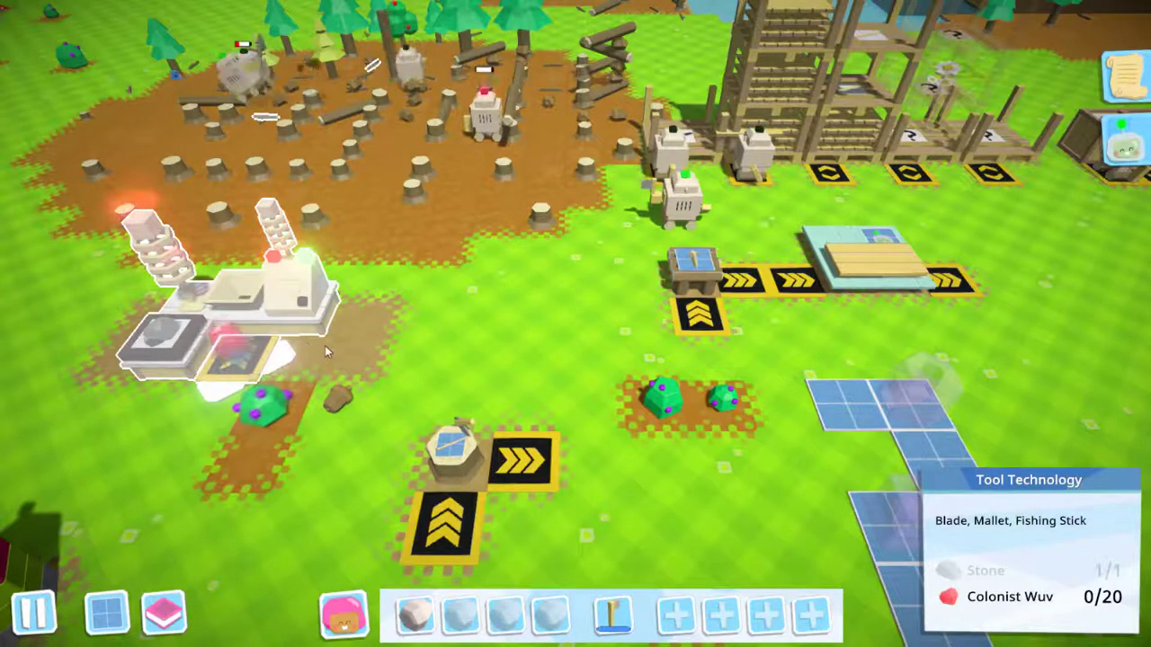
{"action": "left_click", "coordinate": [249, 358]}
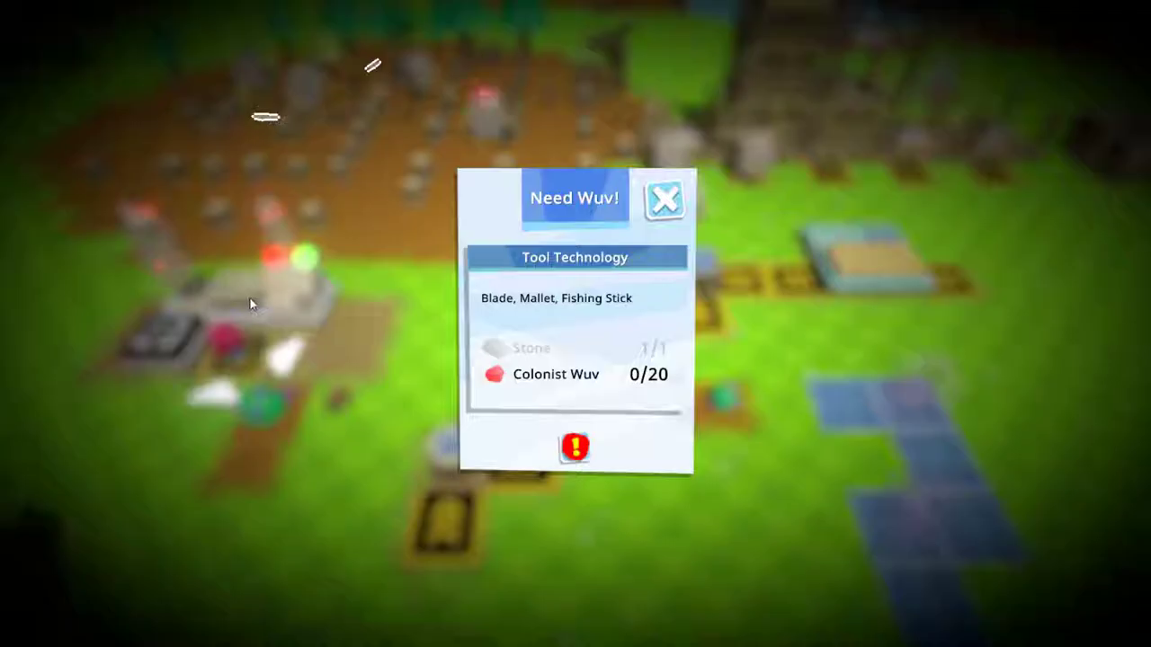
{"action": "left_click", "coordinate": [664, 199]}
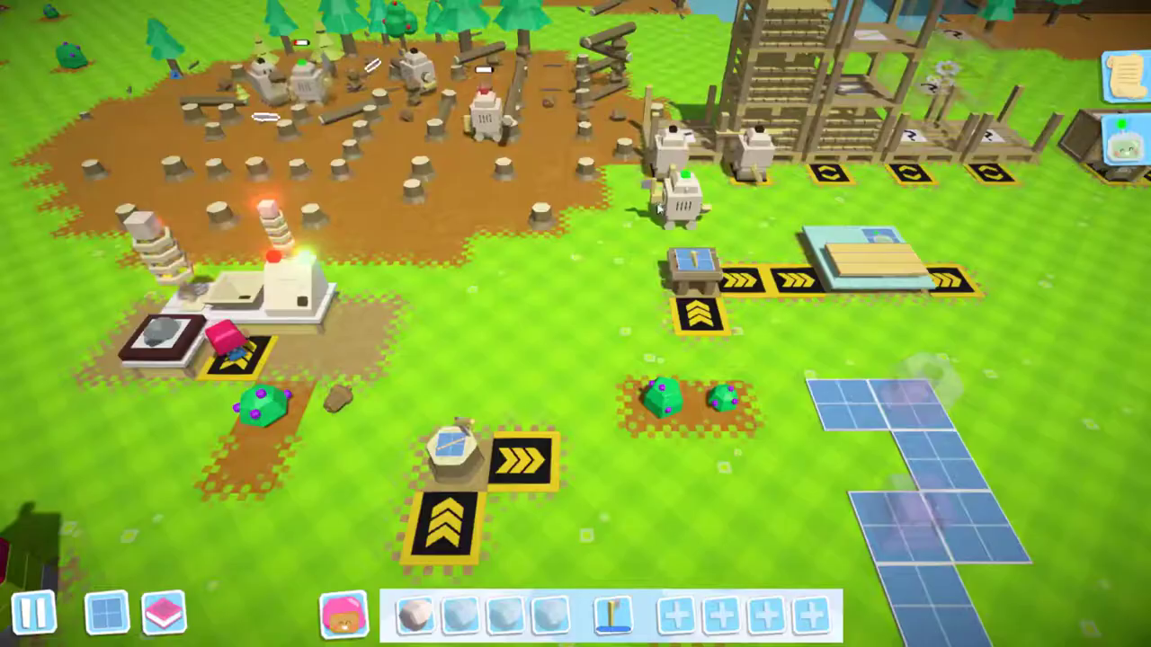
{"action": "left_click", "coordinate": [467, 409]}
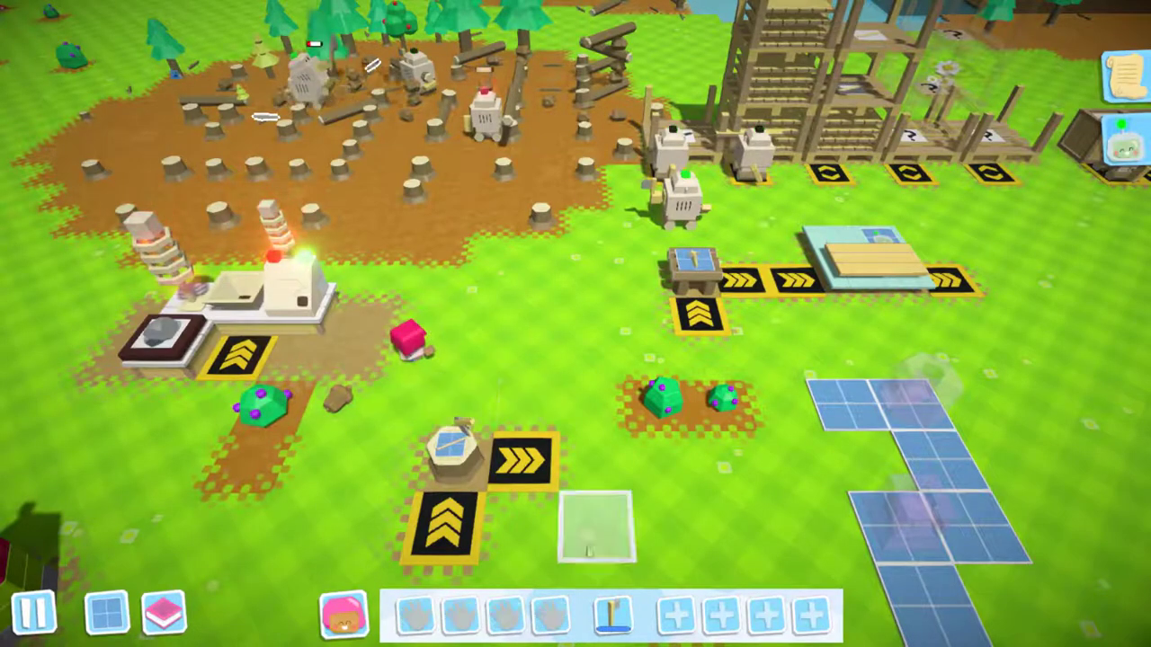
Walk across the tiles to the Crude Axe and pick it up.
{"action": "left_click", "coordinate": [410, 358]}
{"action": "left_click", "coordinate": [413, 332]}
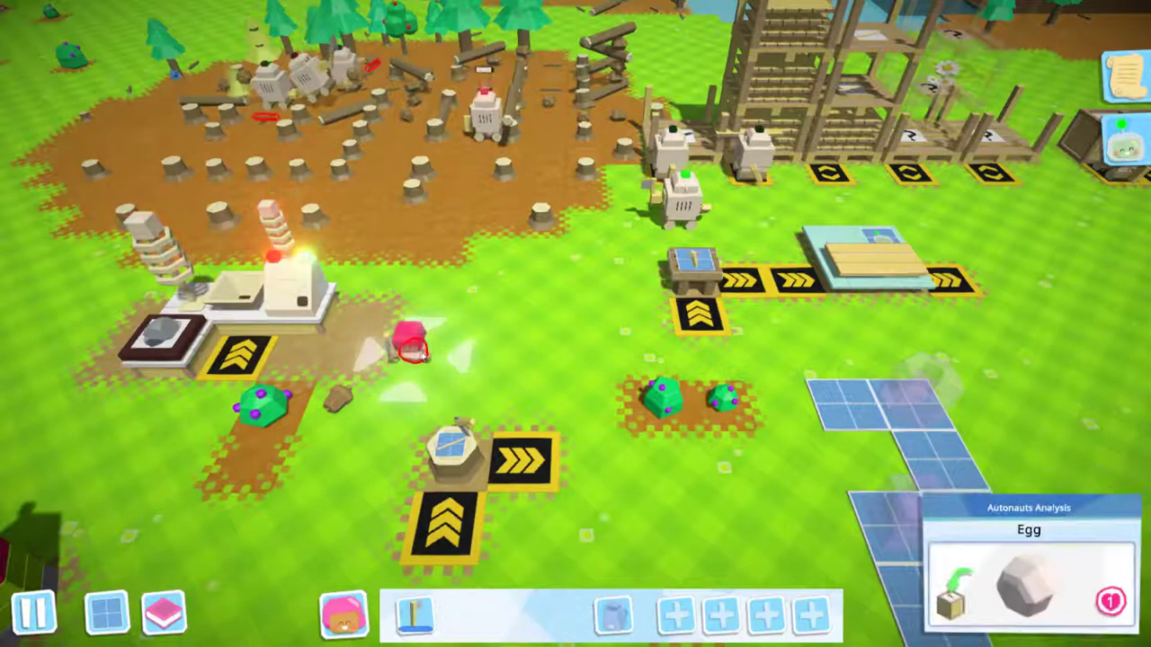
{"action": "left_click", "coordinate": [531, 346]}
{"action": "left_click", "coordinate": [531, 342]}
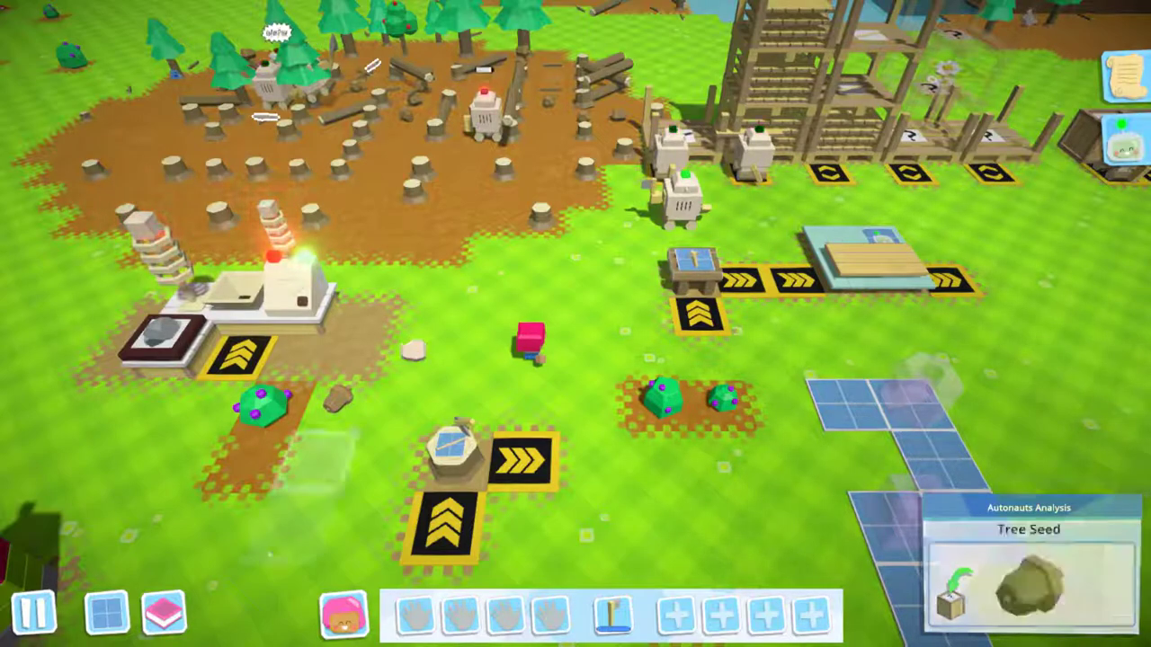
{"action": "key", "text": "i"}
{"action": "left_click", "coordinate": [300, 347]}
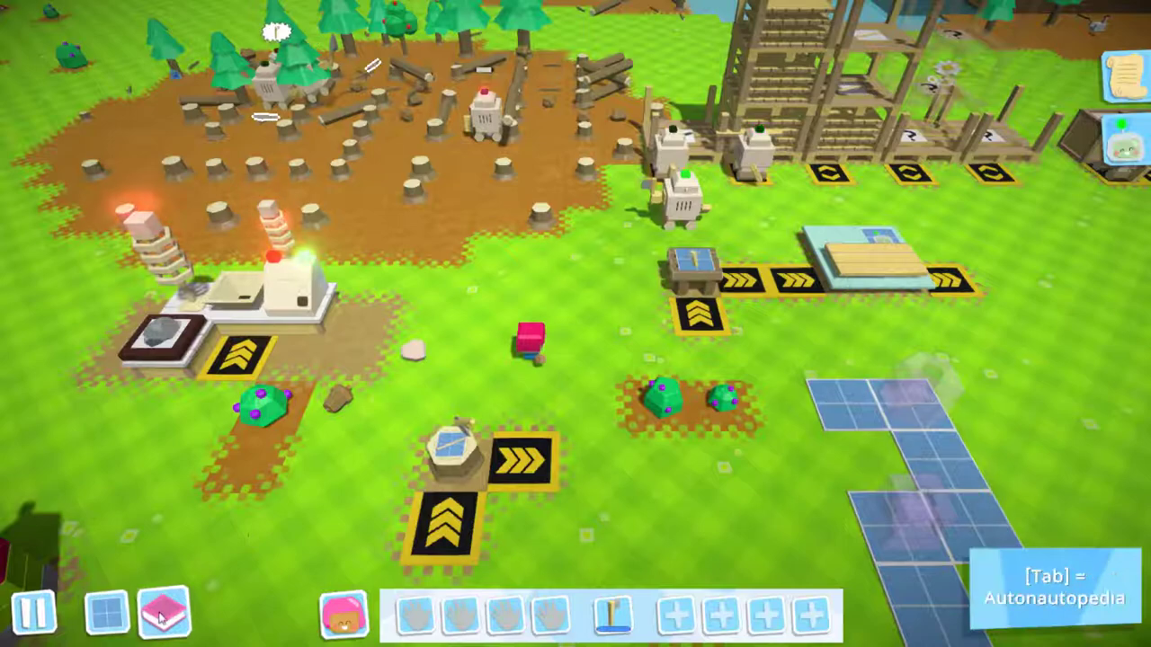
{"action": "key", "text": "Escape"}
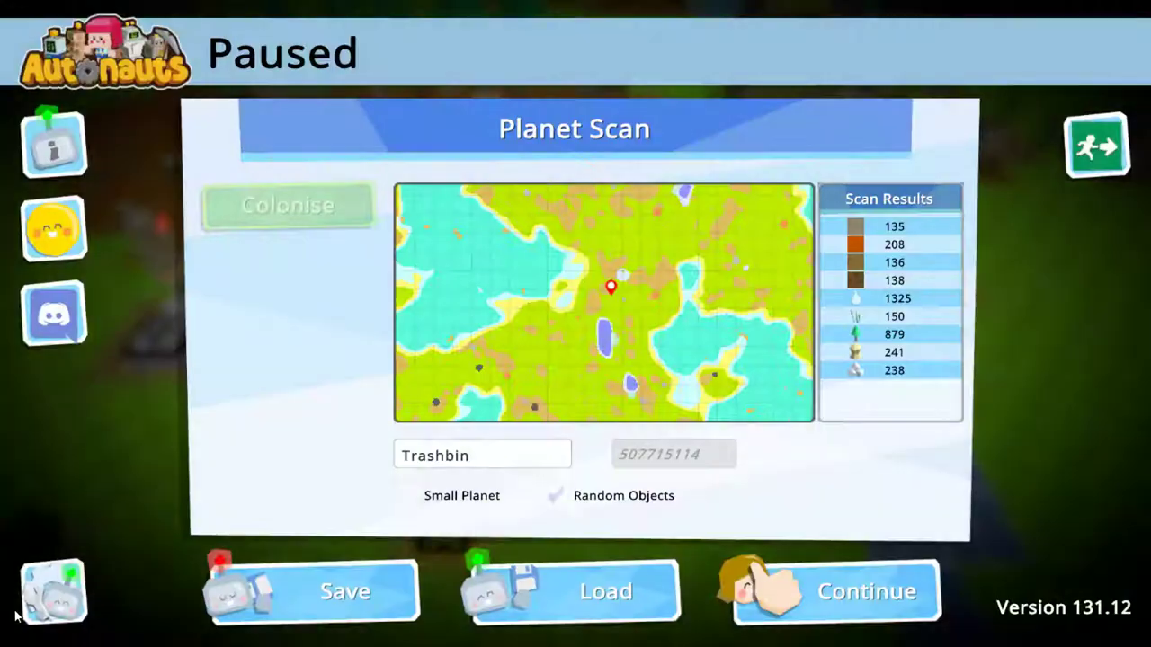
{"action": "left_click", "coordinate": [50, 227]}
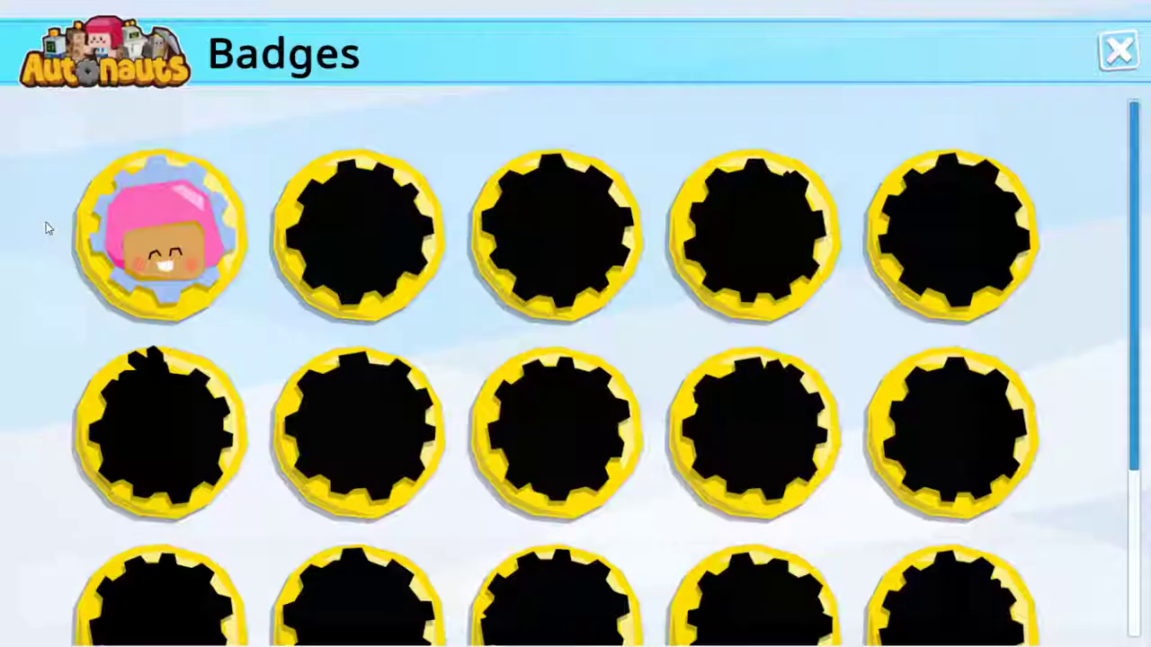
{"action": "left_click", "coordinate": [1120, 52]}
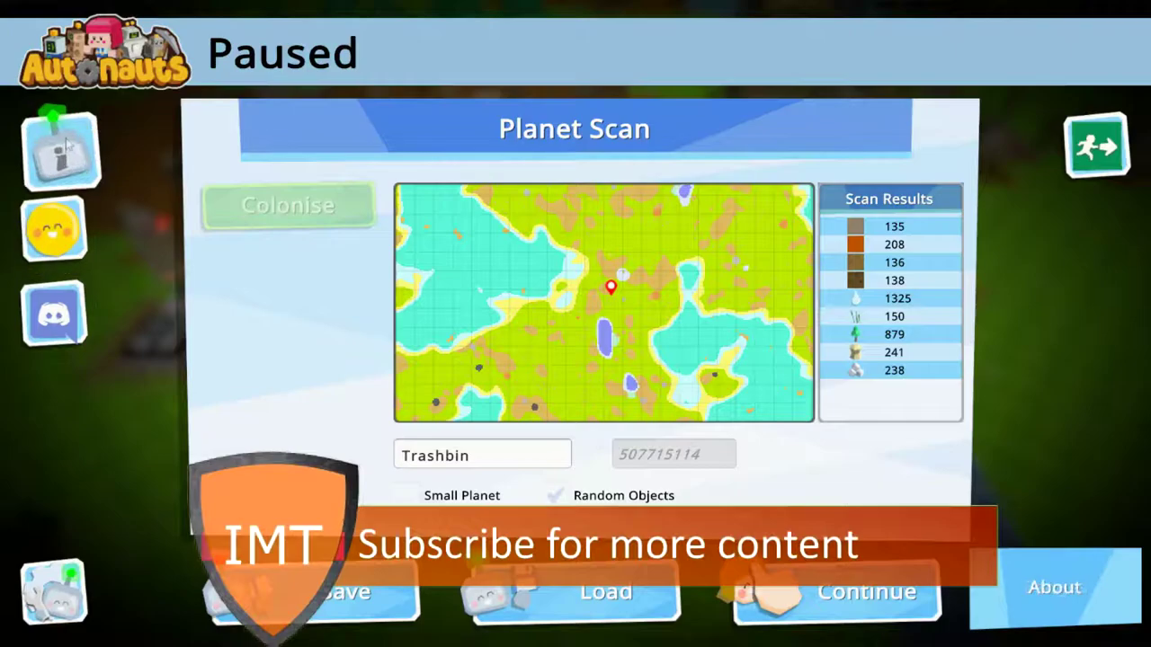
{"action": "left_click", "coordinate": [72, 144]}
{"action": "left_click", "coordinate": [769, 130]}
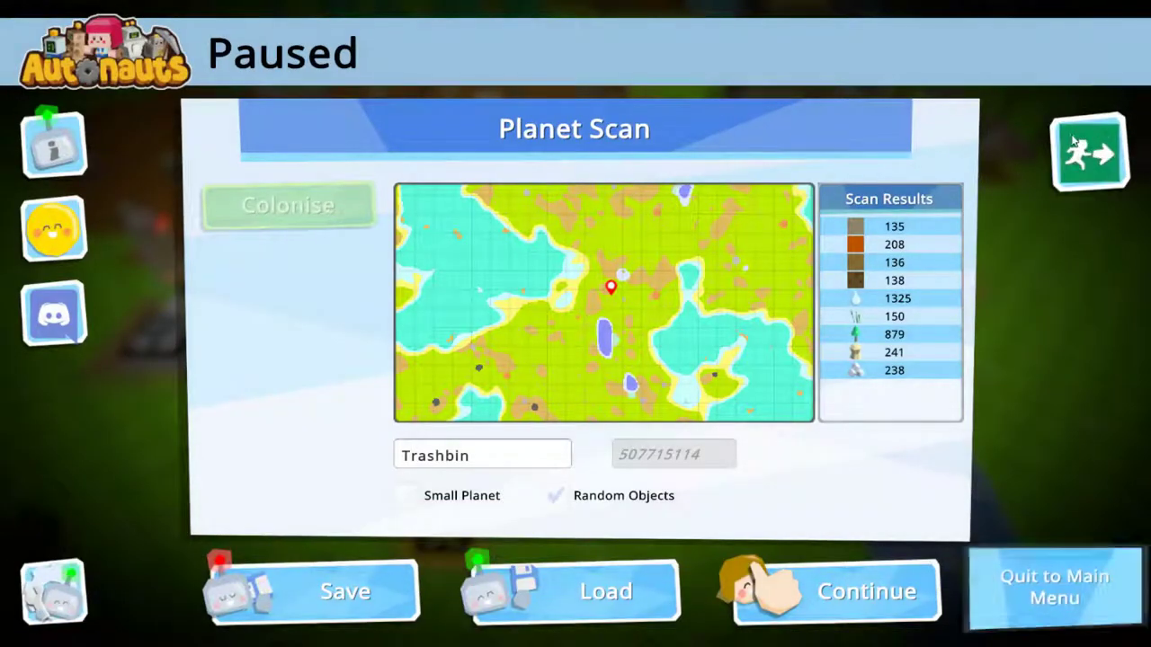
{"action": "left_click", "coordinate": [836, 584]}
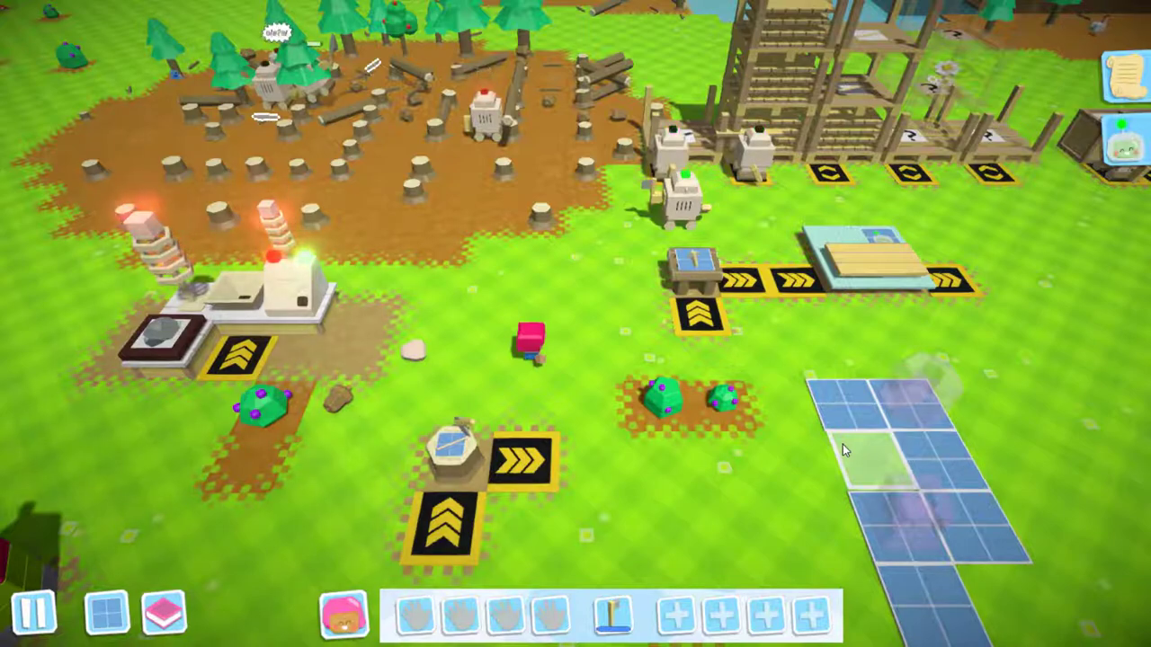
Inspect the bush and a forest bot, then beat the bush and pick up its berries.
{"action": "left_click", "coordinate": [663, 398]}
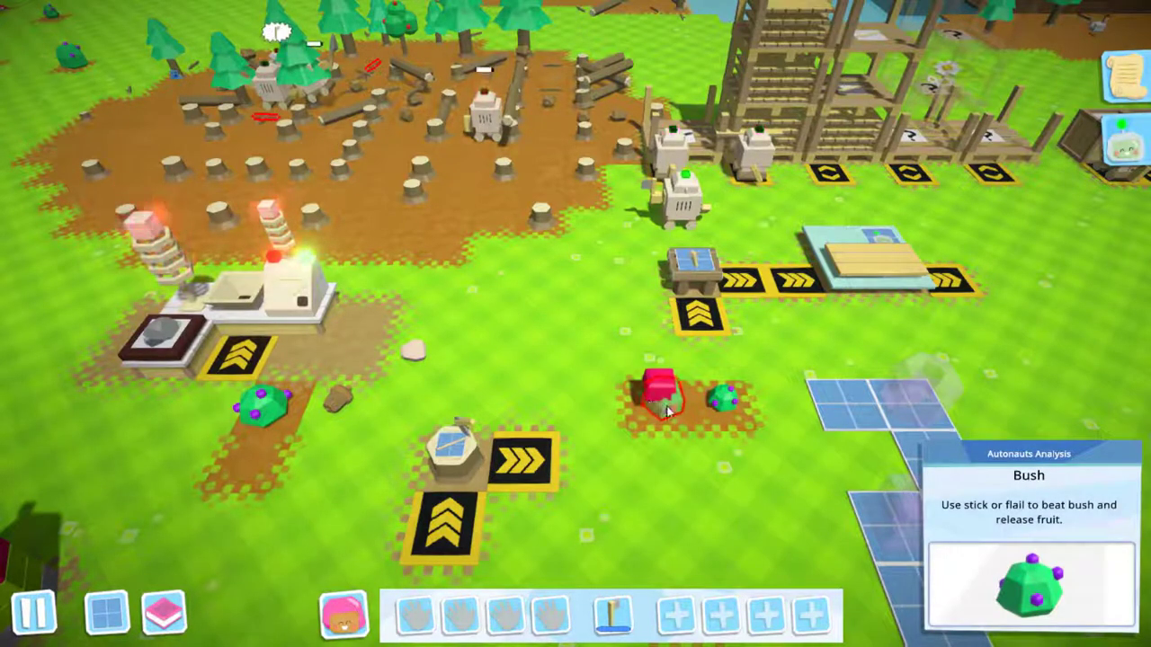
{"action": "left_click", "coordinate": [524, 459]}
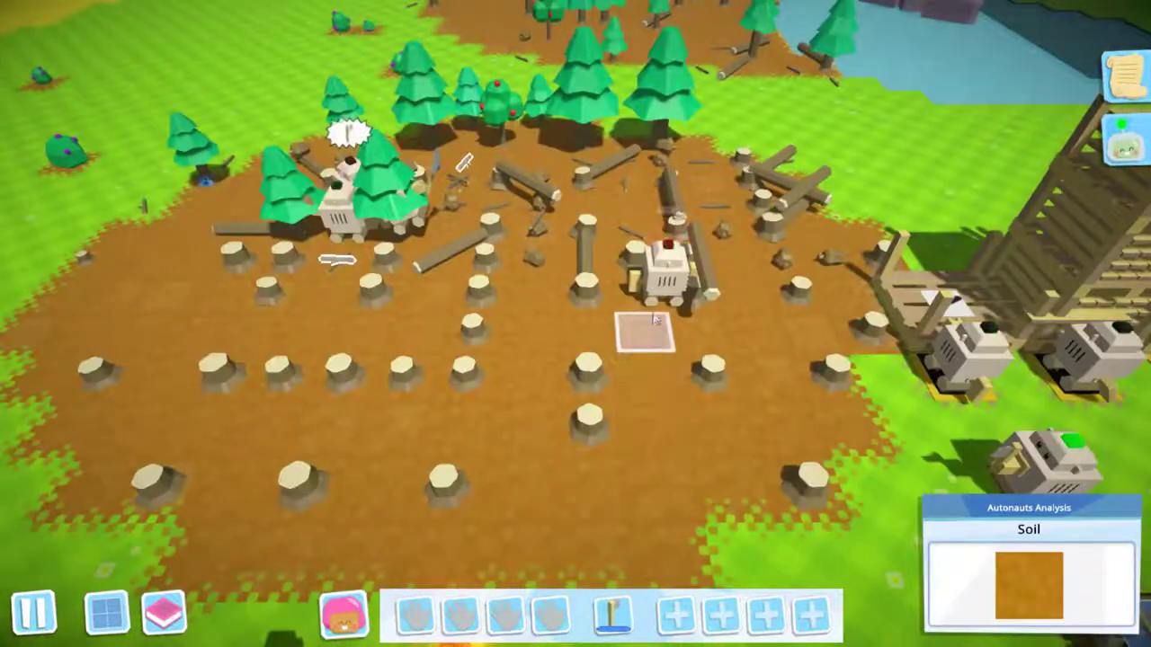
{"action": "left_click", "coordinate": [663, 300]}
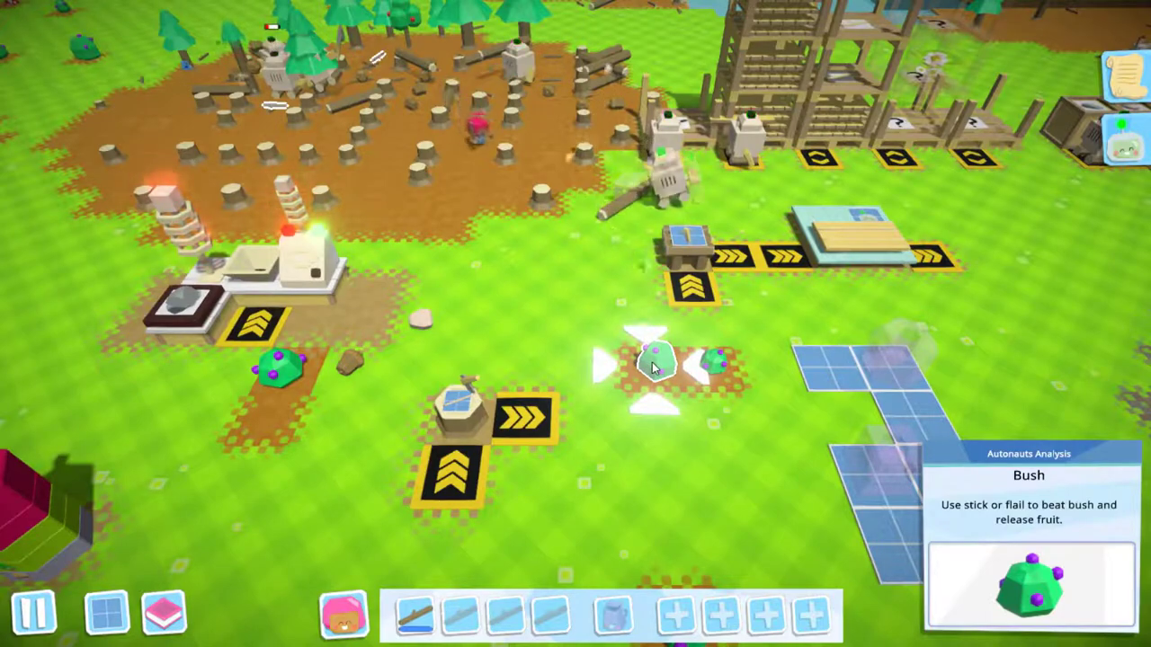
{"action": "left_click", "coordinate": [655, 364]}
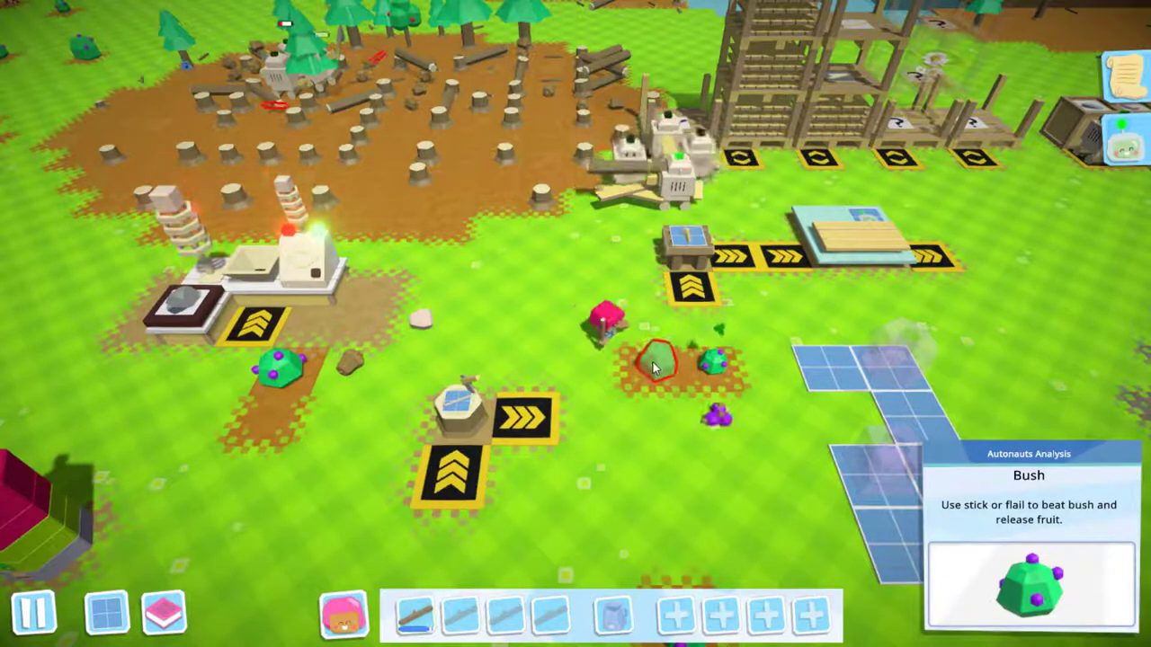
{"action": "key", "text": "q"}
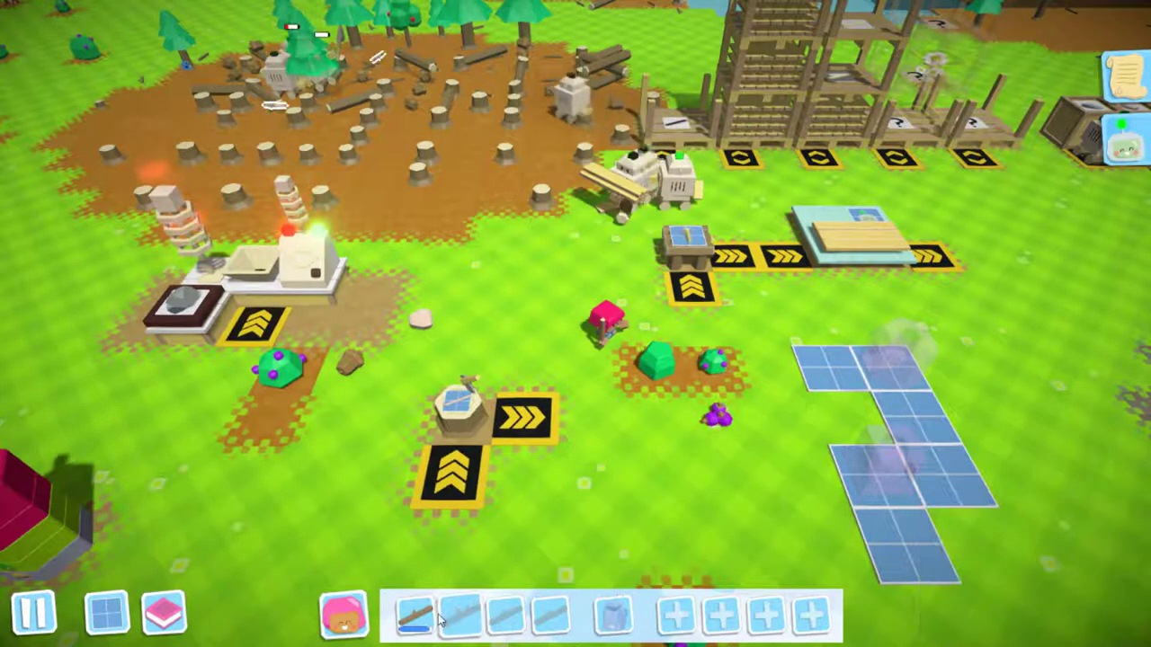
{"action": "left_click", "coordinate": [719, 413]}
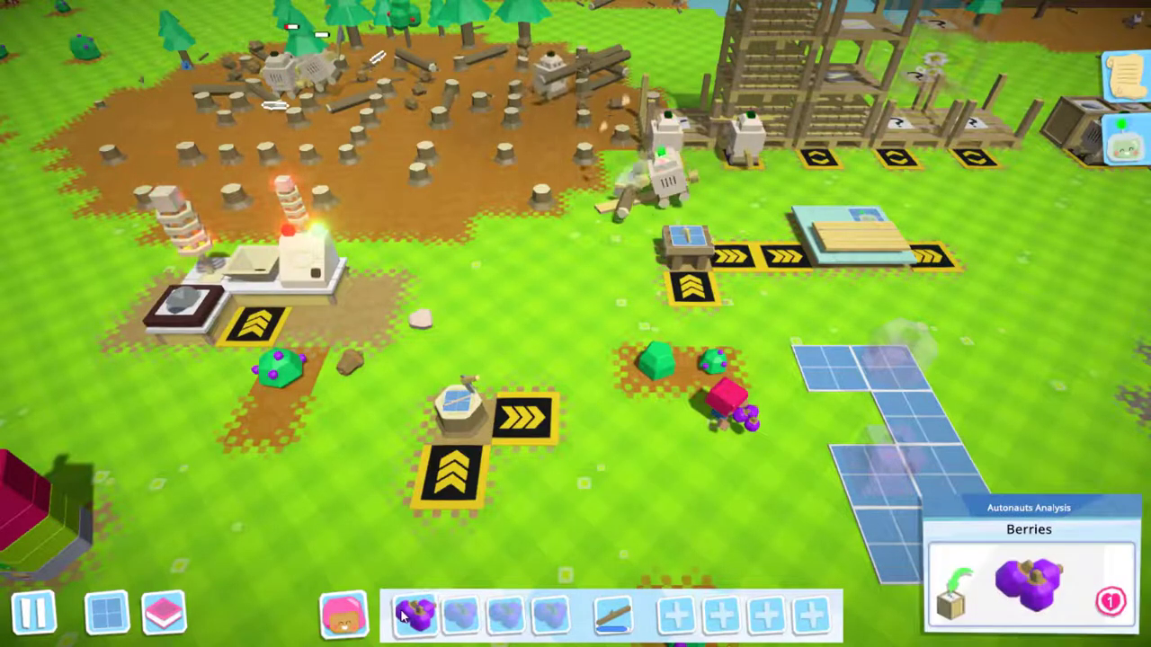
Open and close the inventory, swap the stick and berries, then drop and re-pick the berries.
{"action": "left_click", "coordinate": [346, 614]}
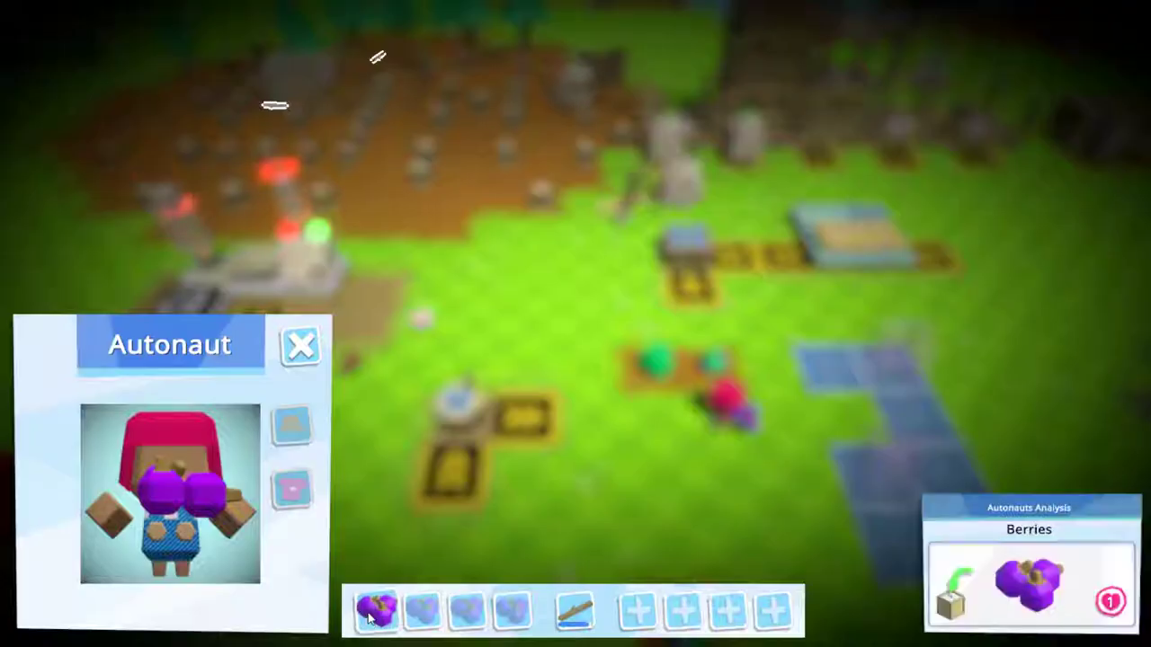
{"action": "left_click", "coordinate": [301, 347]}
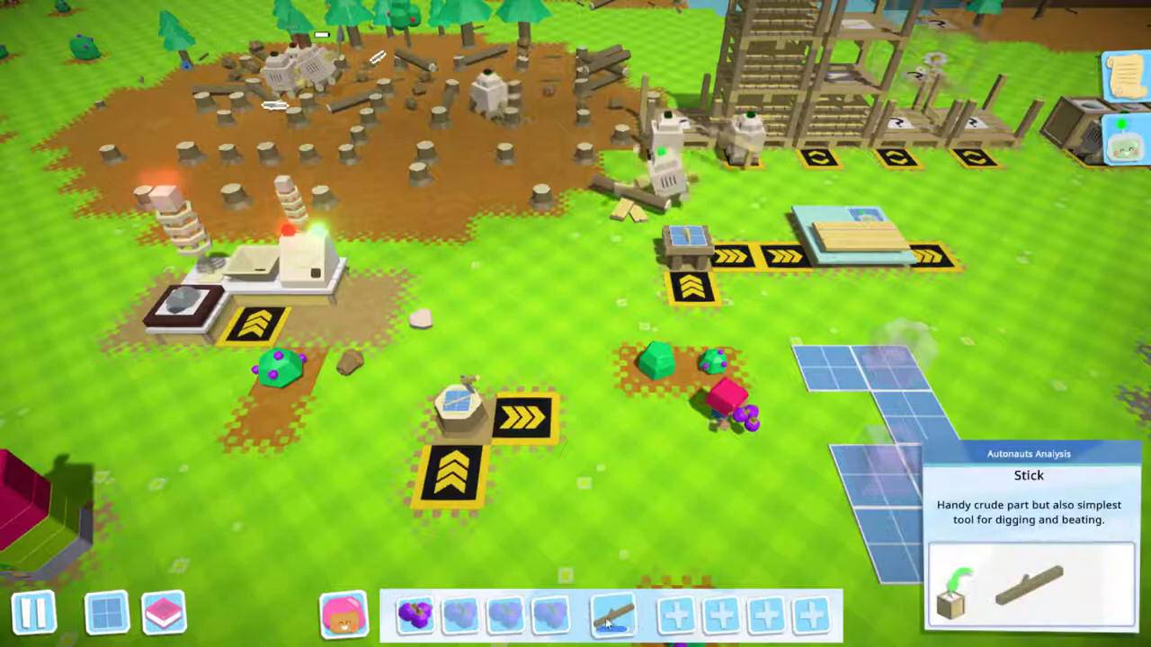
{"action": "mouse_move", "coordinate": [415, 614]}
{"action": "left_mouse_down"}
{"action": "mouse_move", "coordinate": [611, 614]}
{"action": "mouse_move", "coordinate": [415, 614]}
{"action": "left_mouse_up"}
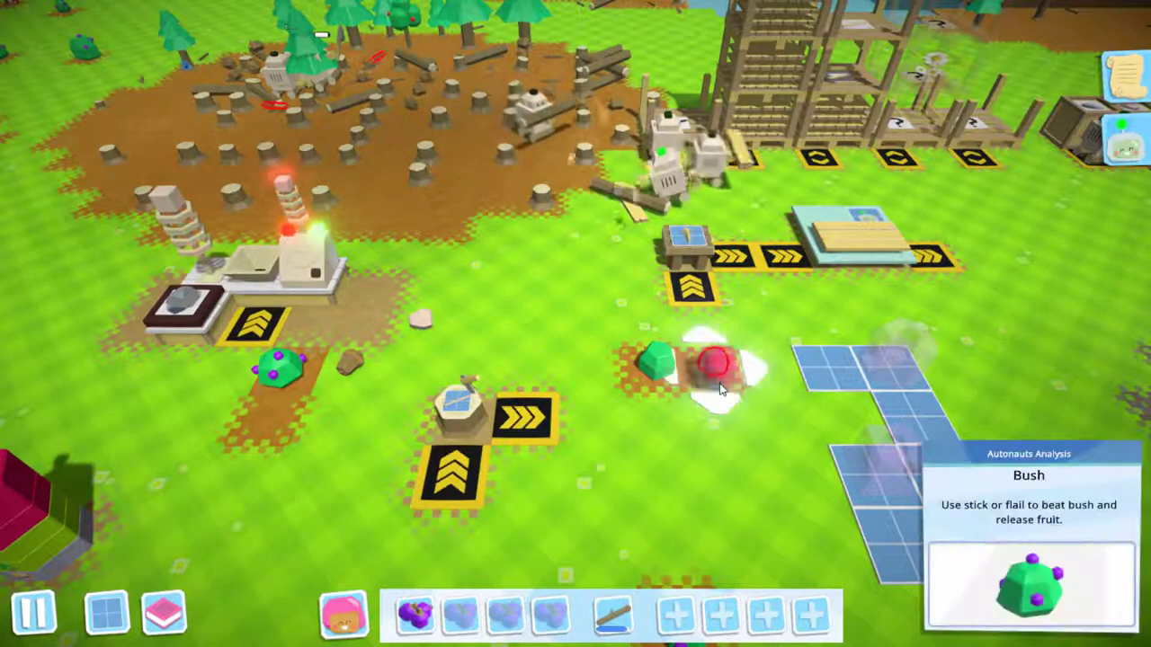
{"action": "left_click", "coordinate": [720, 386]}
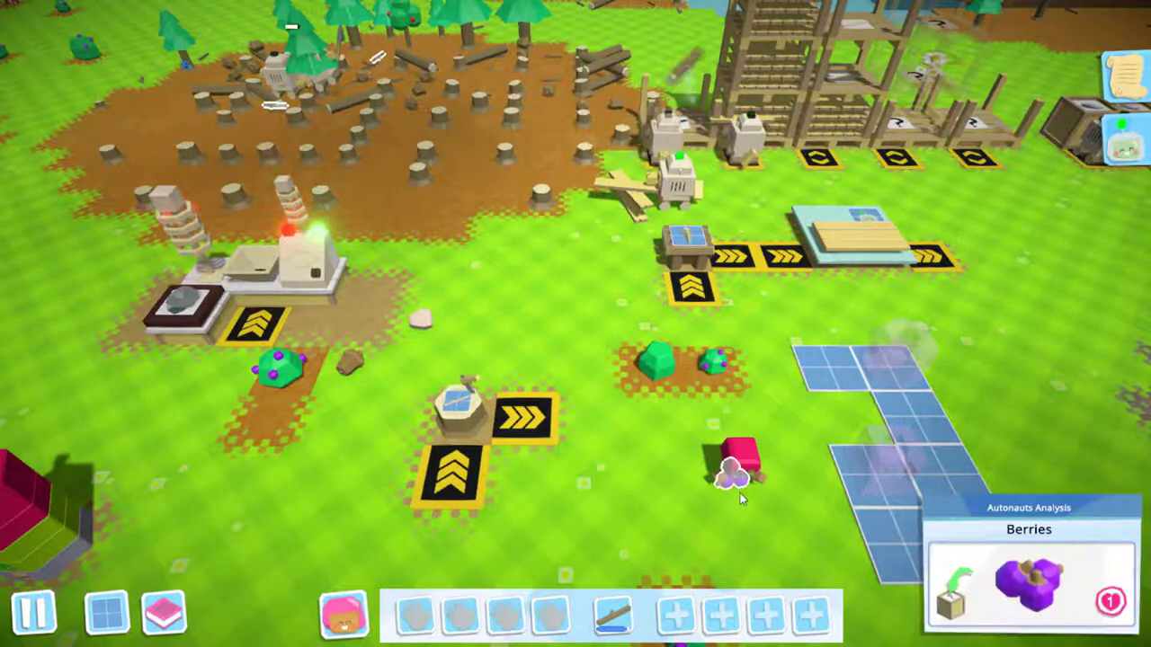
{"action": "left_click", "coordinate": [739, 490]}
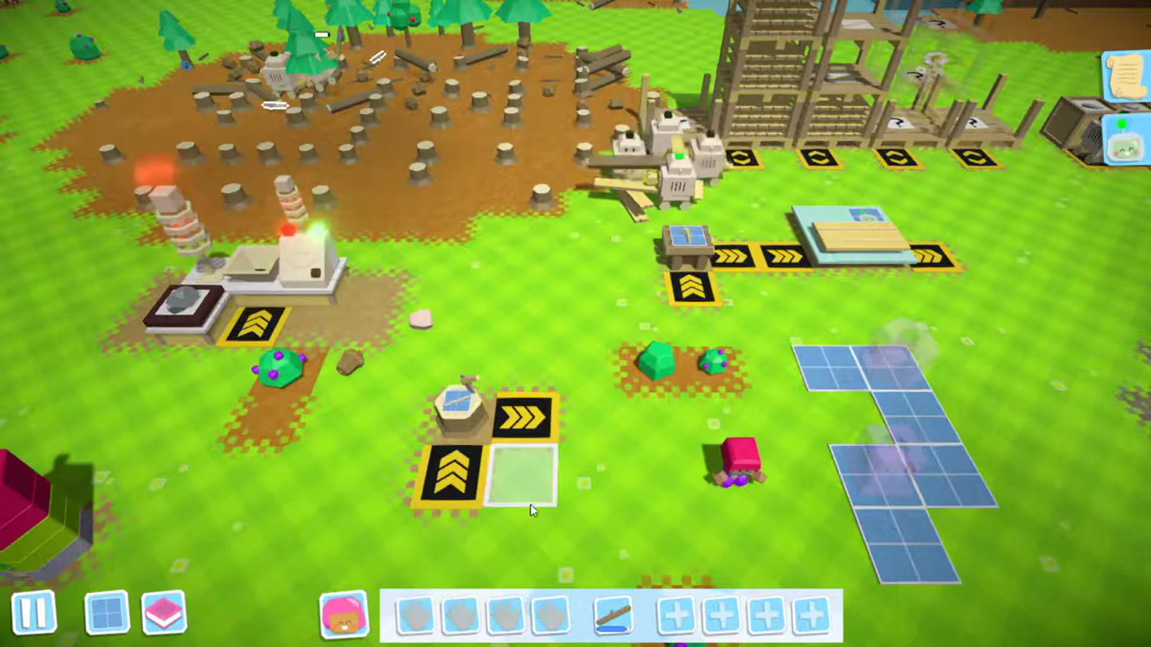
Browse the Workshop and Colonisation structures in the build list, then close it.
{"action": "left_click", "coordinate": [108, 614]}
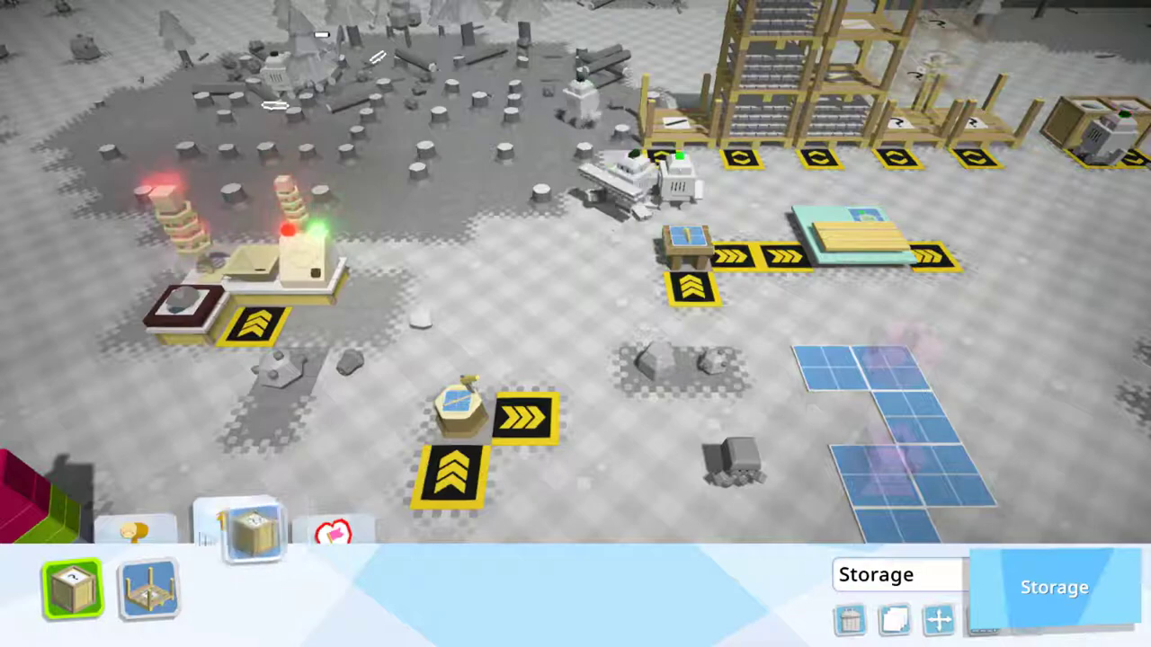
{"action": "left_click", "coordinate": [238, 531]}
{"action": "left_click", "coordinate": [337, 532]}
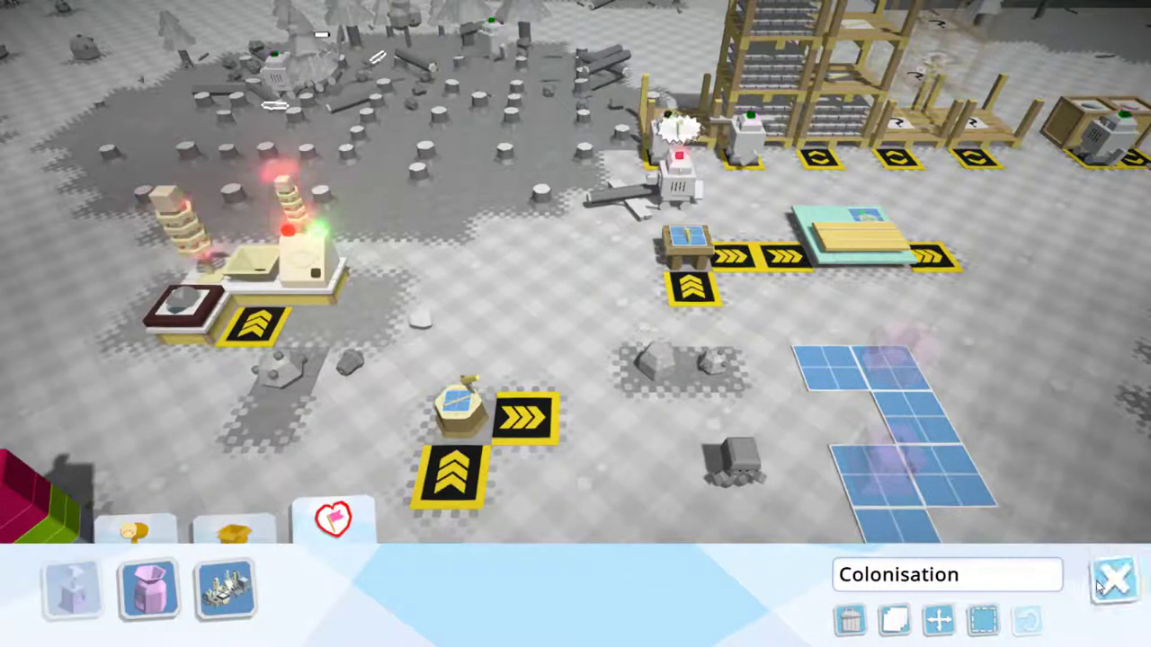
{"action": "left_click", "coordinate": [1113, 580]}
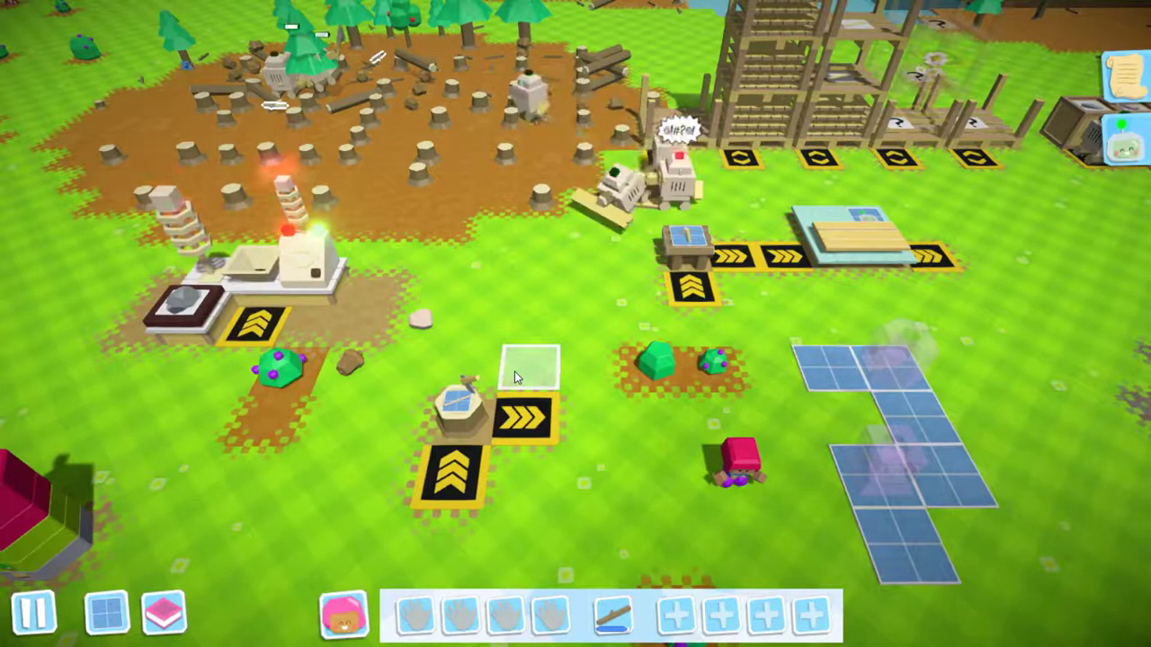
{"action": "mouse_move", "coordinate": [691, 257]}
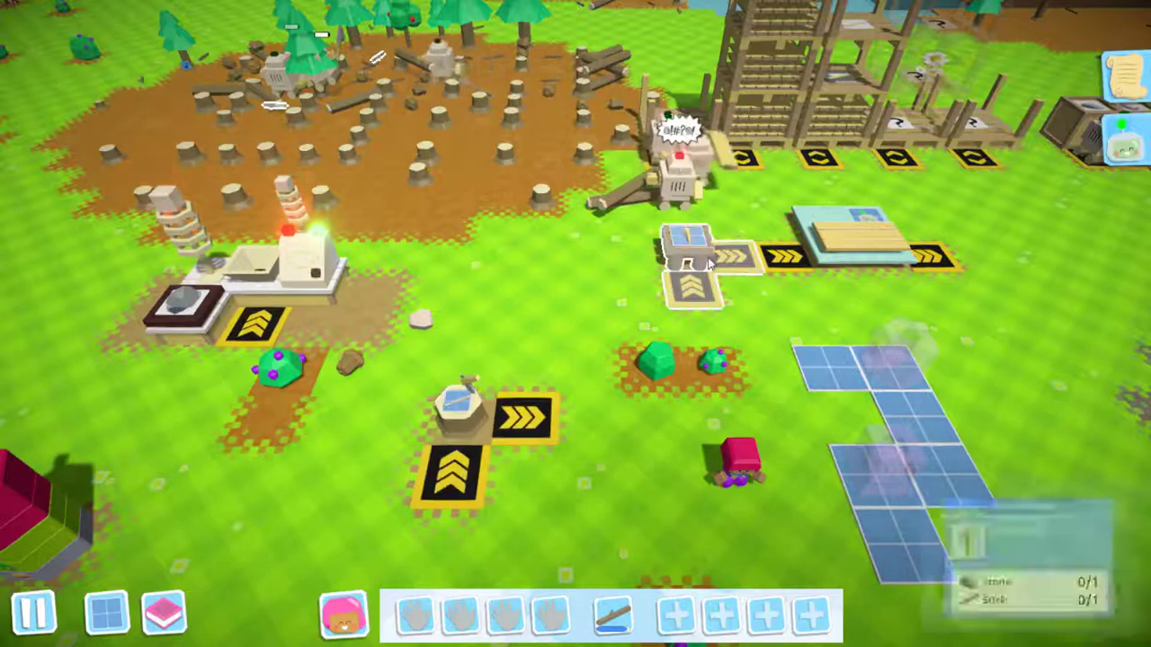
Check the Crude Workbench details, browse Storage and Colonisation structures, then exit the blueprint view.
{"action": "left_click", "coordinate": [706, 260]}
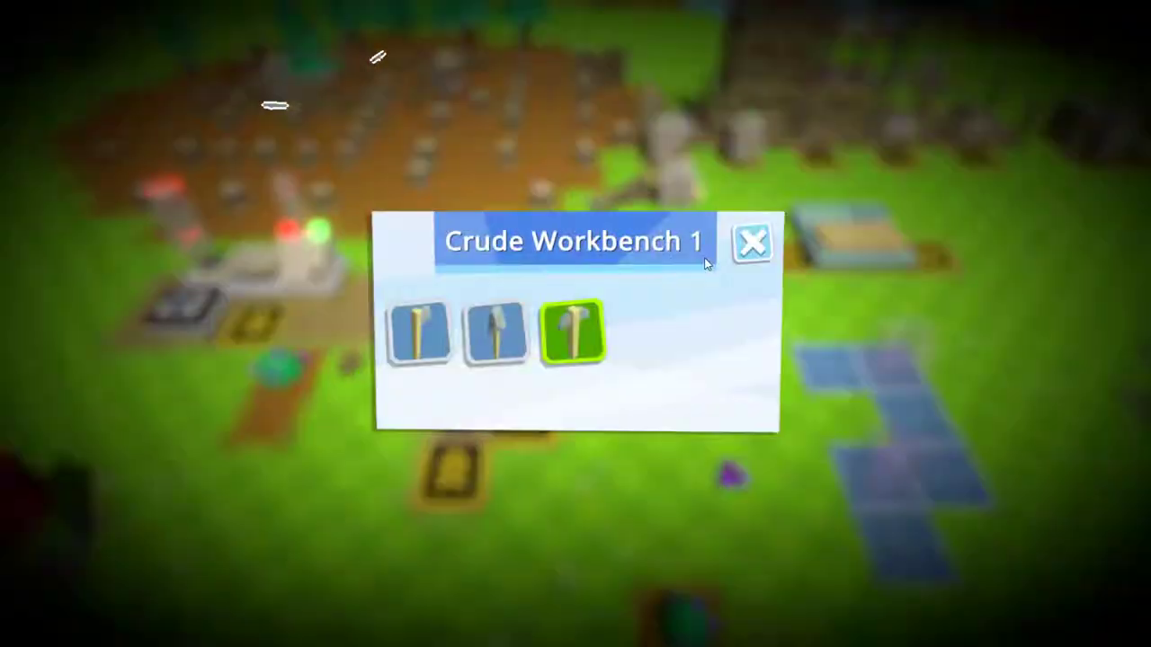
{"action": "left_click", "coordinate": [751, 243]}
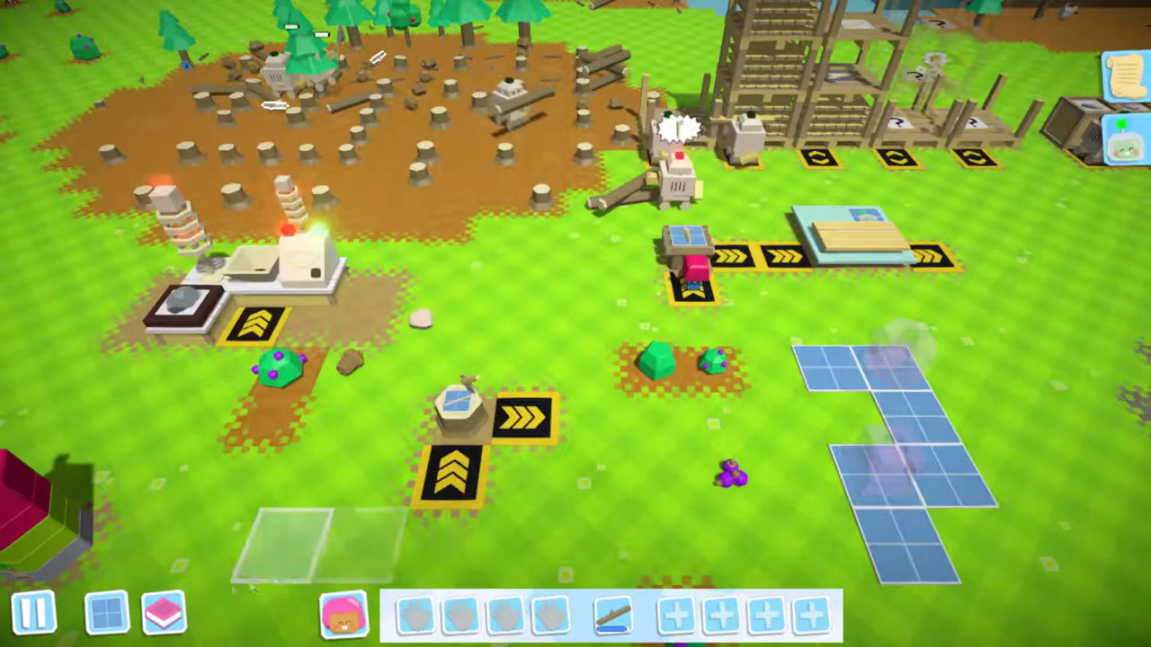
{"action": "left_click", "coordinate": [108, 613]}
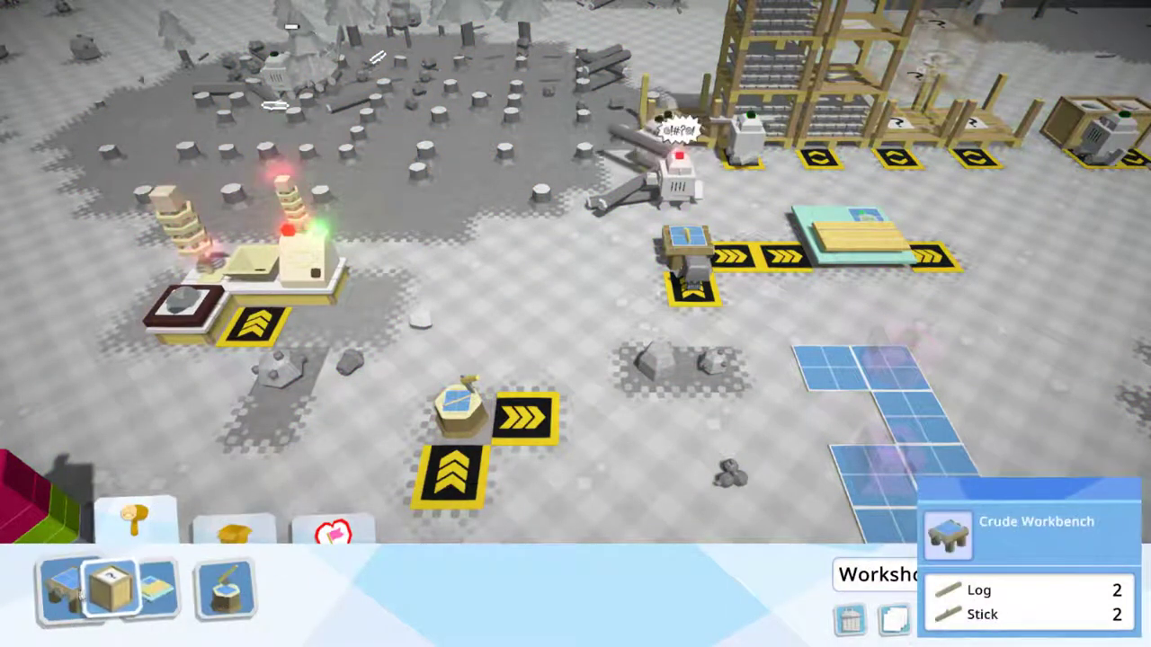
{"action": "left_click", "coordinate": [233, 528]}
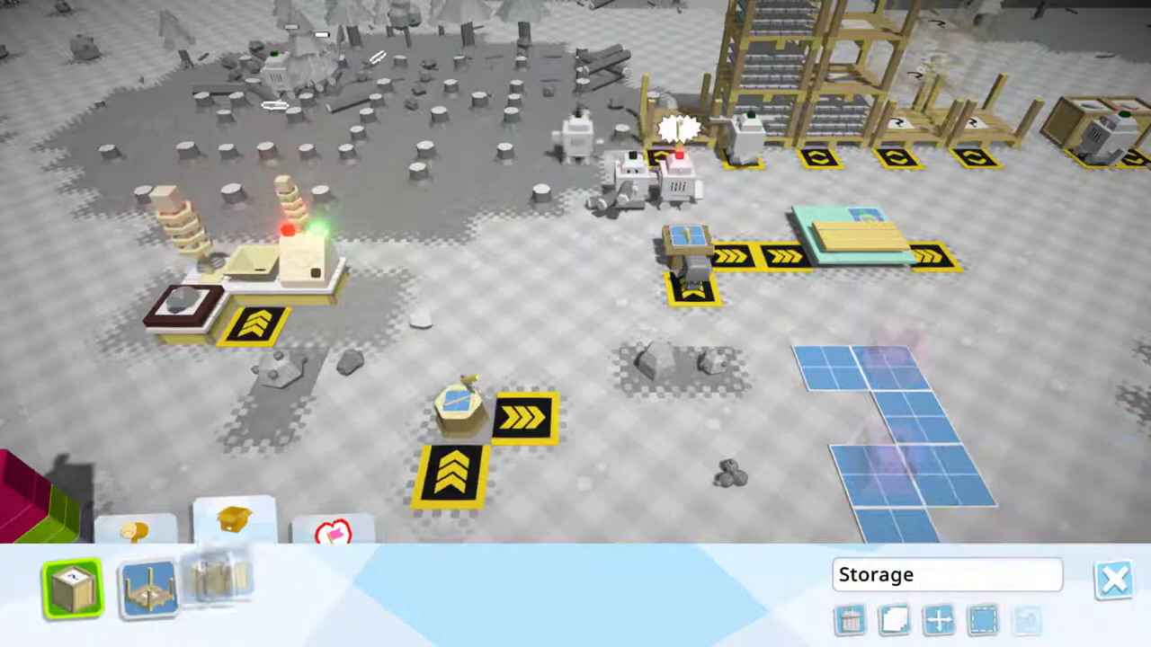
{"action": "left_click", "coordinate": [346, 535]}
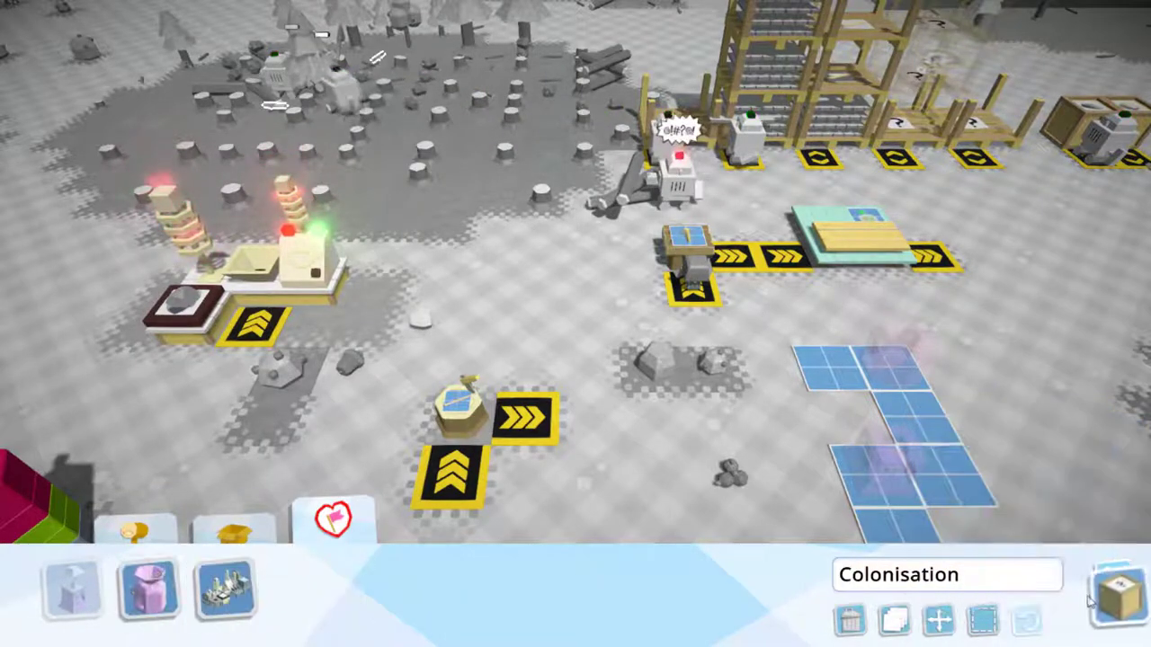
{"action": "key", "text": "Escape"}
{"action": "mouse_move", "coordinate": [270, 269]}
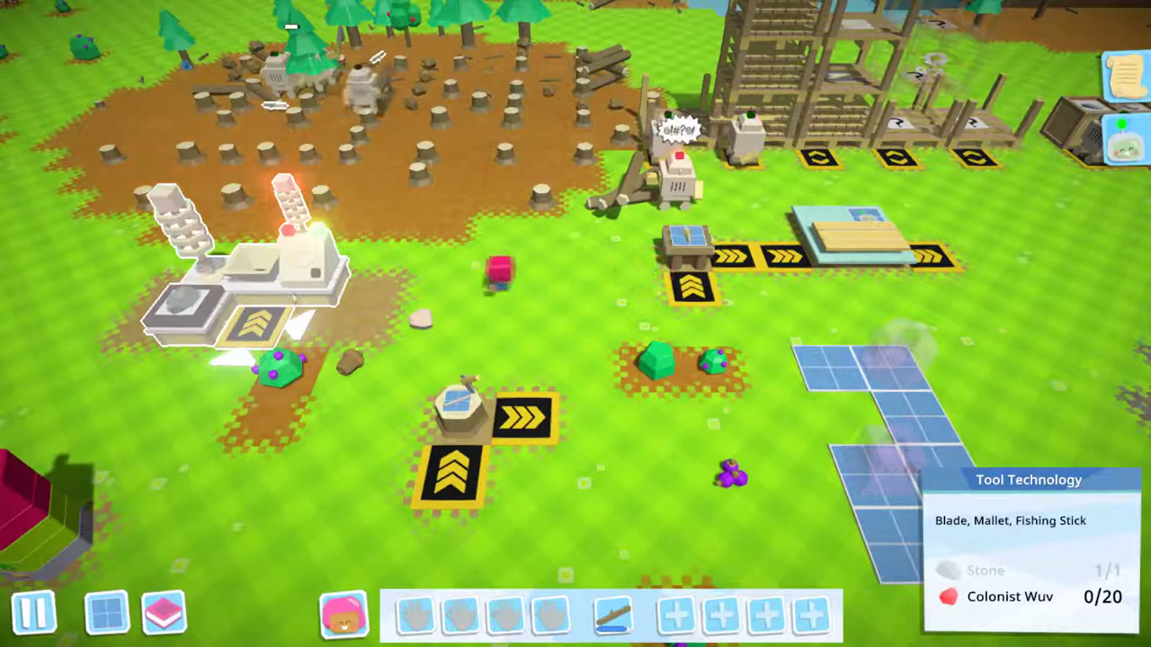
{"action": "left_click", "coordinate": [493, 334]}
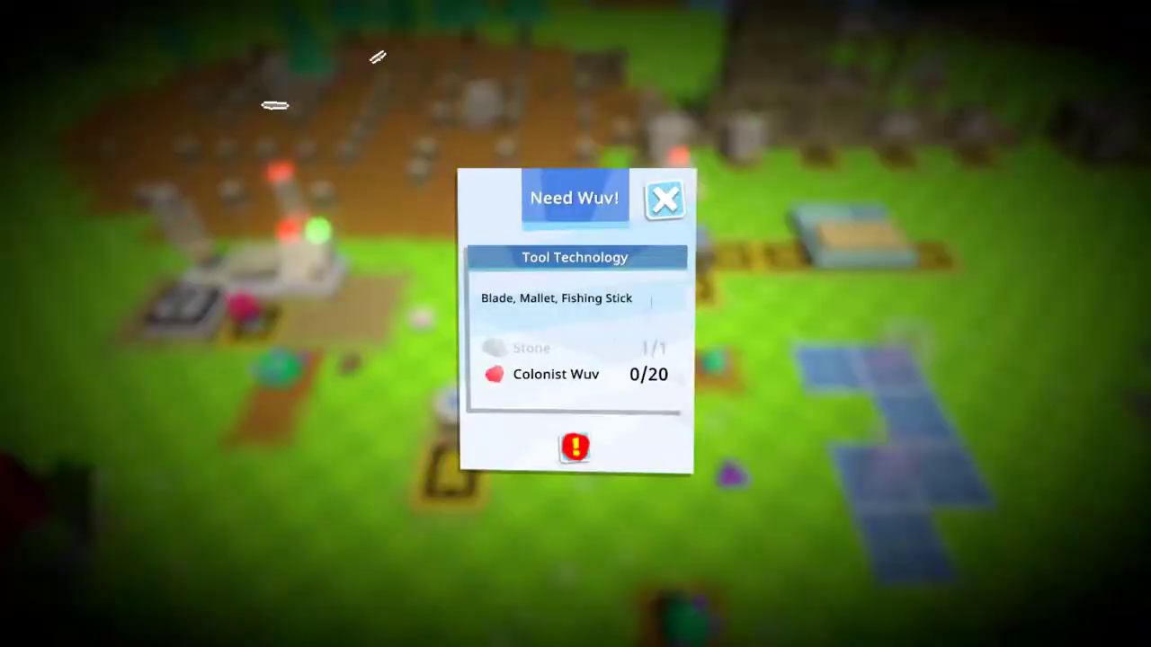
{"action": "left_click", "coordinate": [328, 333]}
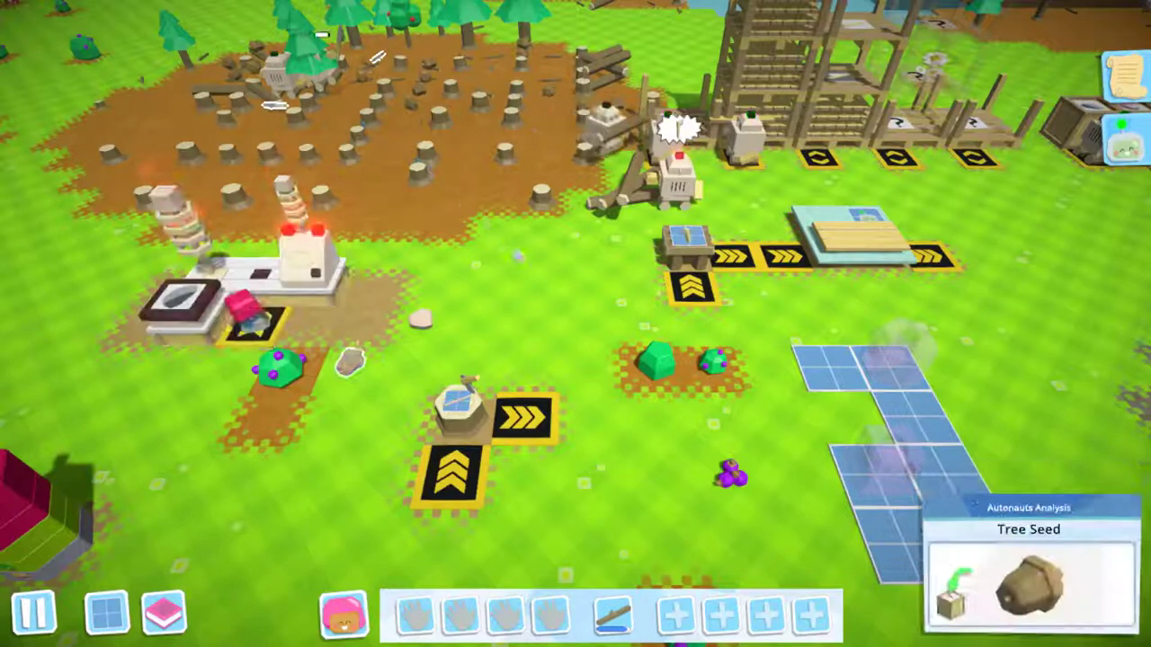
{"action": "left_click", "coordinate": [267, 295]}
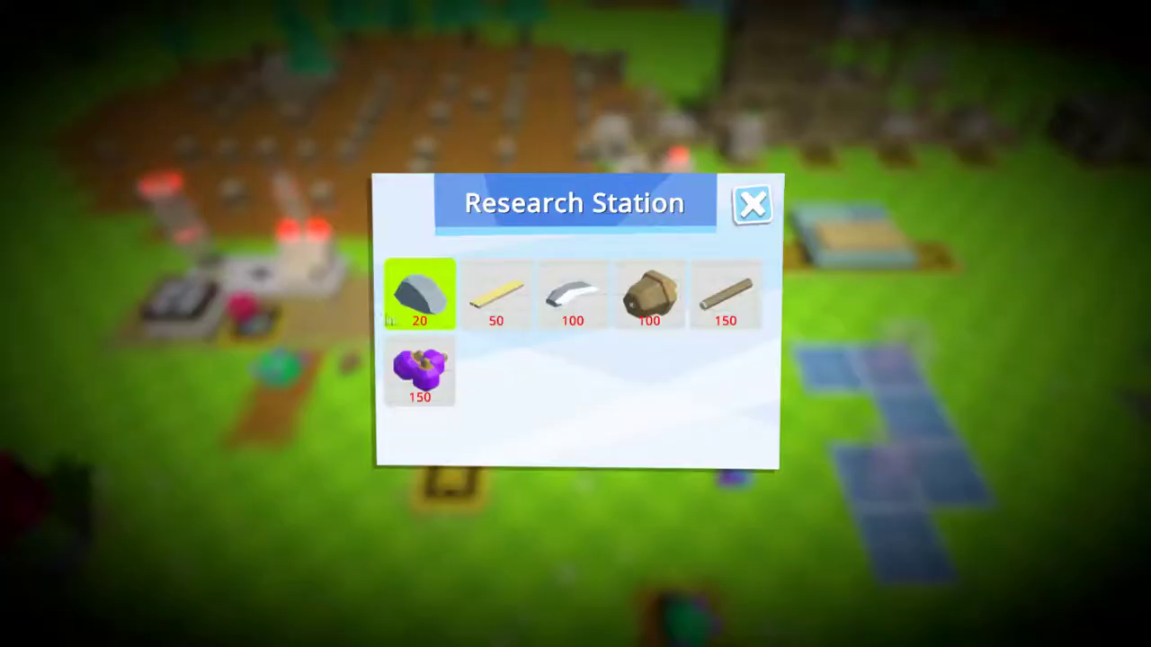
{"action": "key", "text": "Escape"}
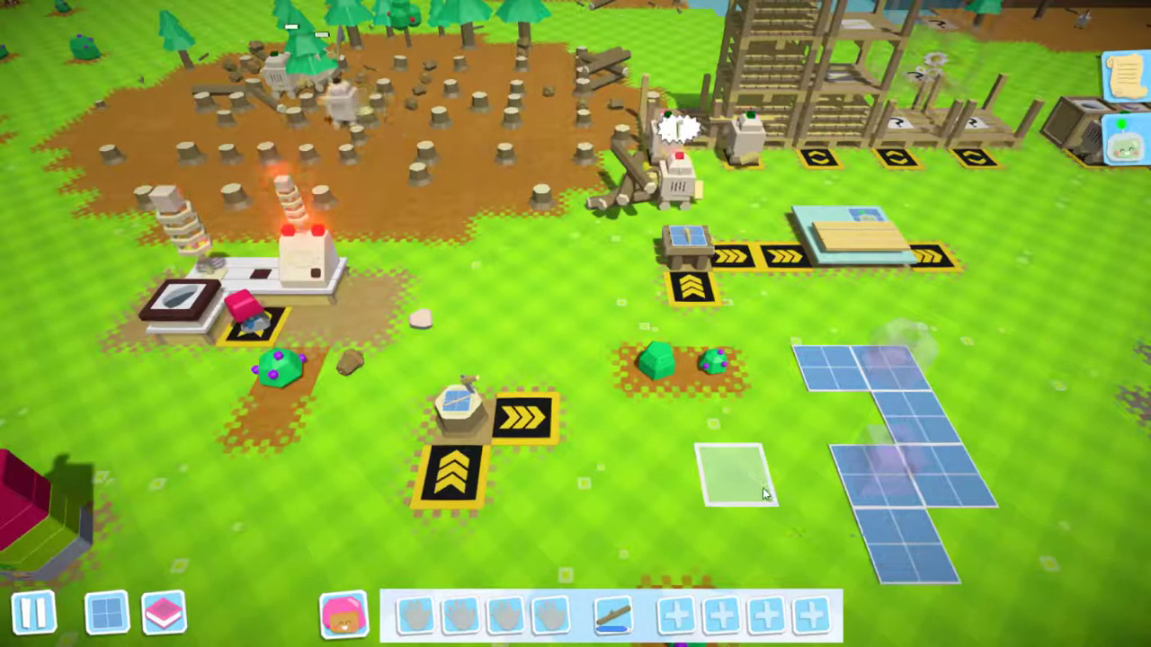
{"action": "left_click", "coordinate": [276, 285]}
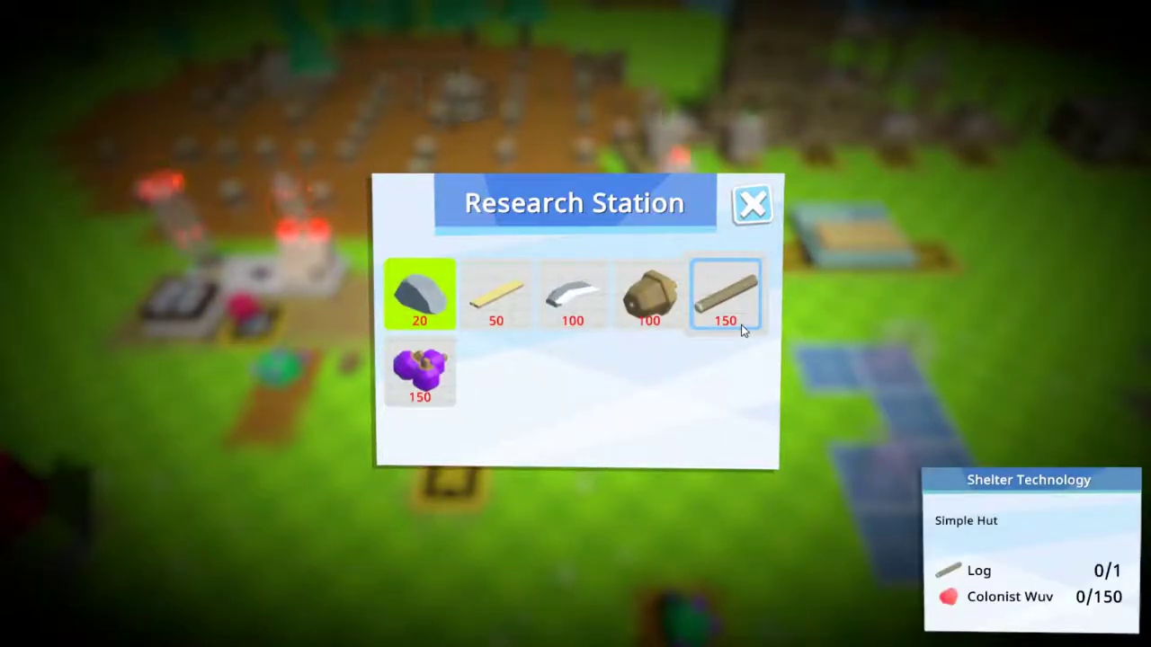
{"action": "key", "text": "Escape"}
{"action": "left_click", "coordinate": [180, 309]}
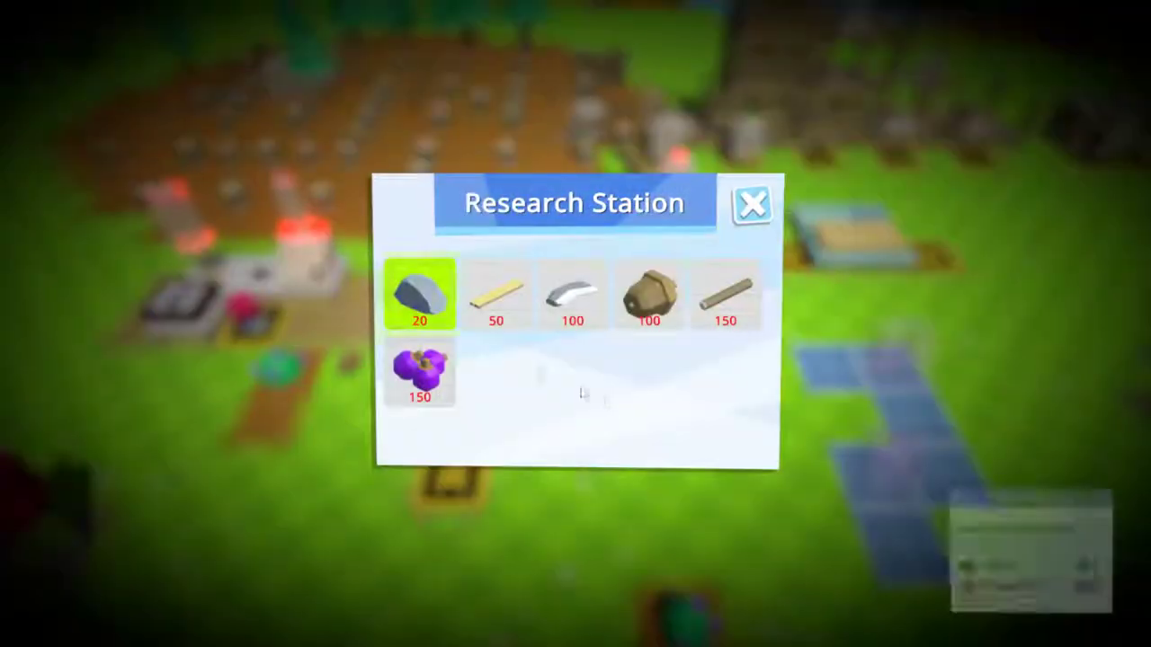
{"action": "left_click", "coordinate": [733, 299]}
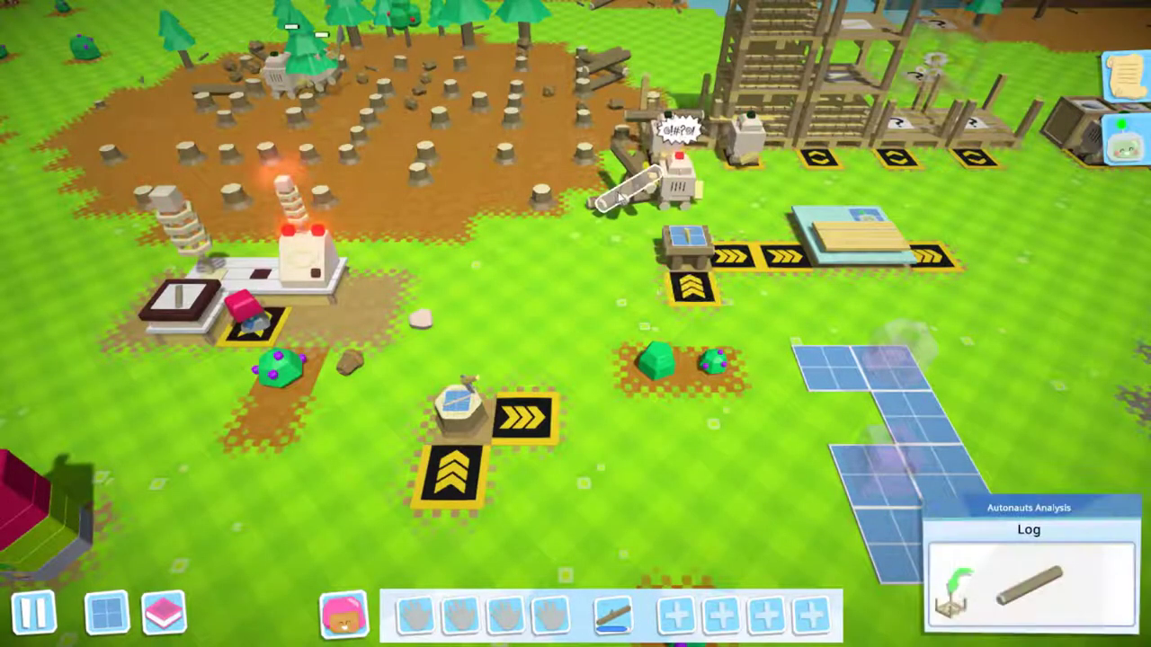
Walk the colonist to the tree stumps and put the carried log onto the research station.
{"action": "right_click", "coordinate": [496, 331]}
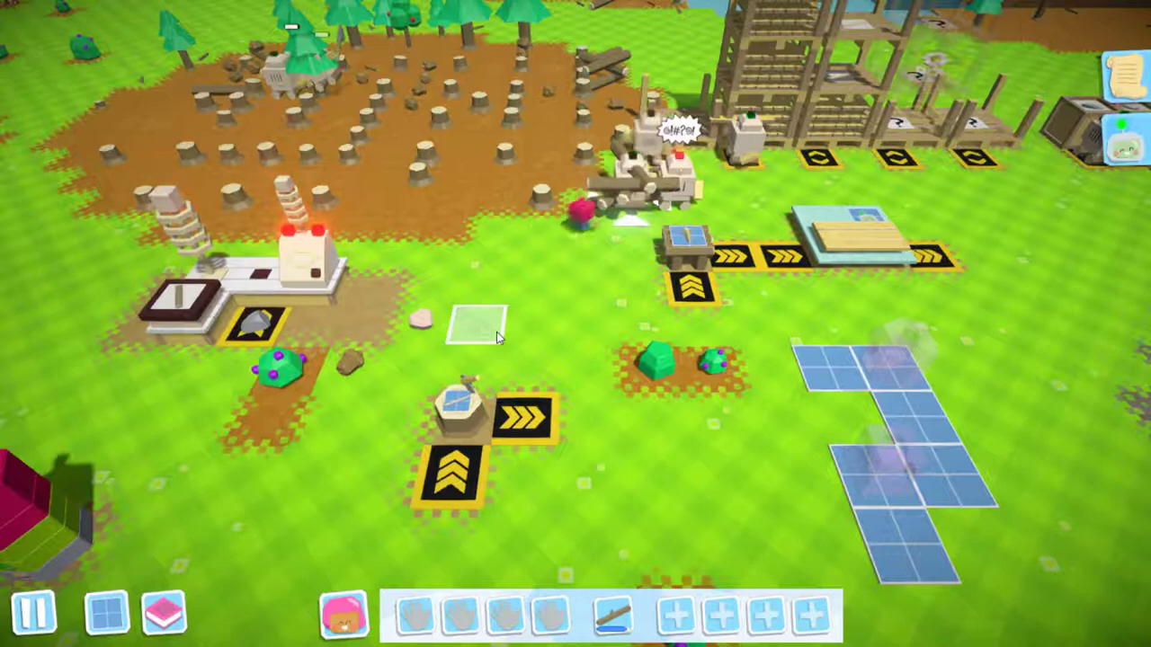
{"action": "left_click", "coordinate": [266, 286]}
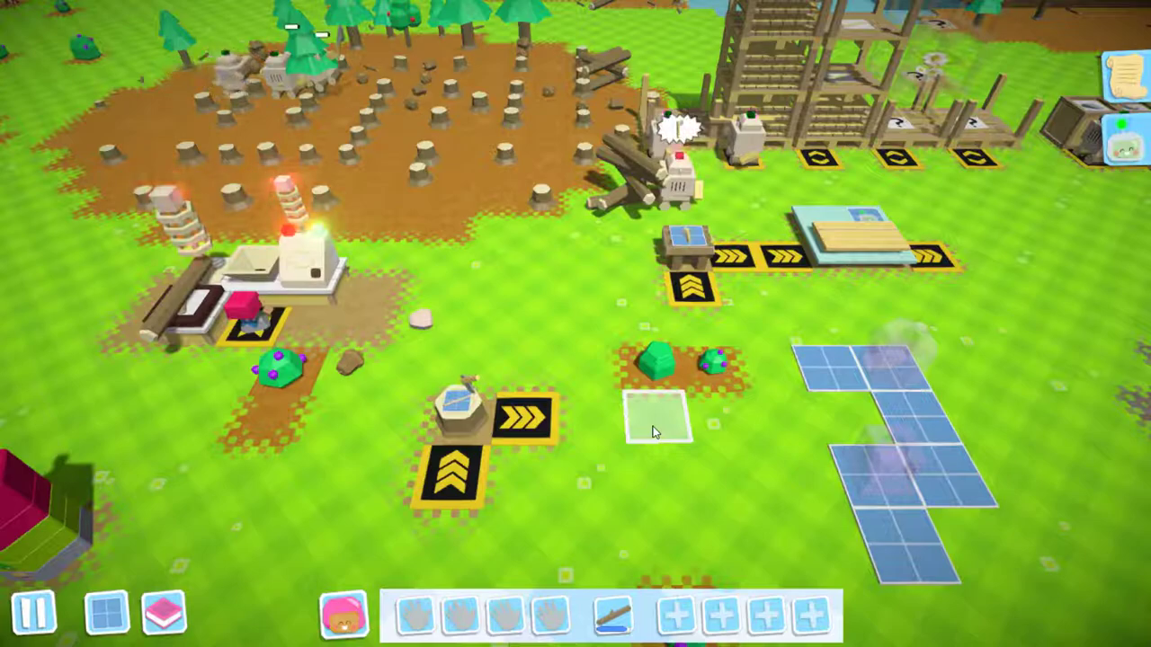
{"action": "key", "text": "s"}
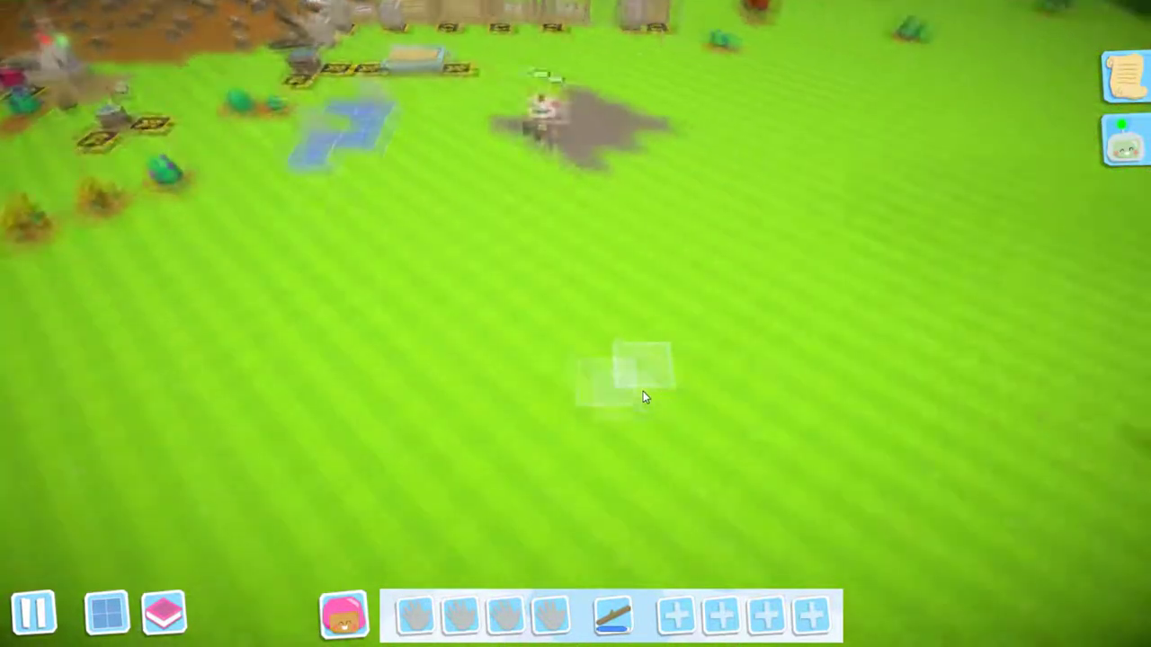
{"action": "scroll", "coordinate": [642, 391], "scroll_direction": "down", "scroll_amount": 3}
{"action": "scroll", "coordinate": [637, 391], "scroll_direction": "up", "scroll_amount": 5}
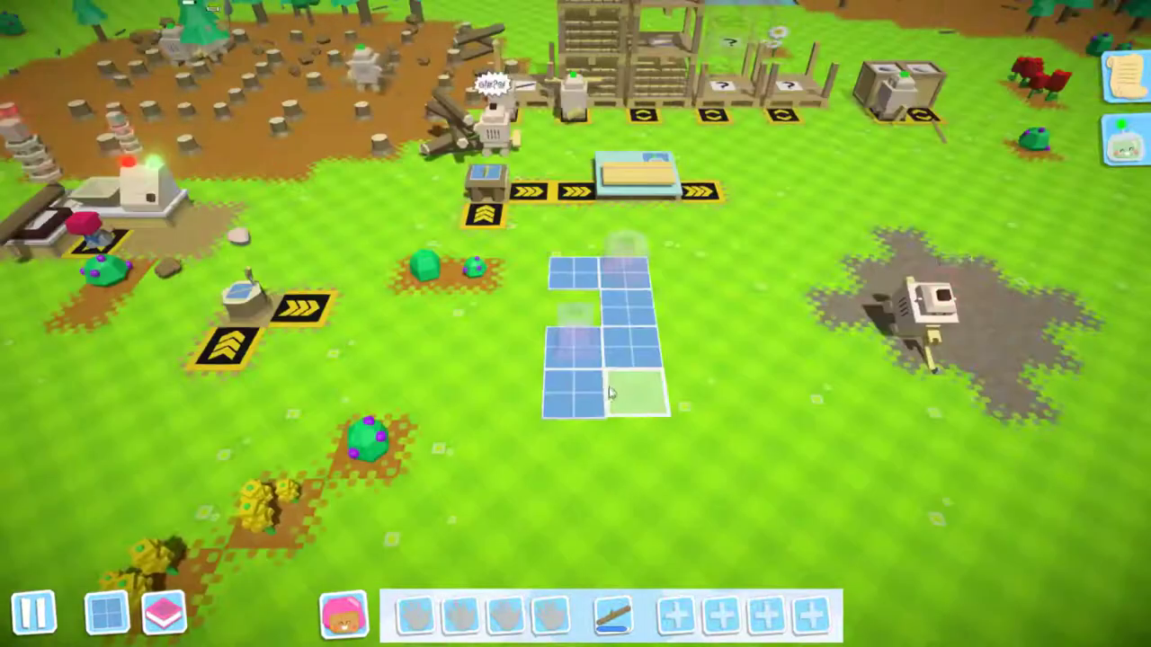
{"action": "key", "text": "d"}
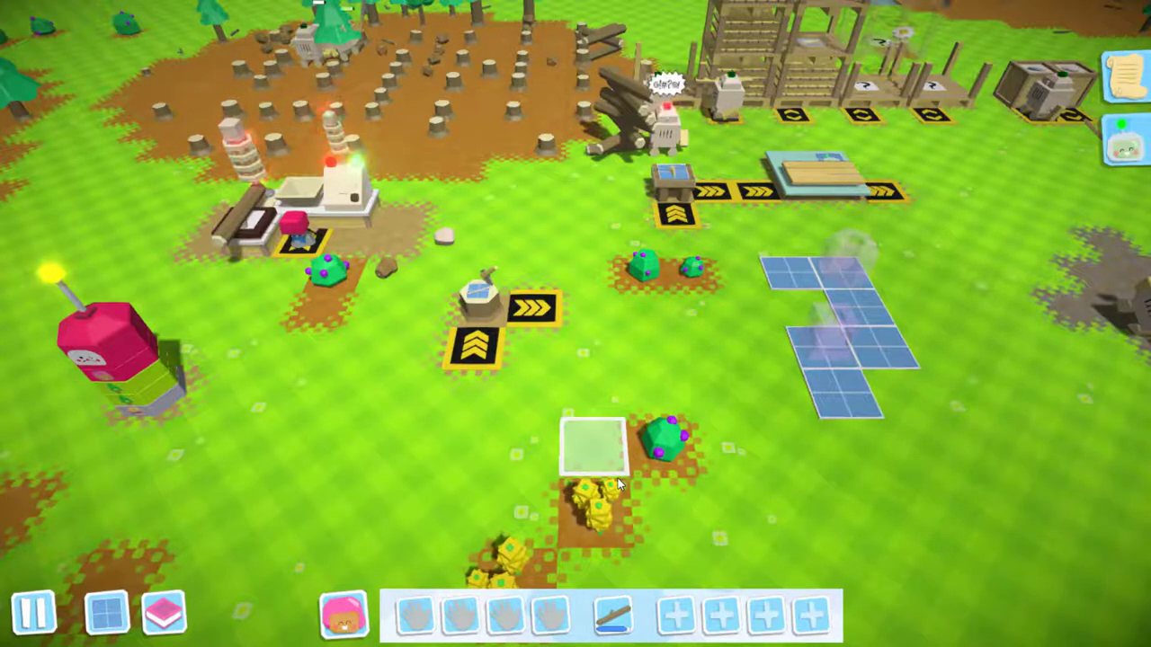
{"action": "scroll", "coordinate": [618, 478], "scroll_direction": "down", "scroll_amount": 3}
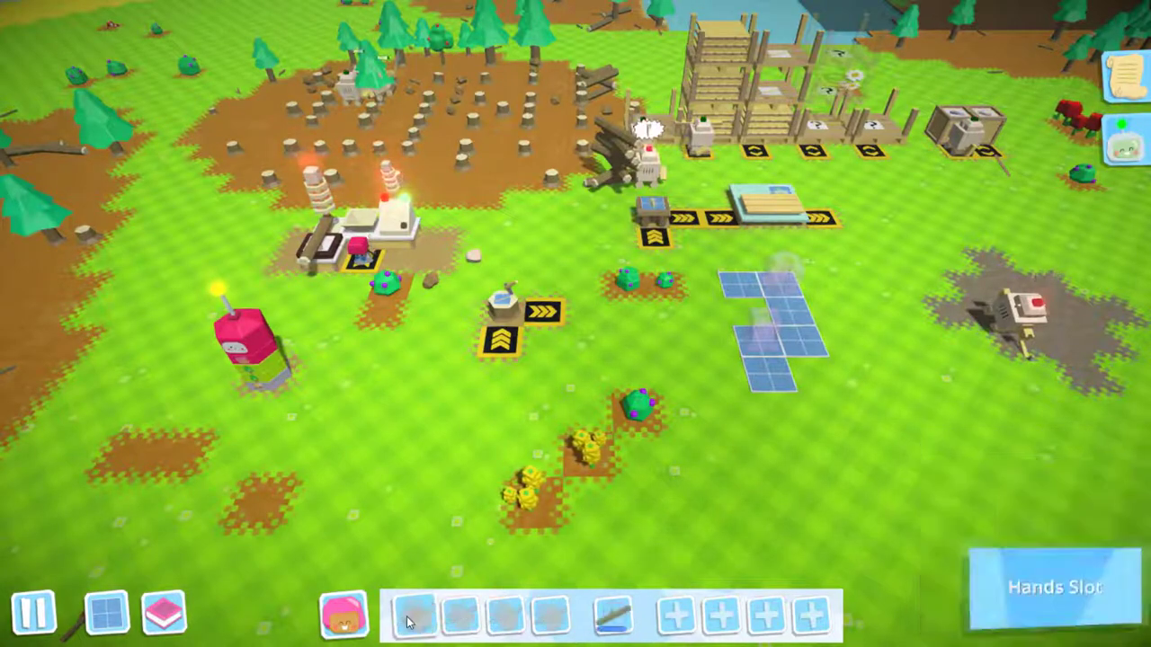
Move the stick into the first inventory slot and scan the dark unexplored area.
{"action": "left_click_drag", "start_coordinate": [405, 365], "coordinate": [621, 539]}
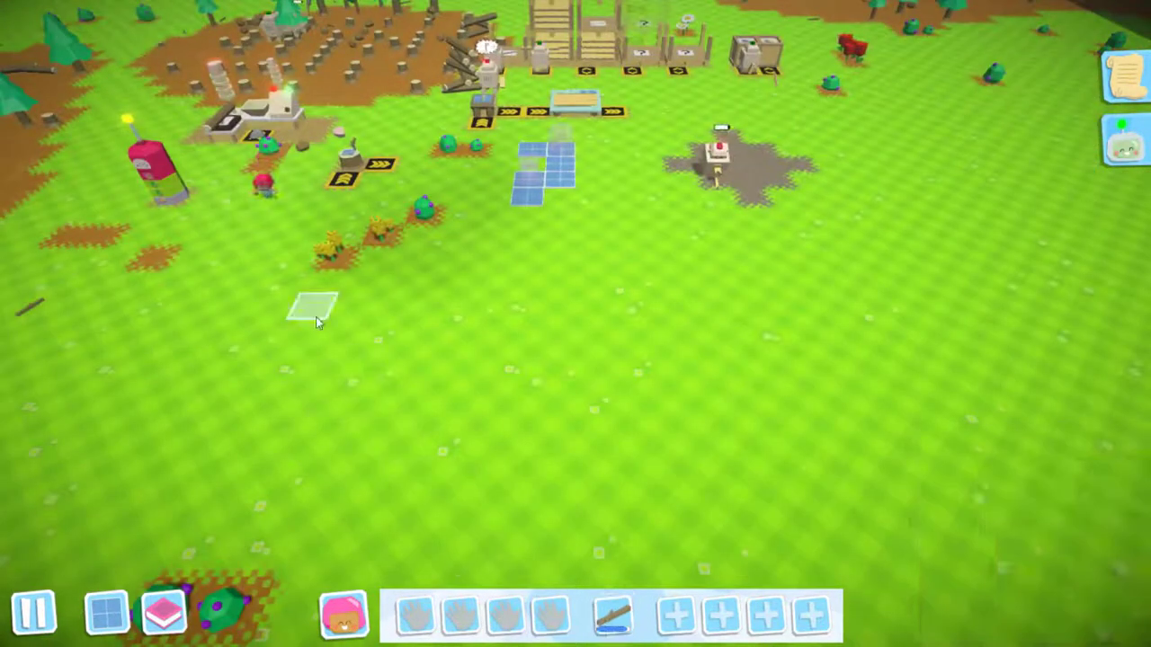
{"action": "left_click", "coordinate": [616, 616]}
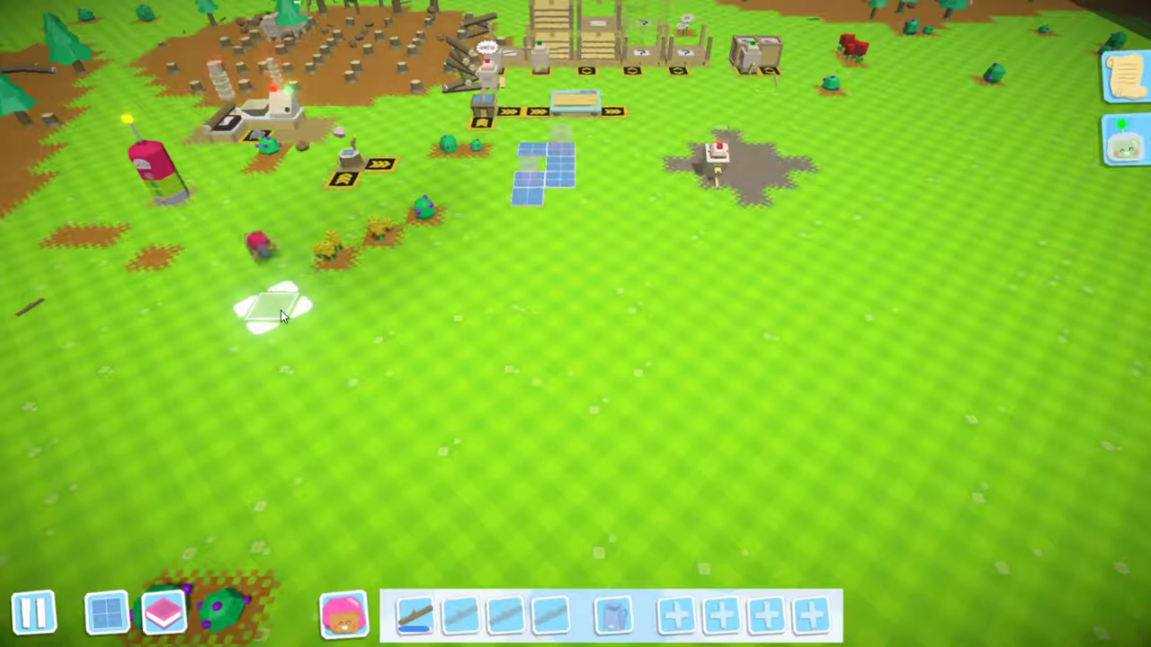
{"action": "key", "text": "s"}
{"action": "key", "text": "s"}
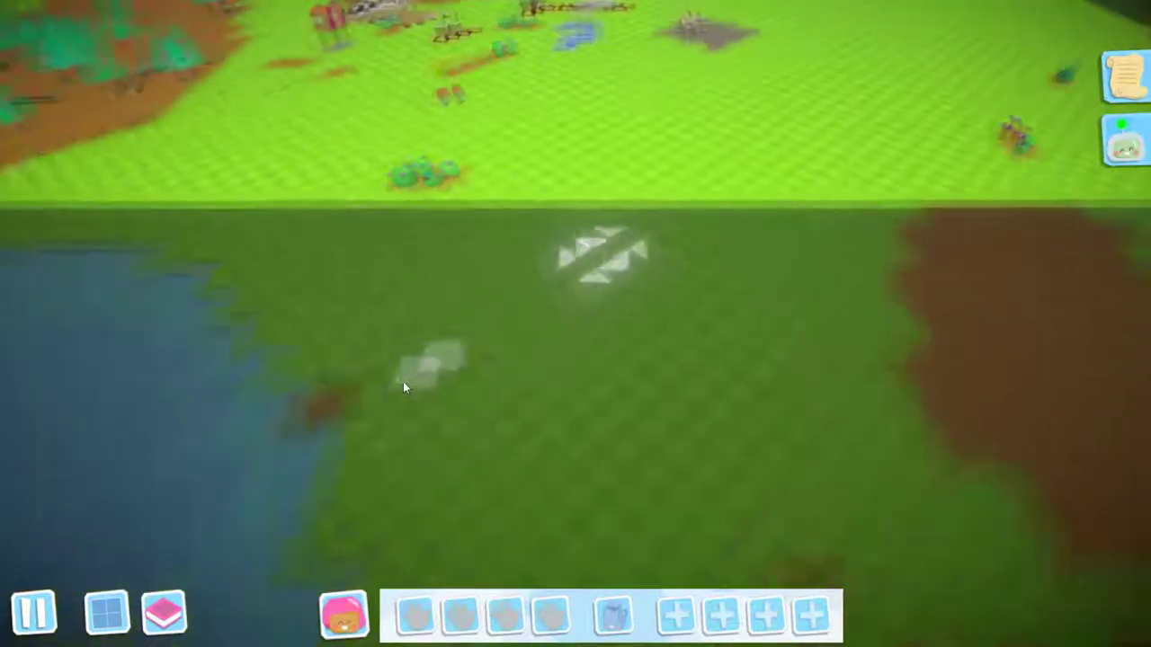
{"action": "left_click", "coordinate": [402, 381]}
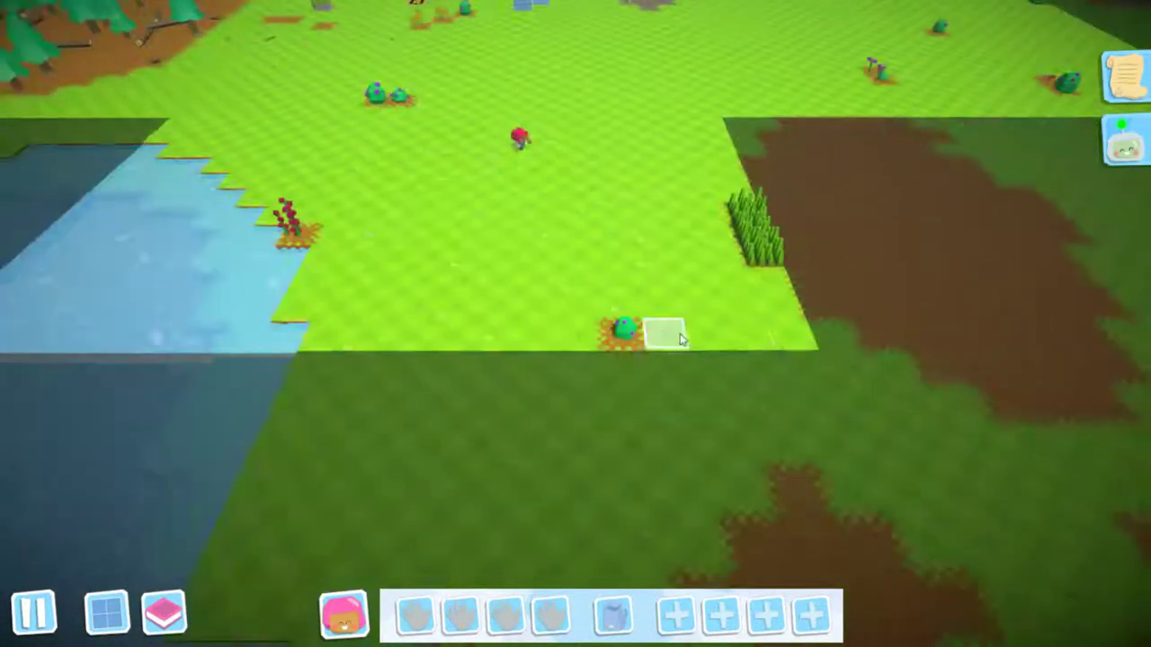
Send the colonist past the green bush onto the newly revealed soil tile.
{"action": "left_click", "coordinate": [665, 337]}
{"action": "key", "text": "d"}
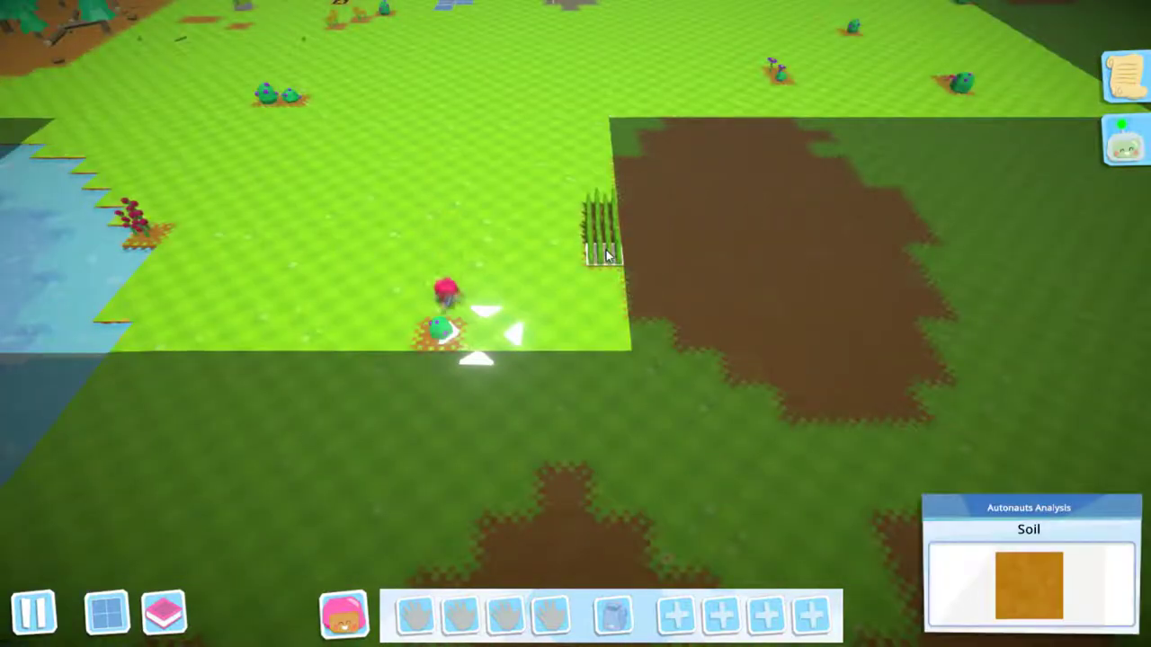
{"action": "left_click", "coordinate": [656, 337]}
{"action": "key", "text": "d"}
{"action": "key", "text": "s"}
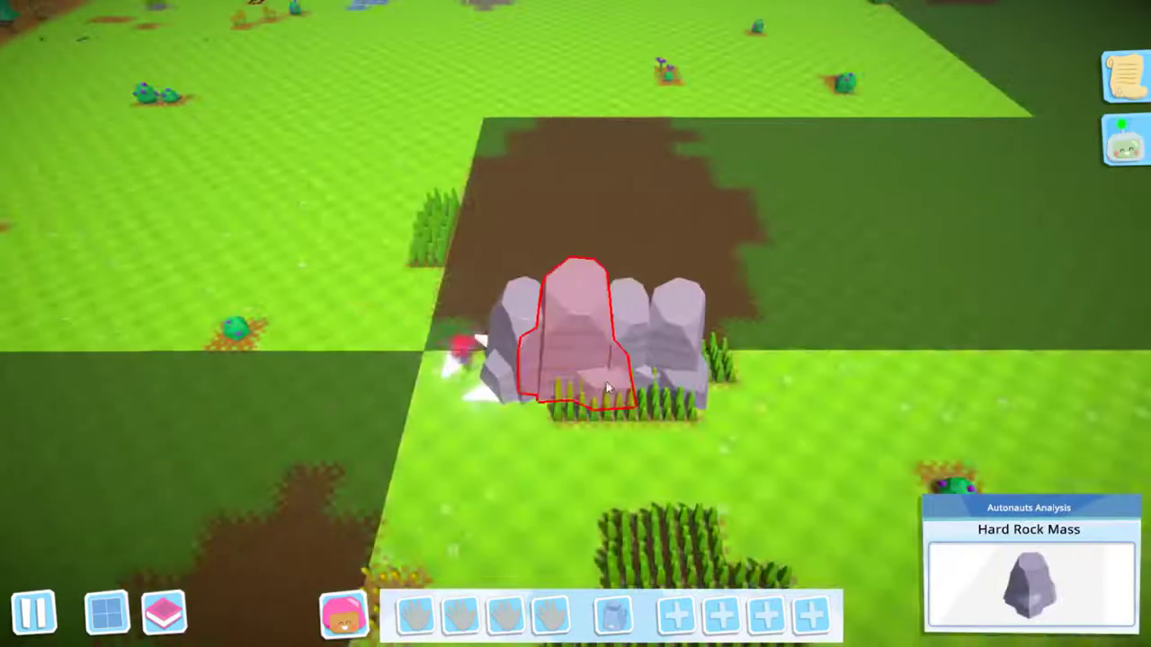
Pan past the wheat field and rock mass, then scan two dark lowland patches.
{"action": "key", "text": "a"}
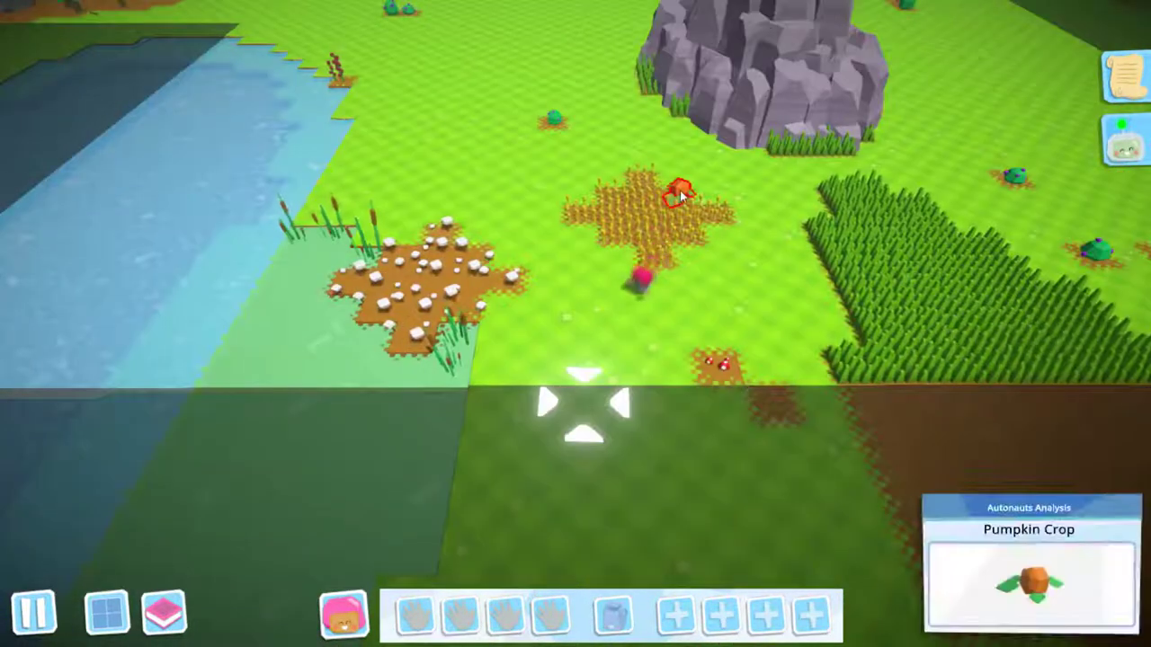
{"action": "key", "text": "s"}
{"action": "key", "text": "s"}
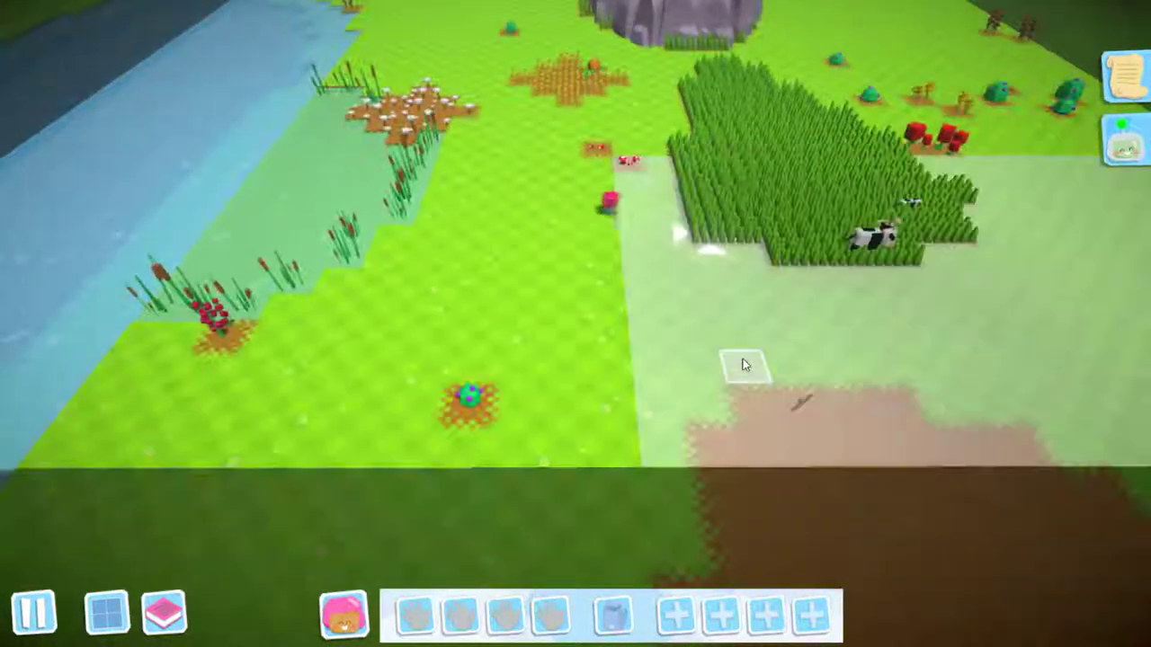
{"action": "key", "text": "s"}
{"action": "key", "text": "d"}
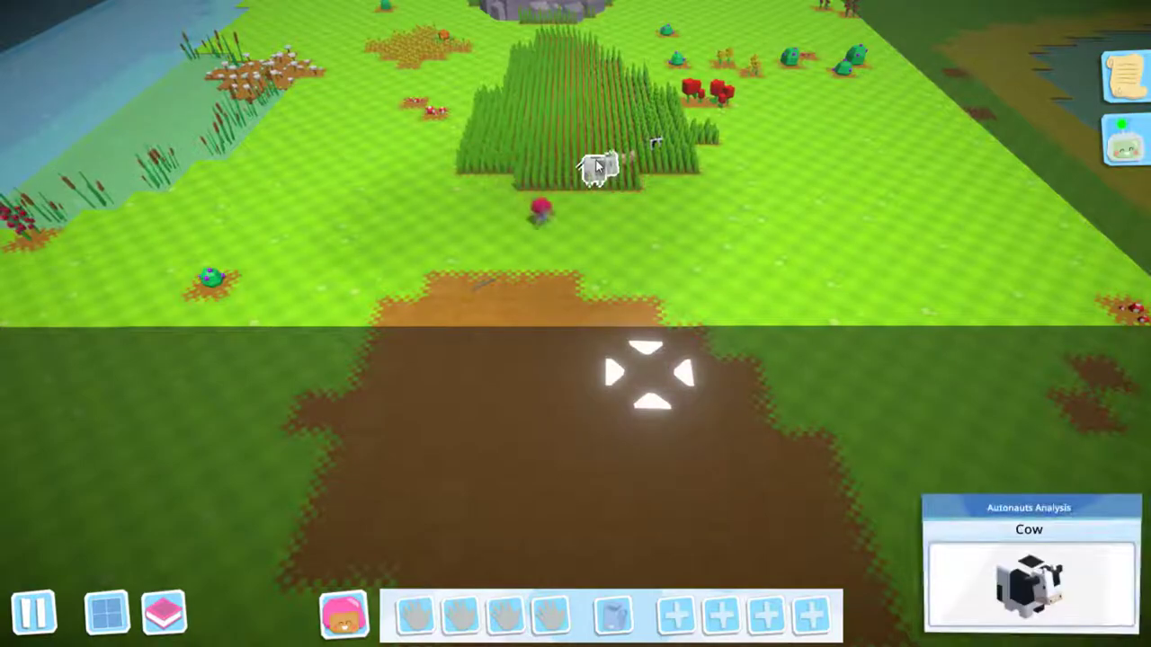
{"action": "key", "text": "s"}
{"action": "key", "text": "a"}
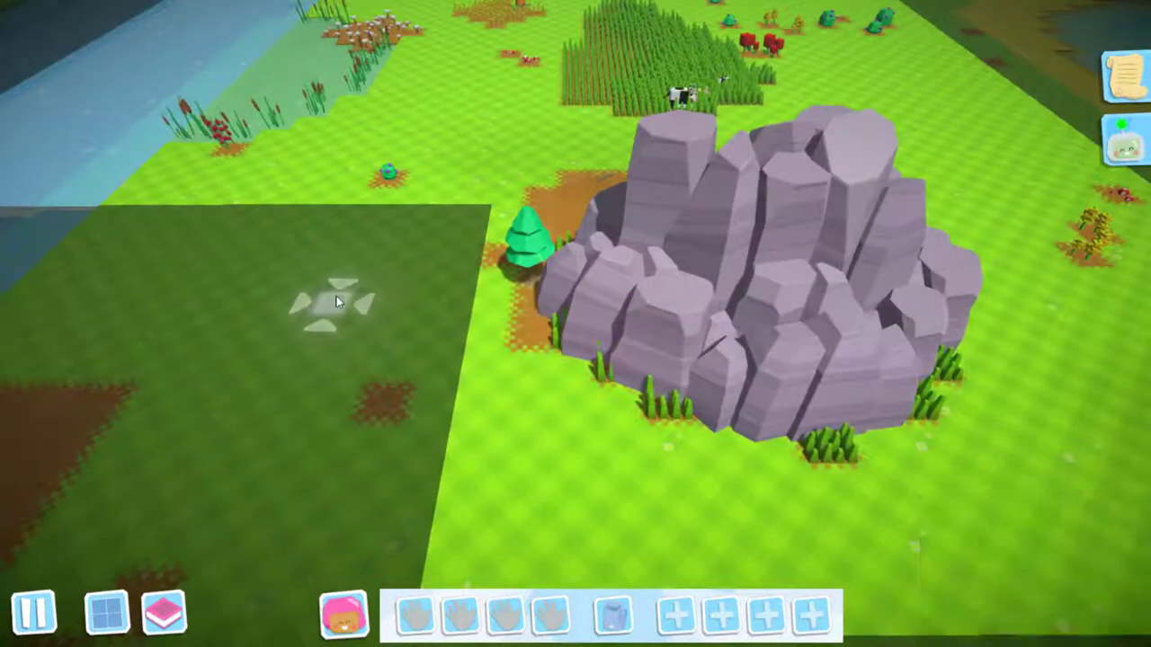
{"action": "key", "text": "a"}
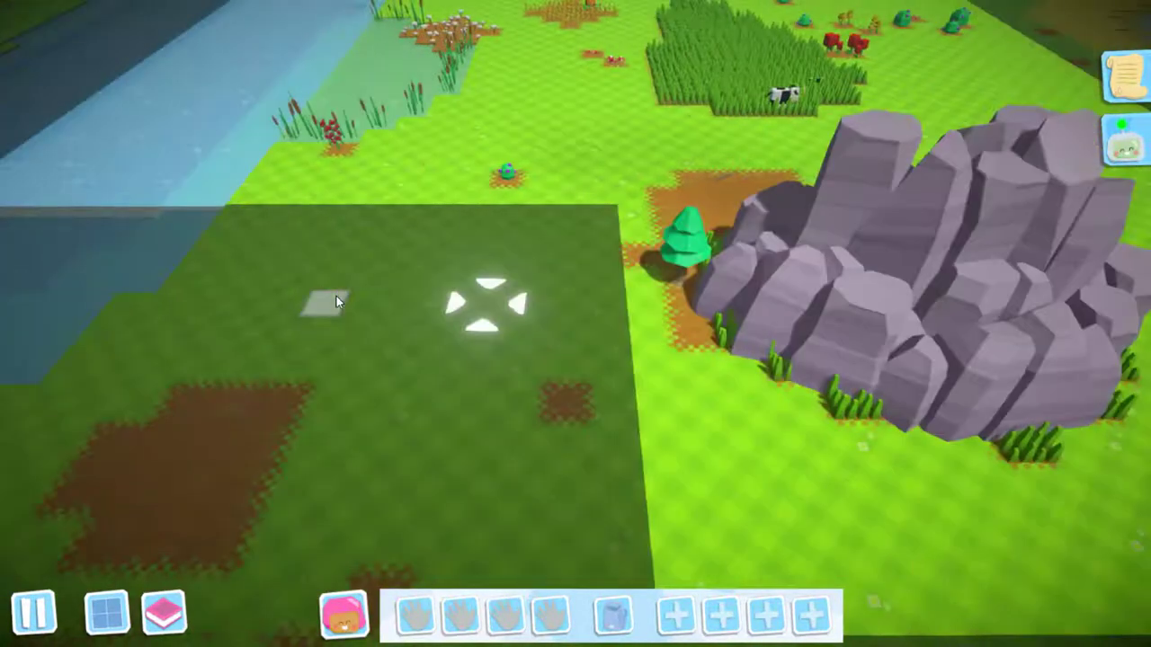
{"action": "key", "text": "w"}
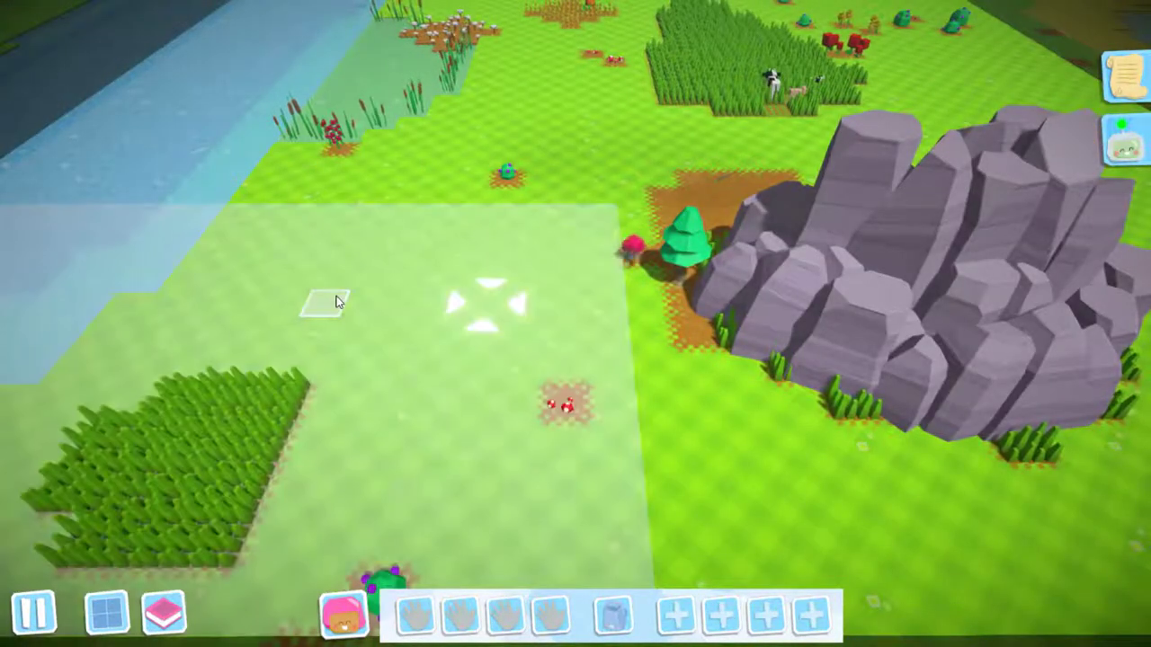
{"action": "key", "text": "s"}
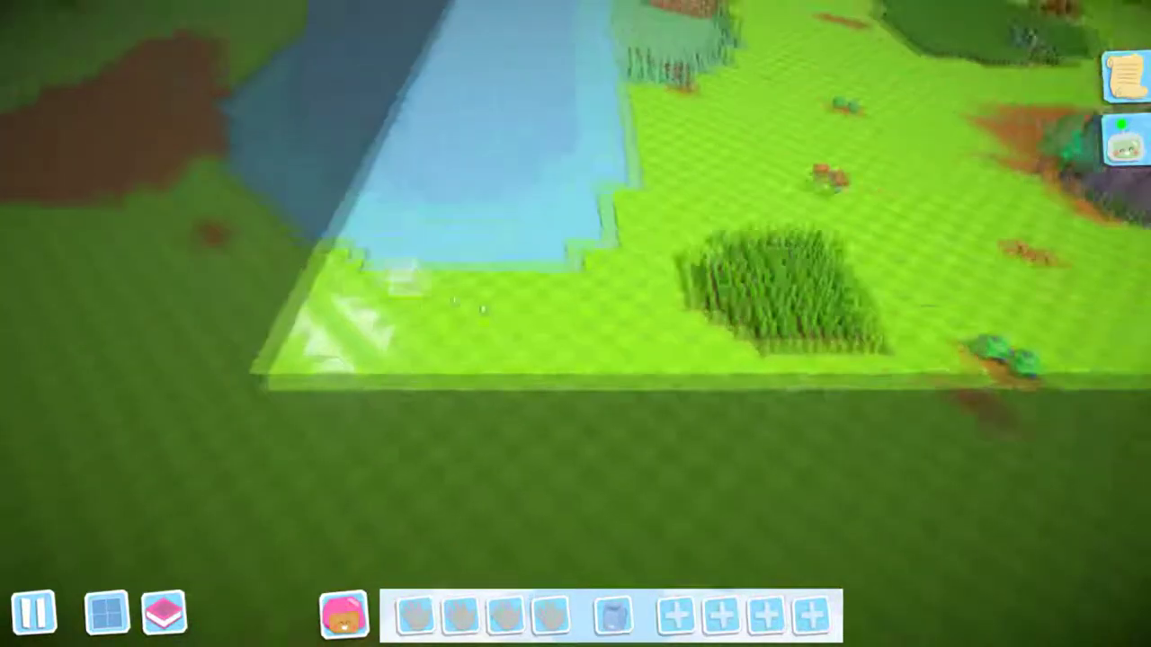
{"action": "scroll", "coordinate": [240, 208], "scroll_direction": "up", "scroll_amount": 4}
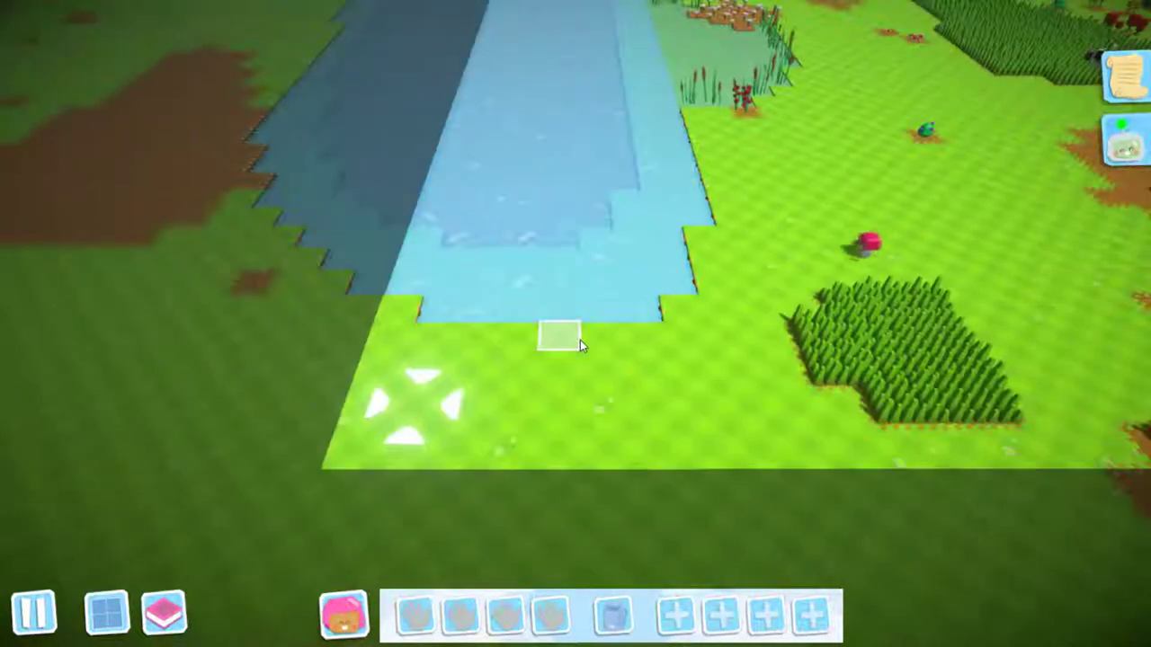
{"action": "key", "text": "a"}
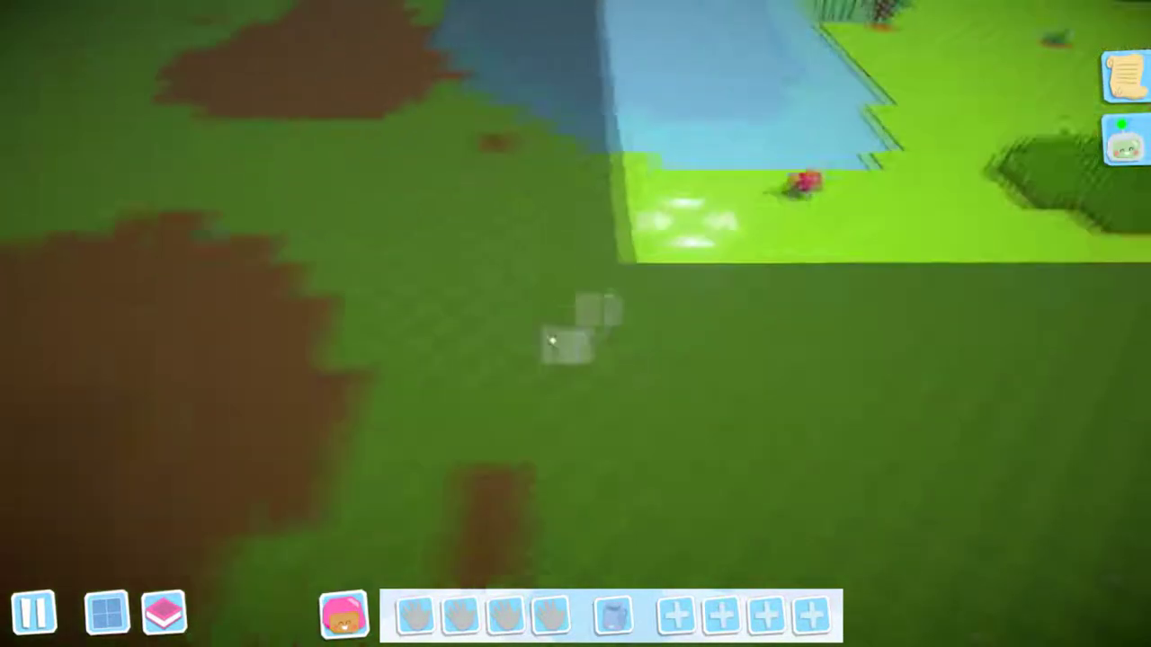
{"action": "key", "text": "s"}
{"action": "left_click", "coordinate": [466, 286]}
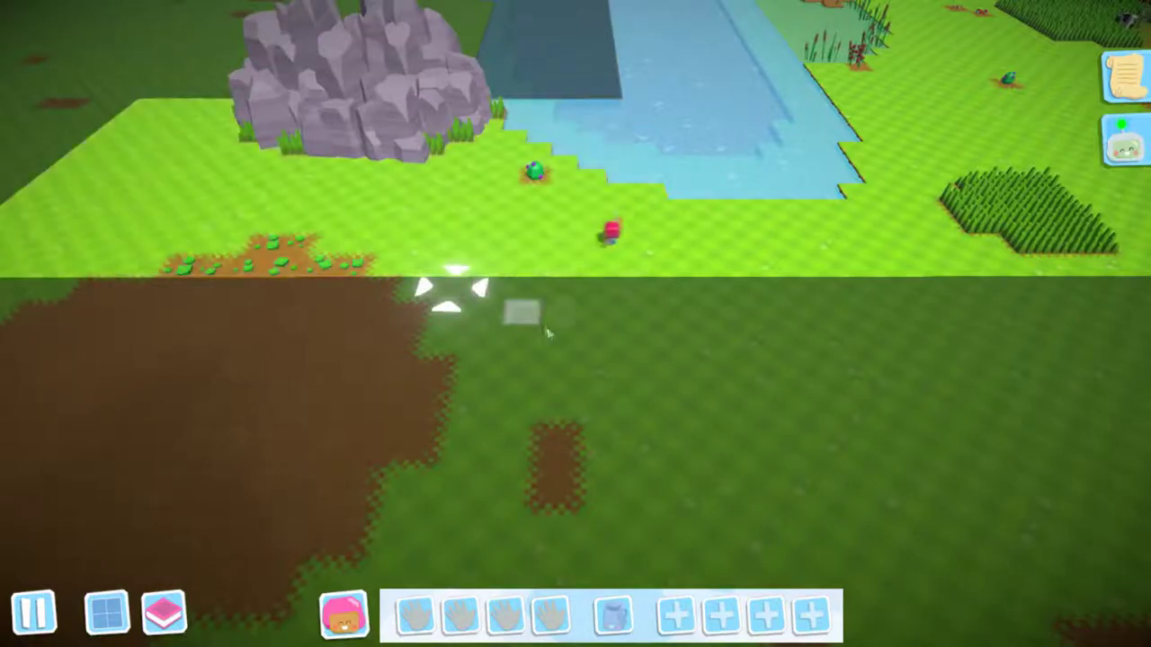
{"action": "left_click", "coordinate": [593, 359]}
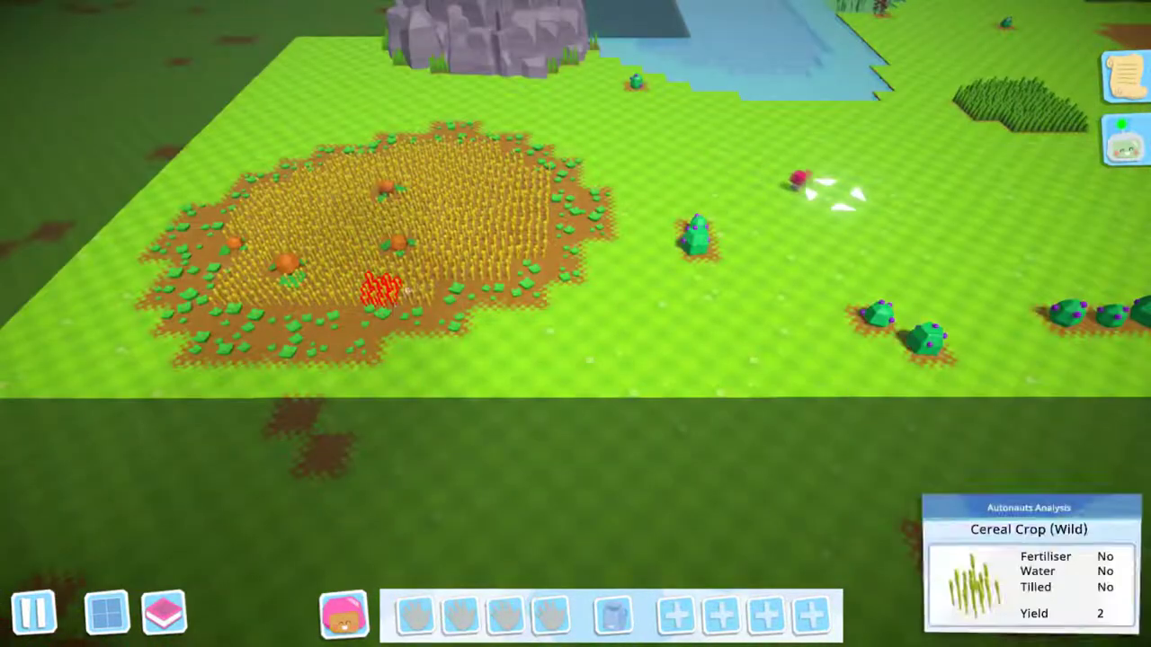
Survey the plateau and sandy coast, then reveal the fogged grass field.
{"action": "key", "text": "d"}
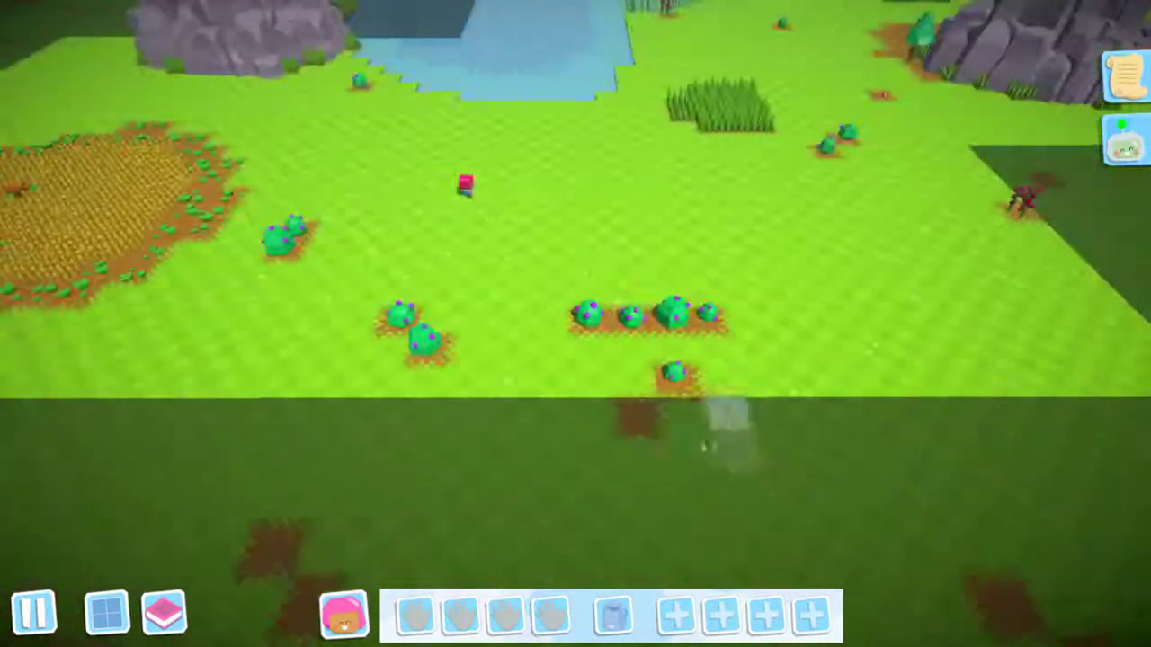
{"action": "key", "text": "w"}
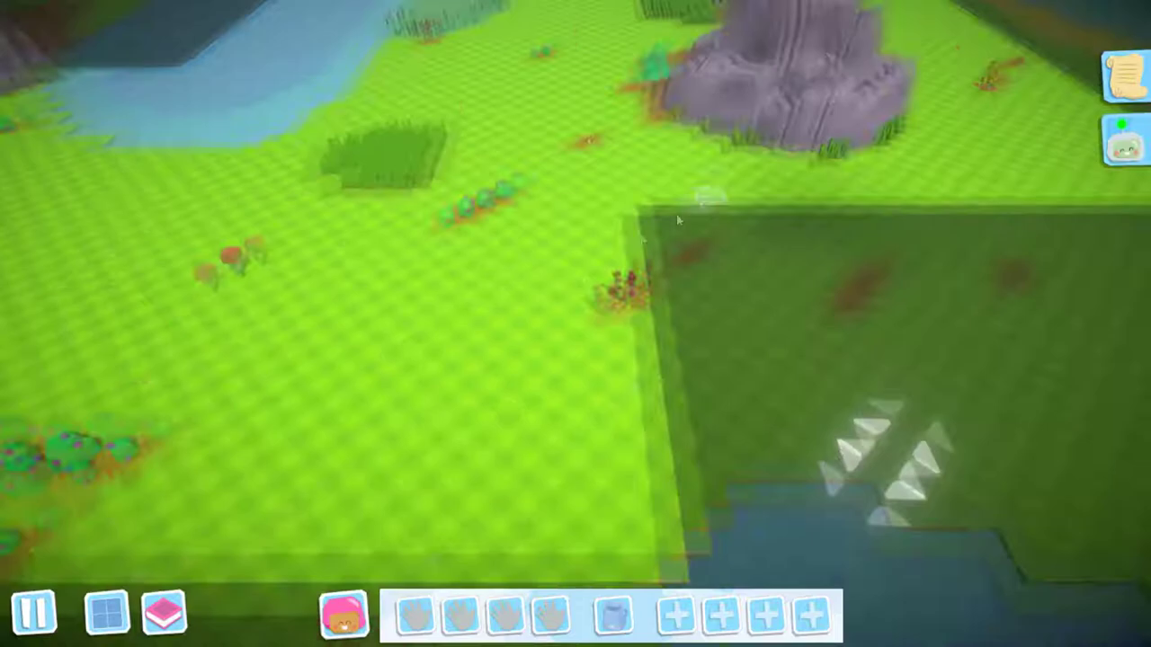
{"action": "scroll", "coordinate": [876, 325], "scroll_direction": "up", "scroll_amount": 3}
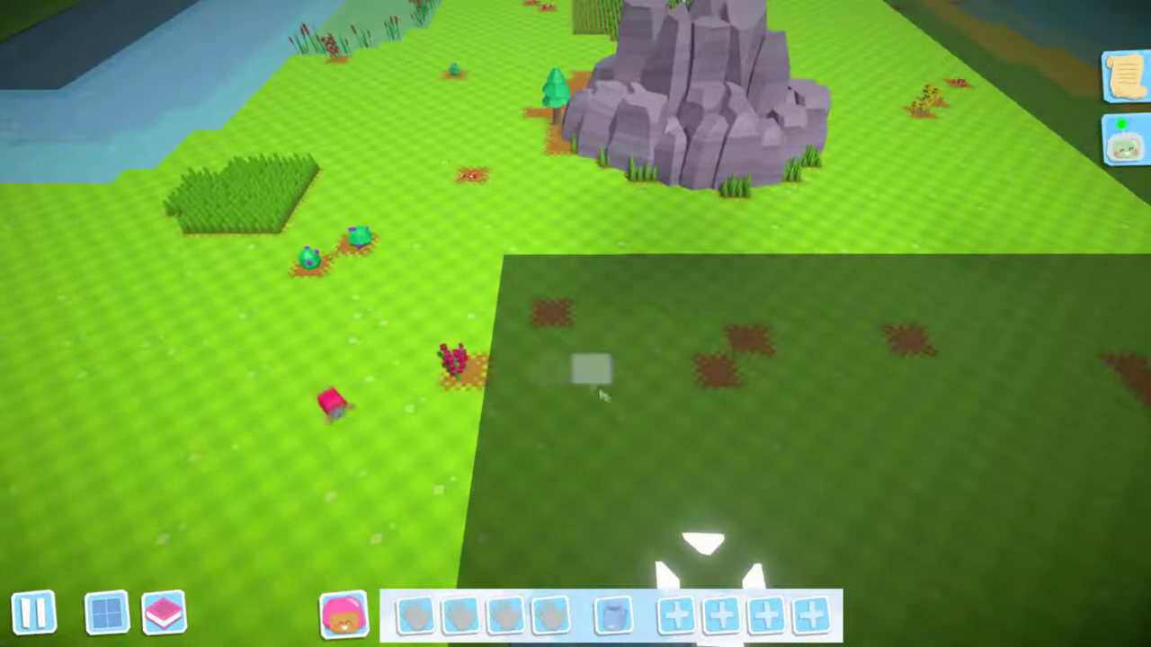
{"action": "scroll", "coordinate": [627, 409], "scroll_direction": "down", "scroll_amount": 3}
{"action": "key", "text": "s"}
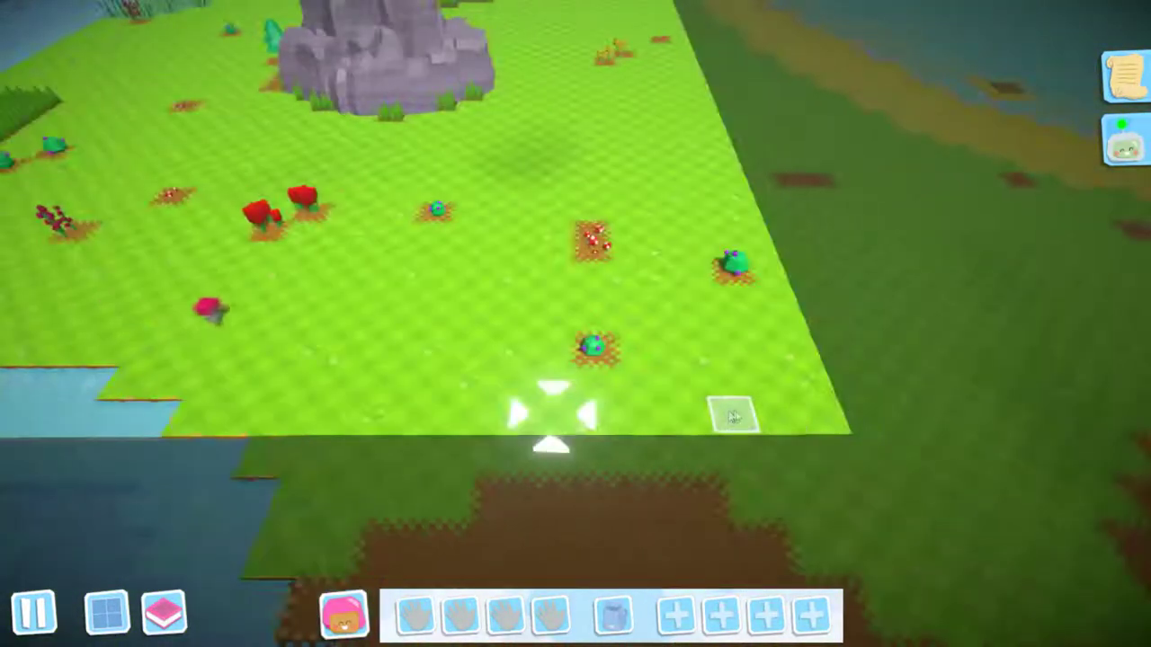
{"action": "key", "text": "q"}
{"action": "scroll", "coordinate": [492, 424], "scroll_direction": "down", "scroll_amount": 3}
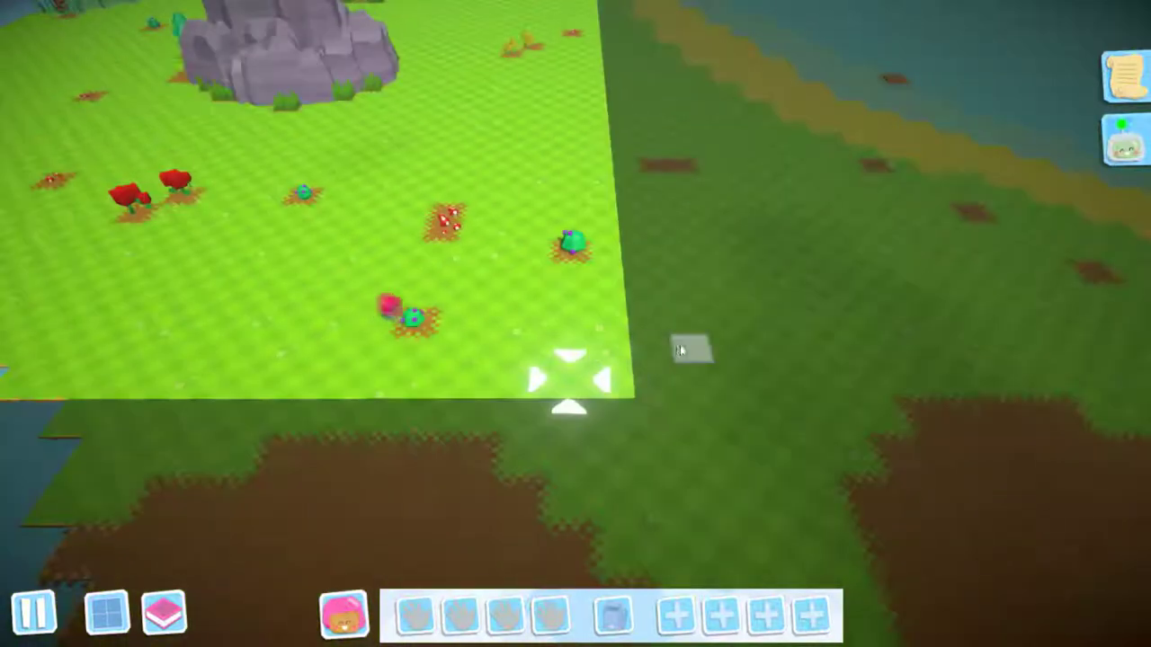
{"action": "key", "text": "d"}
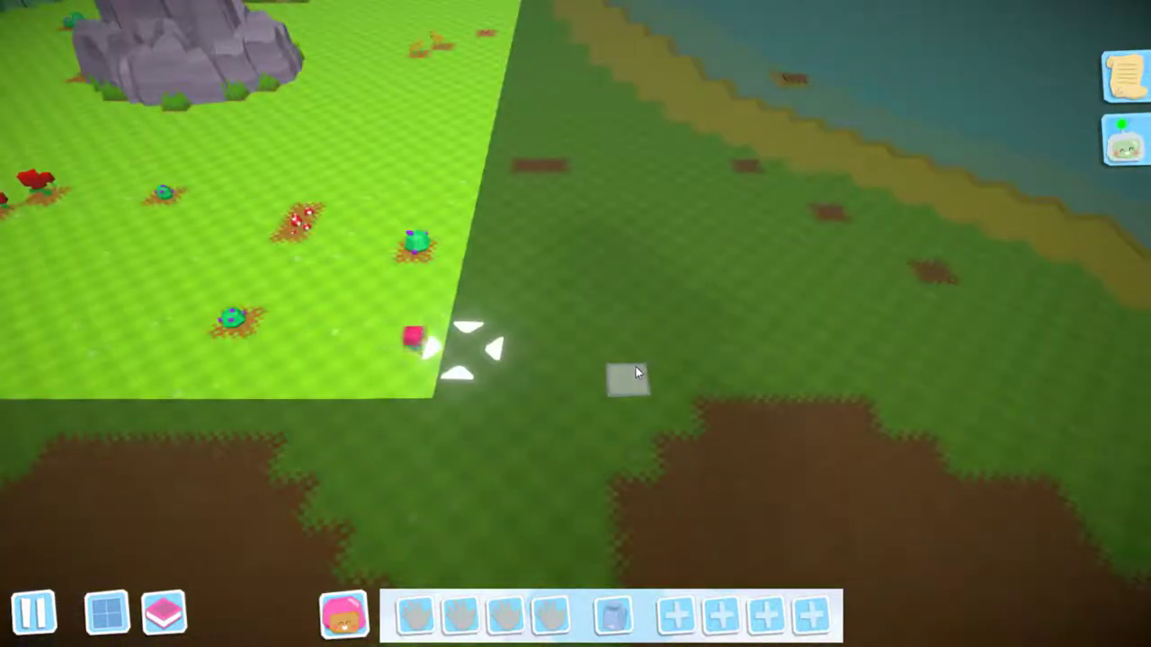
{"action": "scroll", "coordinate": [635, 367], "scroll_direction": "down", "scroll_amount": 3}
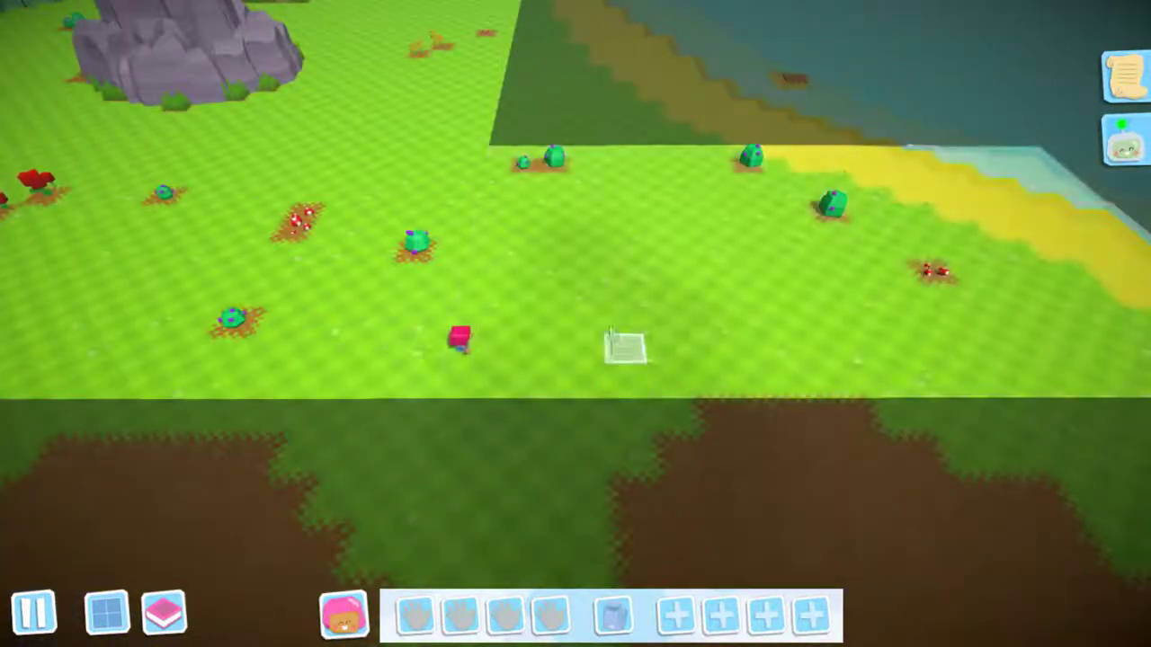
{"action": "key", "text": "w"}
{"action": "scroll", "coordinate": [648, 324], "scroll_direction": "up", "scroll_amount": 3}
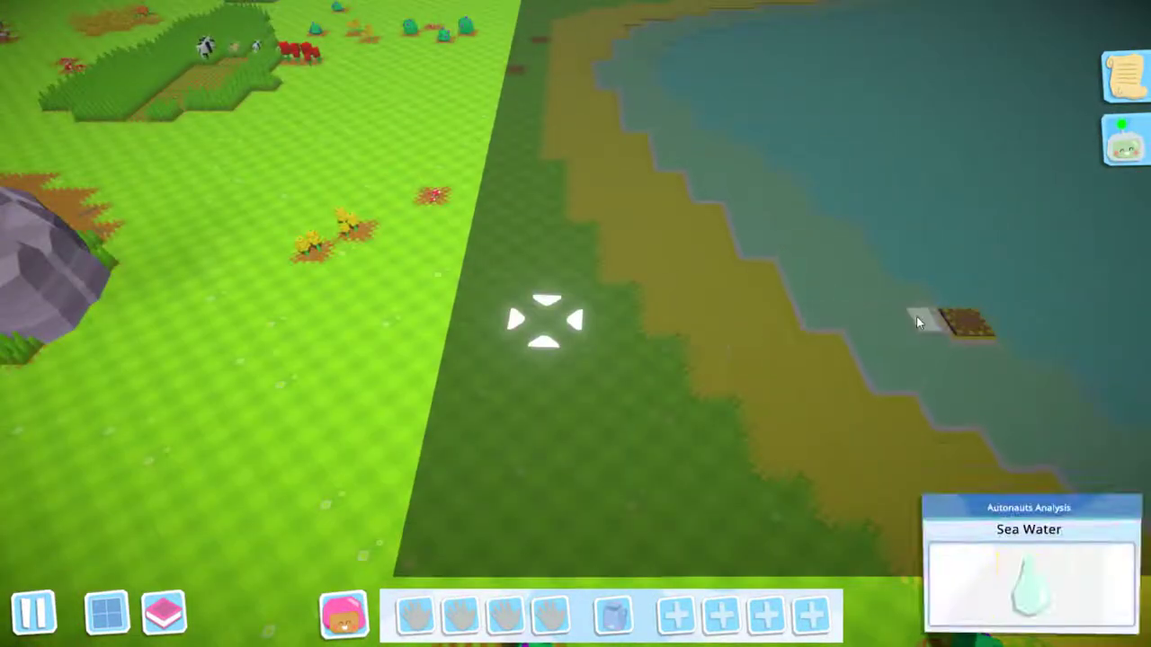
{"action": "scroll", "coordinate": [755, 348], "scroll_direction": "up", "scroll_amount": 3}
{"action": "key", "text": "s"}
{"action": "scroll", "coordinate": [468, 312], "scroll_direction": "down", "scroll_amount": 2}
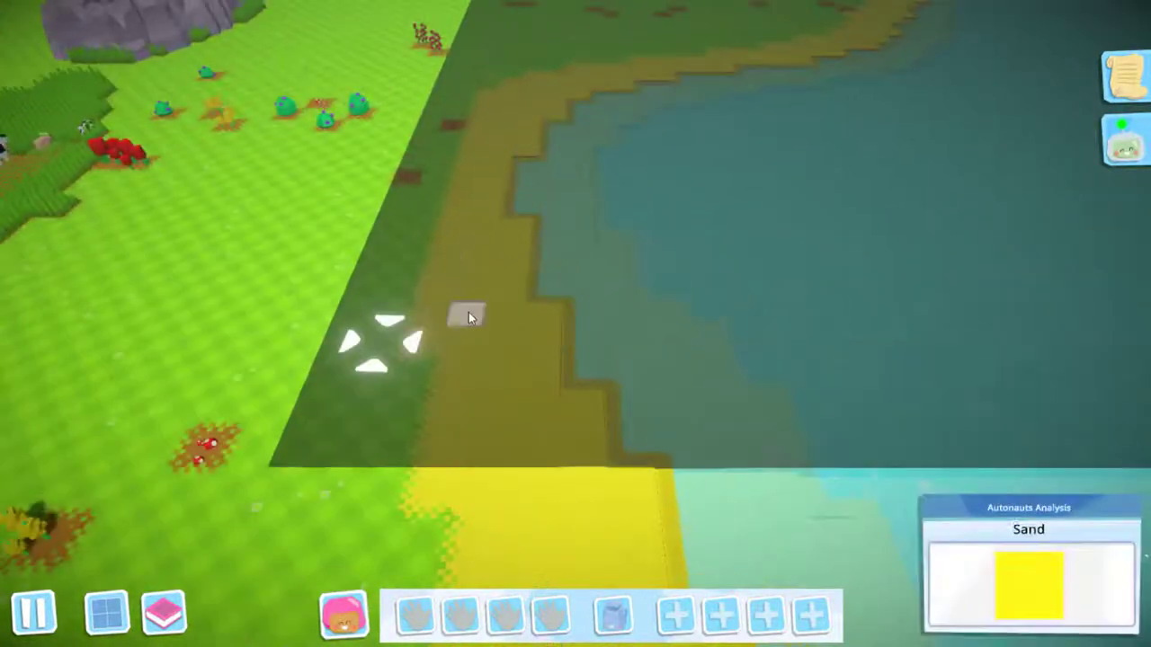
{"action": "scroll", "coordinate": [469, 312], "scroll_direction": "up", "scroll_amount": 2}
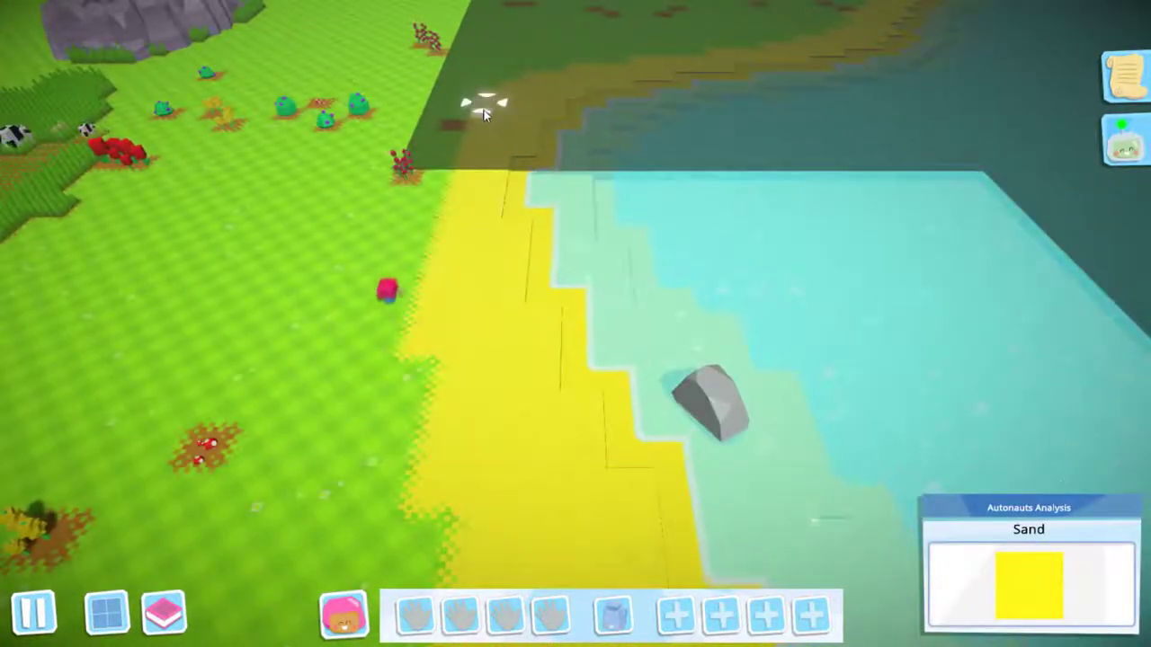
{"action": "scroll", "coordinate": [483, 107], "scroll_direction": "down", "scroll_amount": 3}
{"action": "key", "text": "w"}
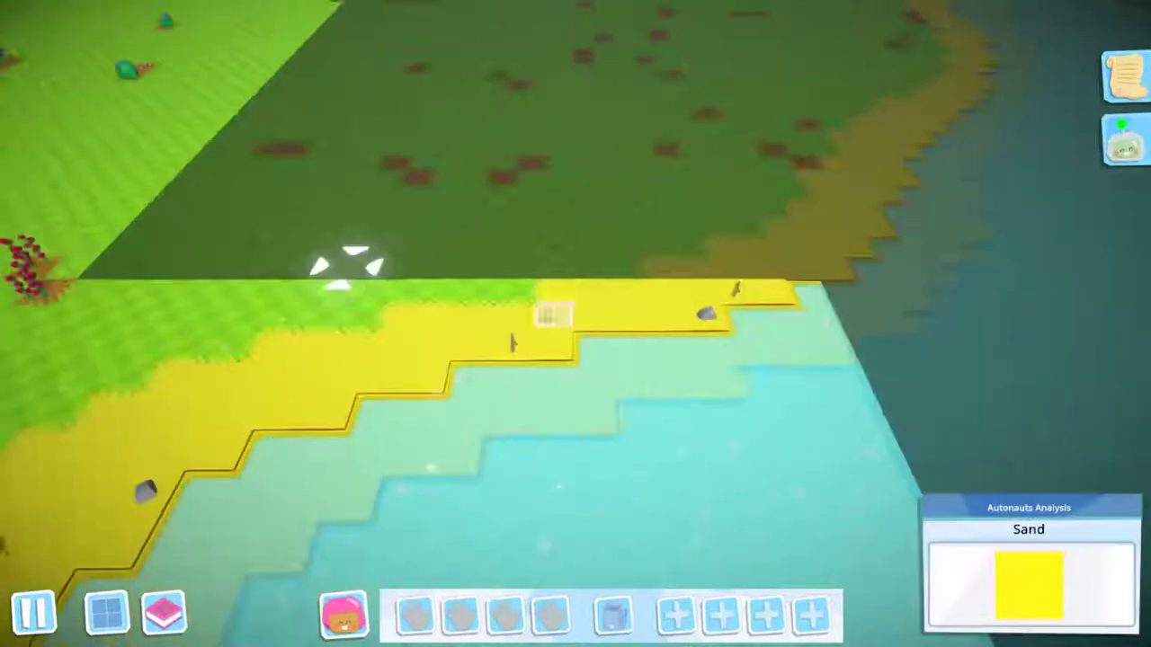
{"action": "key", "text": "w"}
{"action": "scroll", "coordinate": [516, 360], "scroll_direction": "up", "scroll_amount": 3}
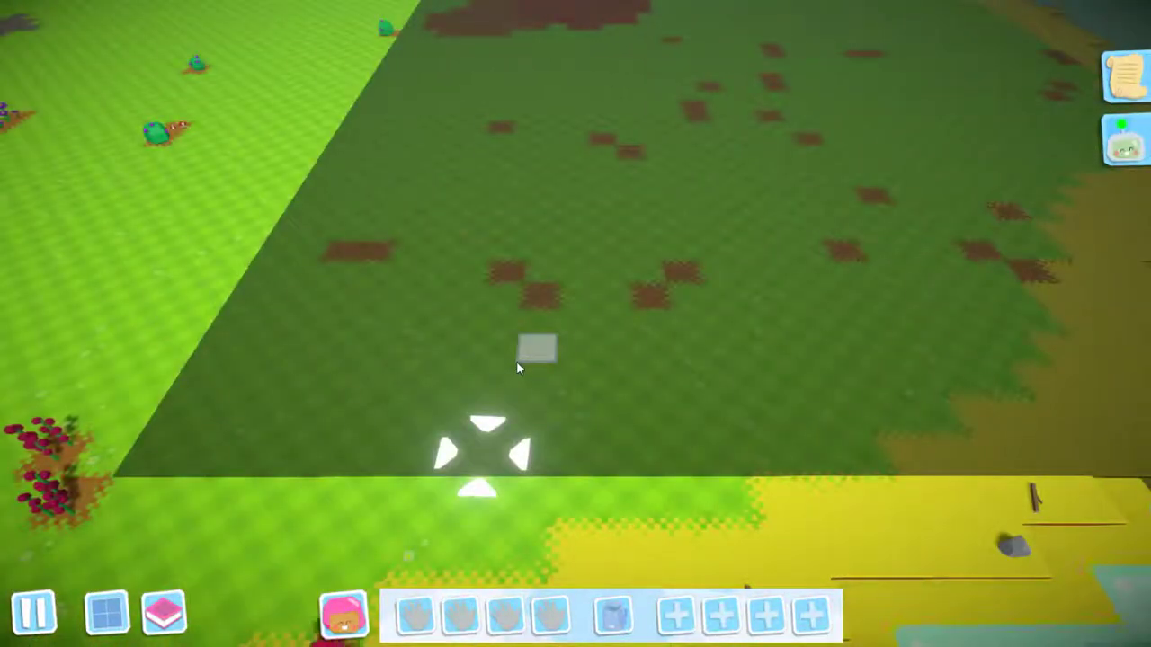
{"action": "left_click", "coordinate": [516, 361]}
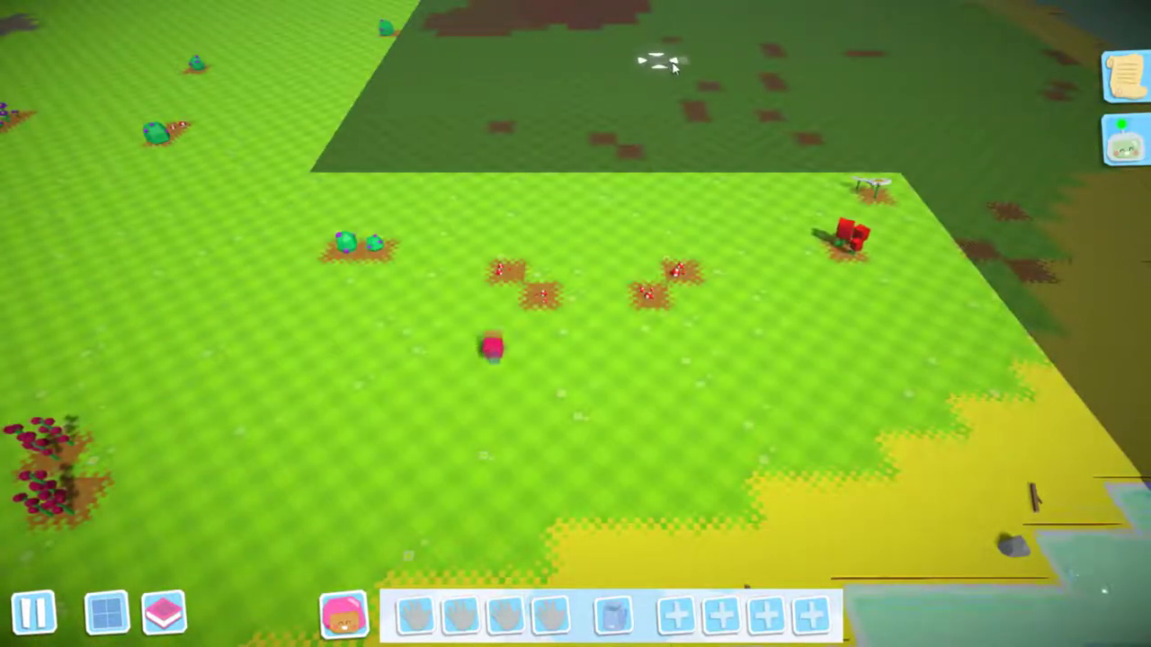
Click around the revealed grass field and move toward the soil patch.
{"action": "key", "text": "w"}
{"action": "key", "text": "w"}
{"action": "left_click", "coordinate": [668, 221]}
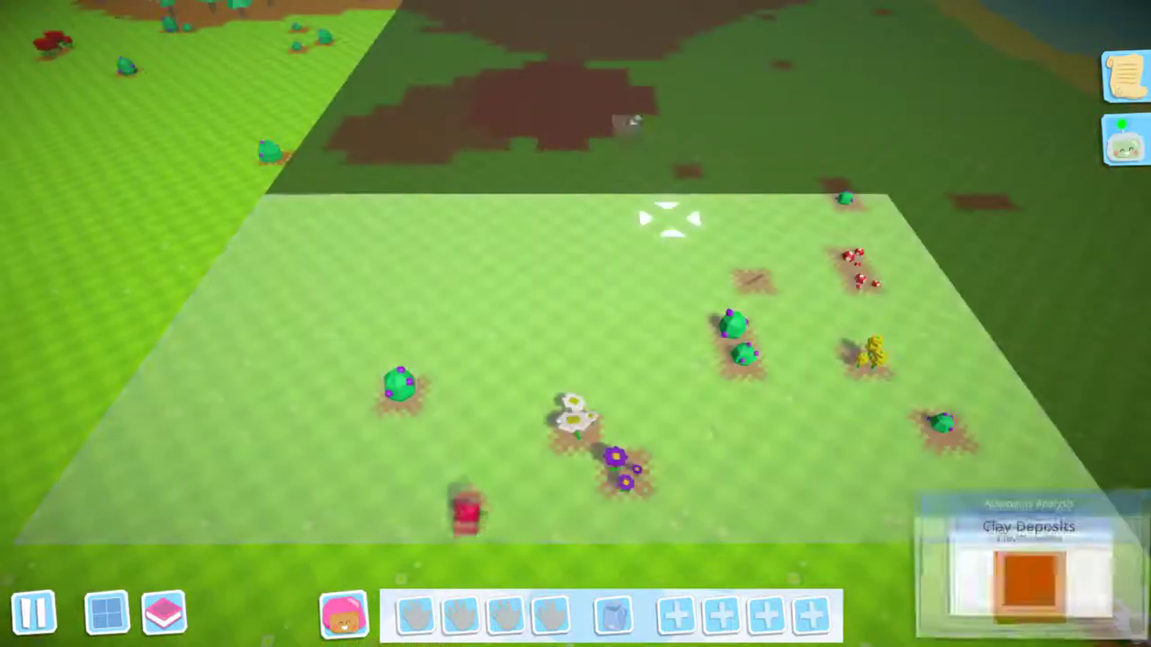
{"action": "left_click", "coordinate": [629, 121]}
{"action": "key", "text": "a"}
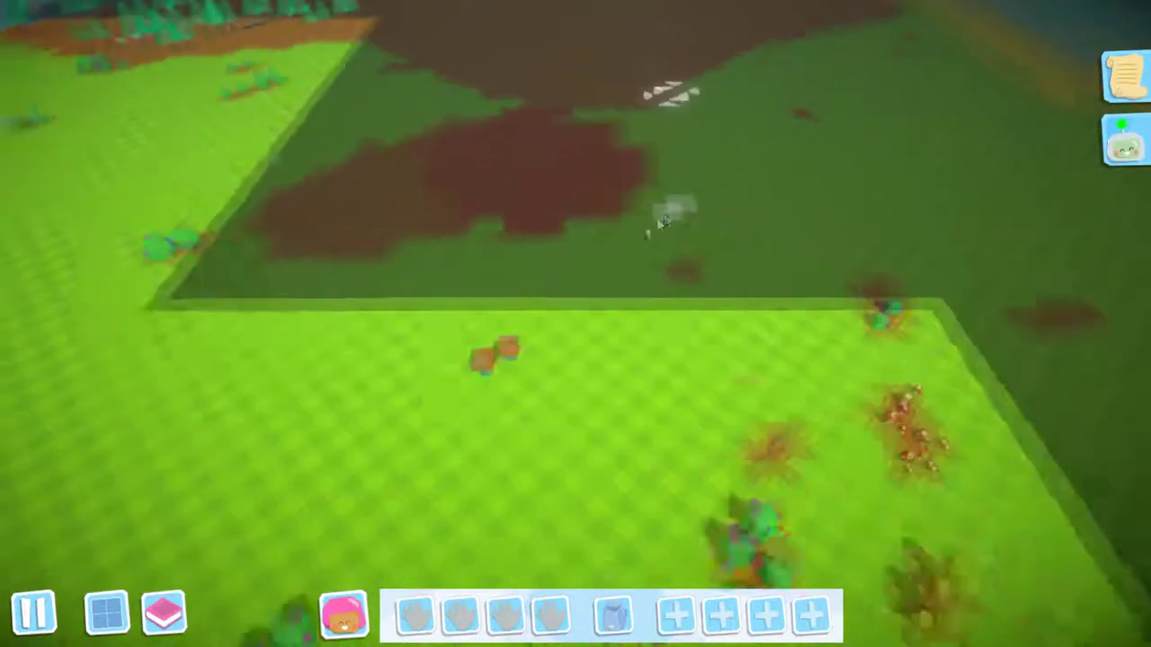
{"action": "key", "text": "s"}
{"action": "left_click", "coordinate": [594, 236]}
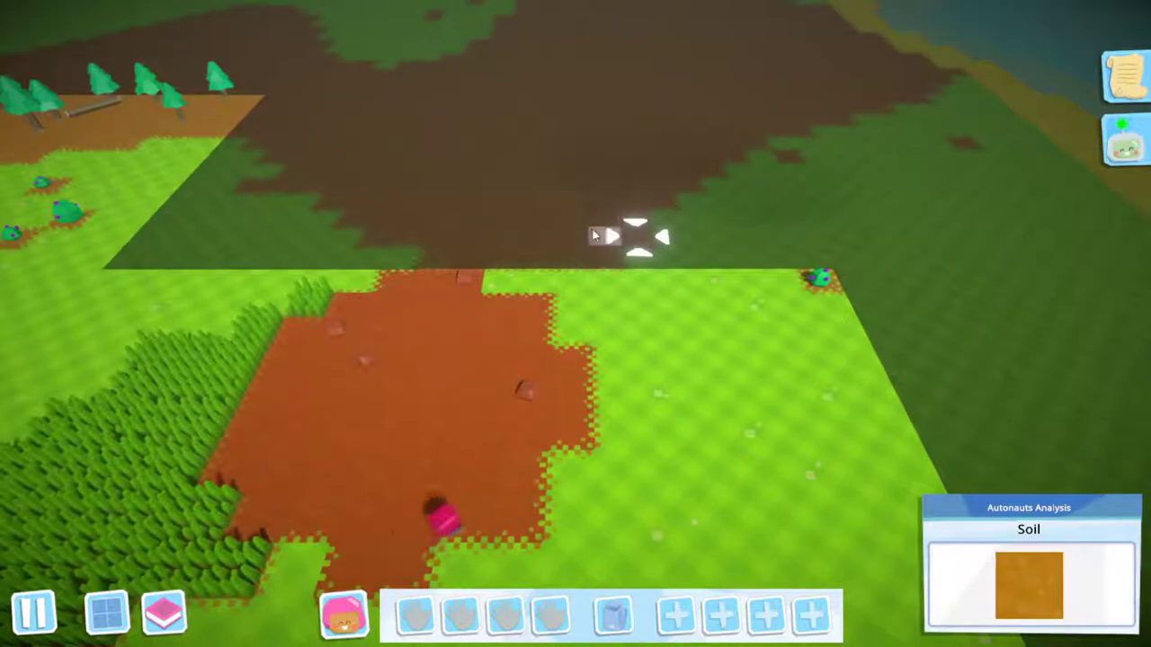
Reveal the fogged pine-tree soil sections and the area above the grass patch.
{"action": "key", "text": "w"}
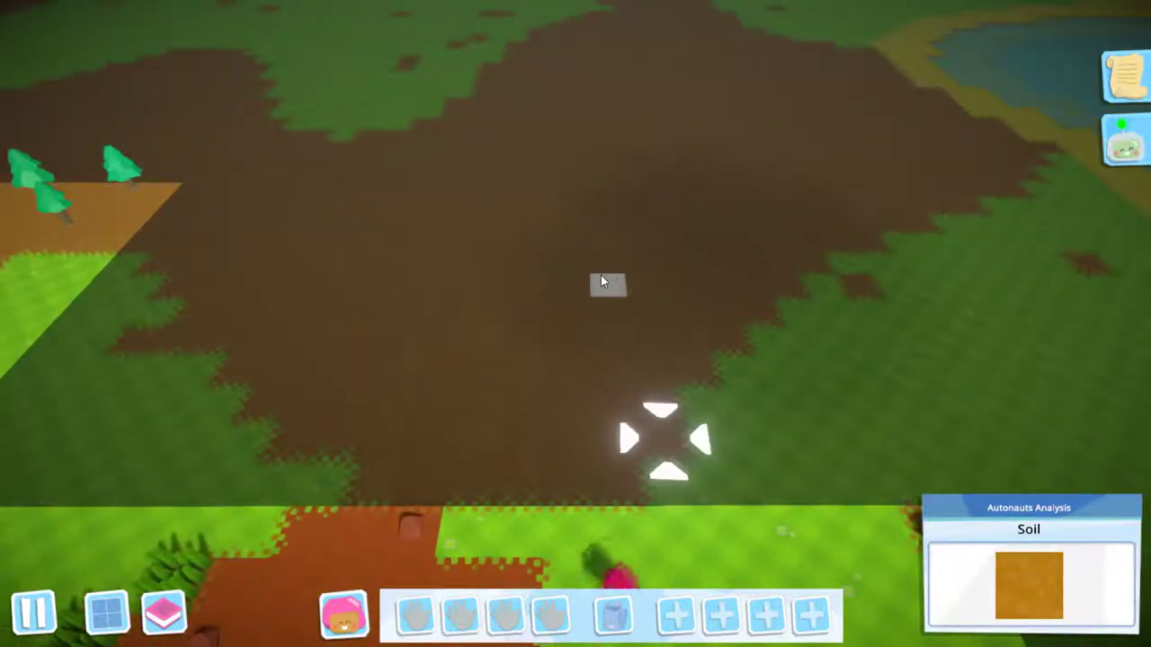
{"action": "left_click", "coordinate": [601, 275]}
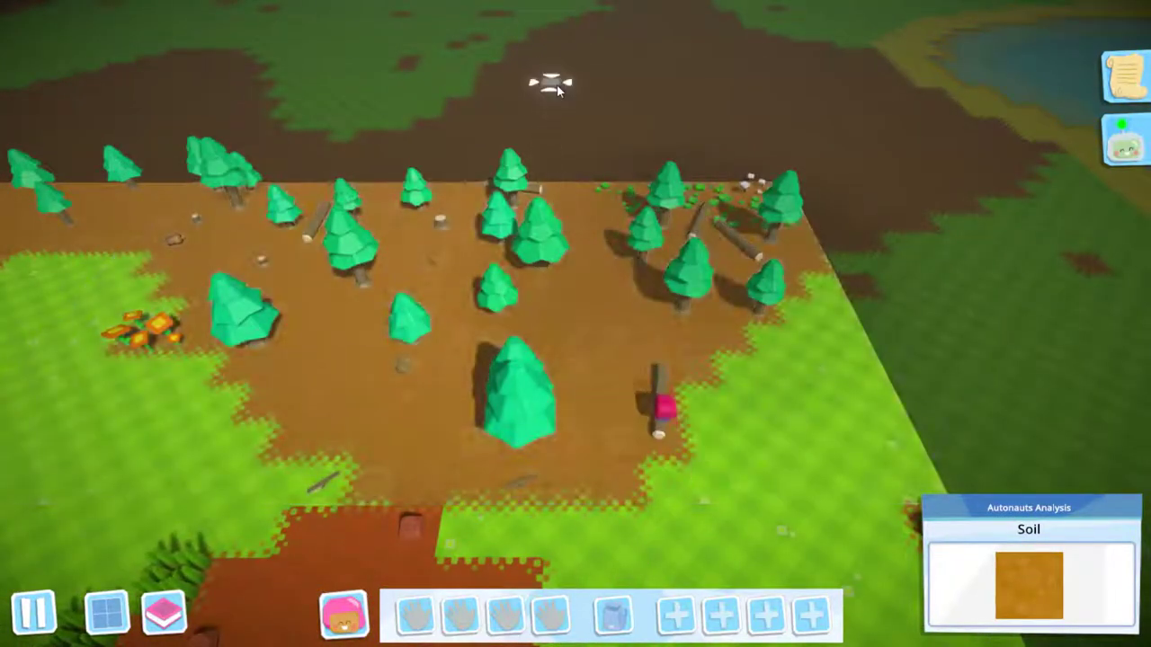
{"action": "scroll", "coordinate": [558, 90], "scroll_direction": "up", "scroll_amount": 2}
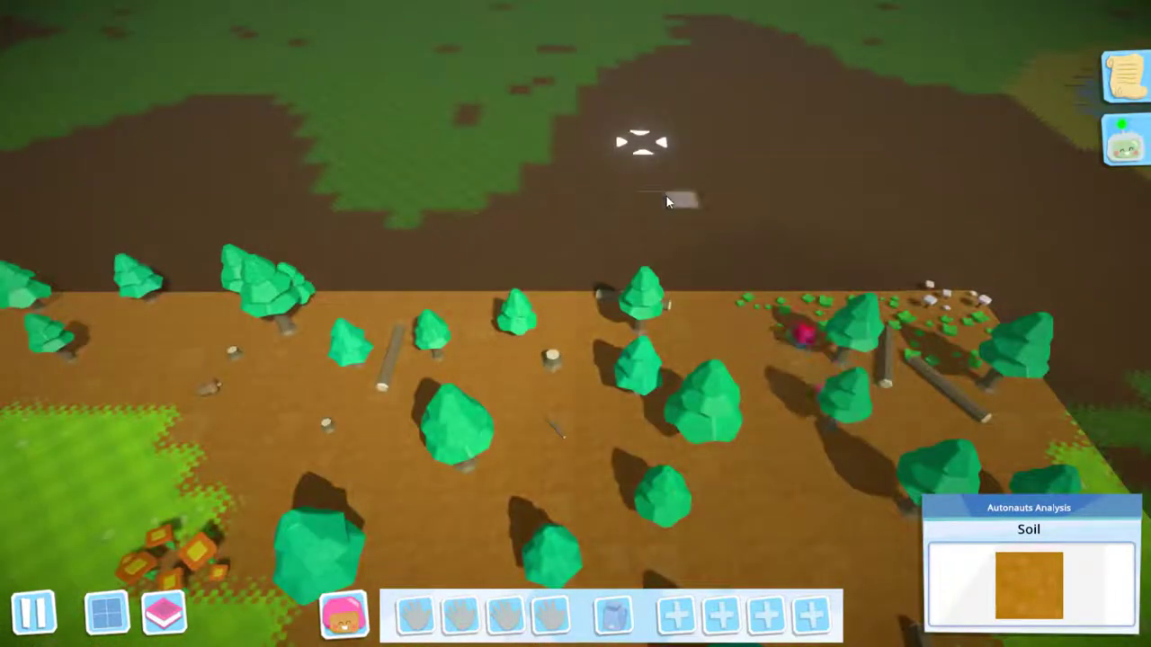
{"action": "left_click", "coordinate": [665, 200]}
{"action": "scroll", "coordinate": [665, 200], "scroll_direction": "up", "scroll_amount": 2}
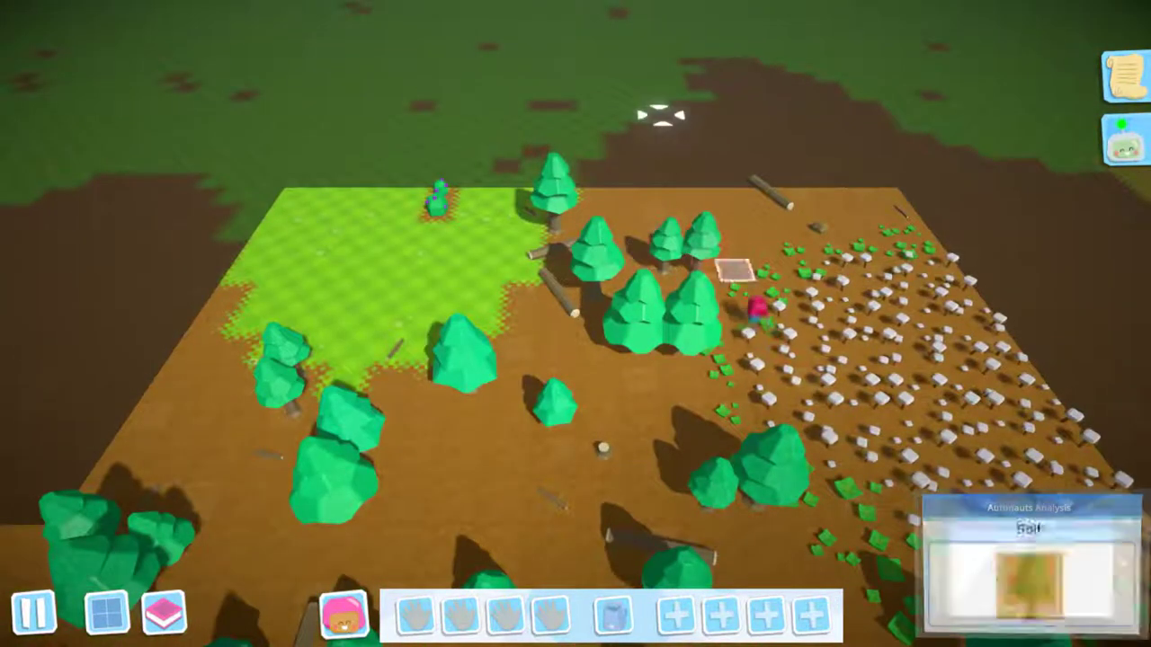
{"action": "scroll", "coordinate": [652, 121], "scroll_direction": "up", "scroll_amount": 3}
{"action": "scroll", "coordinate": [615, 285], "scroll_direction": "up", "scroll_amount": 2}
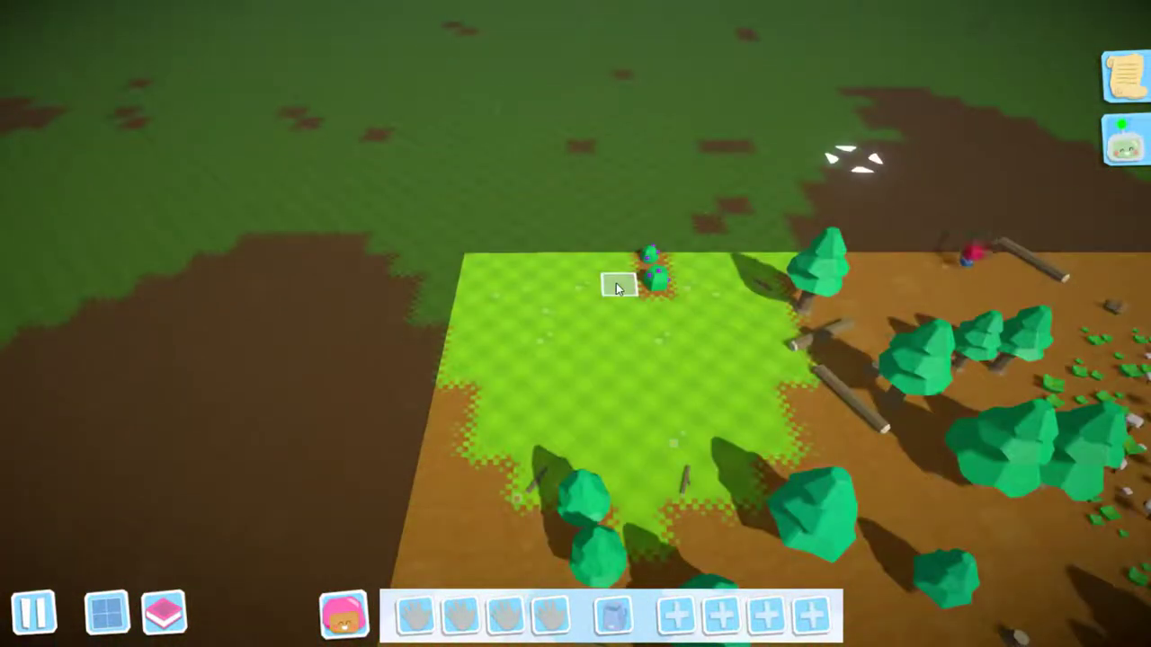
{"action": "left_click", "coordinate": [616, 287]}
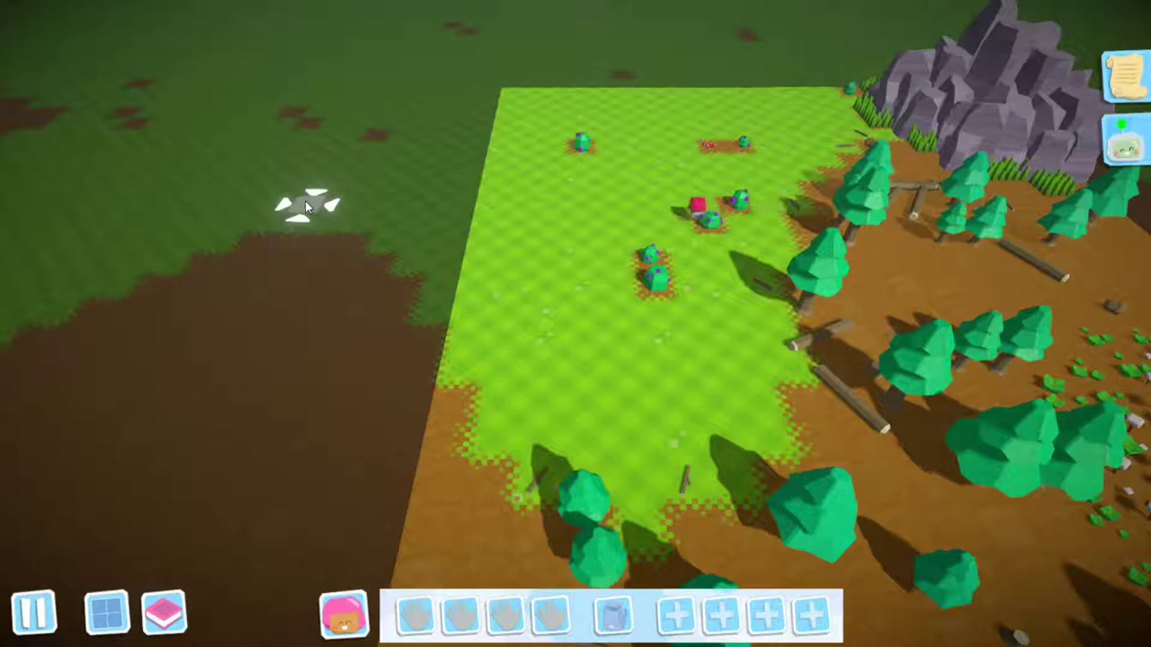
{"action": "left_click", "coordinate": [308, 208]}
Reveal two fogged soil areas as forested land.
{"action": "left_click", "coordinate": [593, 126]}
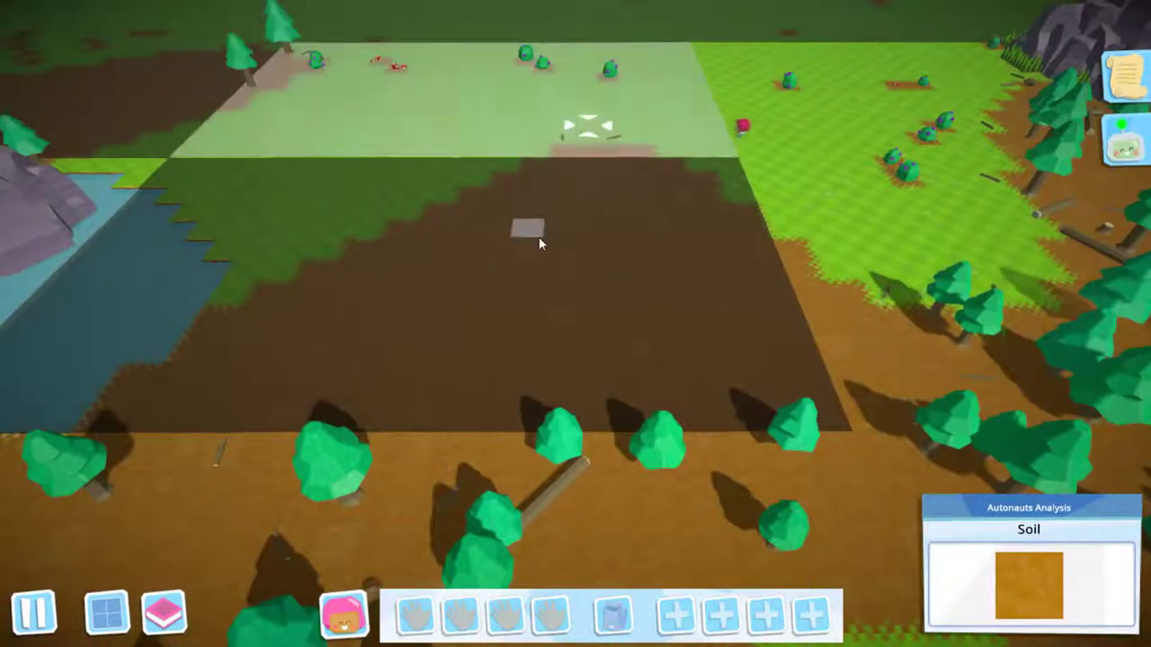
{"action": "left_click", "coordinate": [558, 293]}
{"action": "left_click_drag", "start_coordinate": [553, 285], "coordinate": [331, 278]}
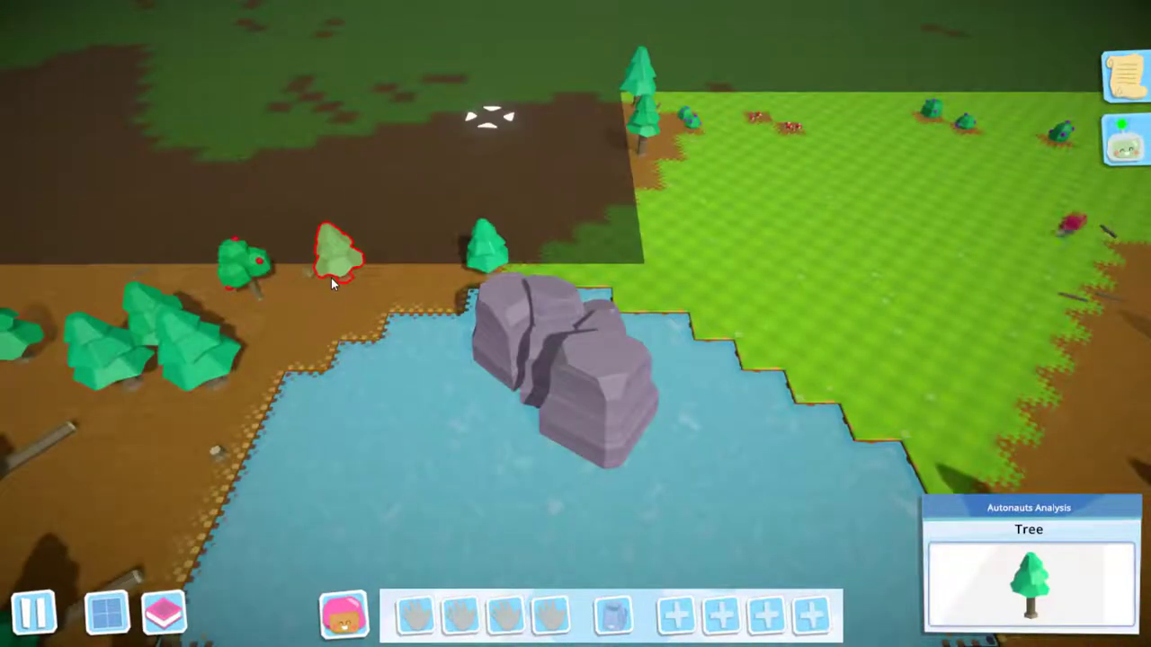
{"action": "scroll", "coordinate": [331, 278], "scroll_direction": "down", "scroll_amount": 3}
{"action": "left_click_drag", "start_coordinate": [331, 277], "coordinate": [764, 189]}
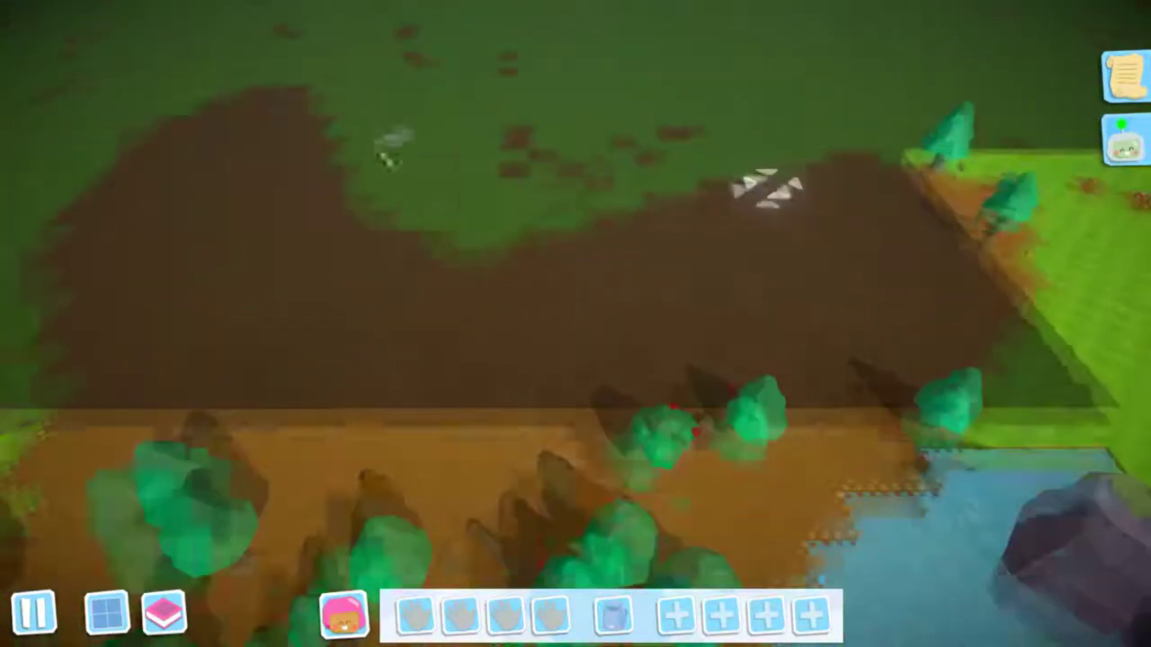
{"action": "left_click_drag", "start_coordinate": [386, 153], "coordinate": [486, 252]}
{"action": "left_click", "coordinate": [387, 270]}
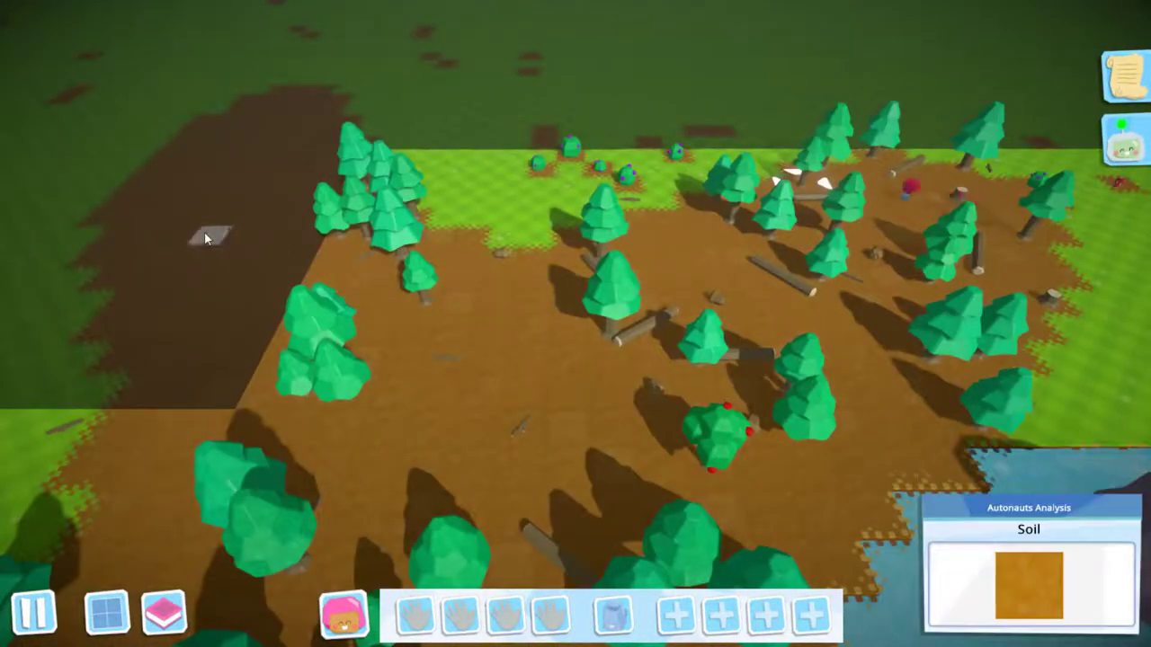
Survey the coast and reveal the fogged patch containing a large rock.
{"action": "mouse_move", "coordinate": [204, 231]}
{"action": "left_mouse_down"}
{"action": "mouse_move", "coordinate": [364, 280]}
{"action": "mouse_move", "coordinate": [407, 316]}
{"action": "mouse_move", "coordinate": [629, 270]}
{"action": "left_mouse_up"}
{"action": "left_click_drag", "start_coordinate": [270, 225], "coordinate": [540, 270]}
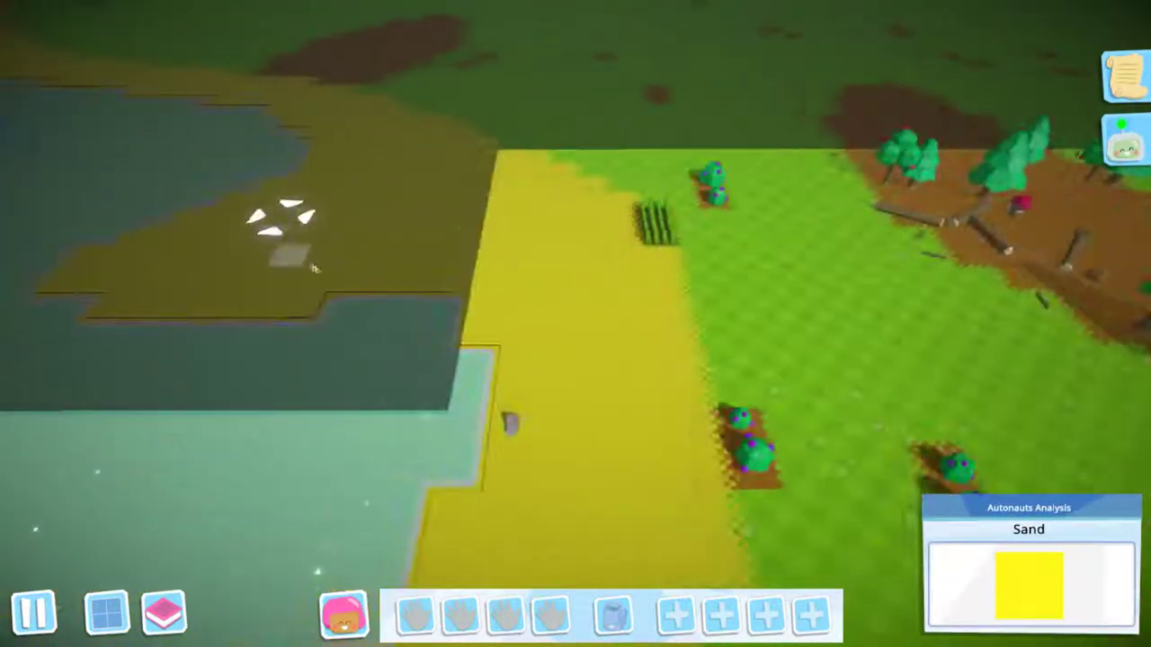
{"action": "mouse_move", "coordinate": [315, 268]}
{"action": "left_mouse_down"}
{"action": "mouse_move", "coordinate": [495, 234]}
{"action": "mouse_move", "coordinate": [435, 286]}
{"action": "mouse_move", "coordinate": [539, 225]}
{"action": "left_mouse_up"}
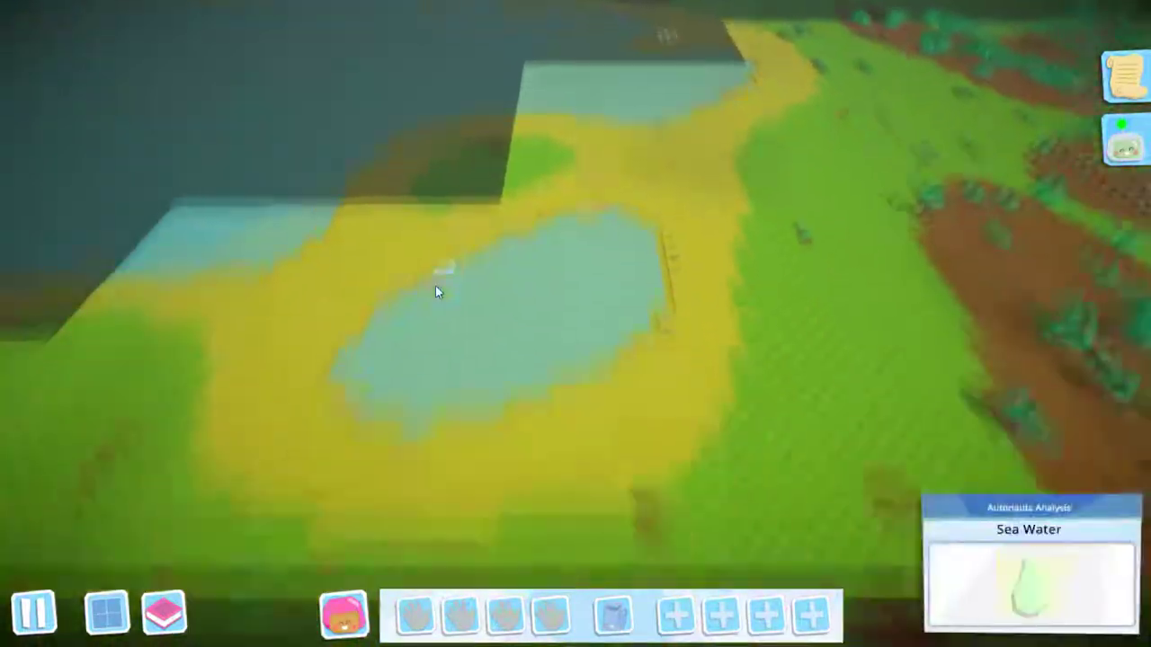
{"action": "mouse_move", "coordinate": [435, 286]}
{"action": "left_mouse_down"}
{"action": "mouse_move", "coordinate": [427, 278]}
{"action": "mouse_move", "coordinate": [440, 286]}
{"action": "mouse_move", "coordinate": [296, 331]}
{"action": "mouse_move", "coordinate": [450, 324]}
{"action": "left_mouse_up"}
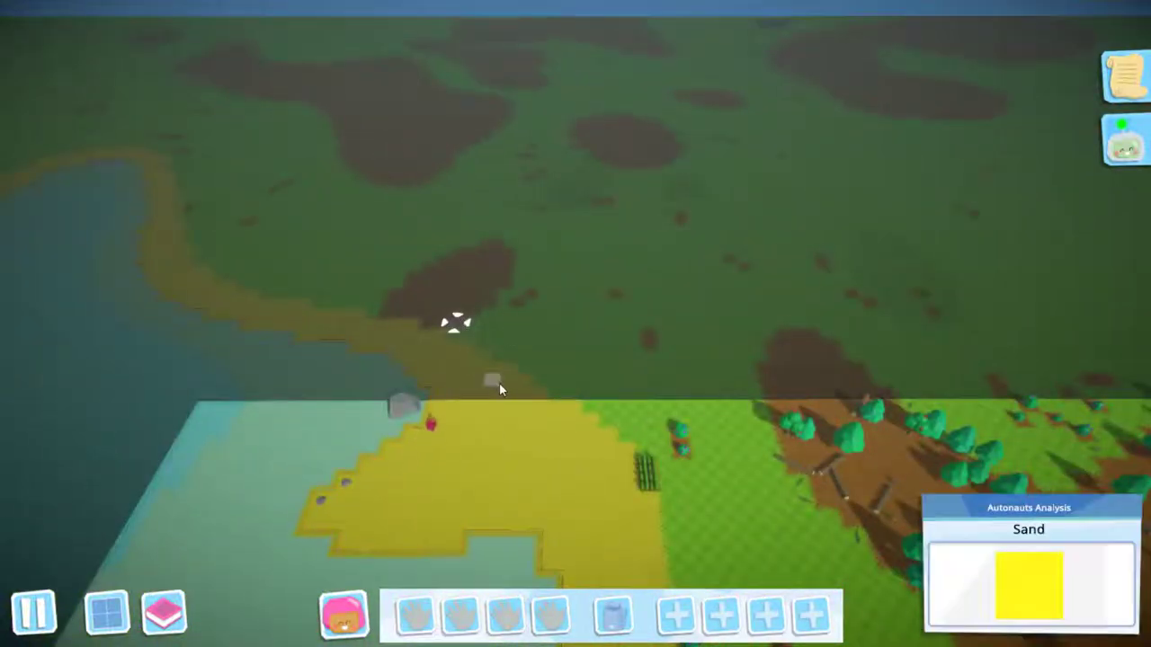
{"action": "left_click", "coordinate": [450, 324]}
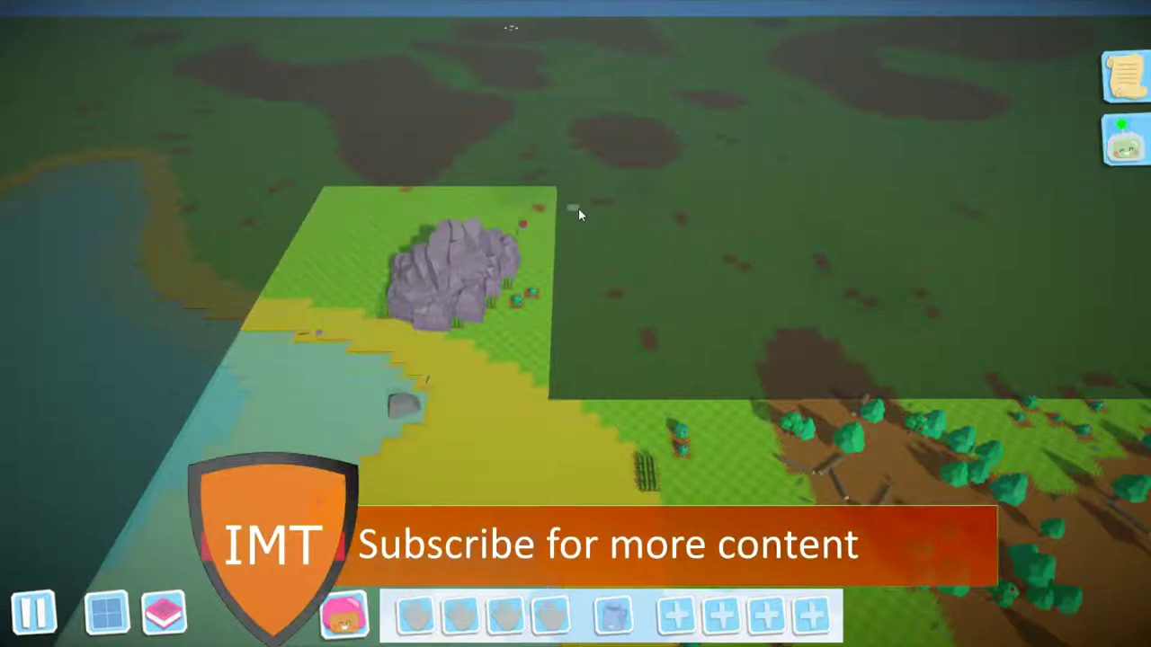
{"action": "key", "text": "w"}
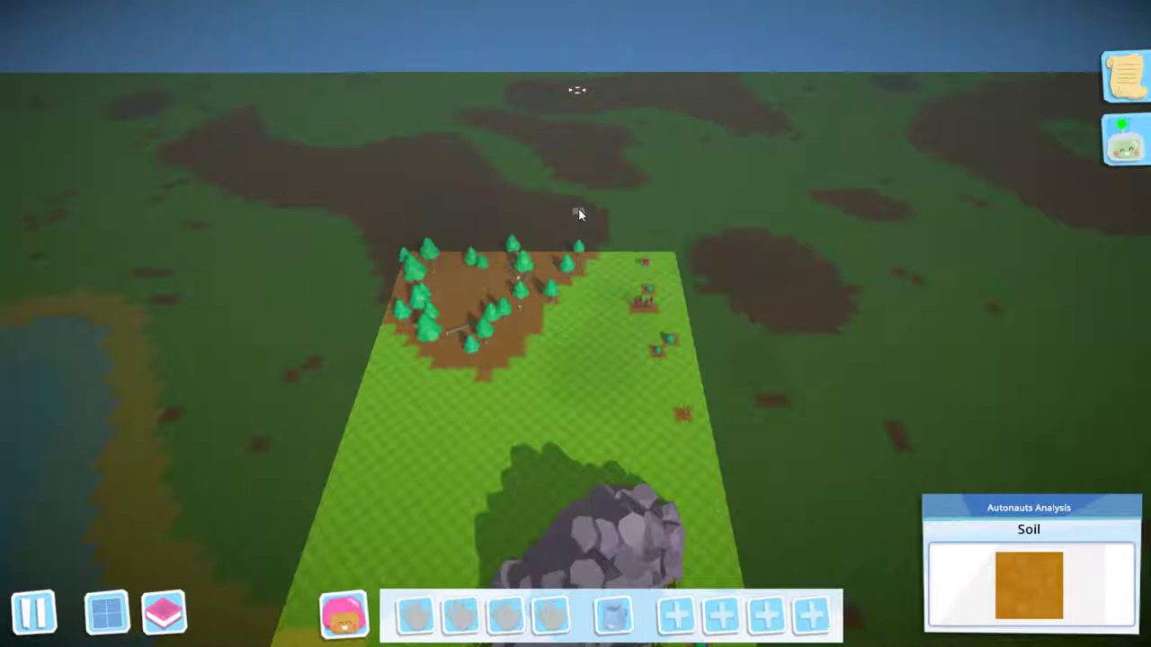
{"action": "scroll", "coordinate": [582, 214], "scroll_direction": "up", "scroll_amount": 4}
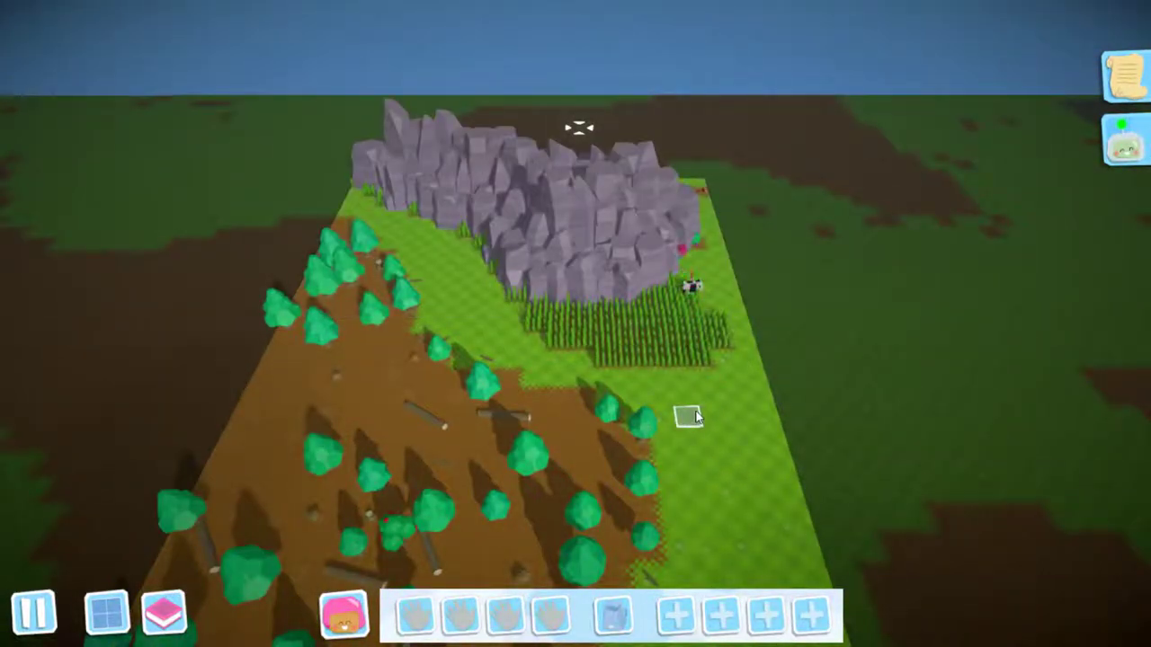
{"action": "scroll", "coordinate": [696, 414], "scroll_direction": "down", "scroll_amount": 3}
{"action": "scroll", "coordinate": [653, 447], "scroll_direction": "down", "scroll_amount": 3}
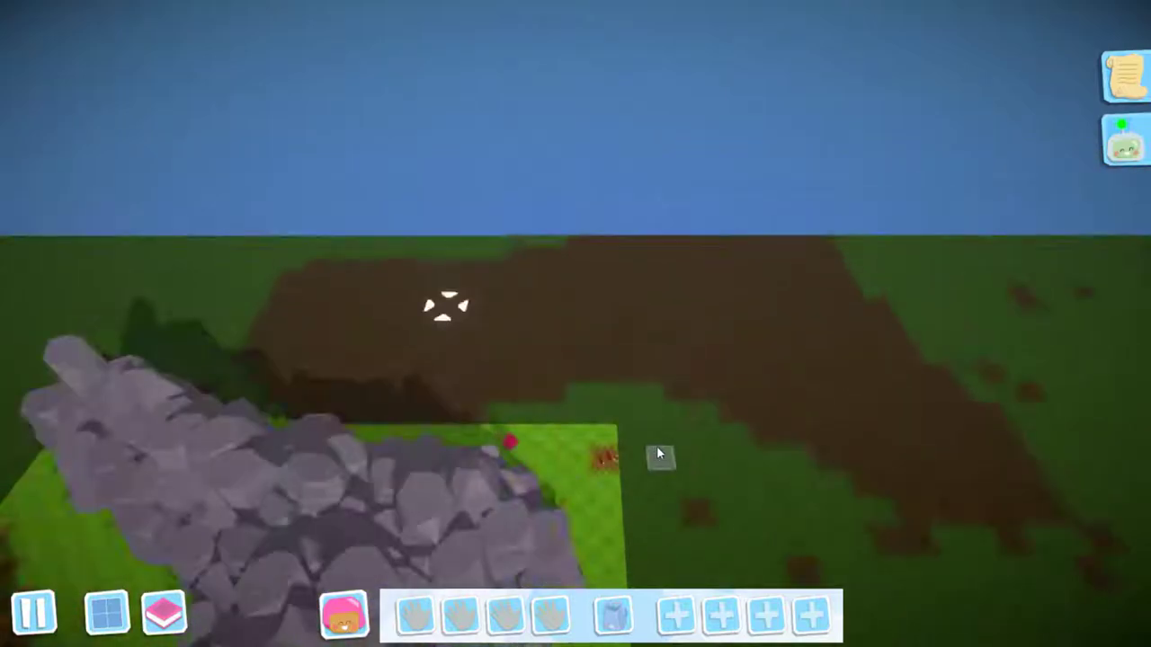
{"action": "left_click_drag", "start_coordinate": [656, 446], "coordinate": [728, 364]}
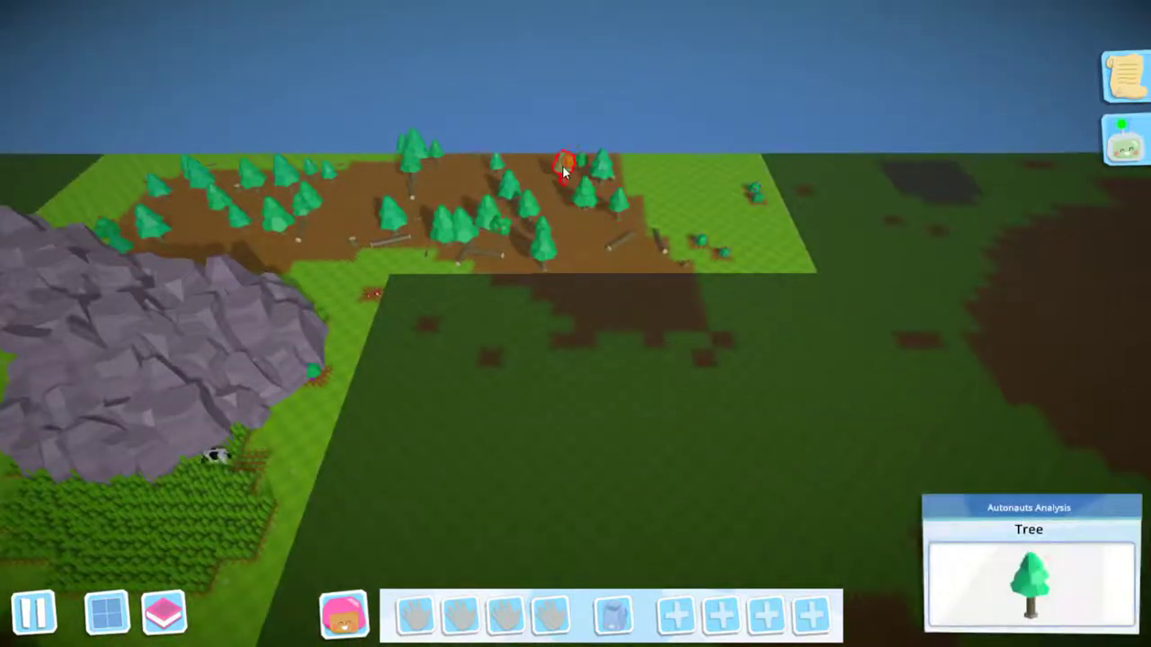
{"action": "scroll", "coordinate": [572, 159], "scroll_direction": "up", "scroll_amount": 8}
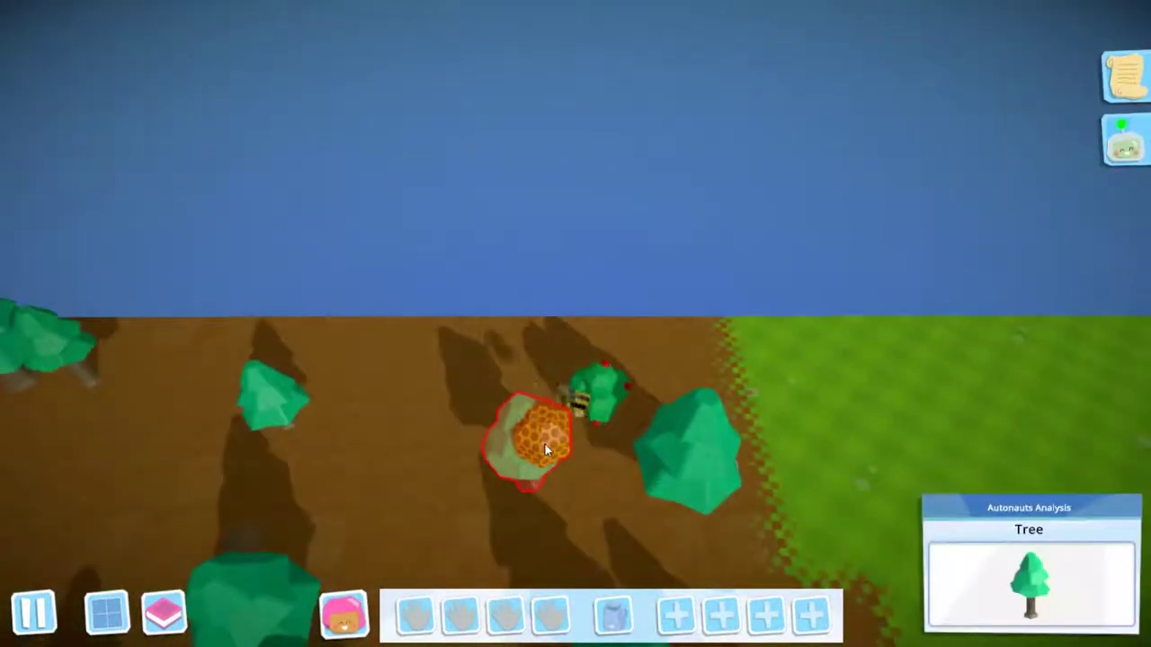
{"action": "scroll", "coordinate": [545, 444], "scroll_direction": "down", "scroll_amount": 10}
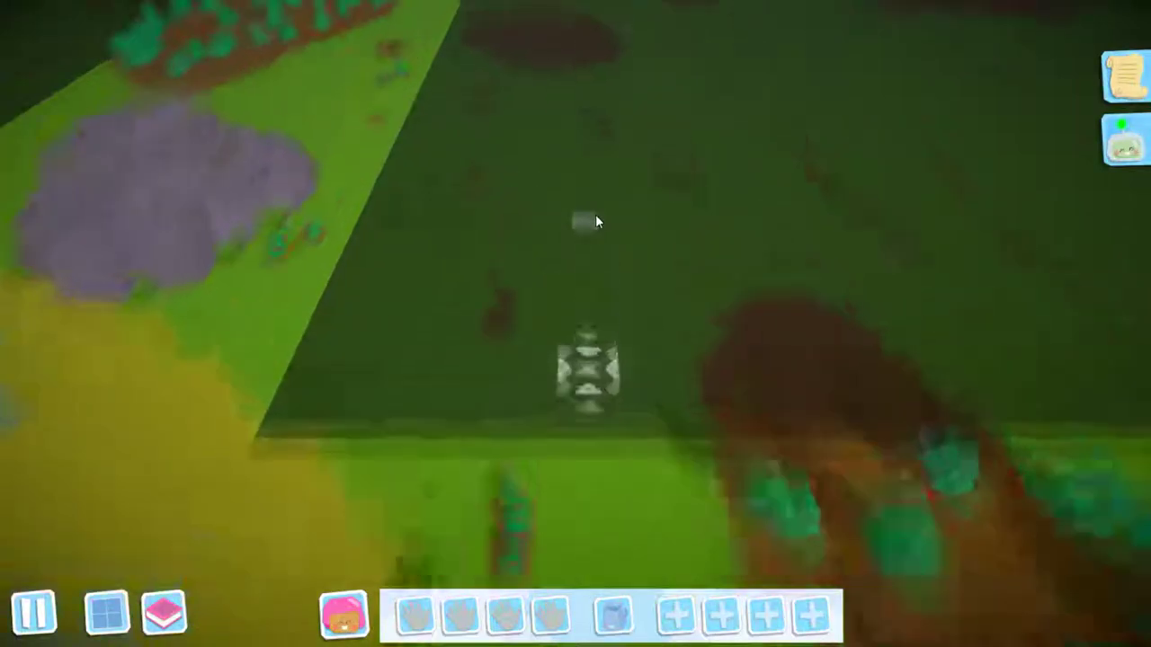
{"action": "scroll", "coordinate": [595, 214], "scroll_direction": "up", "scroll_amount": 6}
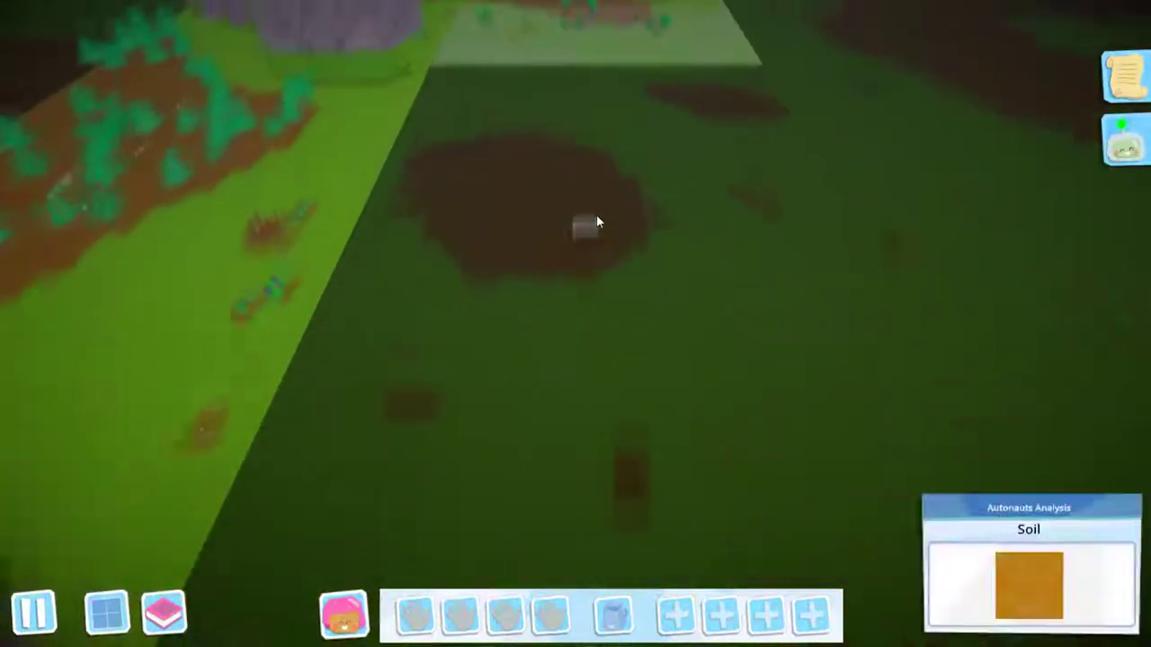
{"action": "scroll", "coordinate": [596, 214], "scroll_direction": "down", "scroll_amount": 6}
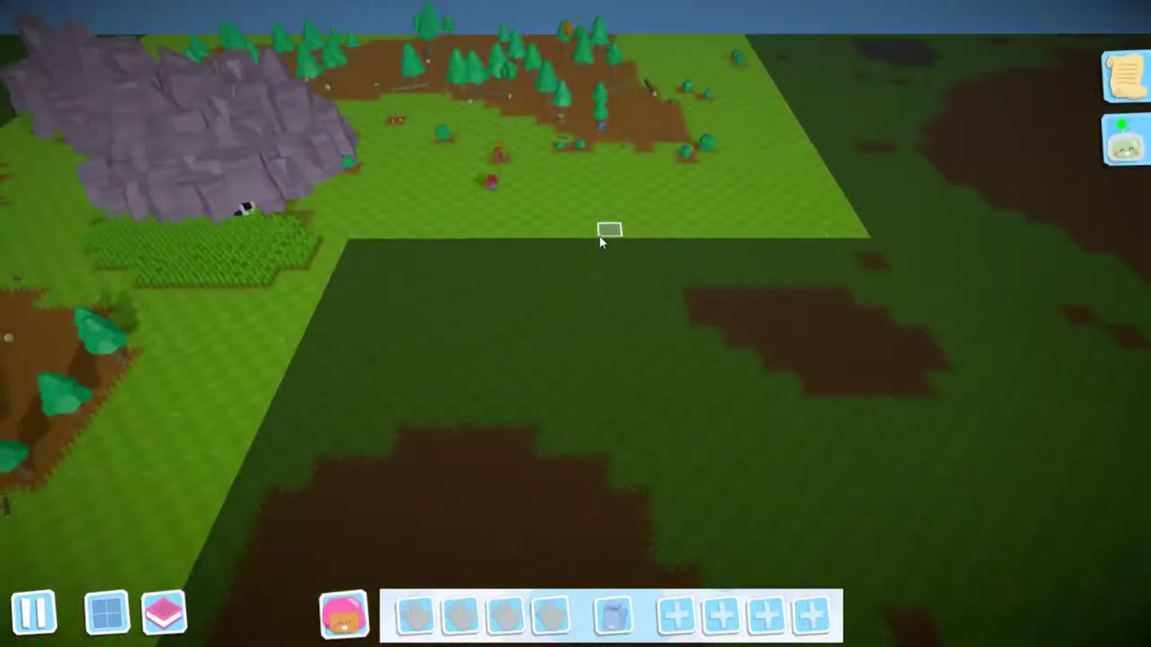
Scan the fog below the colony boundary and another unexplored patch, then pan back.
{"action": "left_click", "coordinate": [600, 237]}
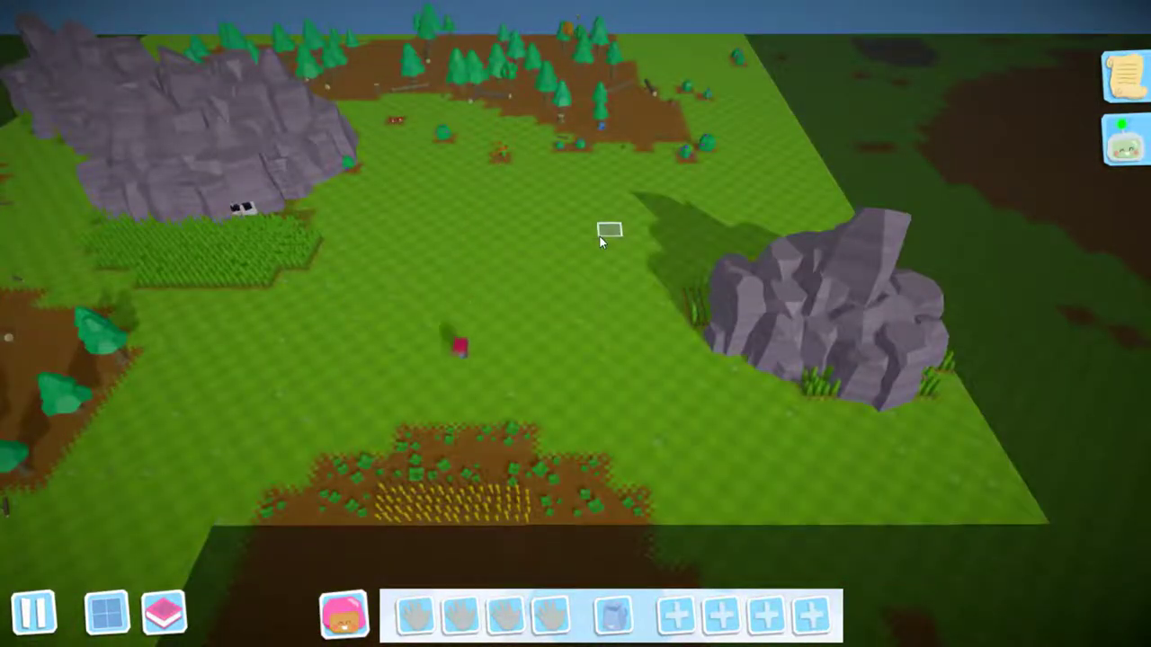
{"action": "scroll", "coordinate": [600, 236], "scroll_direction": "down", "scroll_amount": 5}
{"action": "left_click", "coordinate": [598, 234]}
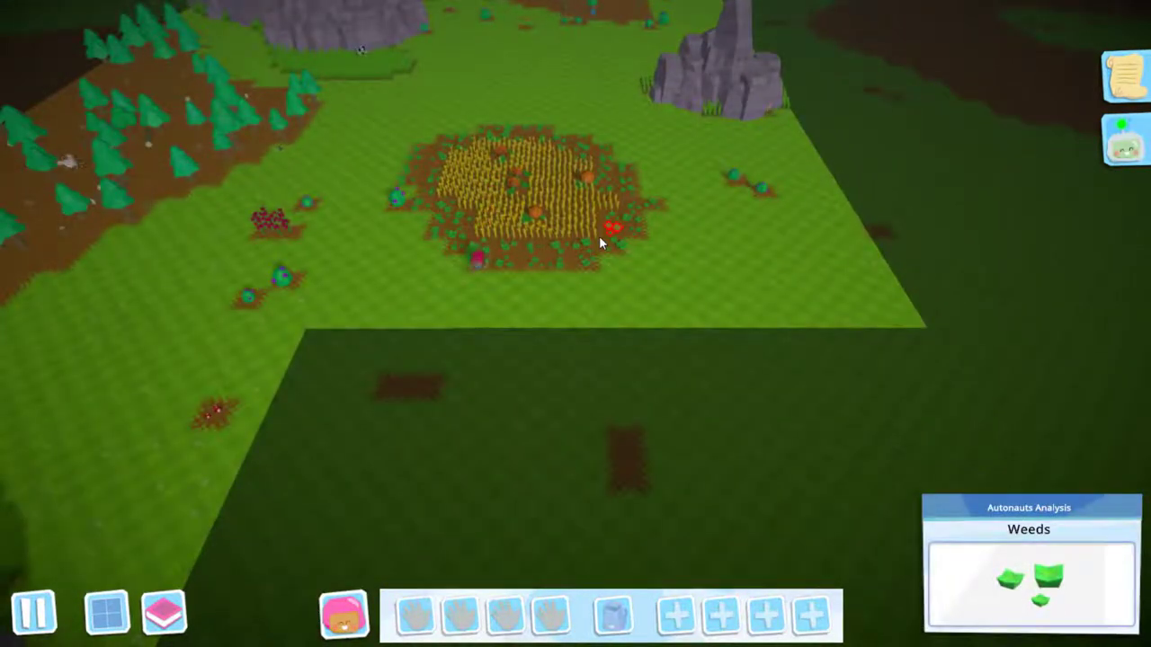
{"action": "scroll", "coordinate": [599, 235], "scroll_direction": "down", "scroll_amount": 3}
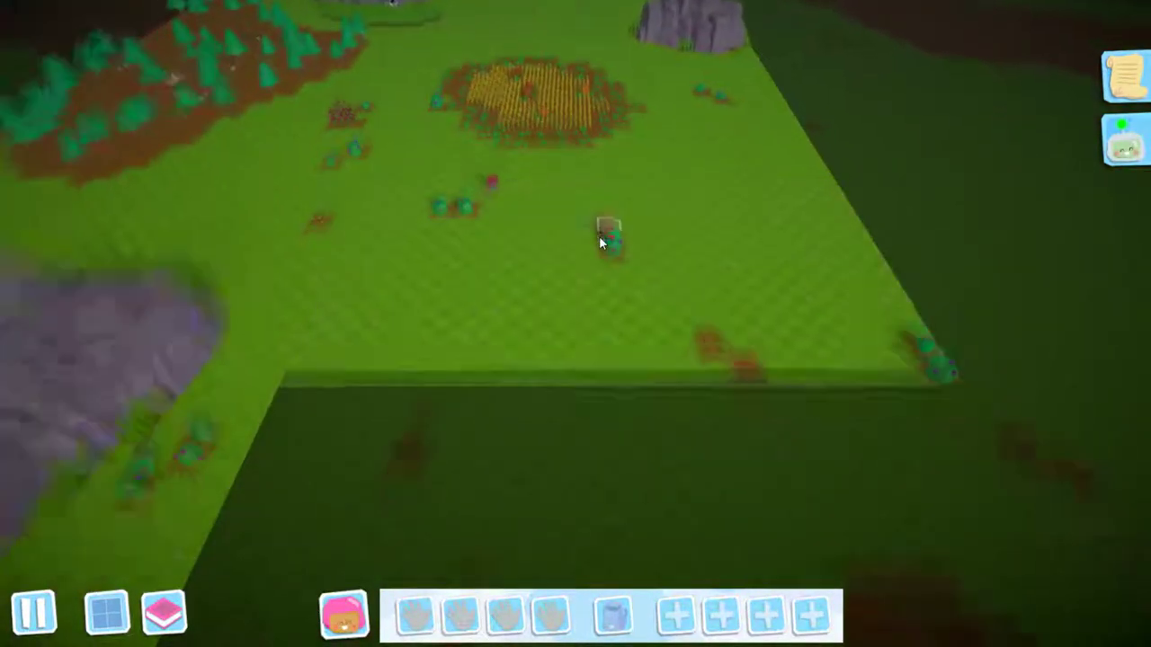
{"action": "key", "text": "s"}
{"action": "key", "text": "s"}
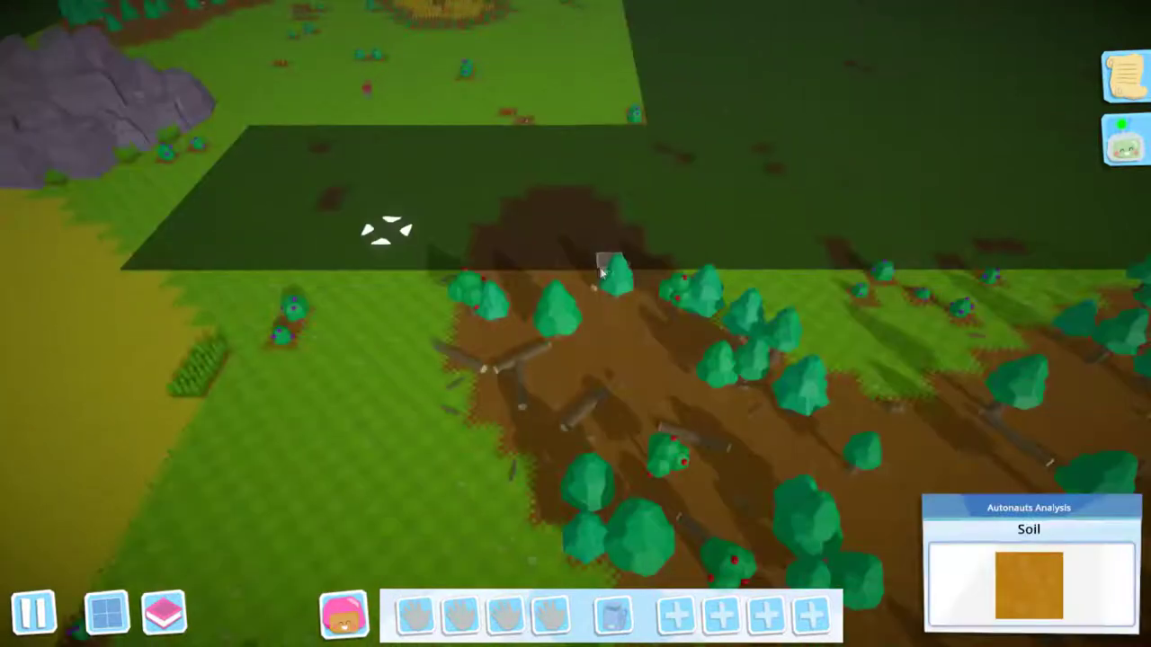
{"action": "left_click", "coordinate": [743, 227]}
{"action": "key", "text": "s"}
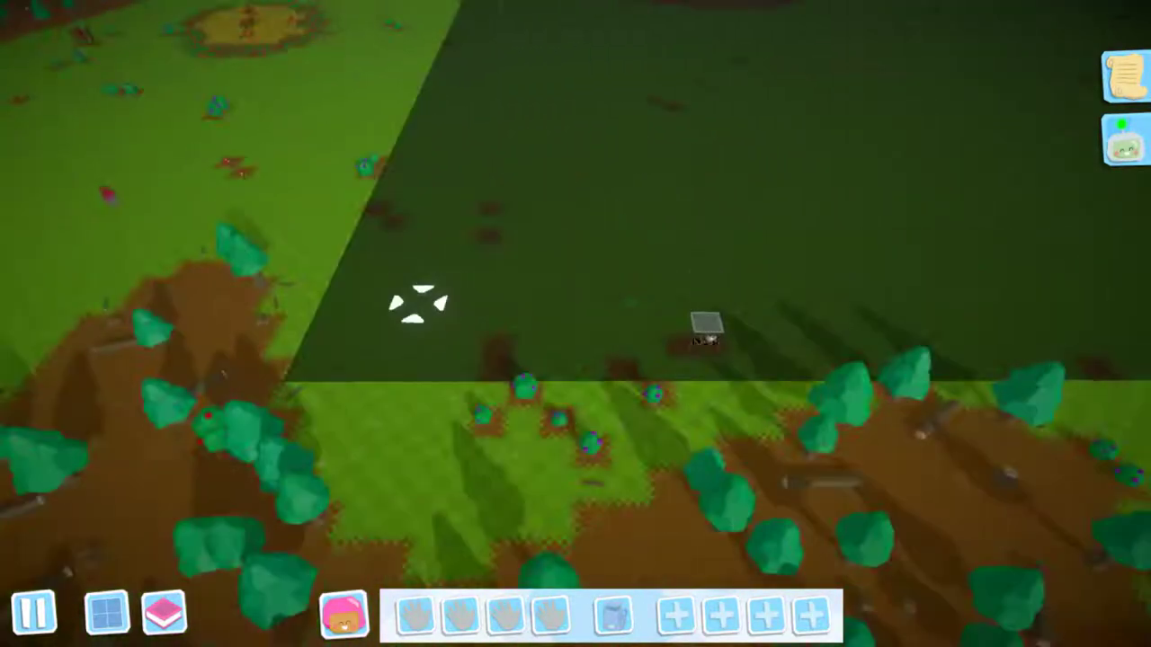
{"action": "key", "text": "s"}
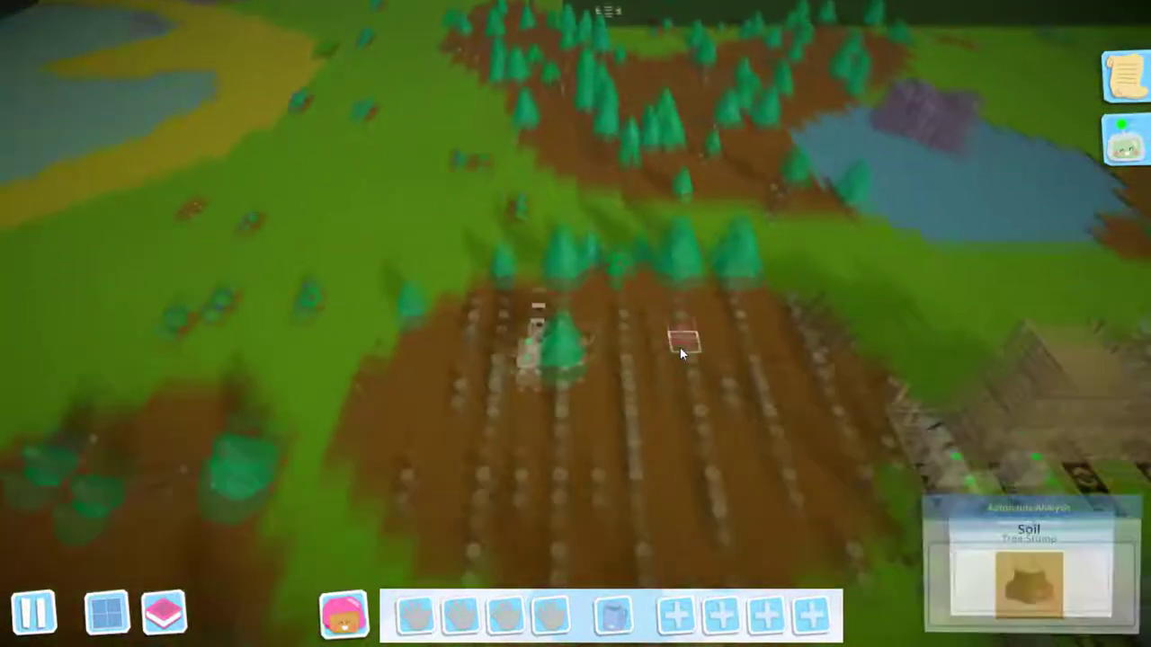
{"action": "key", "text": "s"}
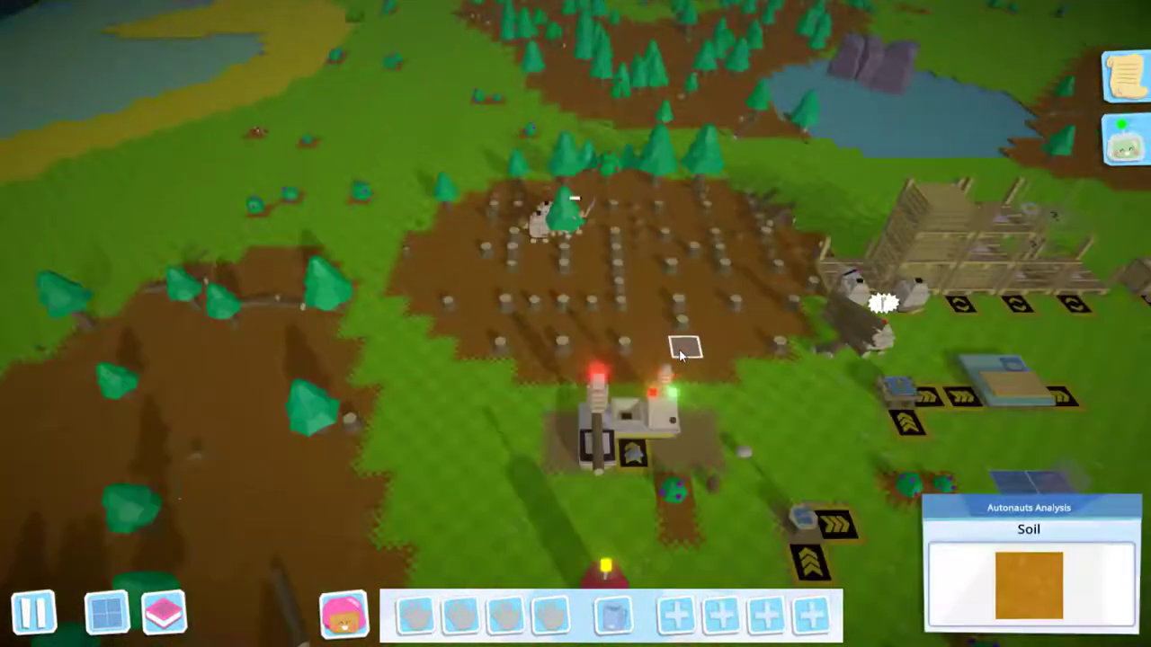
Pan the view to the fog edge and forward into the dark soil area.
{"action": "key", "text": "s"}
{"action": "key", "text": "s"}
{"action": "key", "text": "s"}
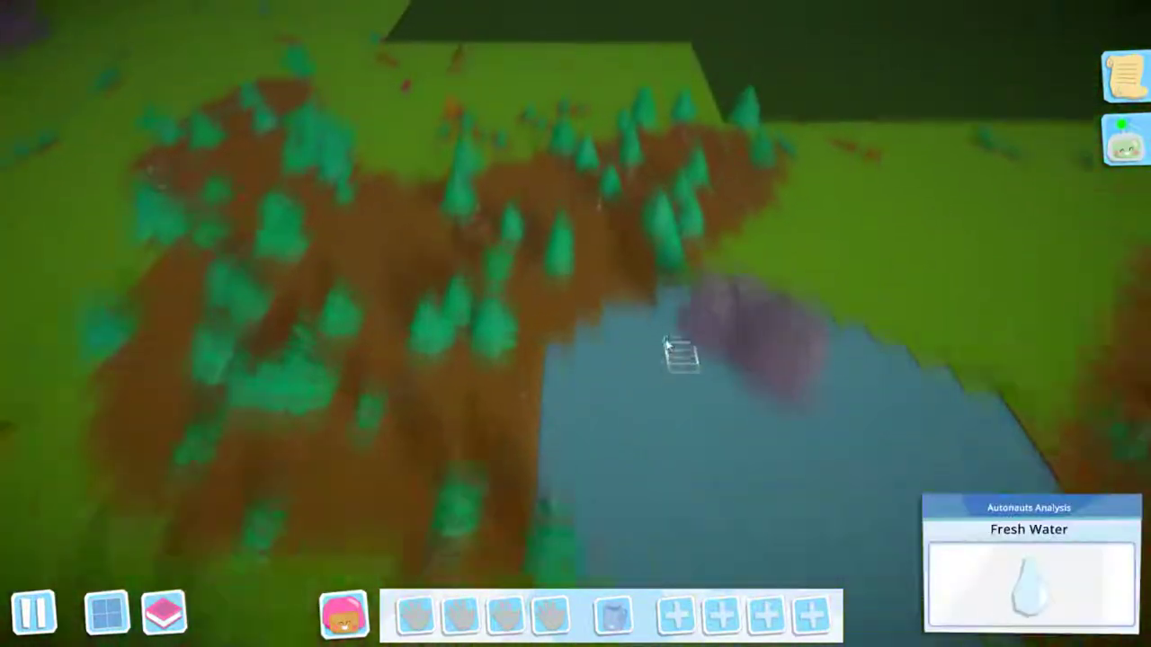
{"action": "key", "text": "s"}
{"action": "key", "text": "w"}
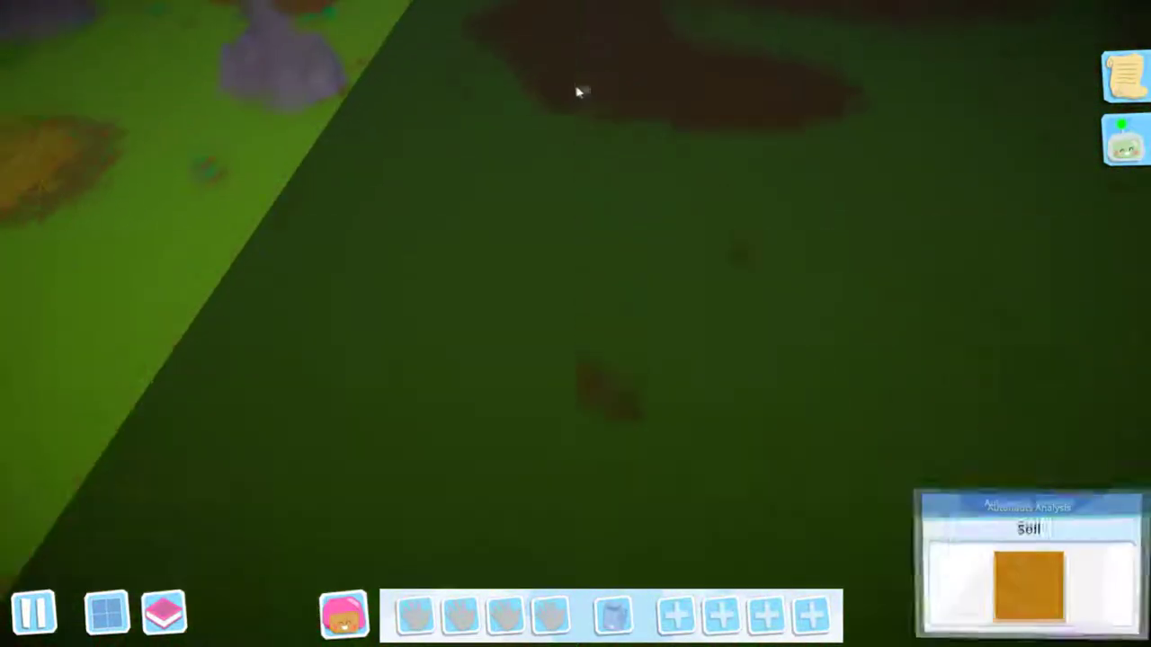
{"action": "key", "text": "w"}
{"action": "key", "text": "w"}
{"action": "key", "text": "w"}
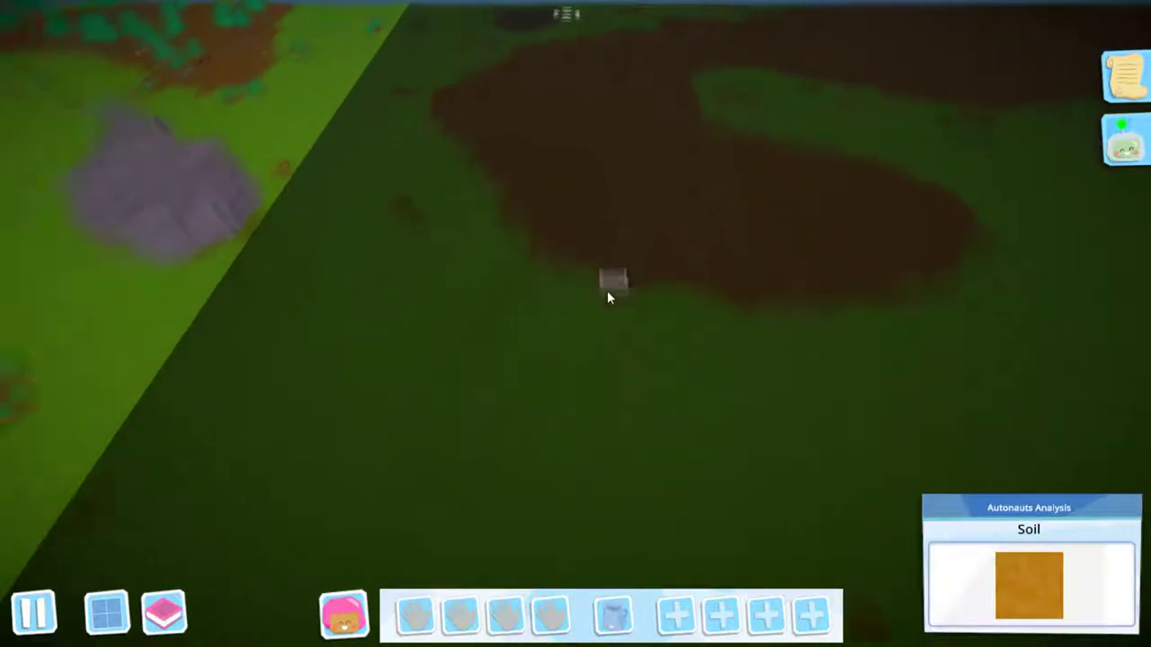
{"action": "key", "text": "s"}
{"action": "key", "text": "s"}
{"action": "key", "text": "s"}
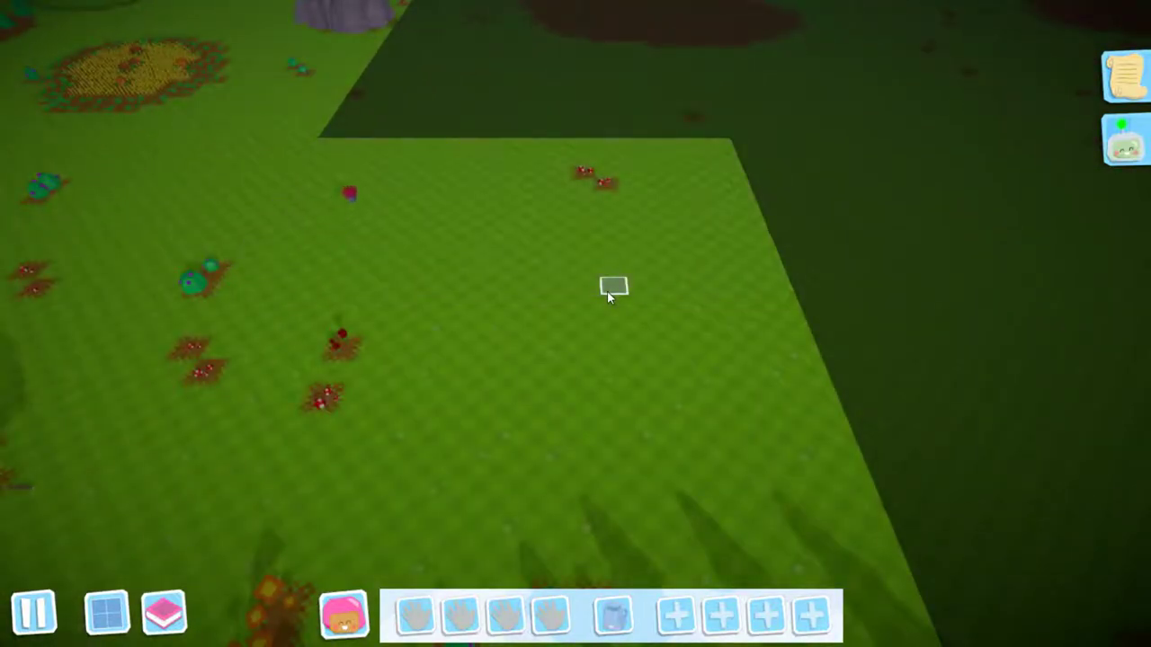
{"action": "key", "text": "w"}
{"action": "key", "text": "w"}
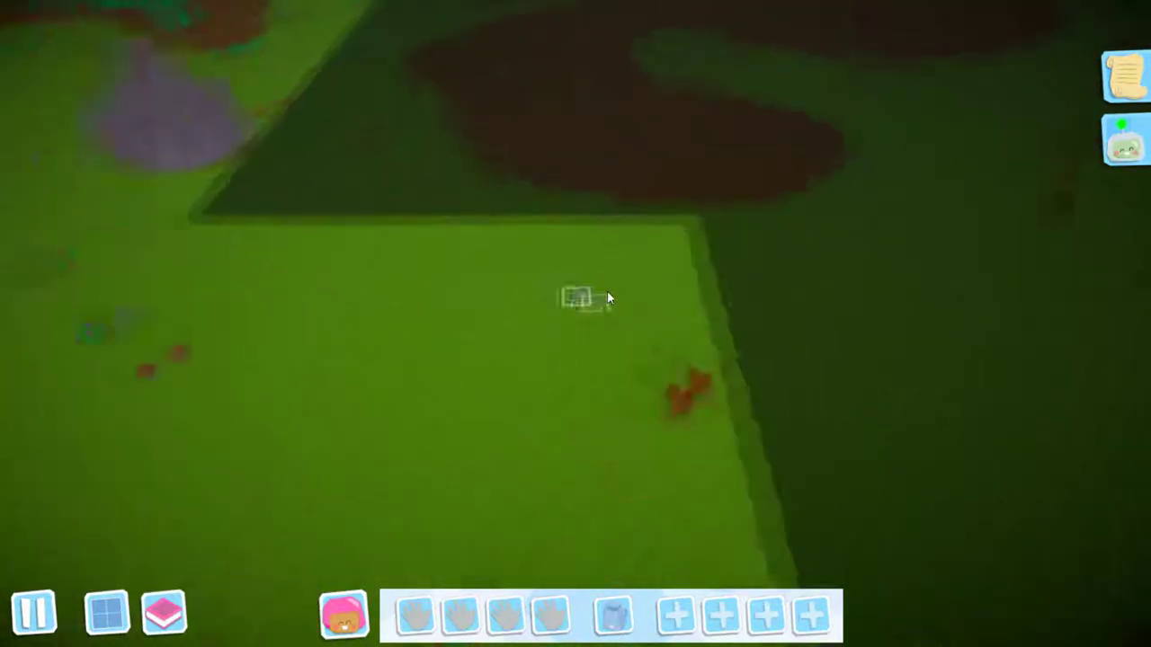
Uncover two fogged patches of the forested soil and pan across them.
{"action": "left_click", "coordinate": [607, 290]}
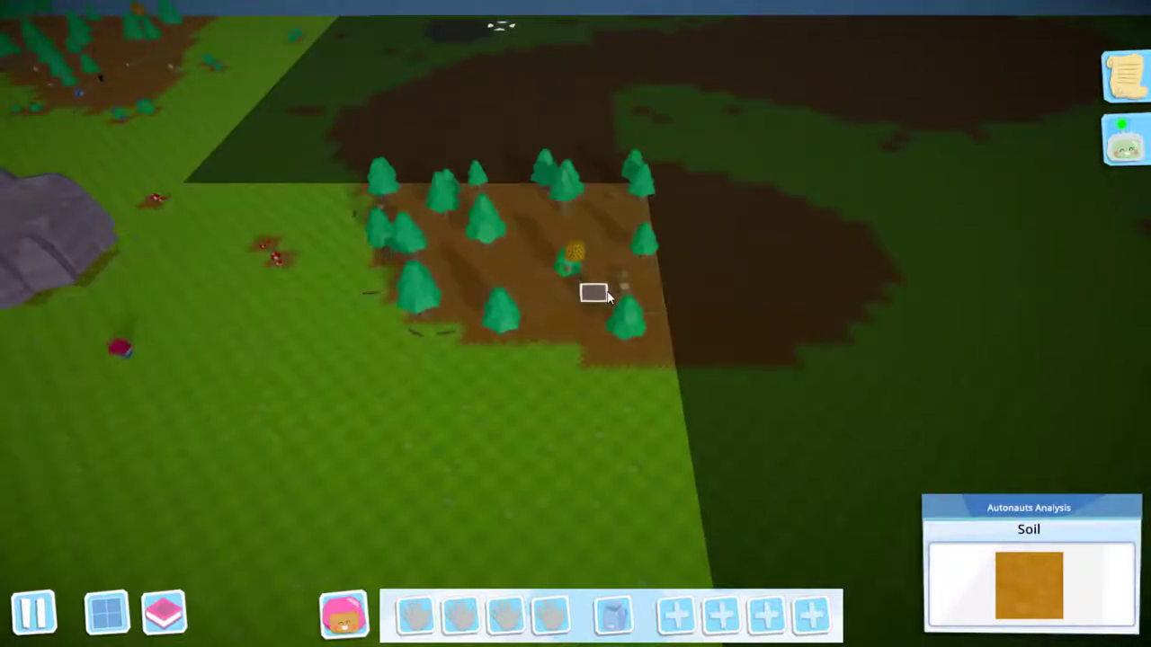
{"action": "scroll", "coordinate": [607, 290], "scroll_direction": "up", "scroll_amount": 2}
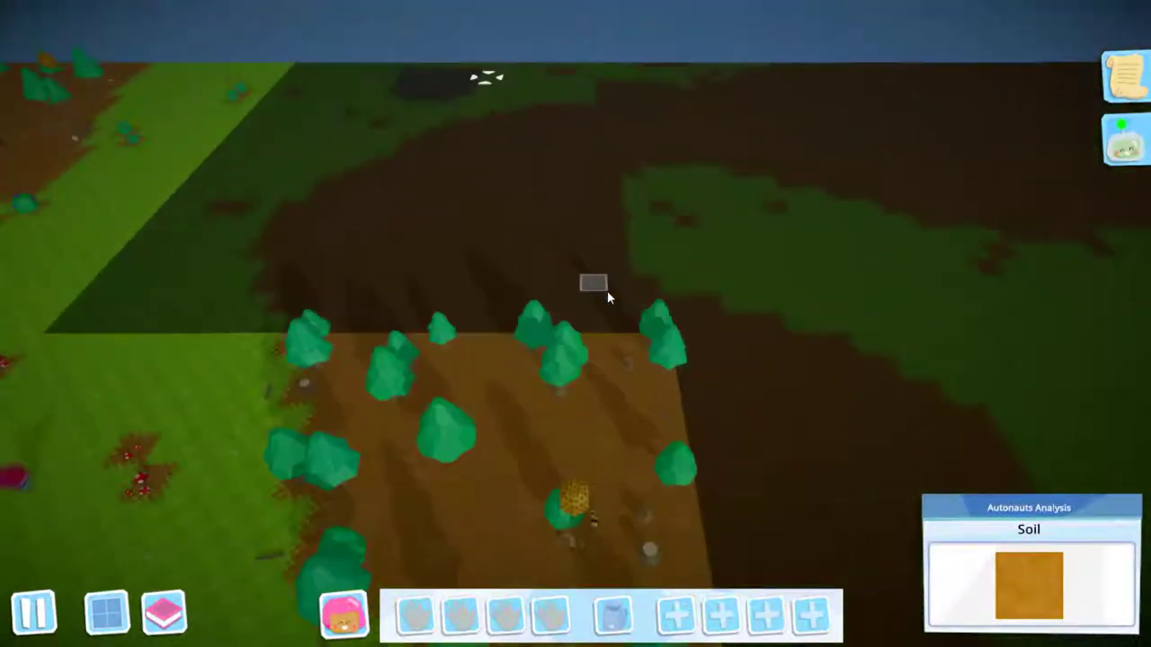
{"action": "left_click", "coordinate": [640, 352]}
{"action": "scroll", "coordinate": [629, 342], "scroll_direction": "down", "scroll_amount": 2}
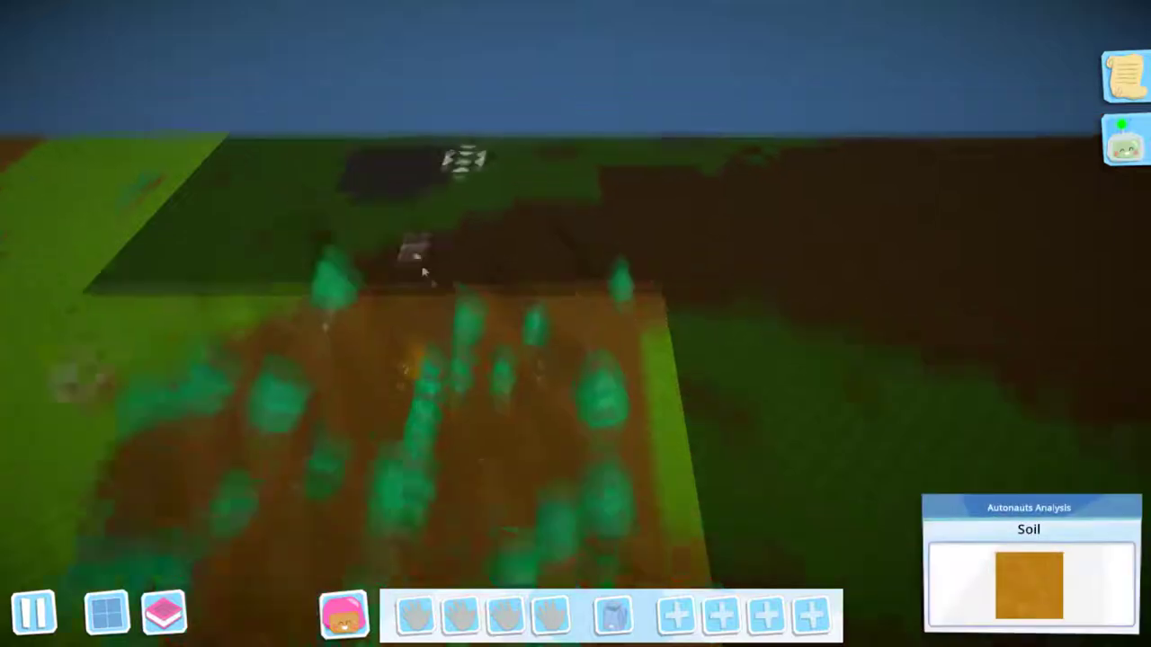
{"action": "key", "text": "s"}
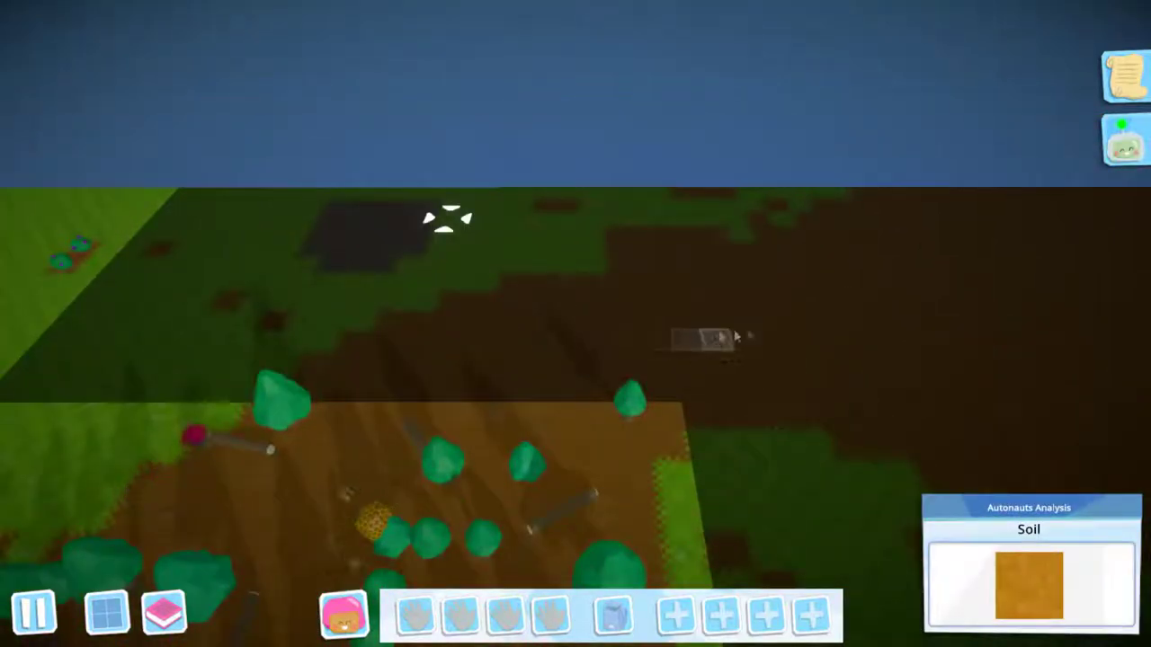
{"action": "key", "text": "a"}
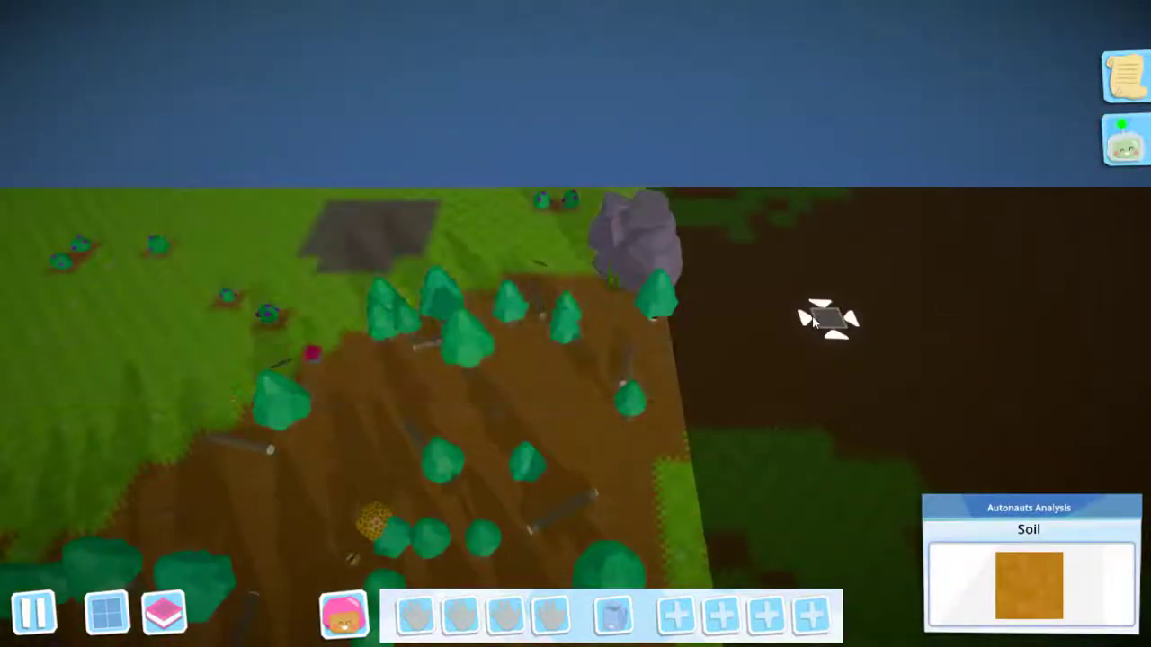
{"action": "key", "text": "d"}
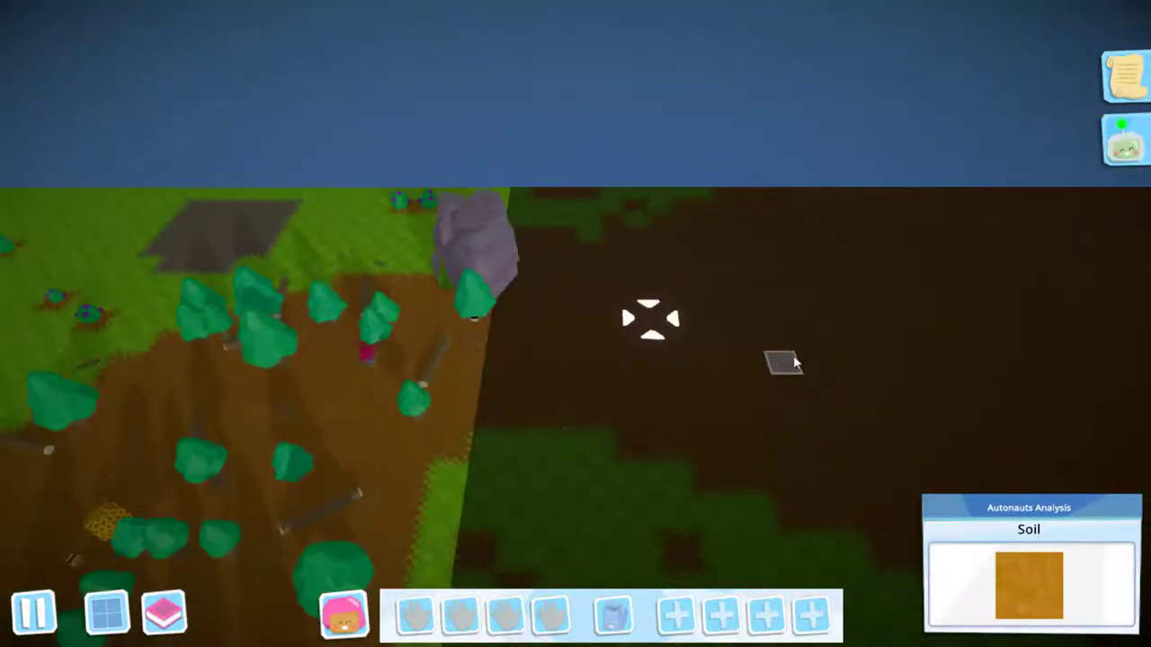
{"action": "key", "text": "w"}
{"action": "scroll", "coordinate": [584, 360], "scroll_direction": "down", "scroll_amount": 2}
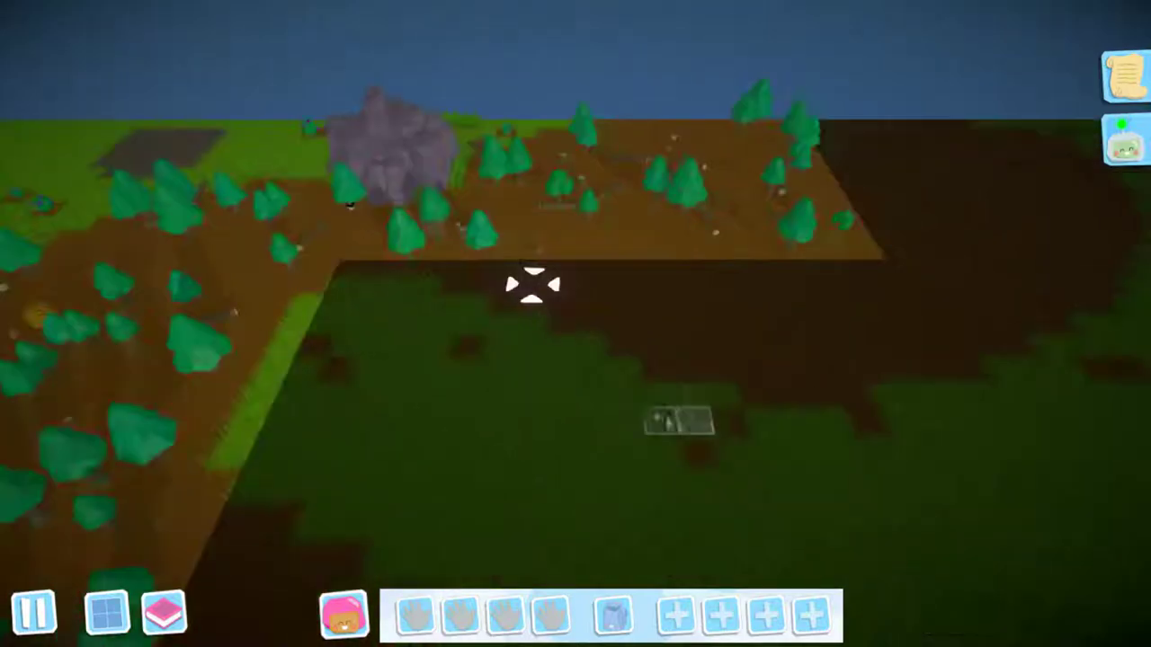
{"action": "key", "text": "s"}
{"action": "scroll", "coordinate": [576, 433], "scroll_direction": "up", "scroll_amount": 3}
Inspect the bush at the fog edge, then travel over the grassland.
{"action": "key", "text": "w"}
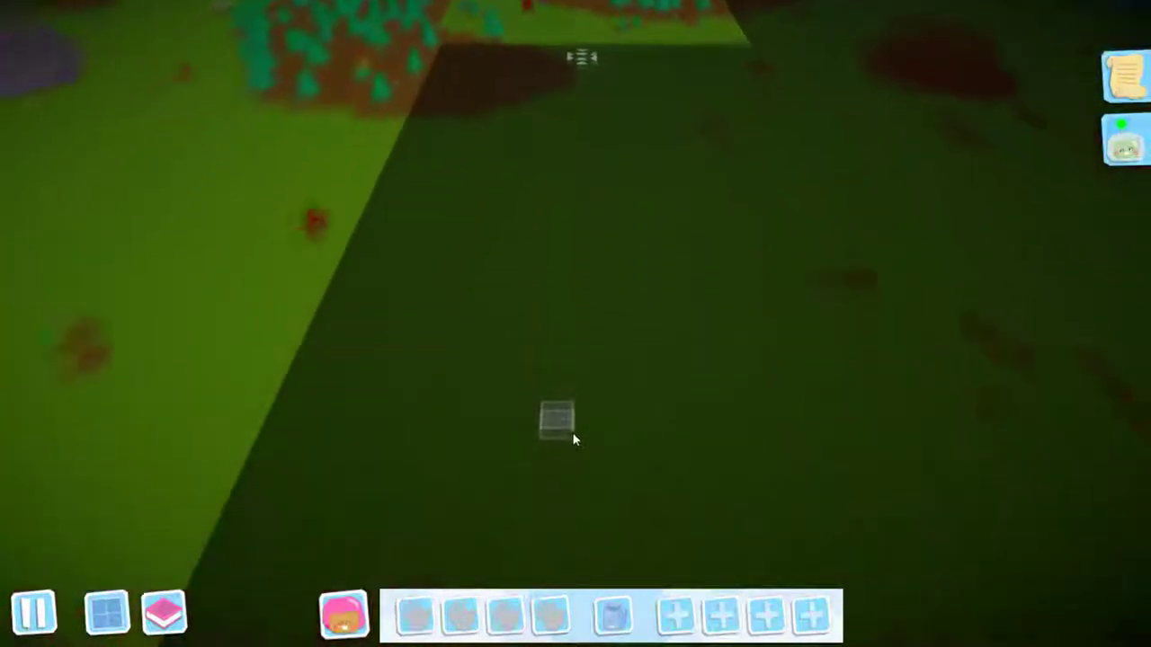
{"action": "key", "text": "s"}
{"action": "key", "text": "s"}
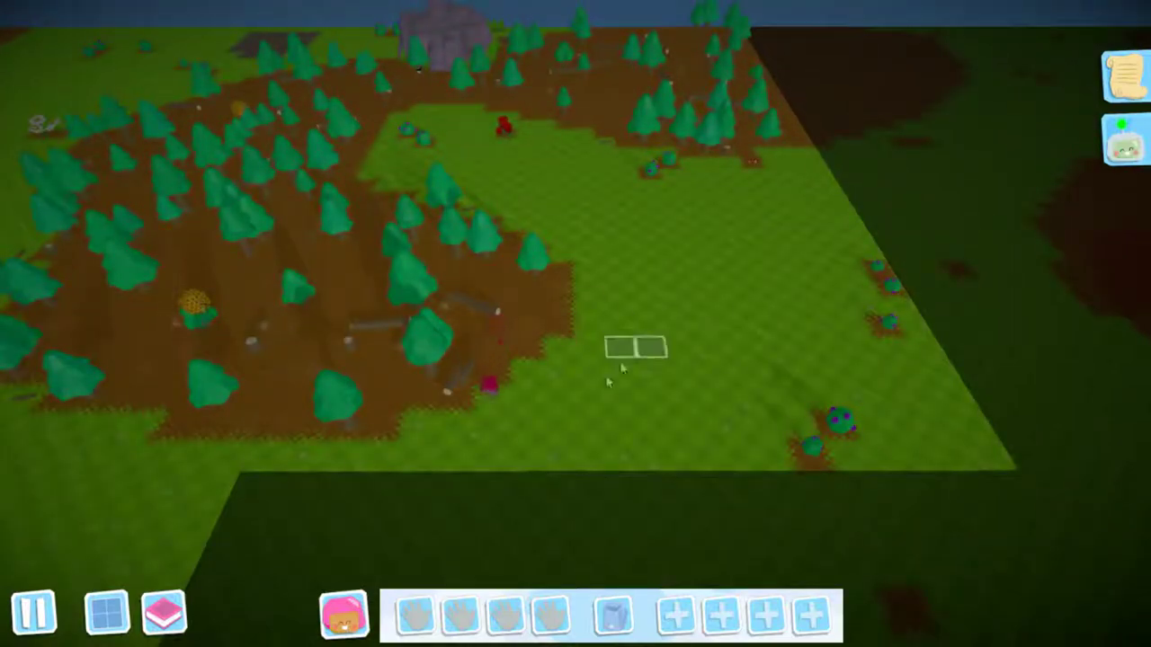
{"action": "key", "text": "s"}
{"action": "key", "text": "s"}
{"action": "key", "text": "s"}
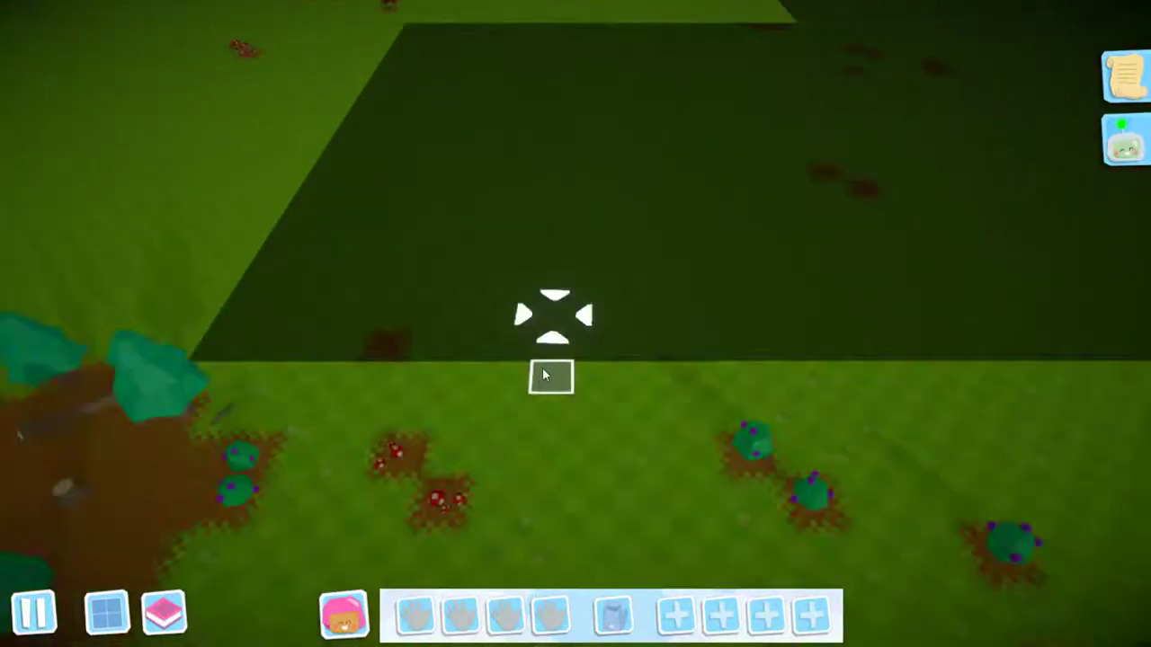
{"action": "scroll", "coordinate": [543, 374], "scroll_direction": "down", "scroll_amount": 3}
{"action": "scroll", "coordinate": [543, 374], "scroll_direction": "down", "scroll_amount": 2}
{"action": "left_click", "coordinate": [543, 371]}
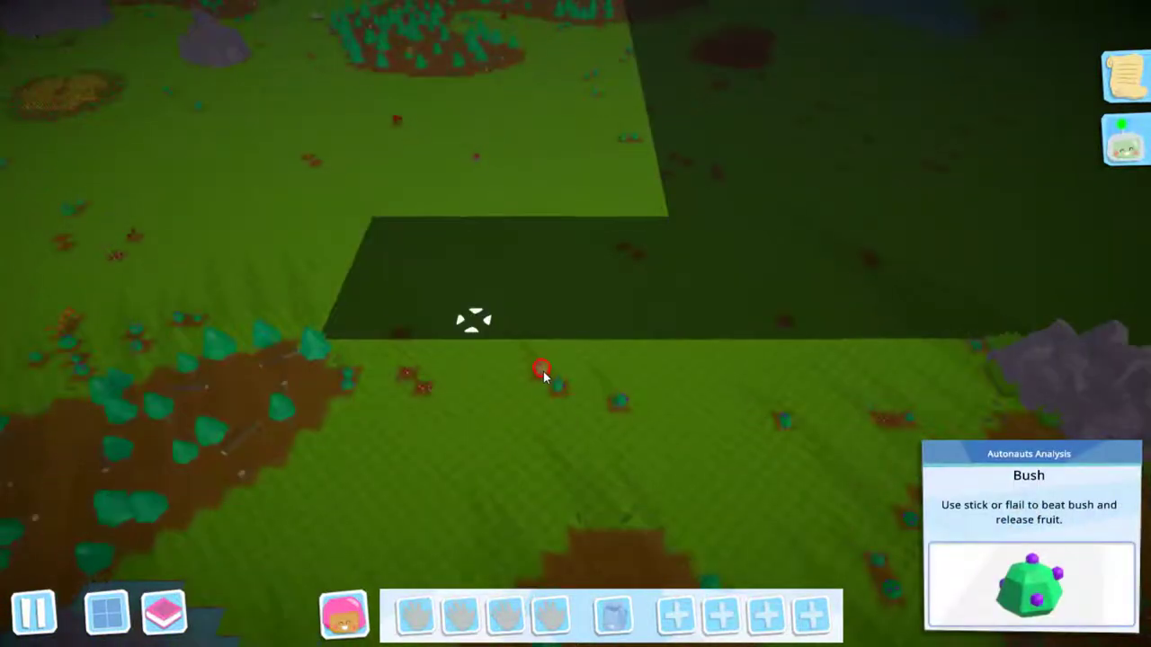
{"action": "key", "text": "a"}
{"action": "key", "text": "a"}
{"action": "key", "text": "a"}
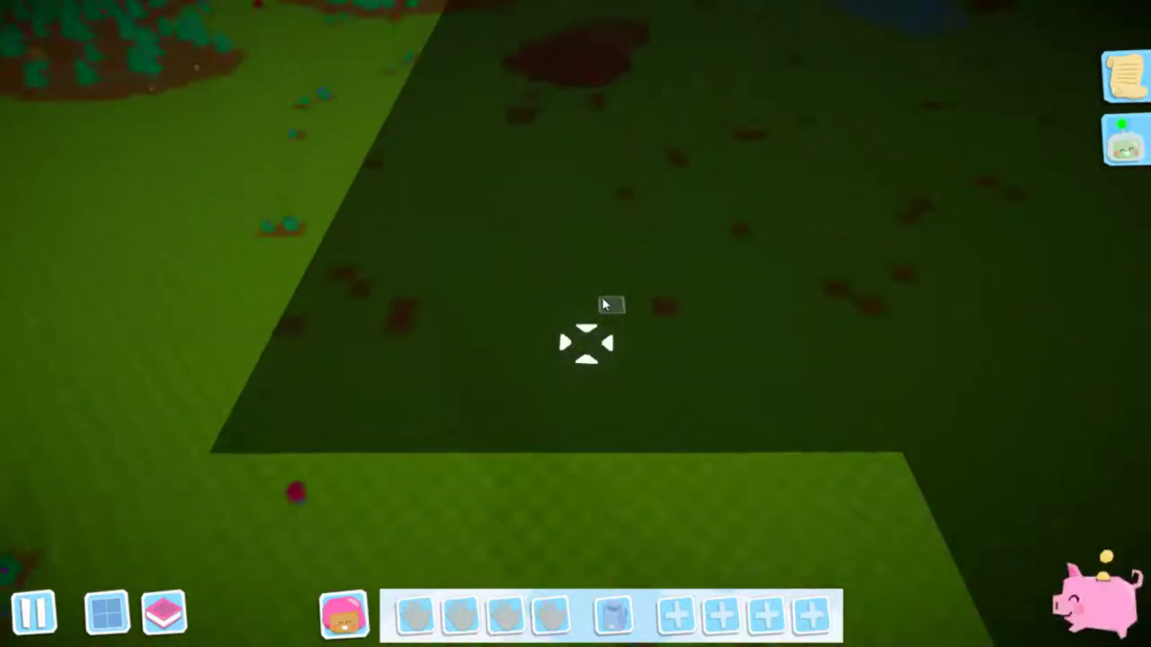
Fly the view over the grassland and past the clay deposit.
{"action": "key", "text": "w"}
{"action": "key", "text": "w"}
{"action": "key", "text": "s"}
{"action": "key", "text": "s"}
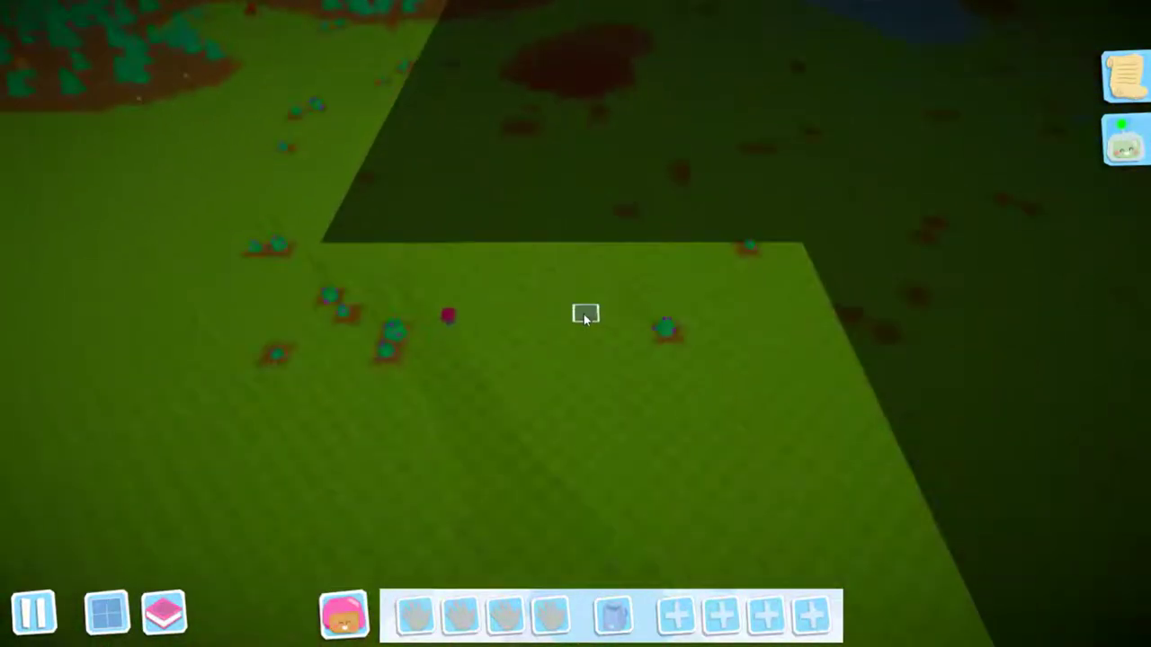
{"action": "key", "text": "s"}
{"action": "key", "text": "s"}
{"action": "key", "text": "w"}
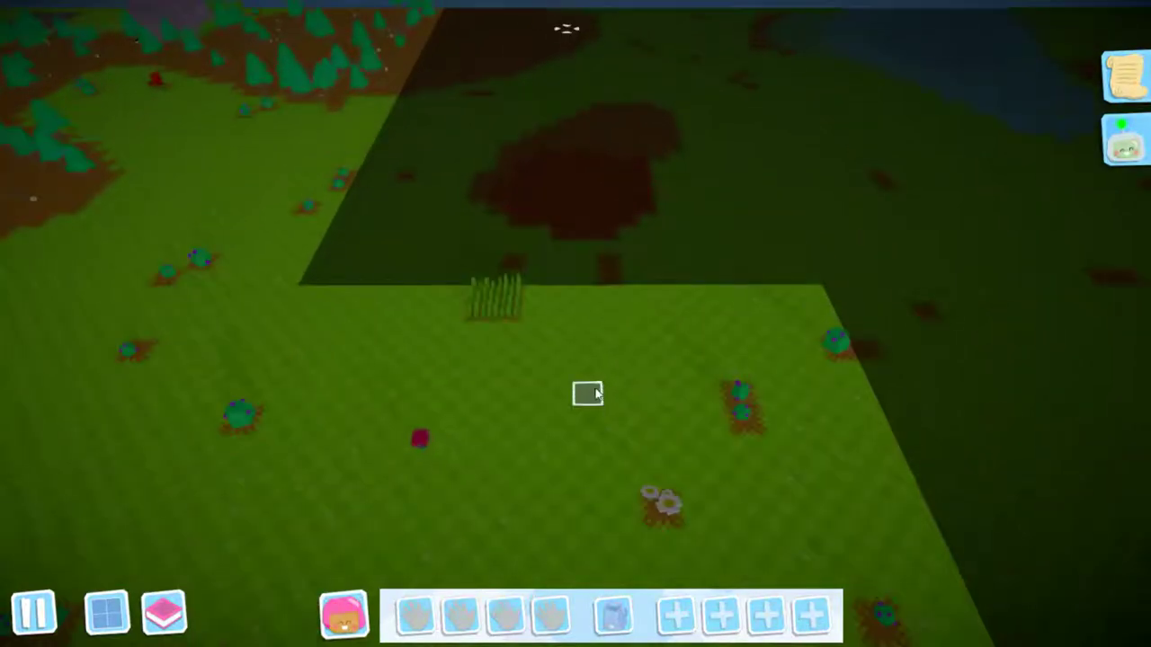
{"action": "key", "text": "w"}
{"action": "scroll", "coordinate": [592, 388], "scroll_direction": "up", "scroll_amount": 3}
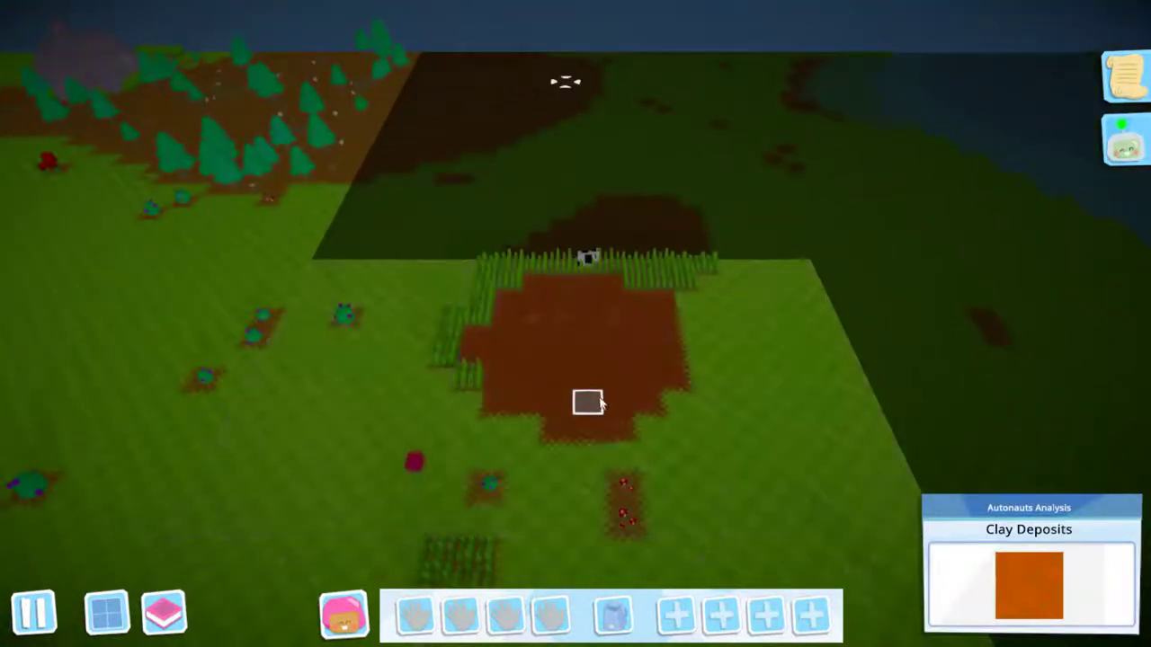
{"action": "key", "text": "s"}
{"action": "key", "text": "s"}
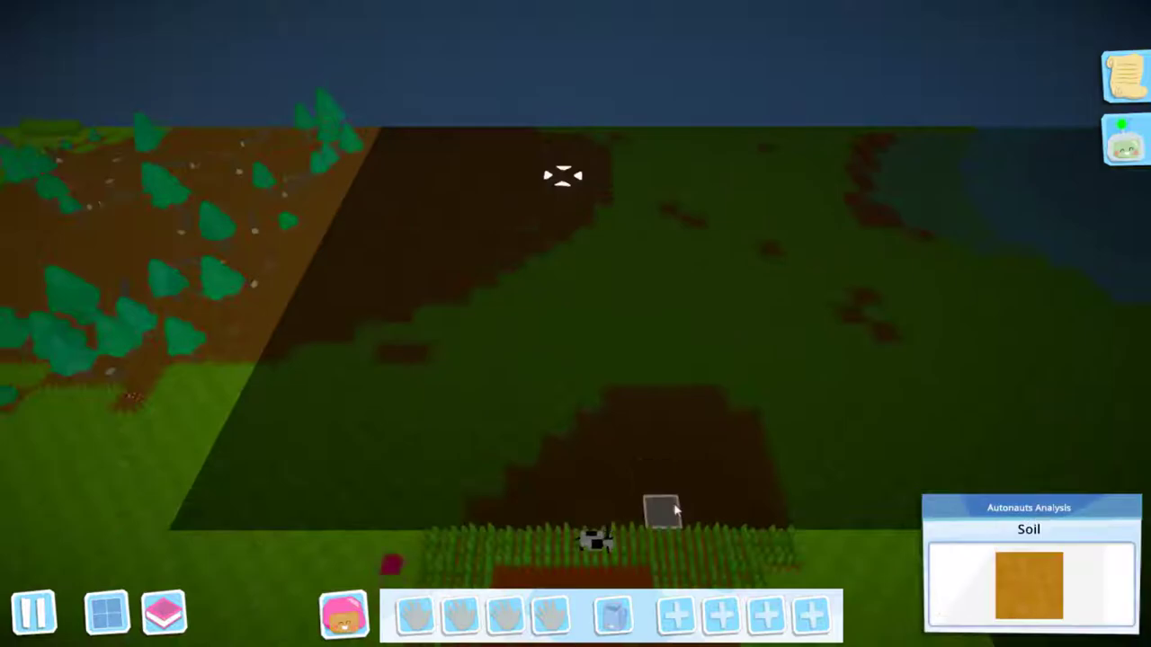
{"action": "key", "text": "s"}
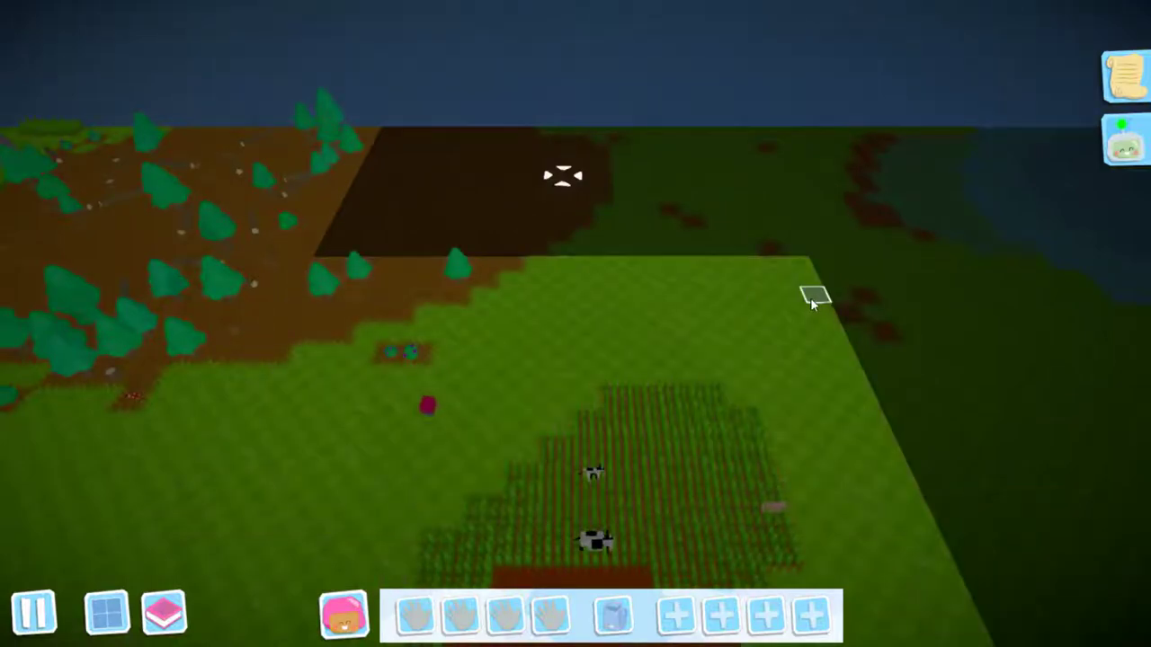
{"action": "key", "text": "d"}
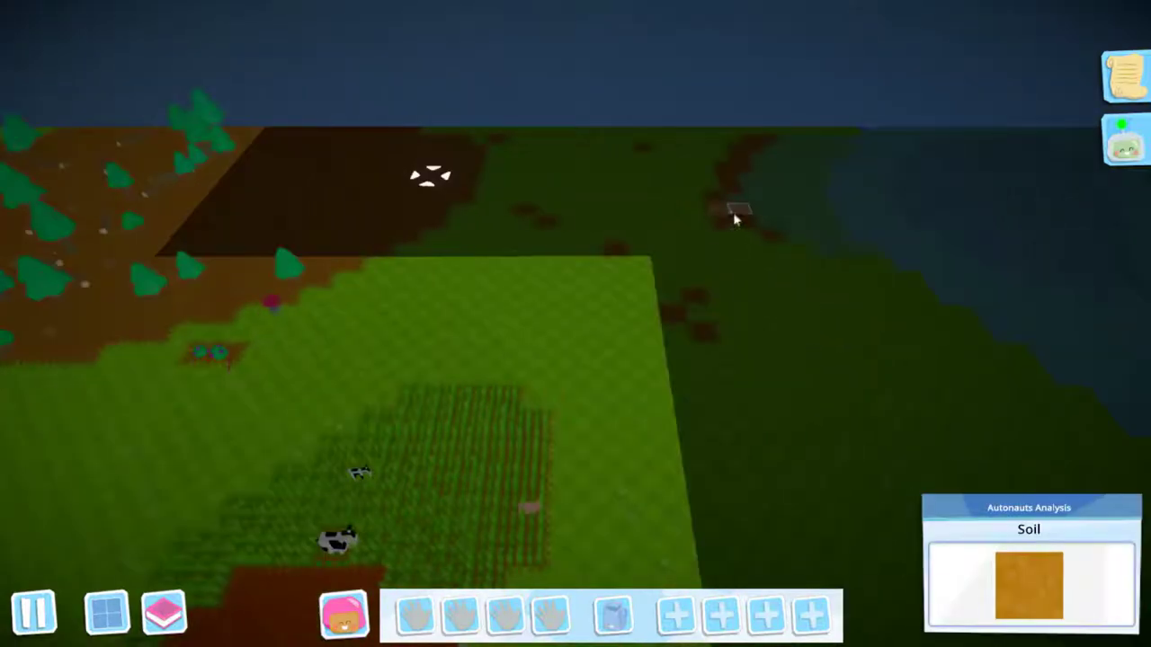
Continue across the lake and rocks to the lit green grassland.
{"action": "key", "text": "d"}
{"action": "key", "text": "d"}
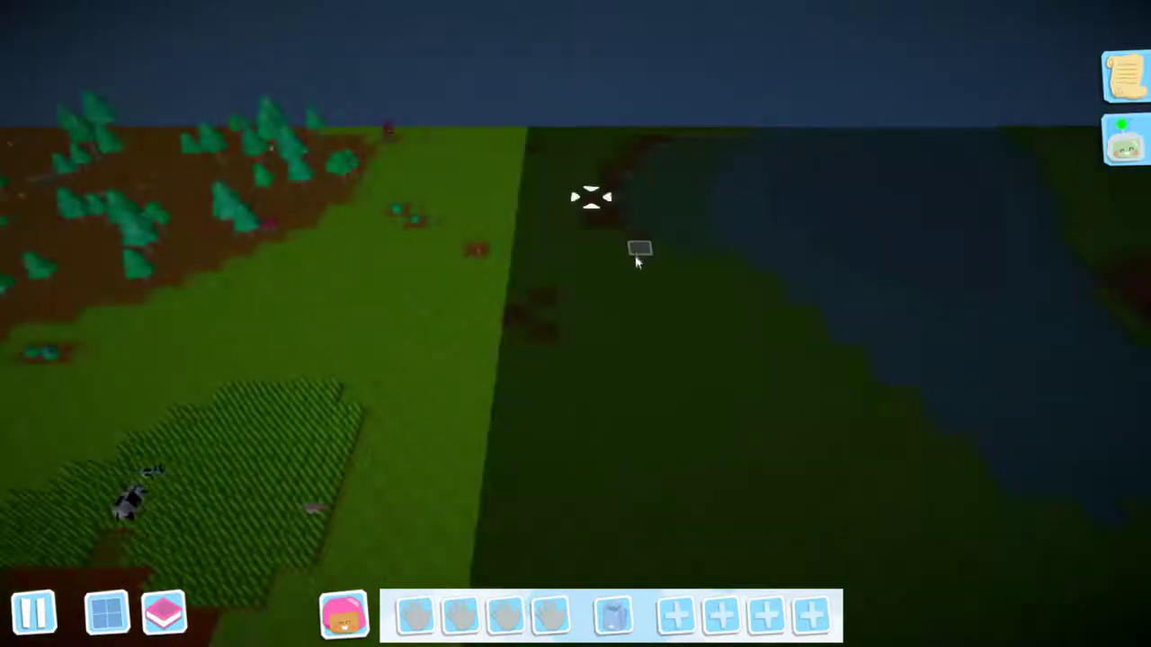
{"action": "key", "text": "d"}
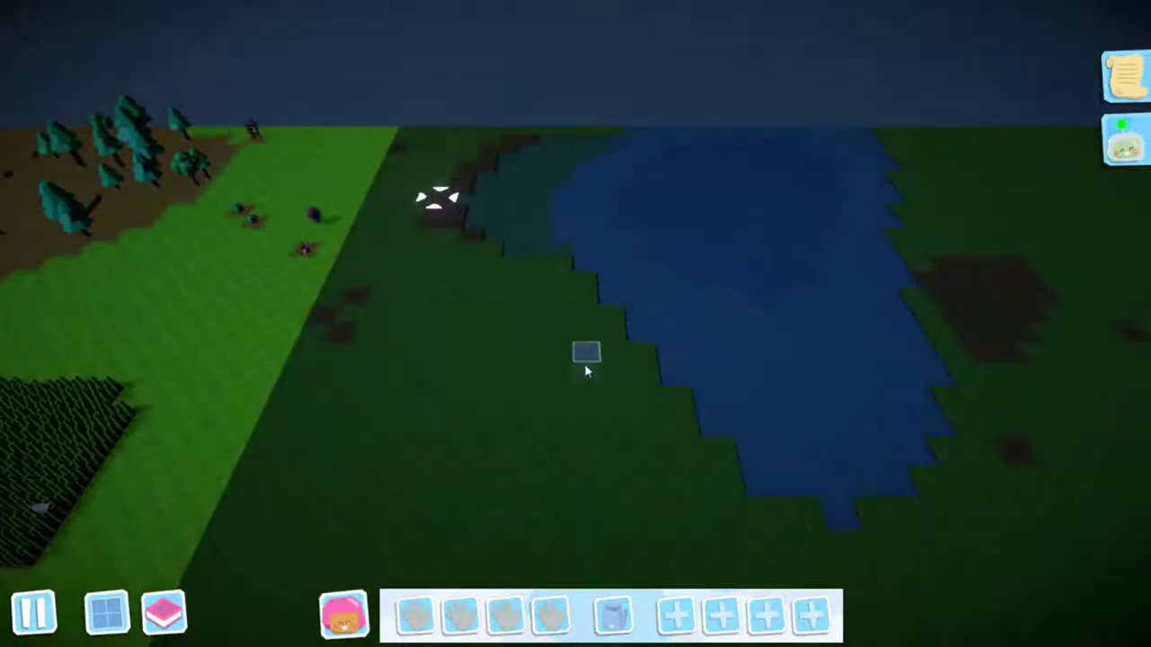
{"action": "key", "text": "s"}
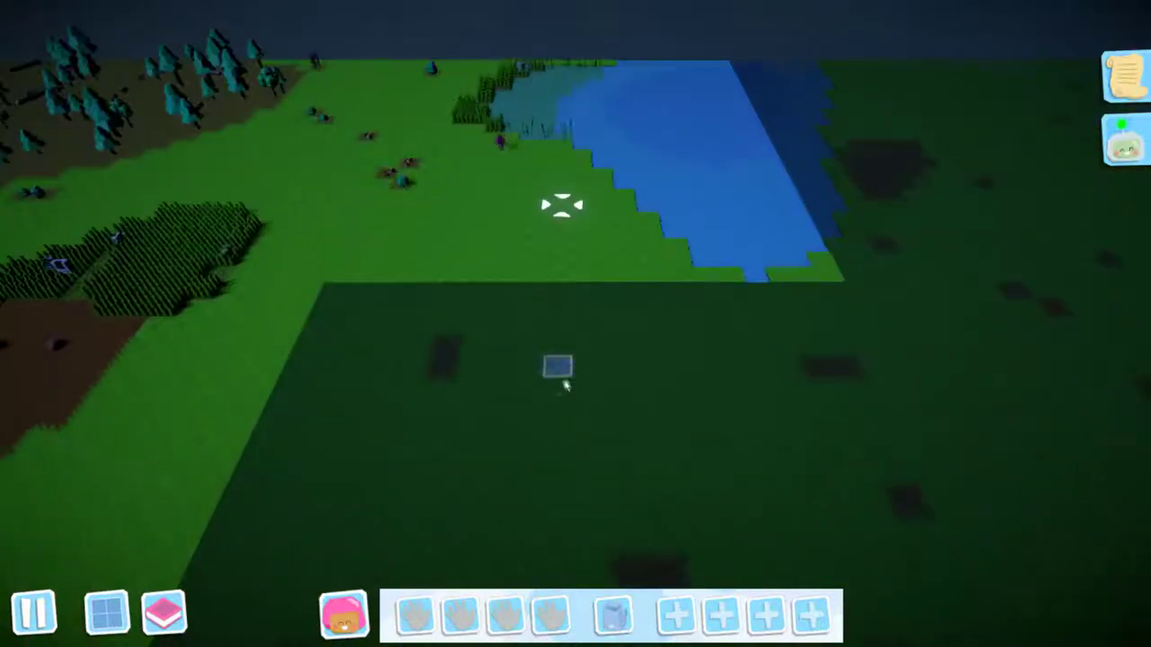
{"action": "key", "text": "s"}
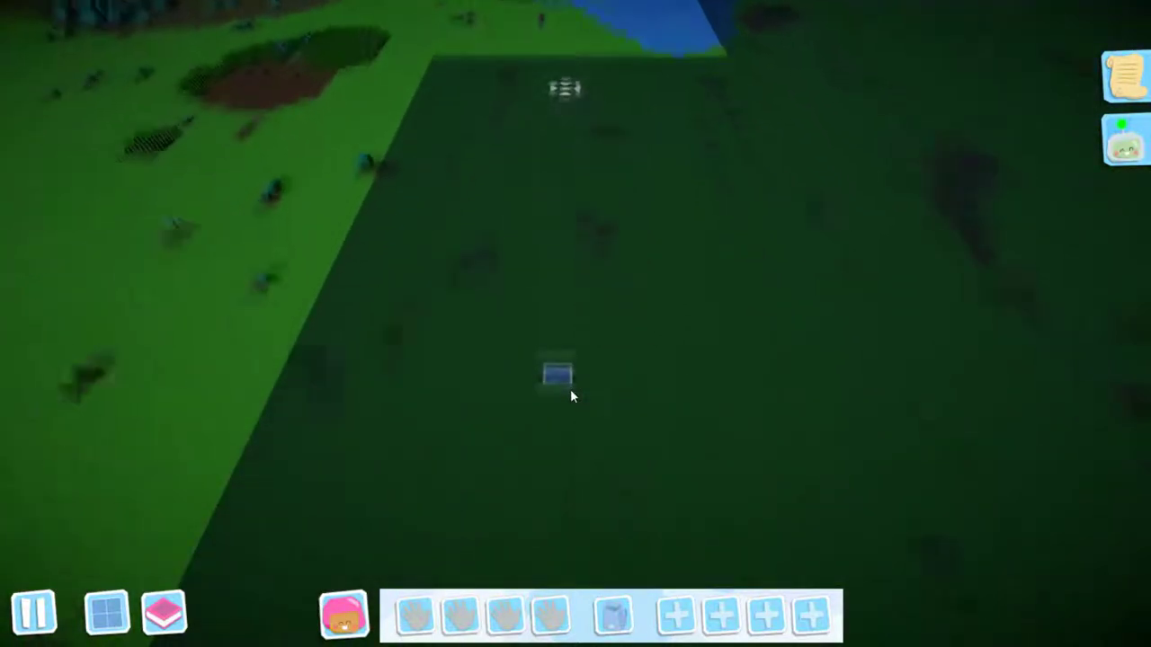
{"action": "key", "text": "s"}
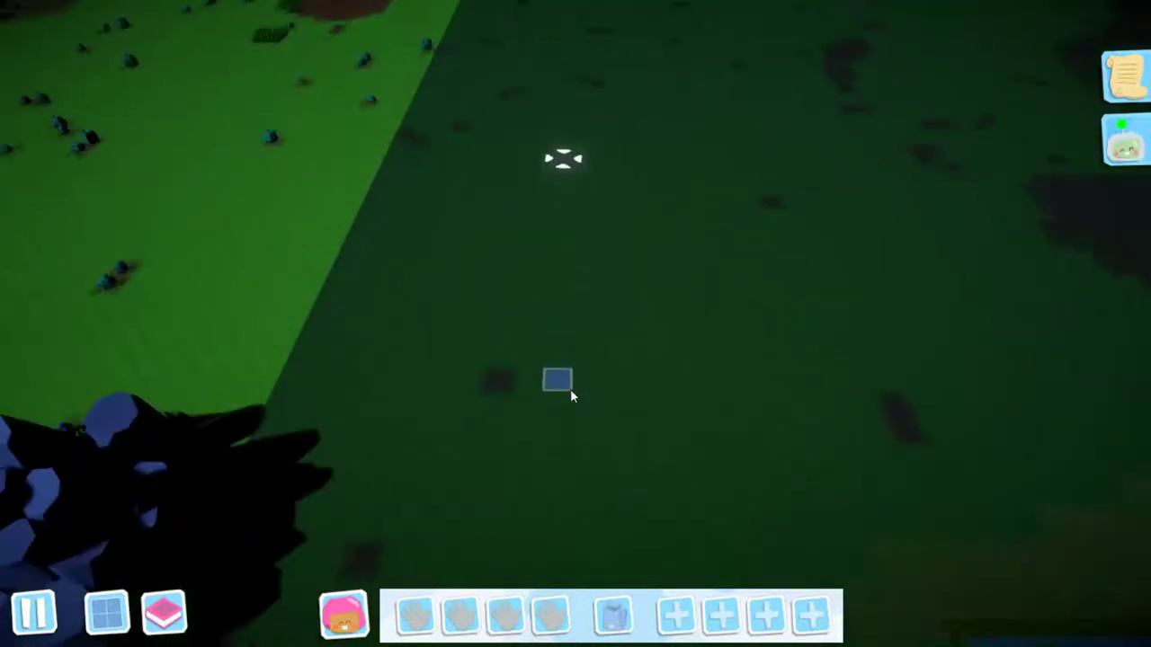
{"action": "key", "text": "s"}
{"action": "key", "text": "s"}
{"action": "key", "text": "s"}
{"action": "key", "text": "s"}
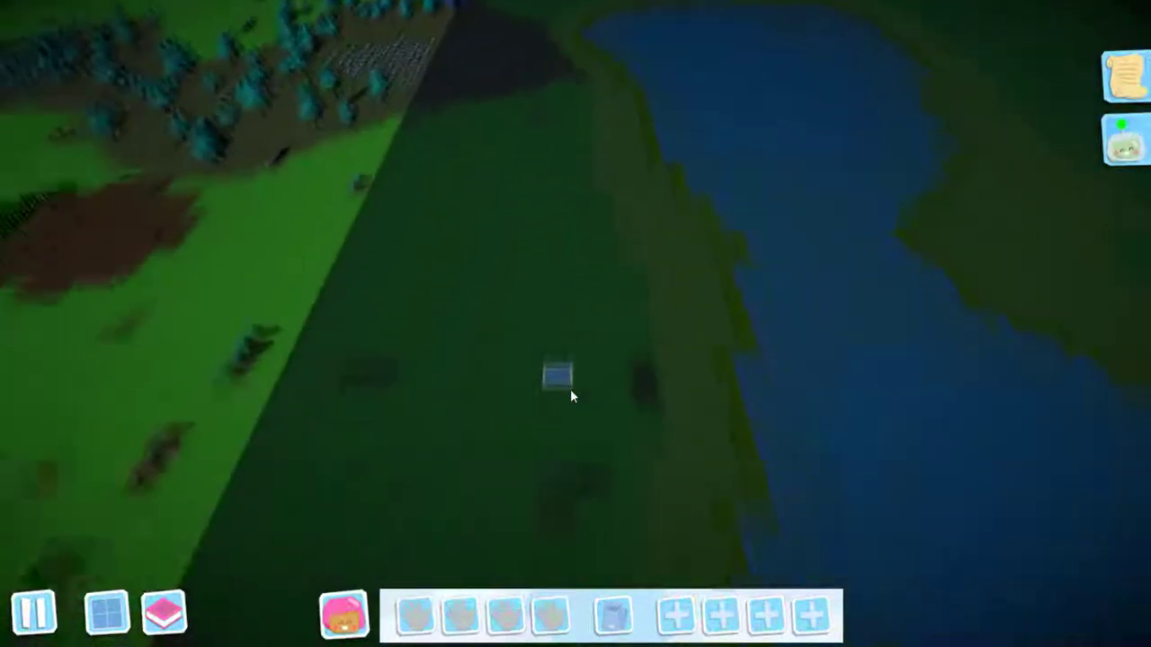
{"action": "key", "text": "s"}
{"action": "key", "text": "s"}
{"action": "scroll", "coordinate": [569, 388], "scroll_direction": "down", "scroll_amount": 3}
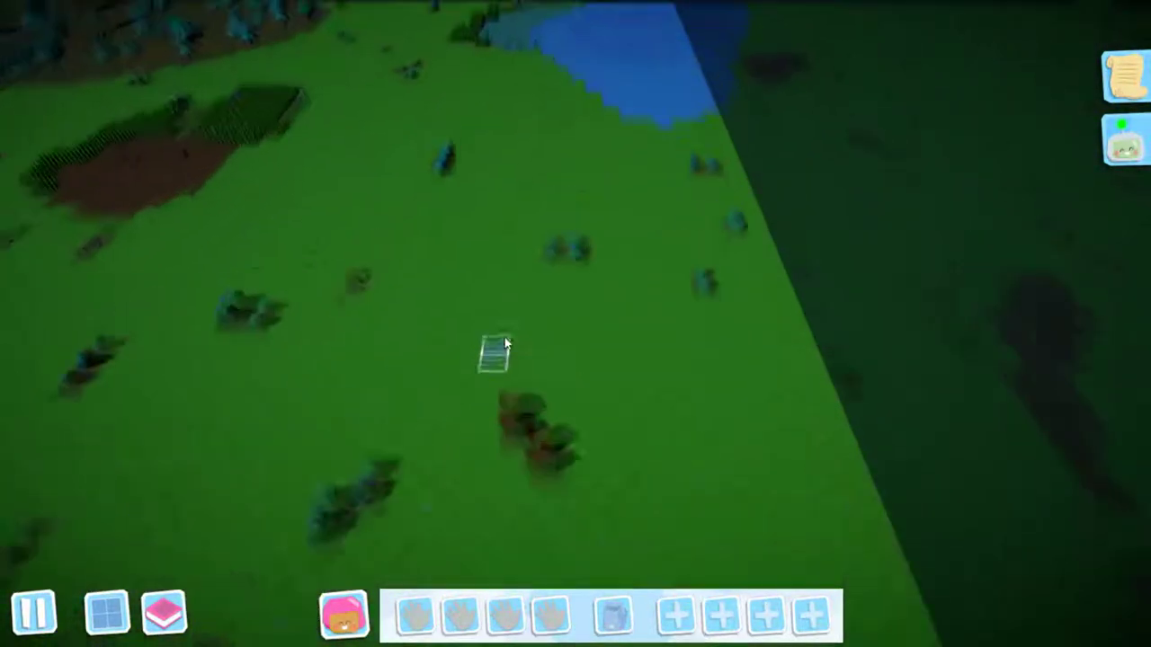
{"action": "key", "text": "s"}
{"action": "key", "text": "s"}
{"action": "key", "text": "s"}
{"action": "key", "text": "s"}
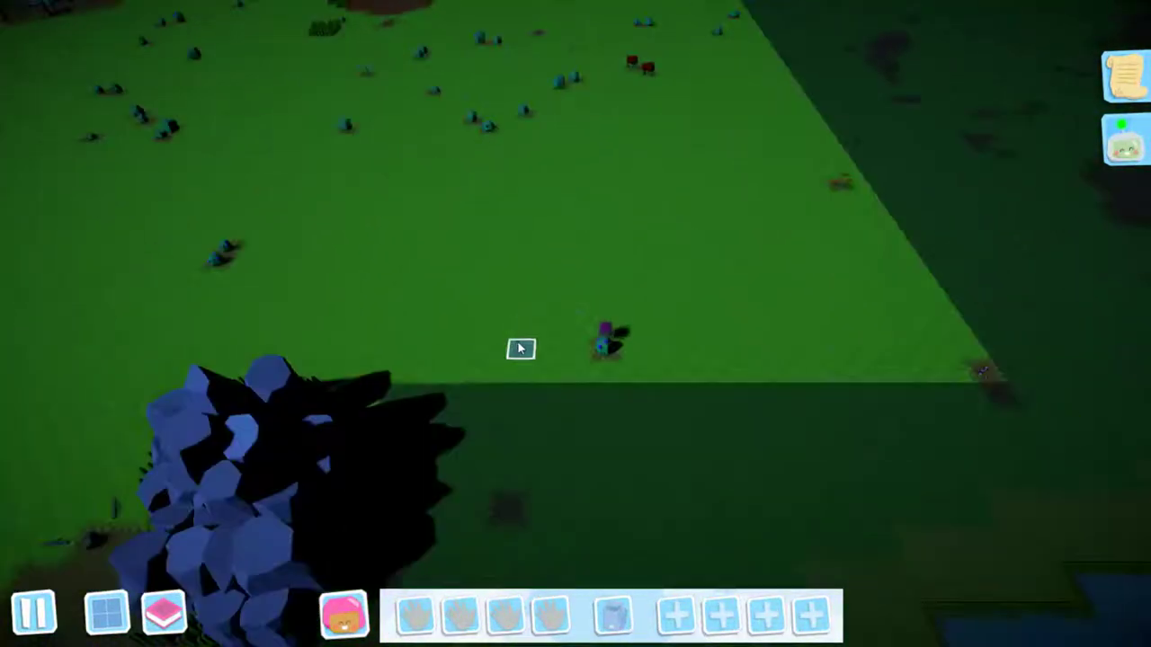
{"action": "key", "text": "s"}
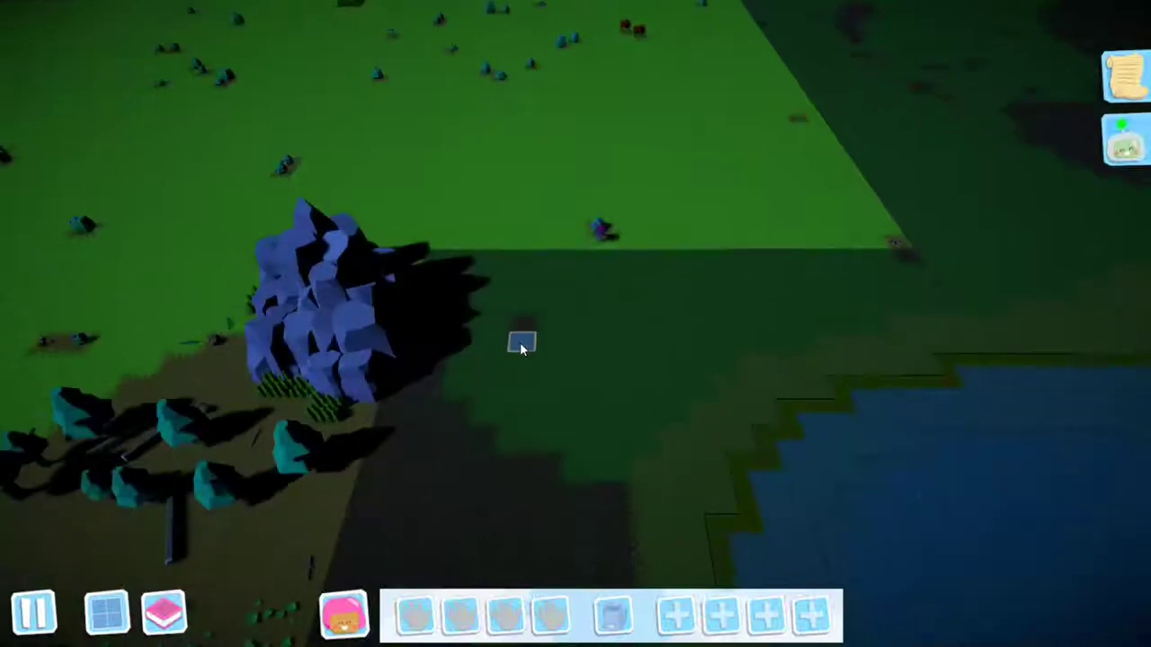
{"action": "key", "text": "s"}
{"action": "key", "text": "s"}
{"action": "key", "text": "s"}
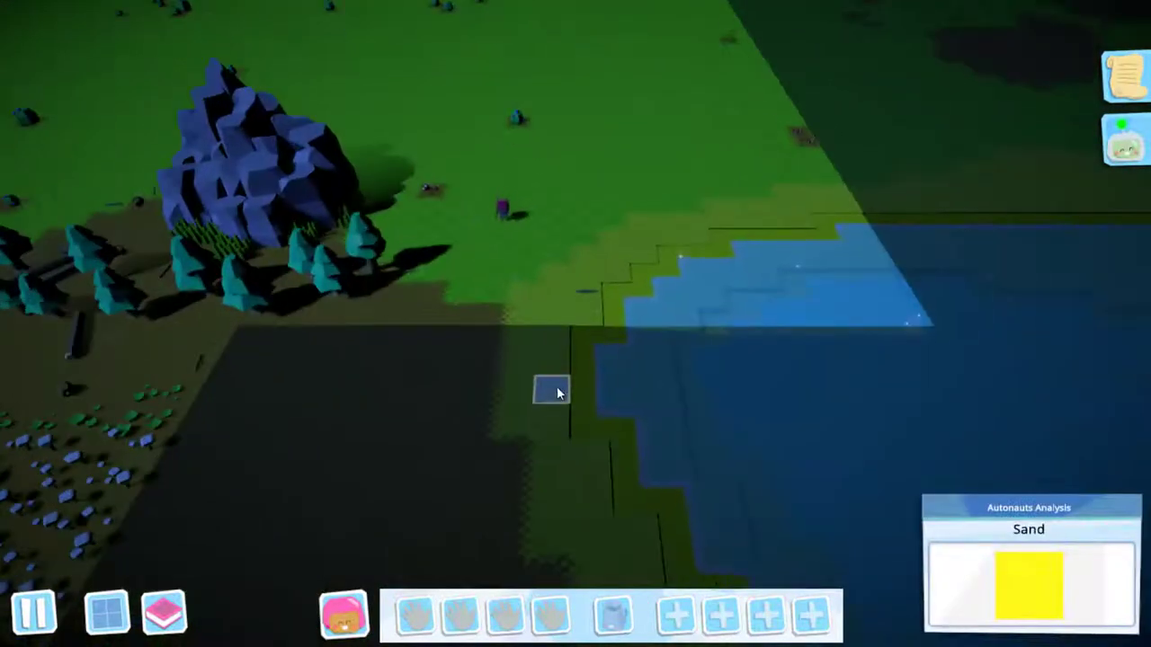
{"action": "key", "text": "s"}
{"action": "key", "text": "s"}
{"action": "key", "text": "s"}
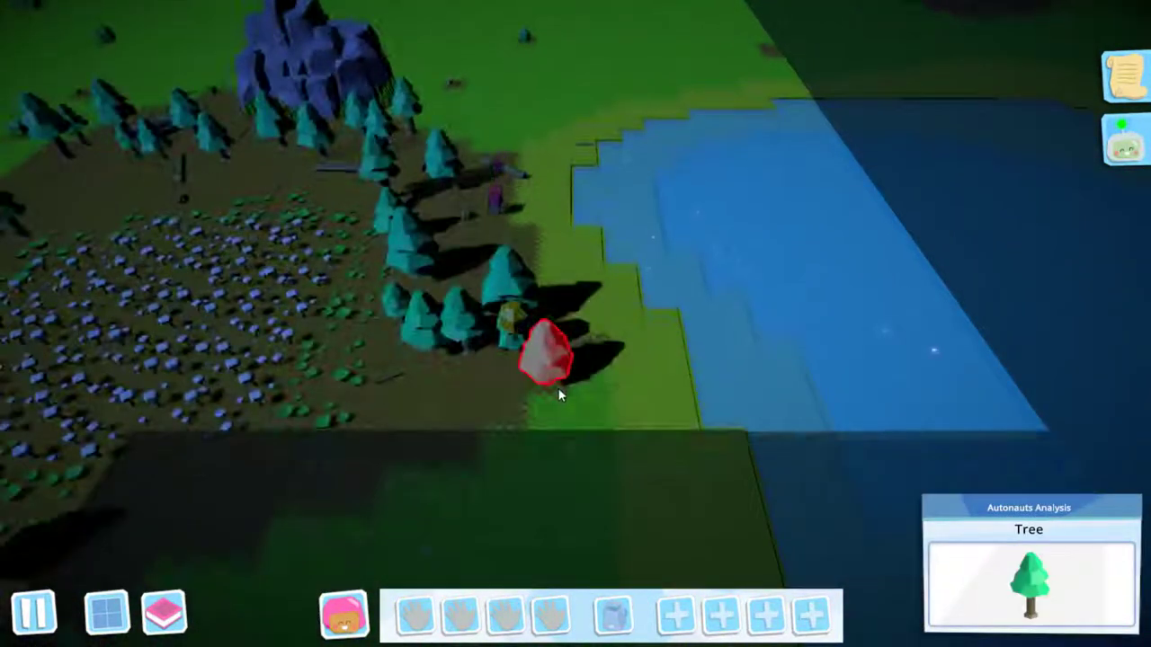
{"action": "key", "text": "s"}
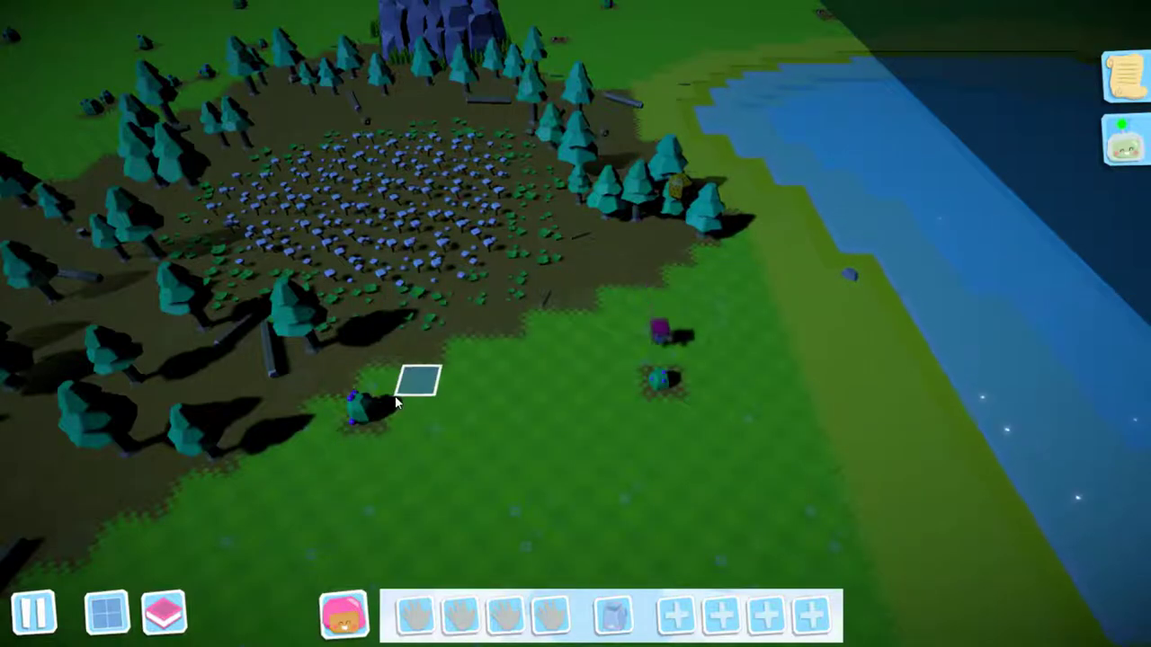
{"action": "key", "text": "w"}
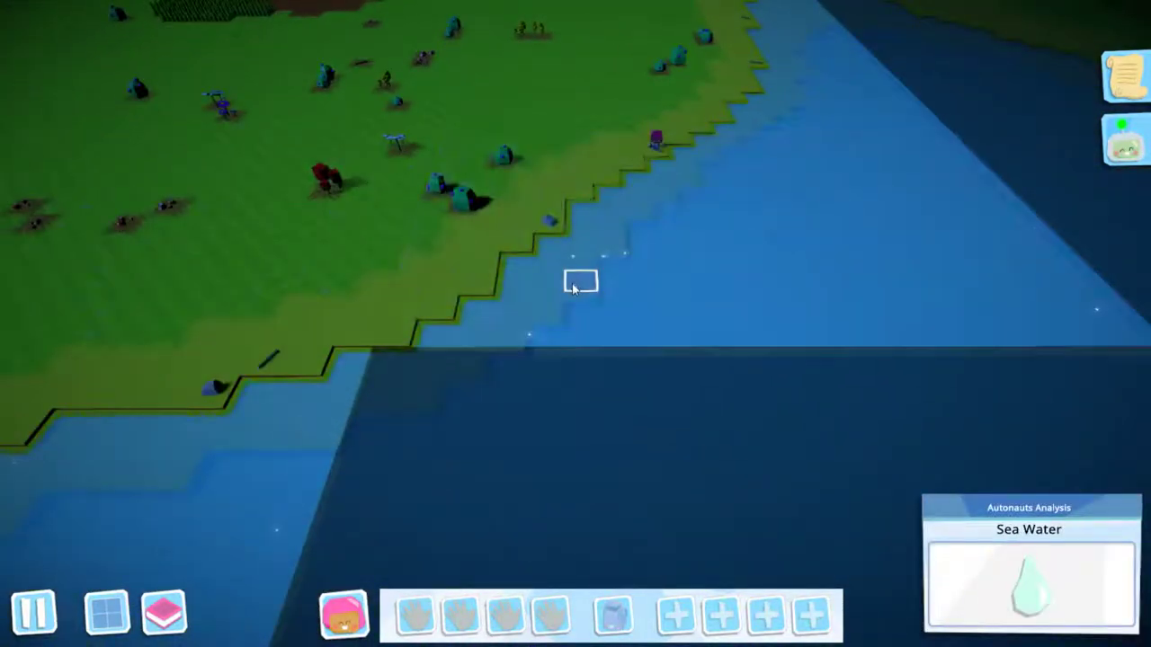
{"action": "key", "text": "s"}
{"action": "key", "text": "s"}
{"action": "key", "text": "s"}
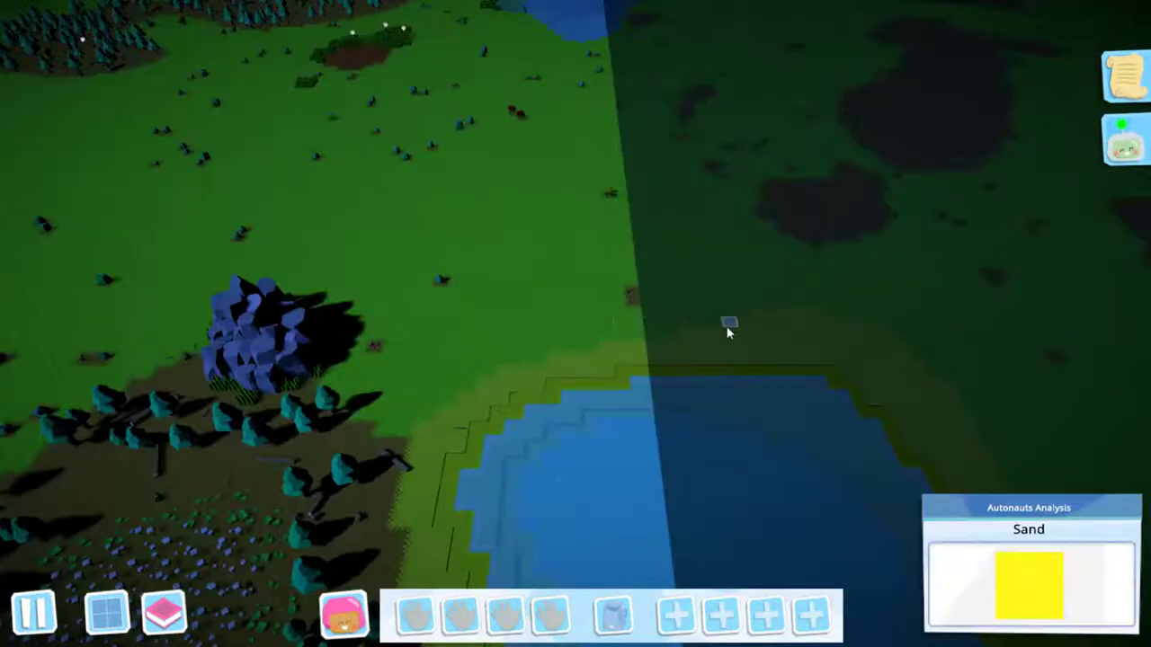
{"action": "key", "text": "s"}
{"action": "key", "text": "s"}
{"action": "key", "text": "s"}
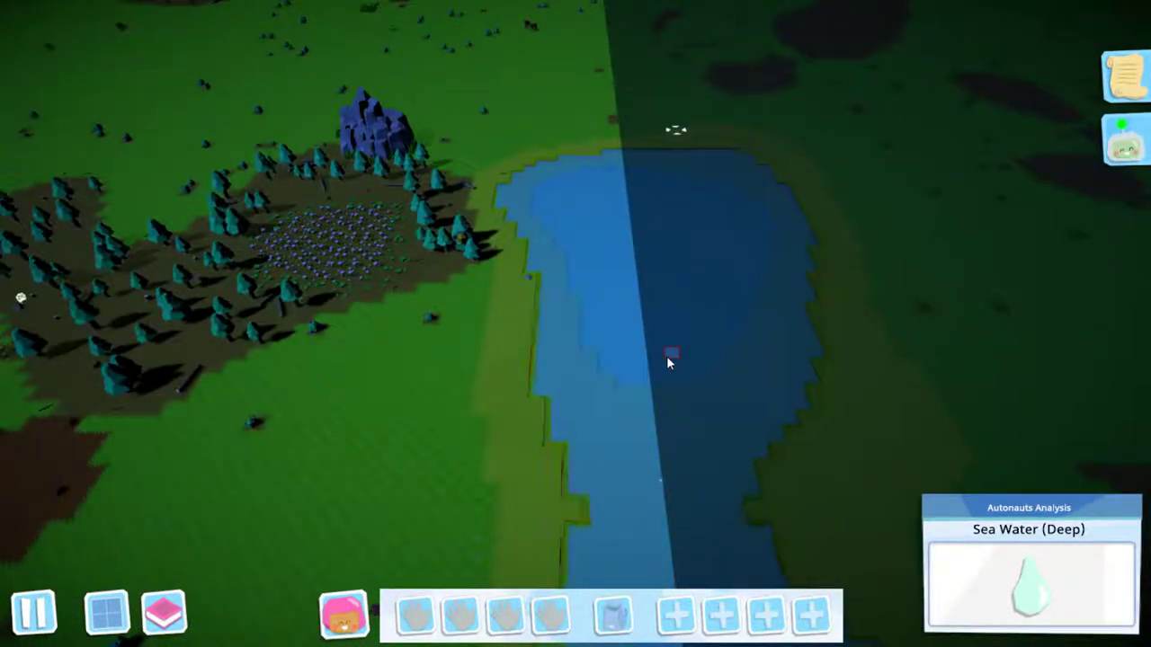
{"action": "key", "text": "s"}
{"action": "key", "text": "s"}
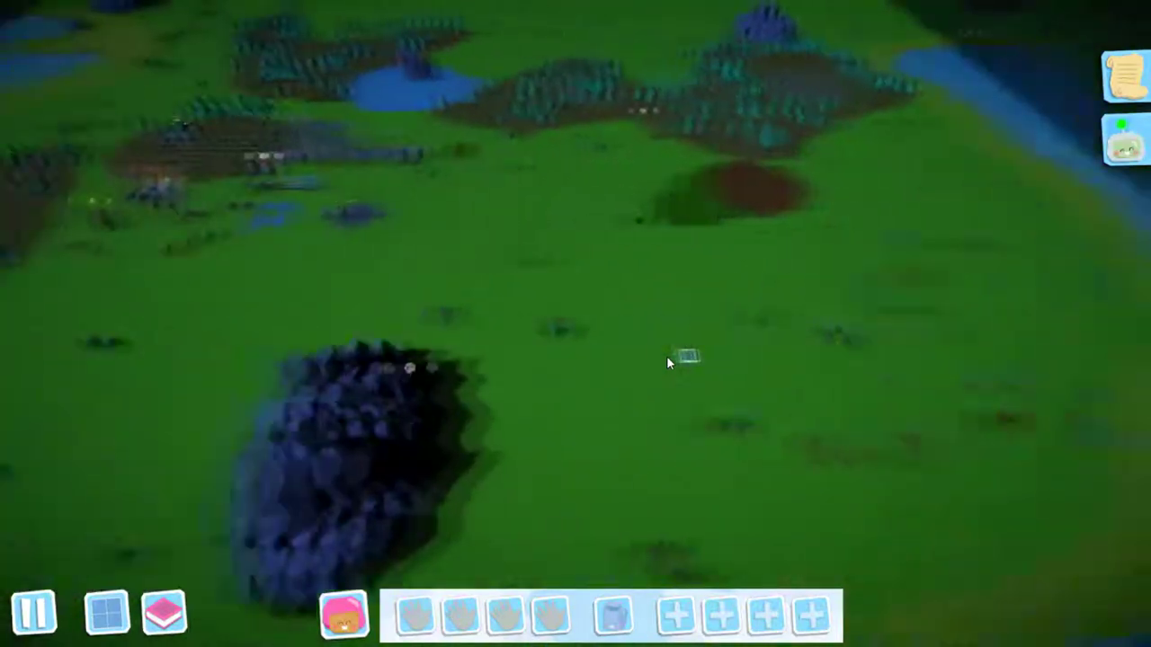
{"action": "key", "text": "s"}
{"action": "key", "text": "s"}
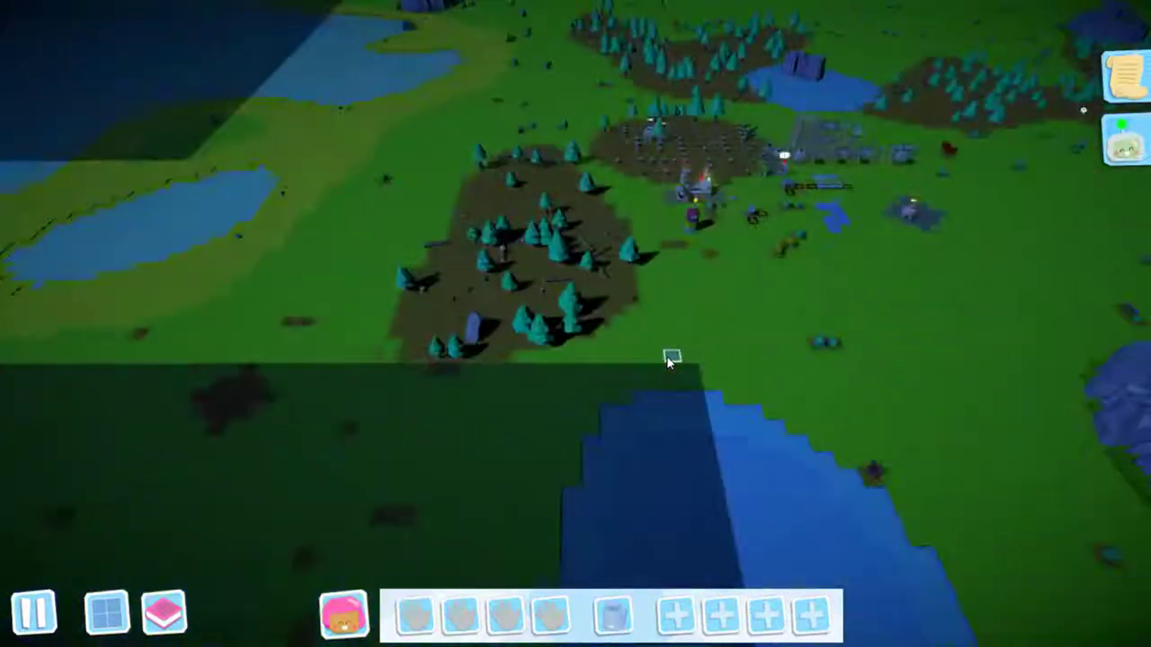
{"action": "key", "text": "s"}
{"action": "key", "text": "s"}
{"action": "key", "text": "s"}
{"action": "key", "text": "s"}
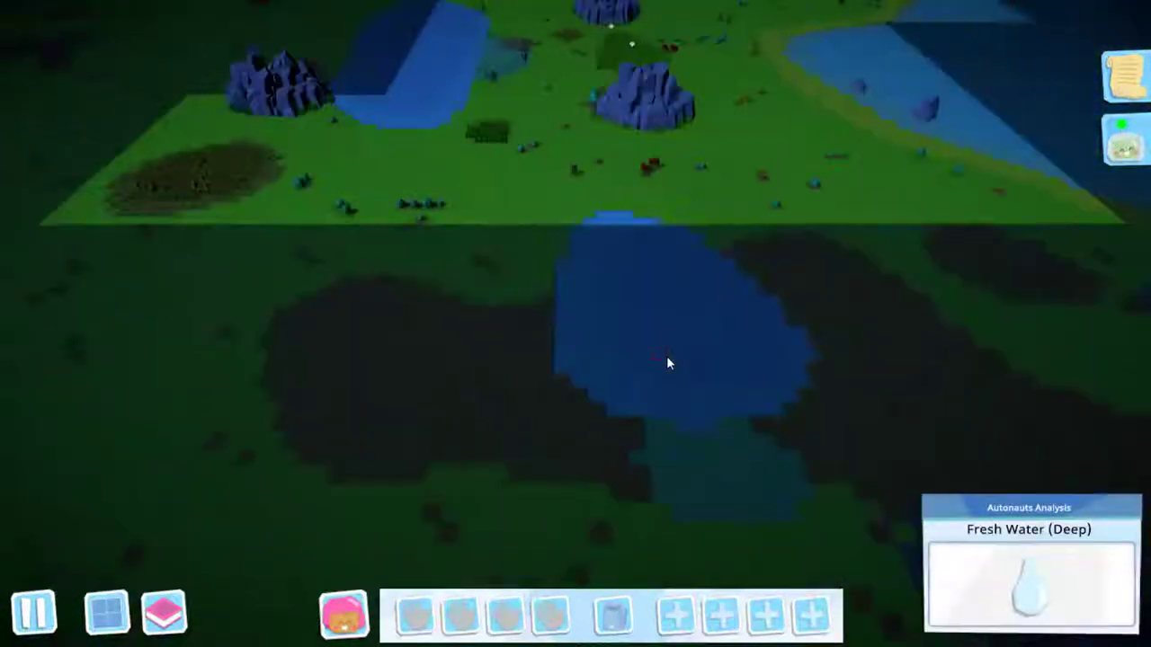
{"action": "key", "text": "s"}
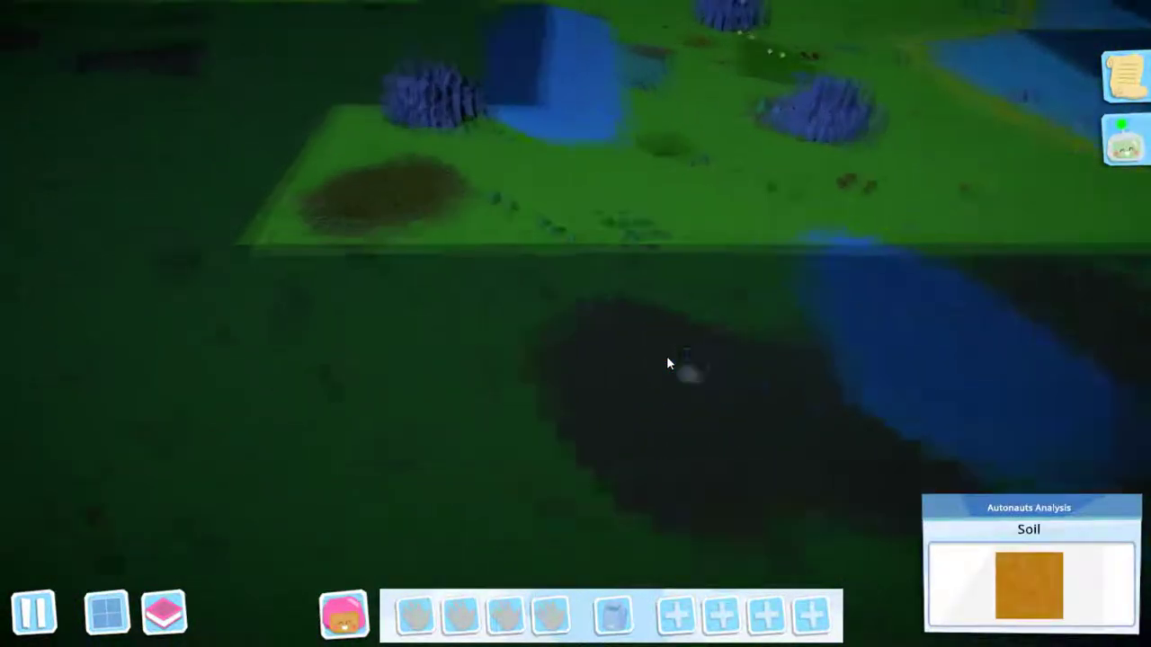
{"action": "key", "text": "s"}
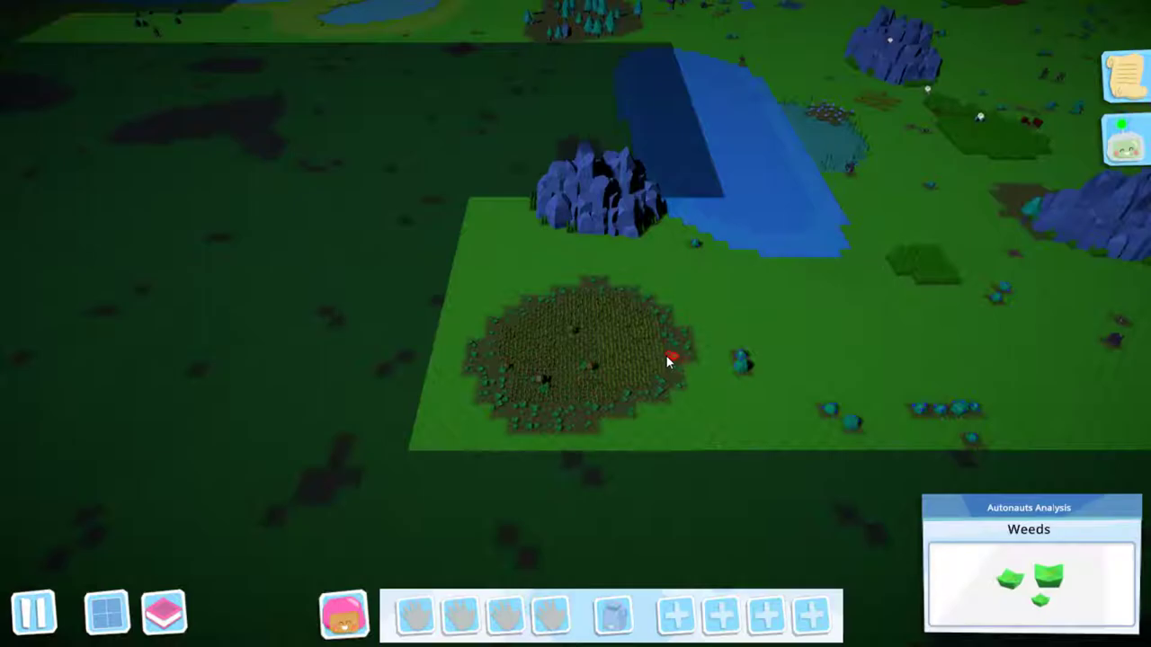
{"action": "scroll", "coordinate": [666, 356], "scroll_direction": "up", "scroll_amount": 3}
{"action": "scroll", "coordinate": [666, 356], "scroll_direction": "up", "scroll_amount": 3}
{"action": "scroll", "coordinate": [666, 356], "scroll_direction": "down", "scroll_amount": 3}
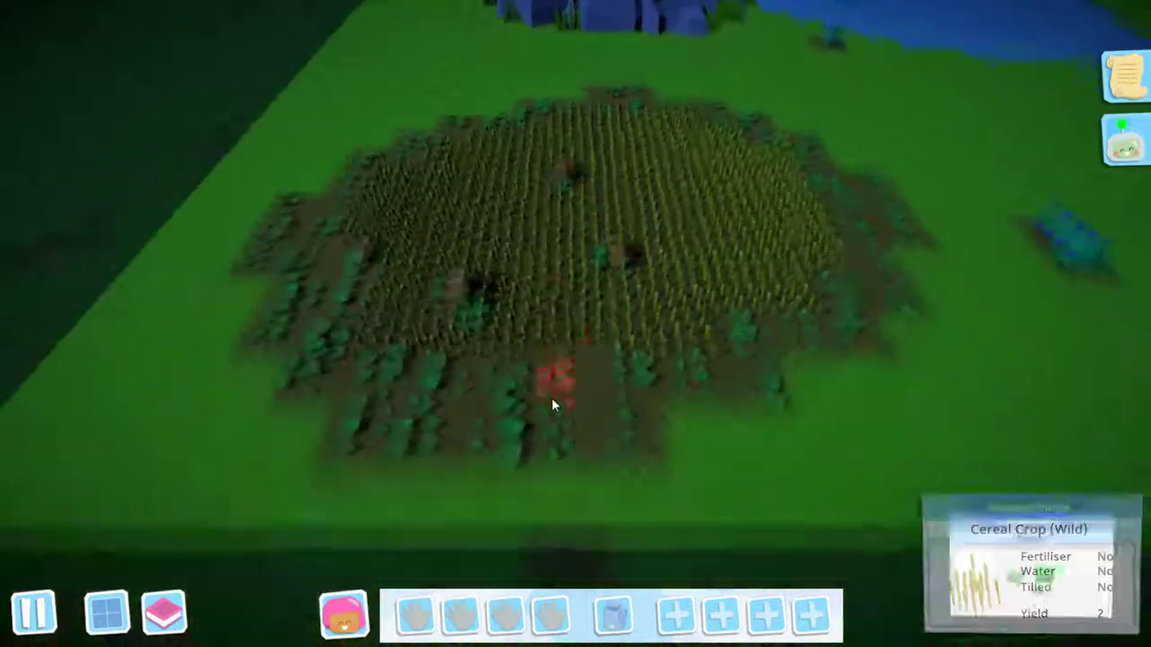
{"action": "scroll", "coordinate": [551, 398], "scroll_direction": "down", "scroll_amount": 3}
{"action": "key", "text": "s"}
{"action": "key", "text": "s"}
{"action": "key", "text": "d"}
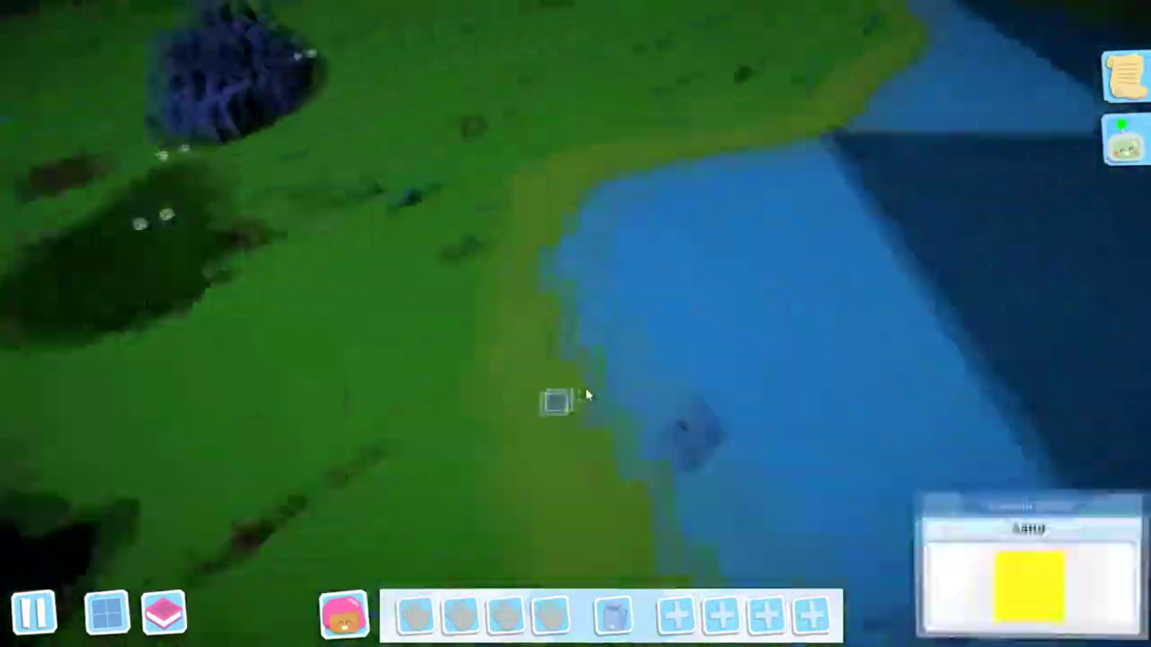
{"action": "key", "text": "s"}
{"action": "key", "text": "a"}
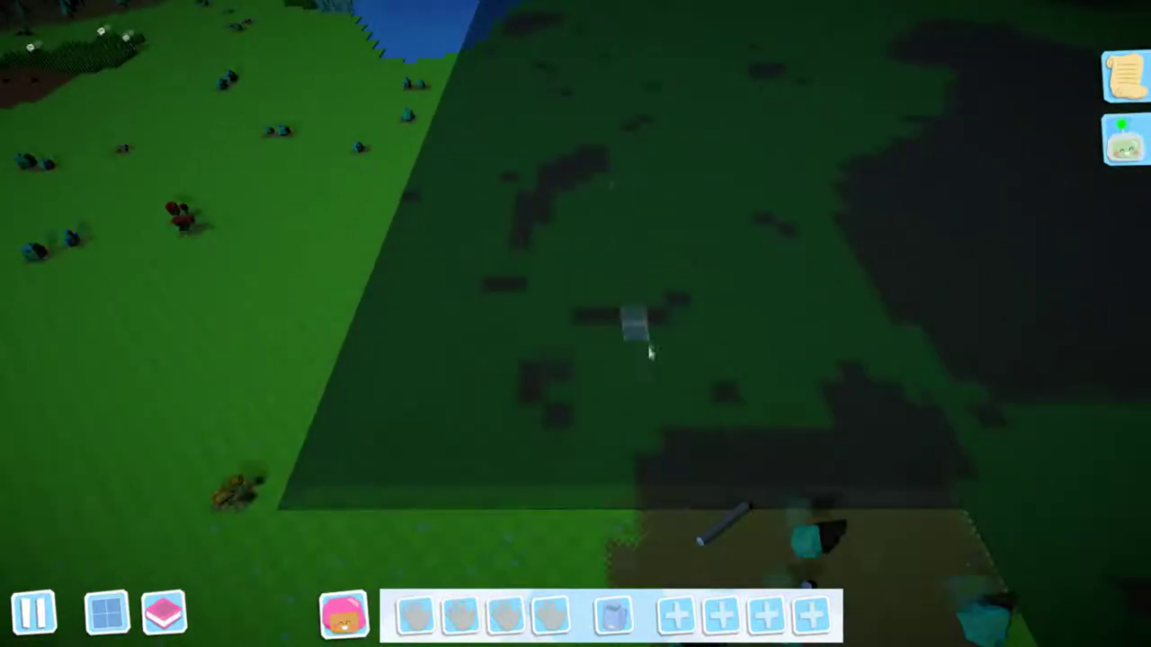
Pan past the cleared soil patch and scan the dark square beside the lake.
{"action": "key", "text": "s"}
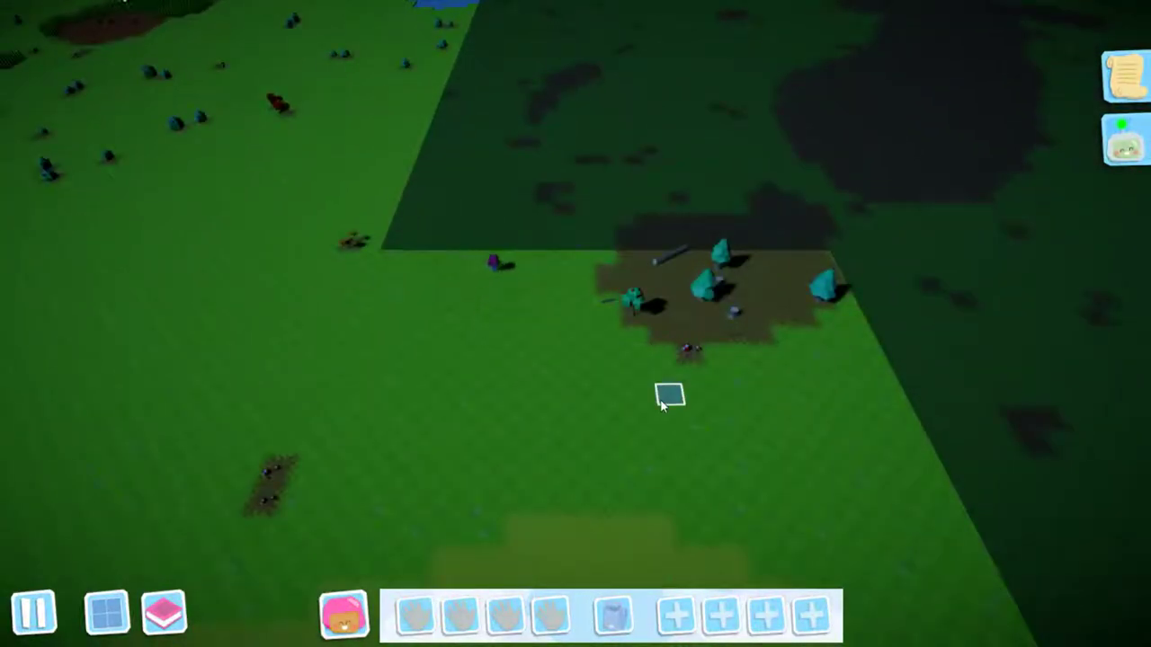
{"action": "key", "text": "s"}
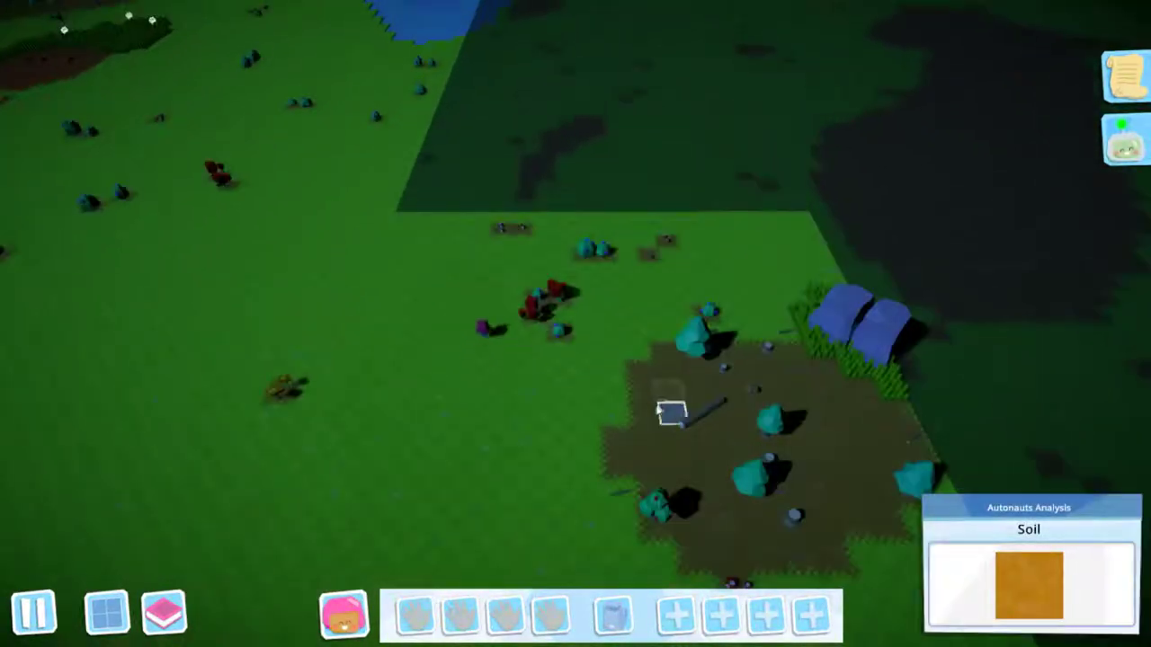
{"action": "key", "text": "w"}
{"action": "key", "text": "w"}
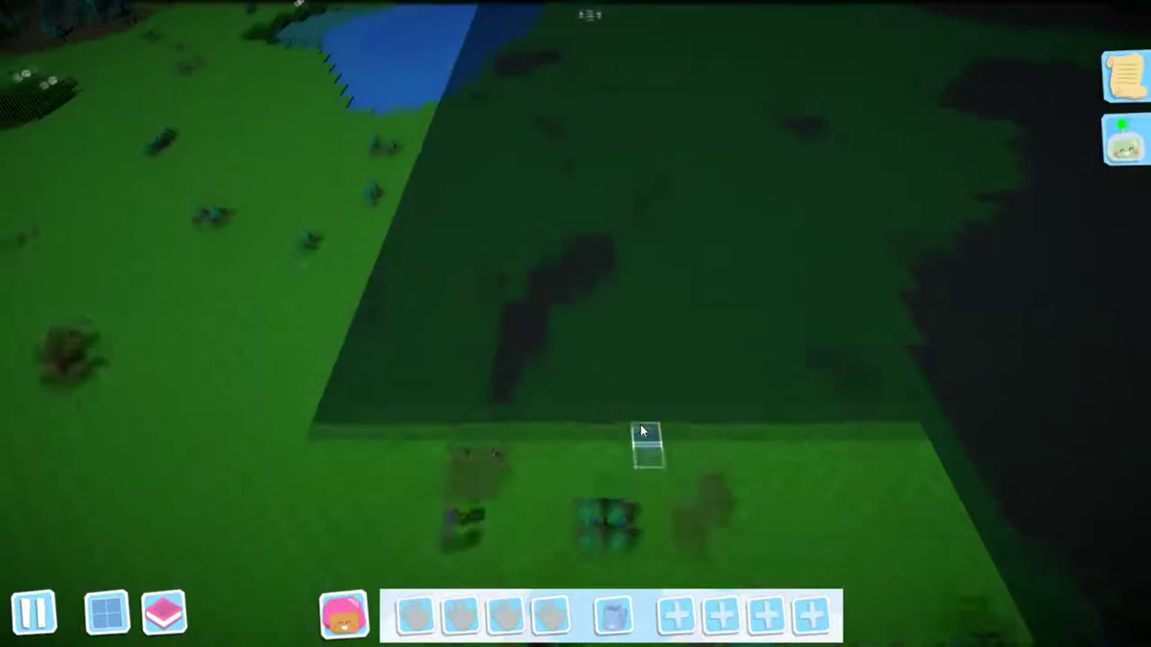
{"action": "key", "text": "w"}
{"action": "key", "text": "s"}
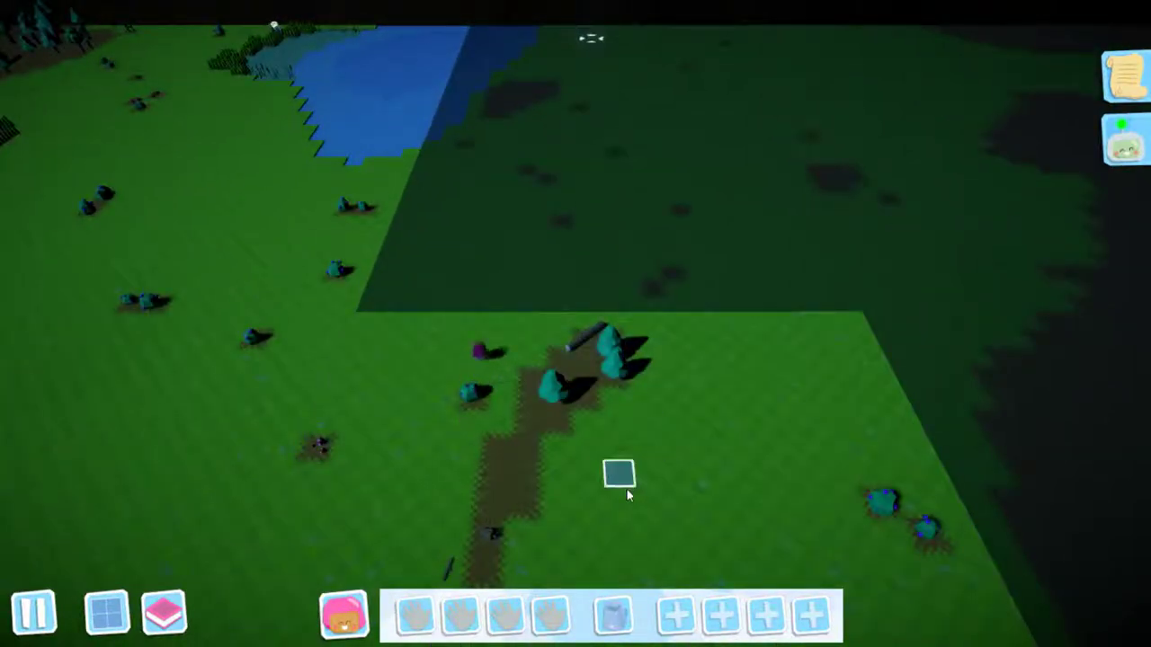
{"action": "key", "text": "w"}
{"action": "key", "text": "w"}
{"action": "key", "text": "w"}
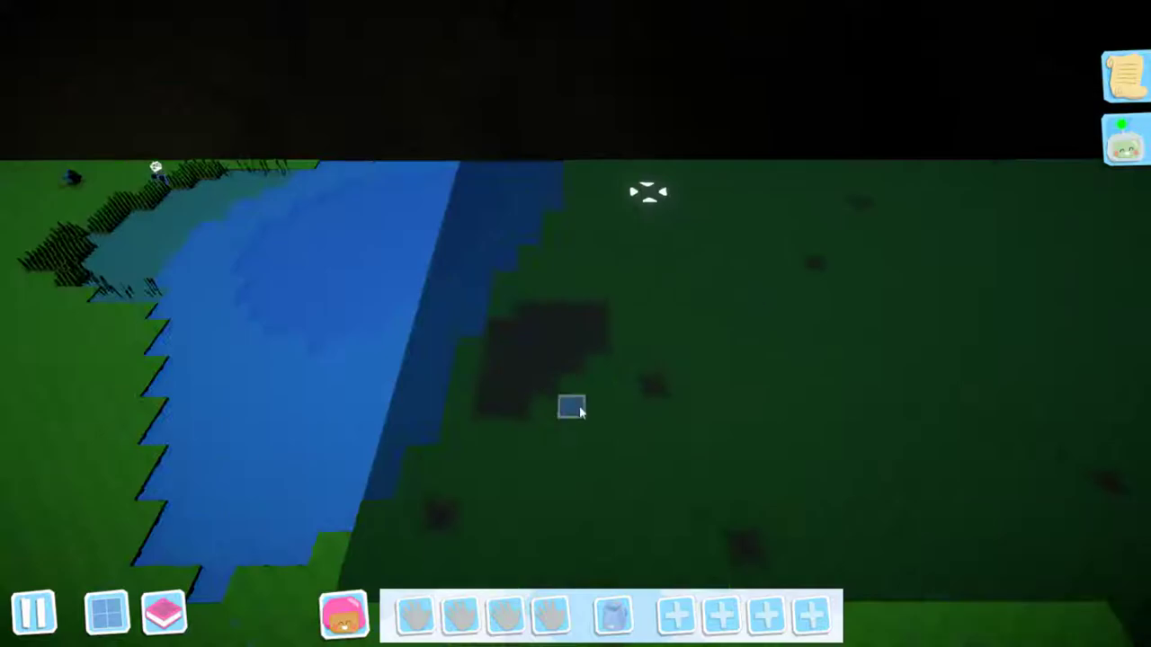
{"action": "left_click", "coordinate": [616, 434]}
Pan around the revealed square and lake toward the blue rock.
{"action": "key", "text": "a"}
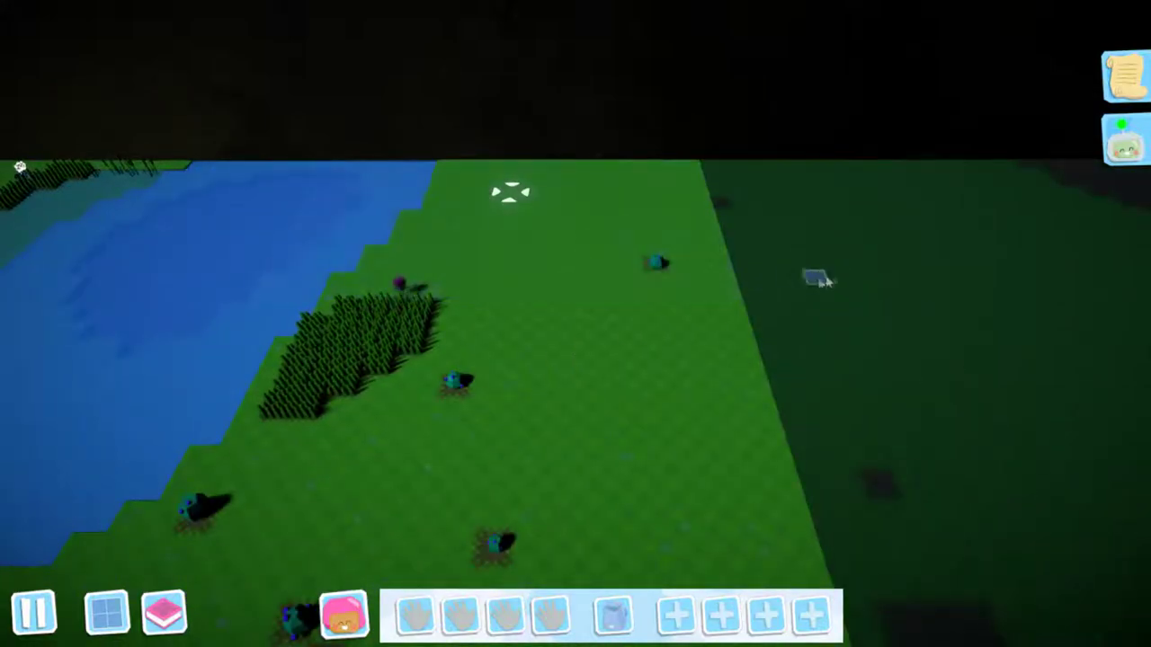
{"action": "key", "text": "d"}
{"action": "key", "text": "d"}
{"action": "key", "text": "d"}
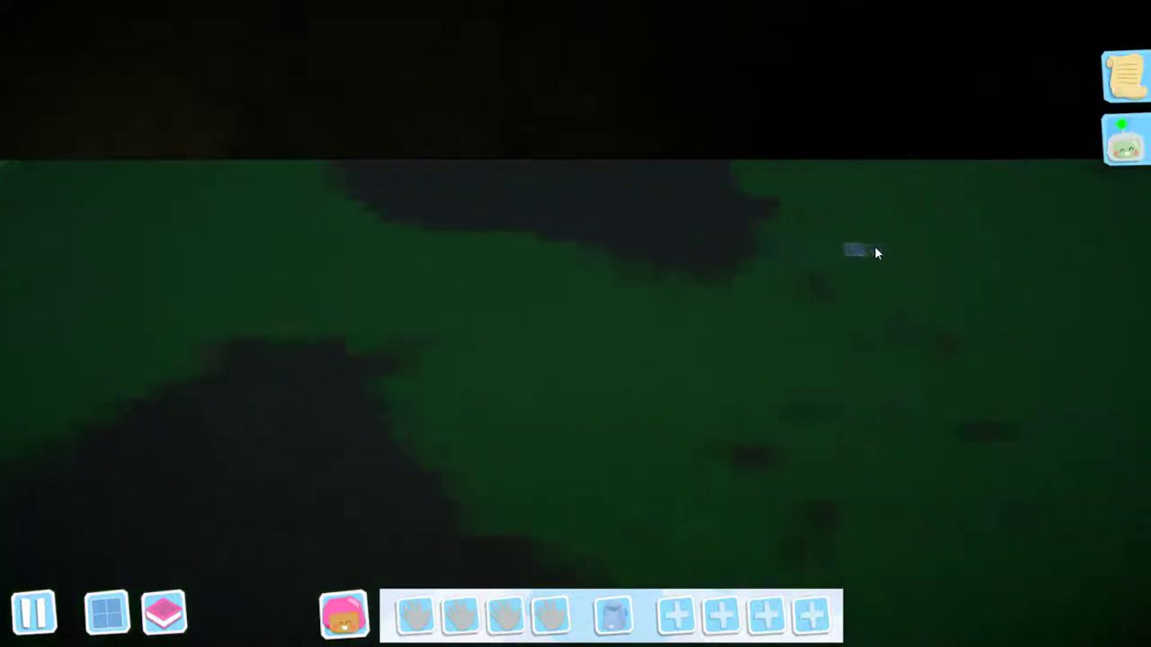
{"action": "key", "text": "d"}
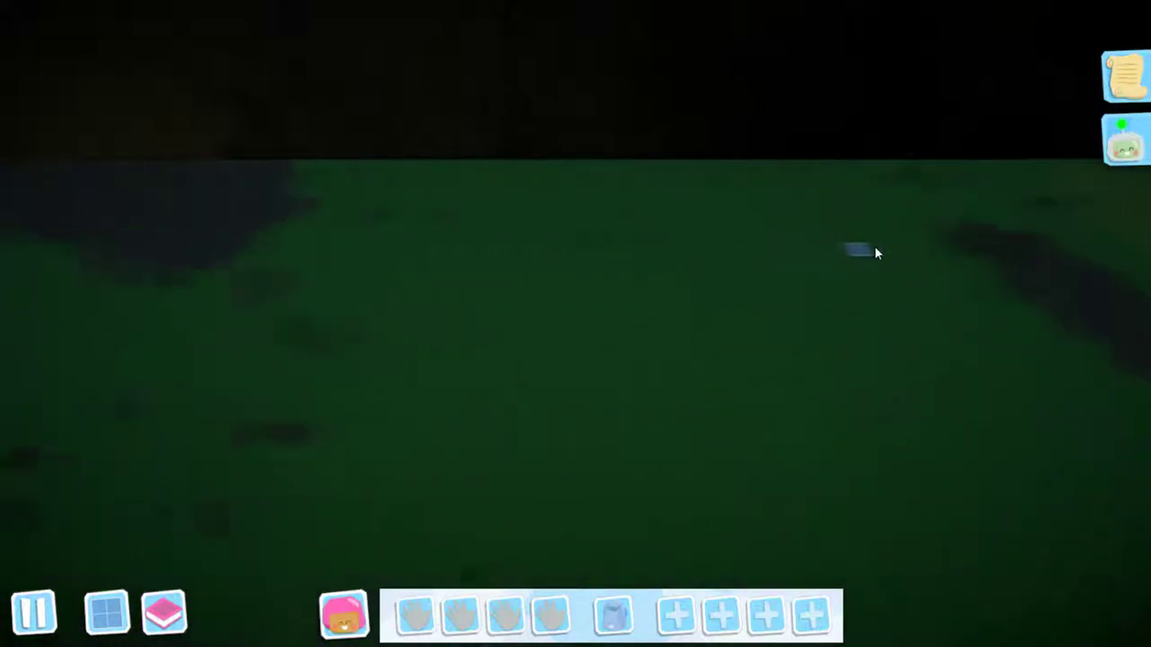
{"action": "key", "text": "d"}
{"action": "key", "text": "d"}
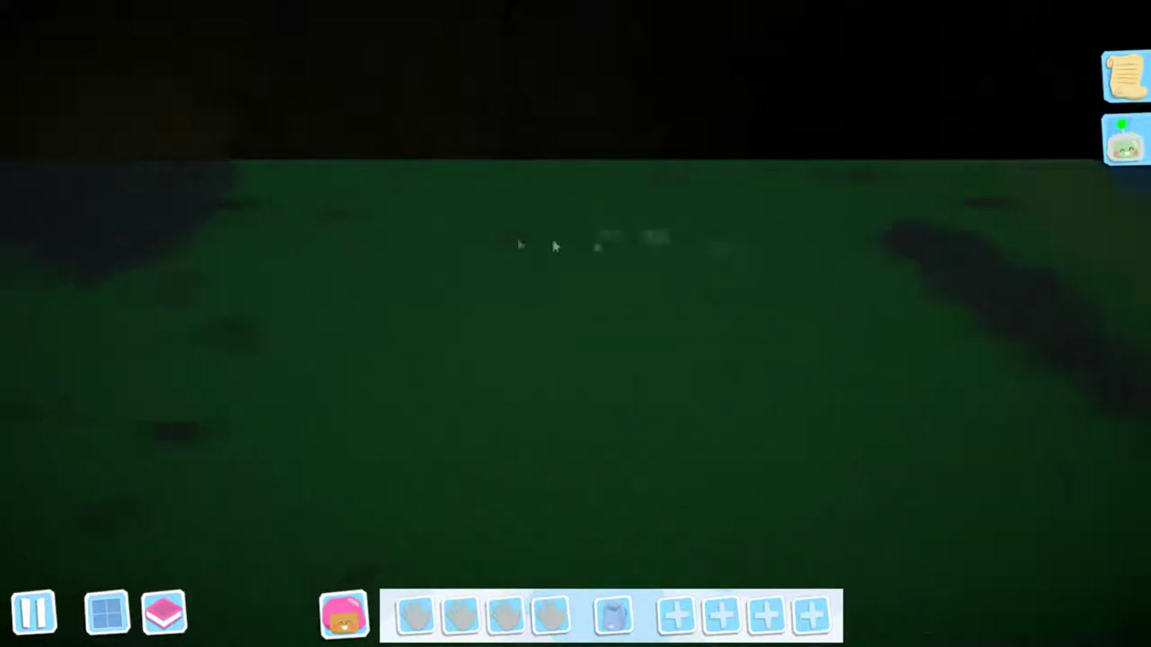
{"action": "key", "text": "a"}
{"action": "key", "text": "a"}
{"action": "key", "text": "s"}
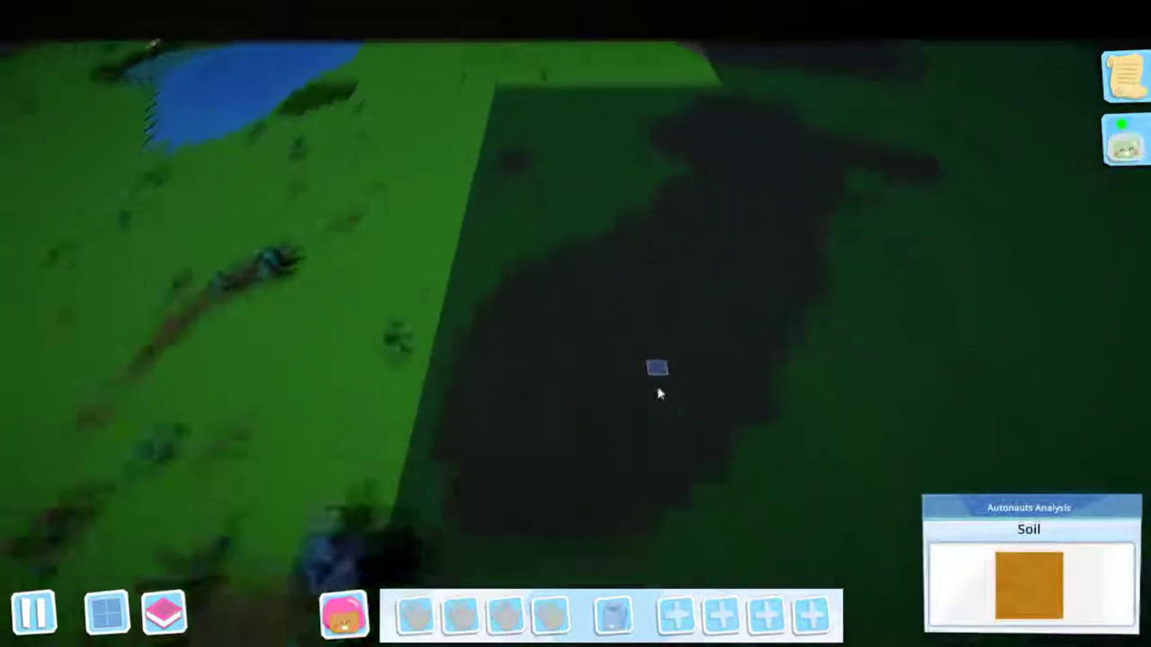
{"action": "key", "text": "s"}
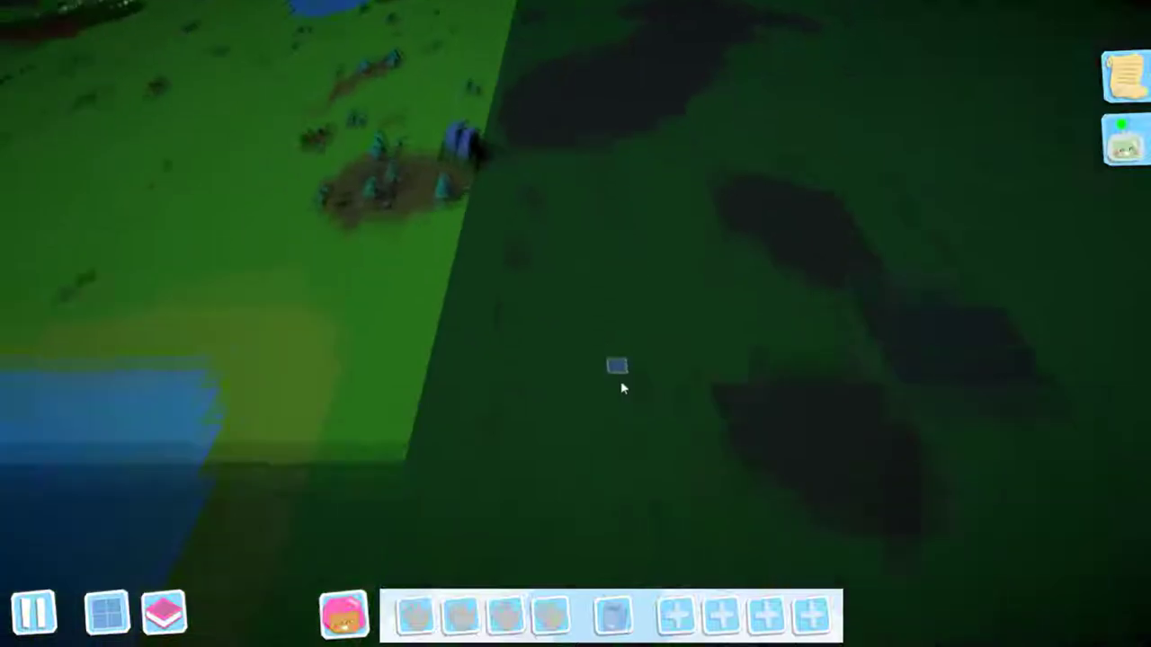
{"action": "key", "text": "s"}
{"action": "key", "text": "s"}
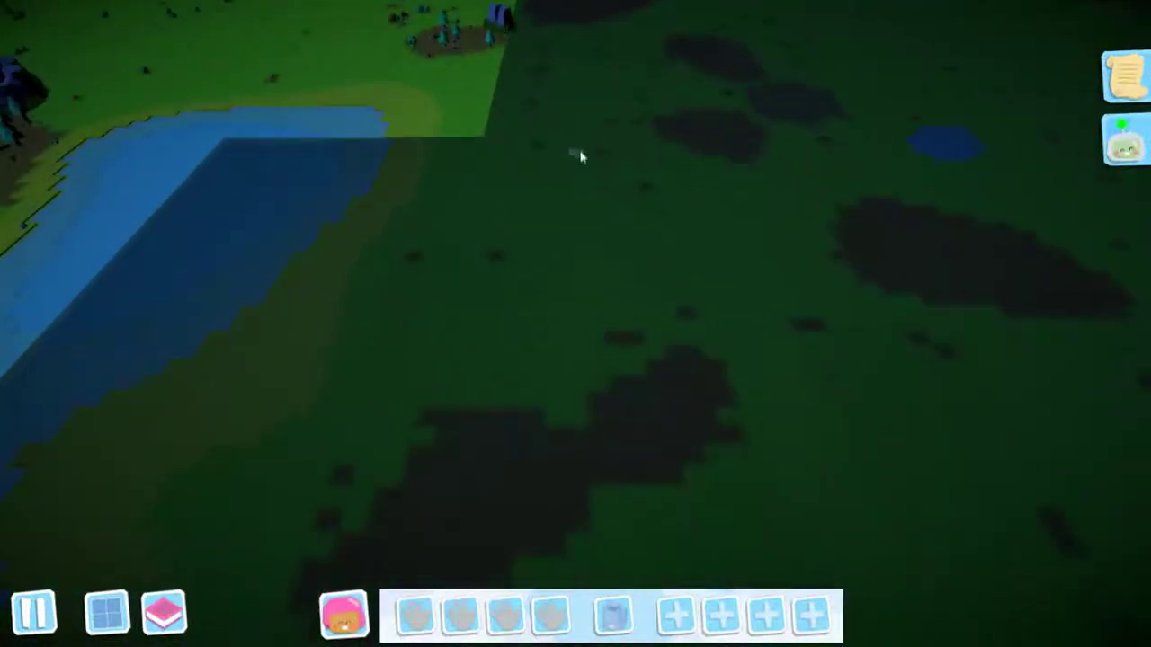
{"action": "key", "text": "w"}
{"action": "key", "text": "w"}
{"action": "scroll", "coordinate": [673, 365], "scroll_direction": "up", "scroll_amount": 3}
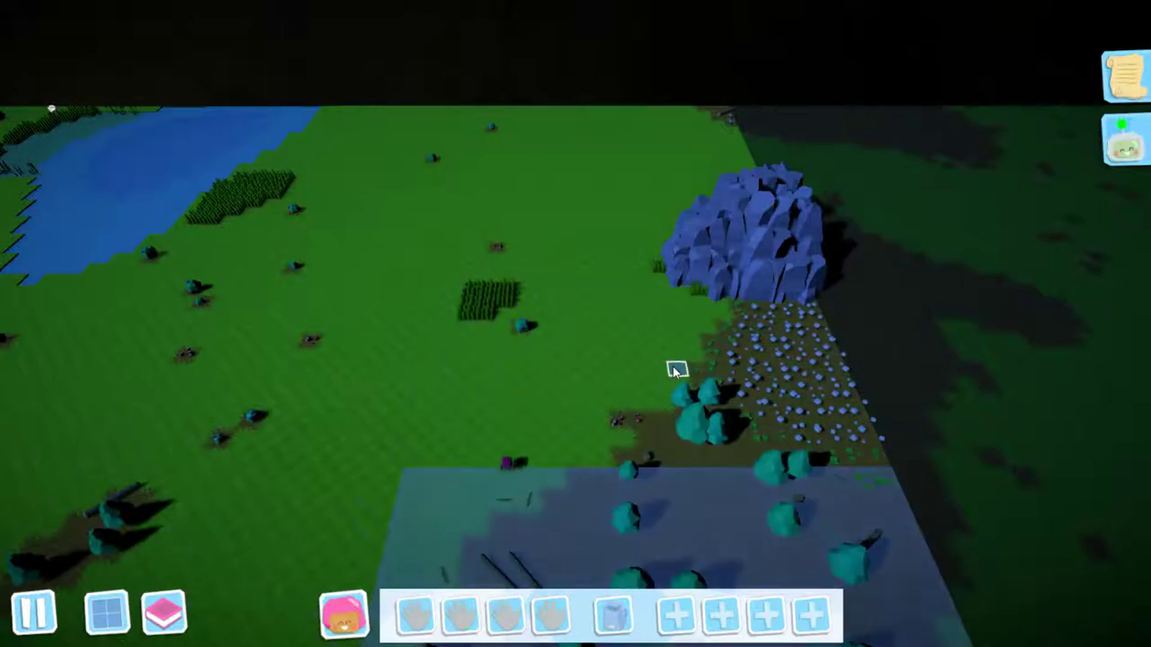
Scan the forested area, then pan across the dark land out over the sea.
{"action": "key", "text": "s"}
{"action": "key", "text": "s"}
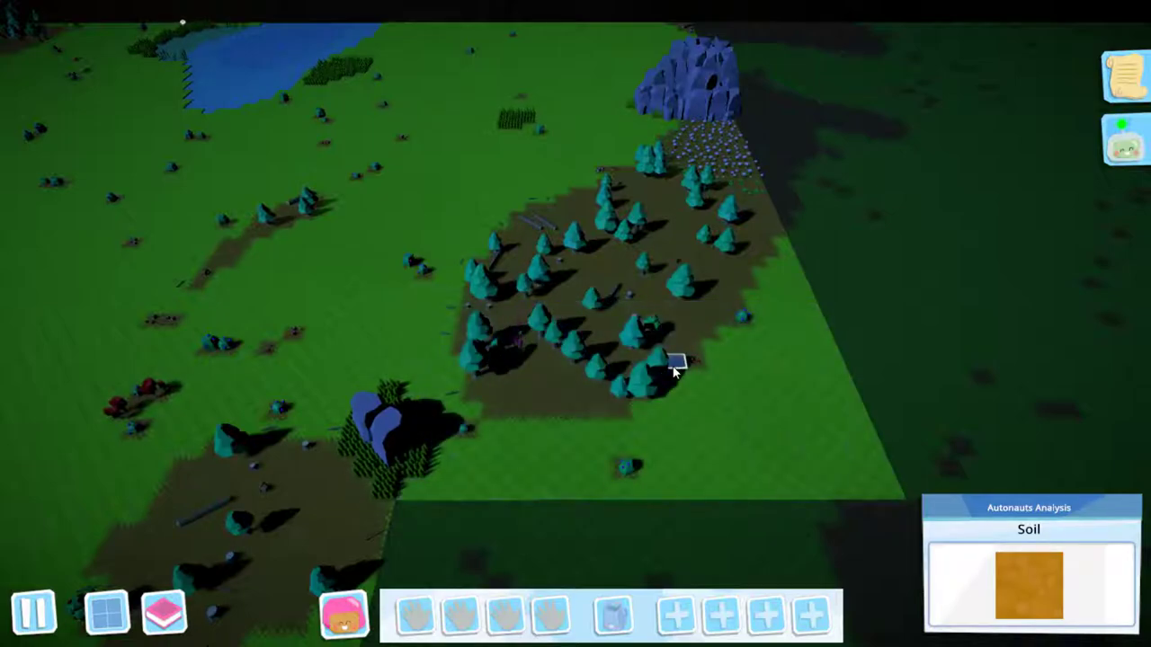
{"action": "key", "text": "s"}
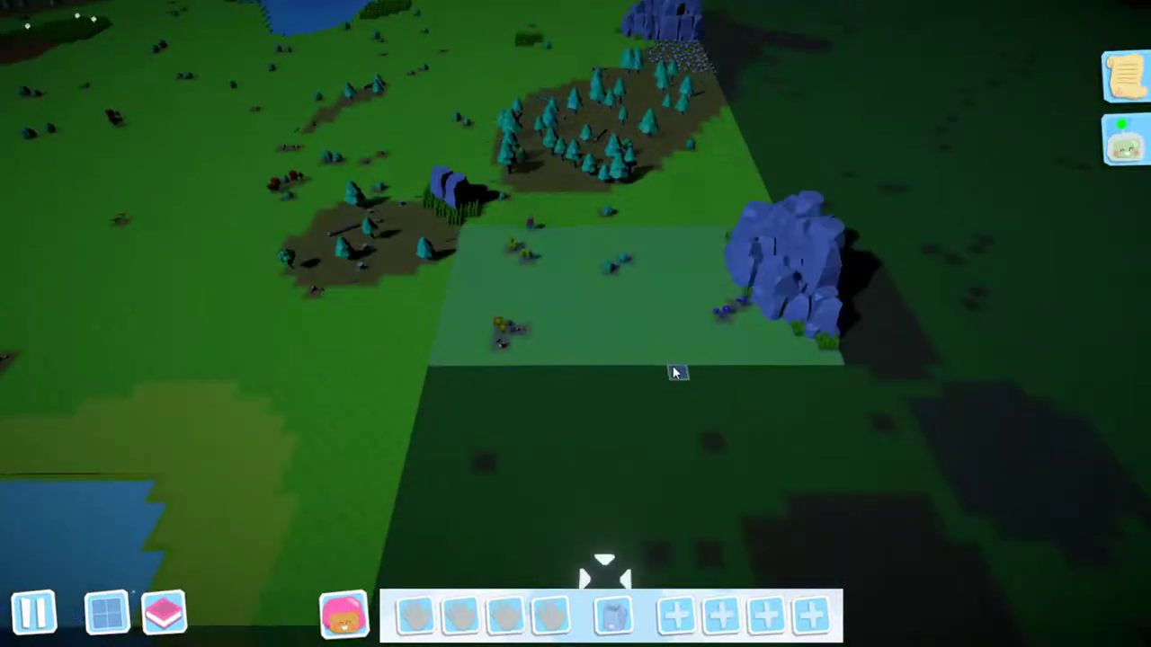
{"action": "key", "text": "s"}
{"action": "key", "text": "s"}
{"action": "key", "text": "s"}
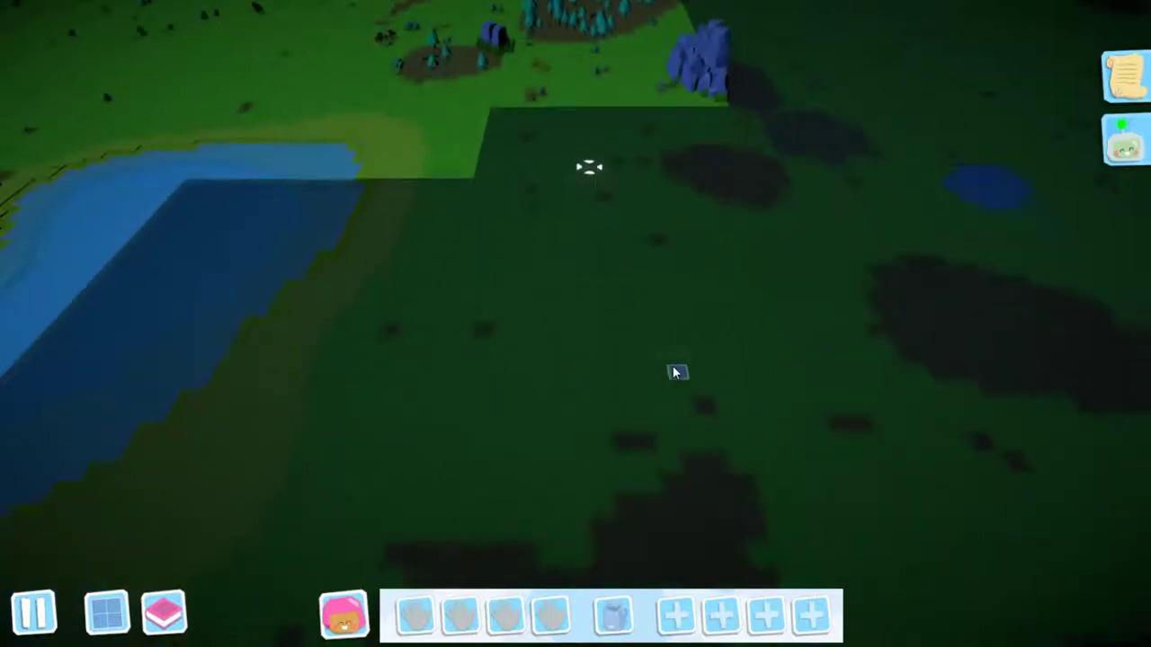
{"action": "key", "text": "s"}
{"action": "key", "text": "s"}
{"action": "key", "text": "s"}
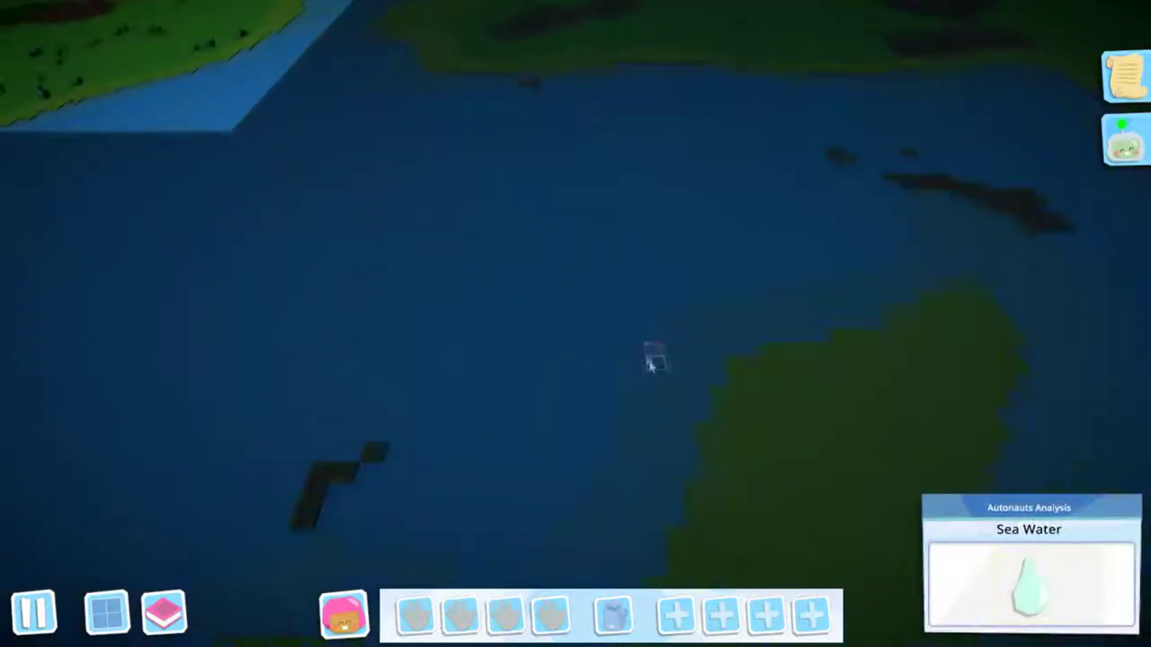
{"action": "key", "text": "s"}
{"action": "scroll", "coordinate": [583, 212], "scroll_direction": "up", "scroll_amount": 2}
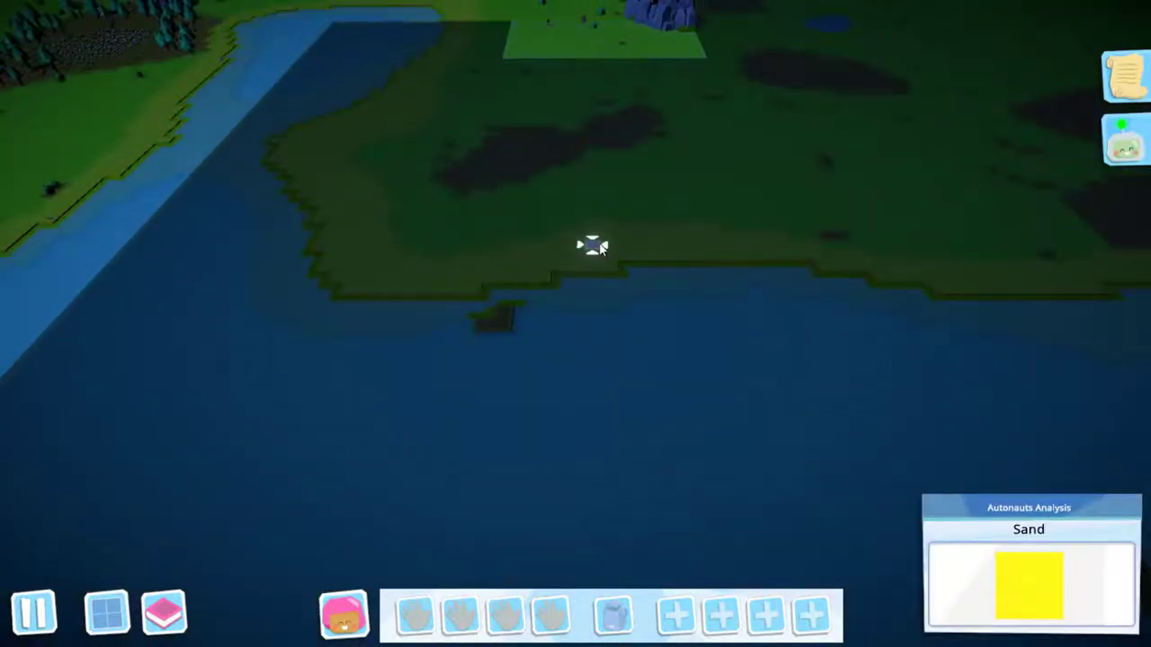
{"action": "key", "text": "s"}
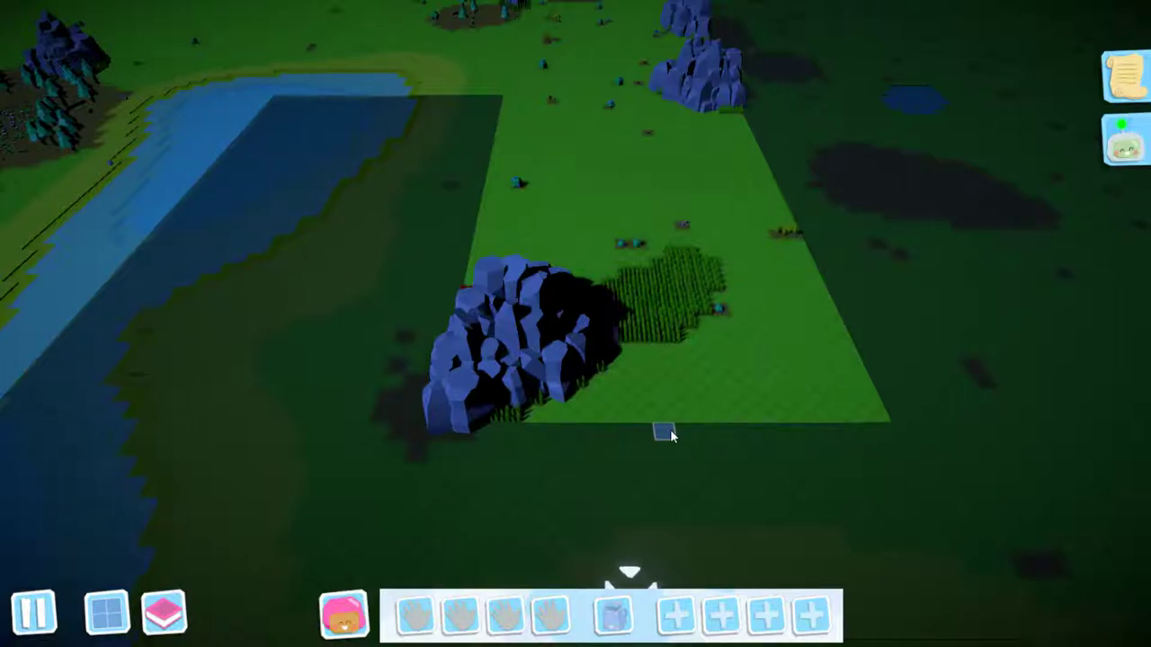
Pan along the shoreline and shrink the area to be scanned.
{"action": "key", "text": "s"}
{"action": "key", "text": "s"}
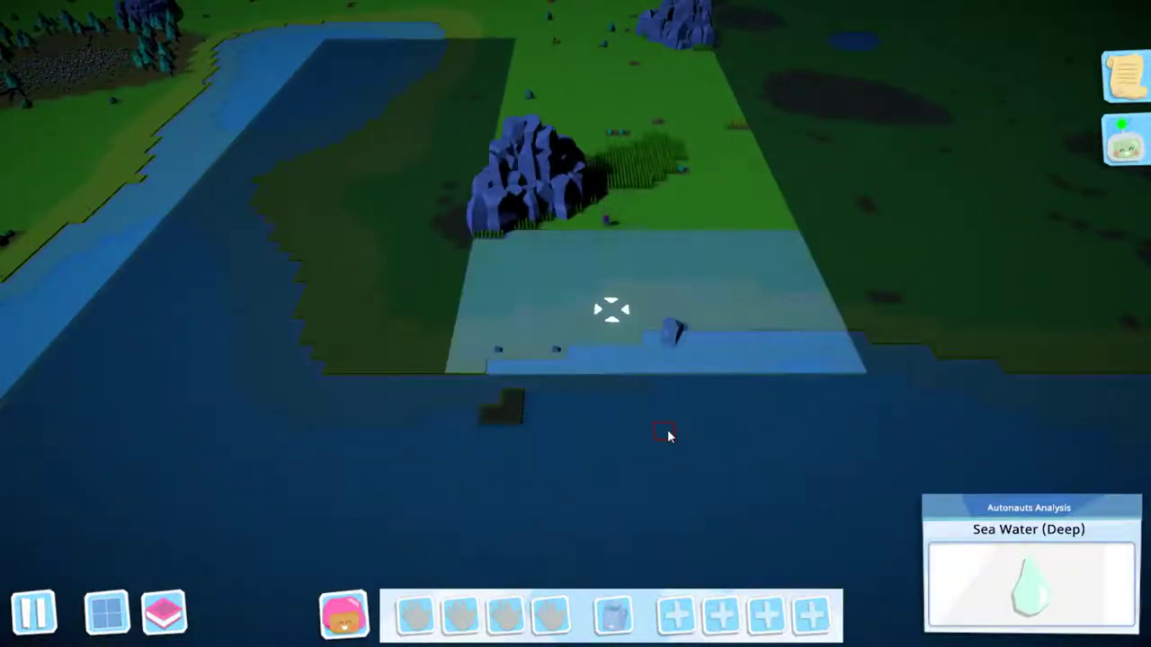
{"action": "key", "text": "a"}
{"action": "key", "text": "a"}
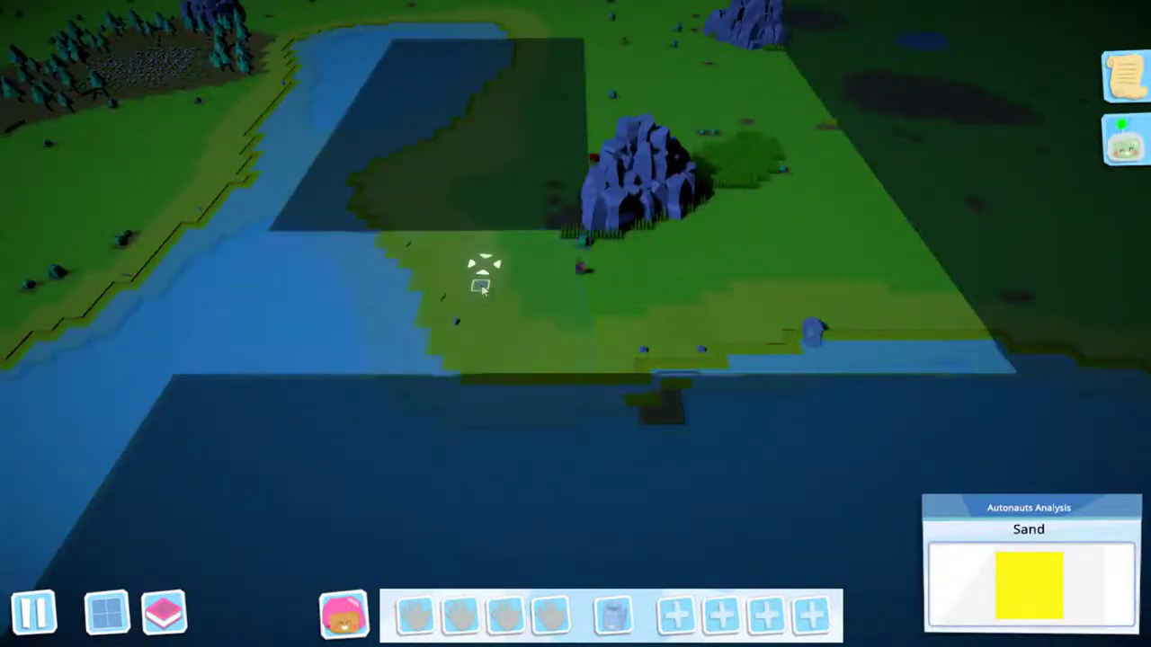
{"action": "scroll", "coordinate": [481, 287], "scroll_direction": "up", "scroll_amount": 4}
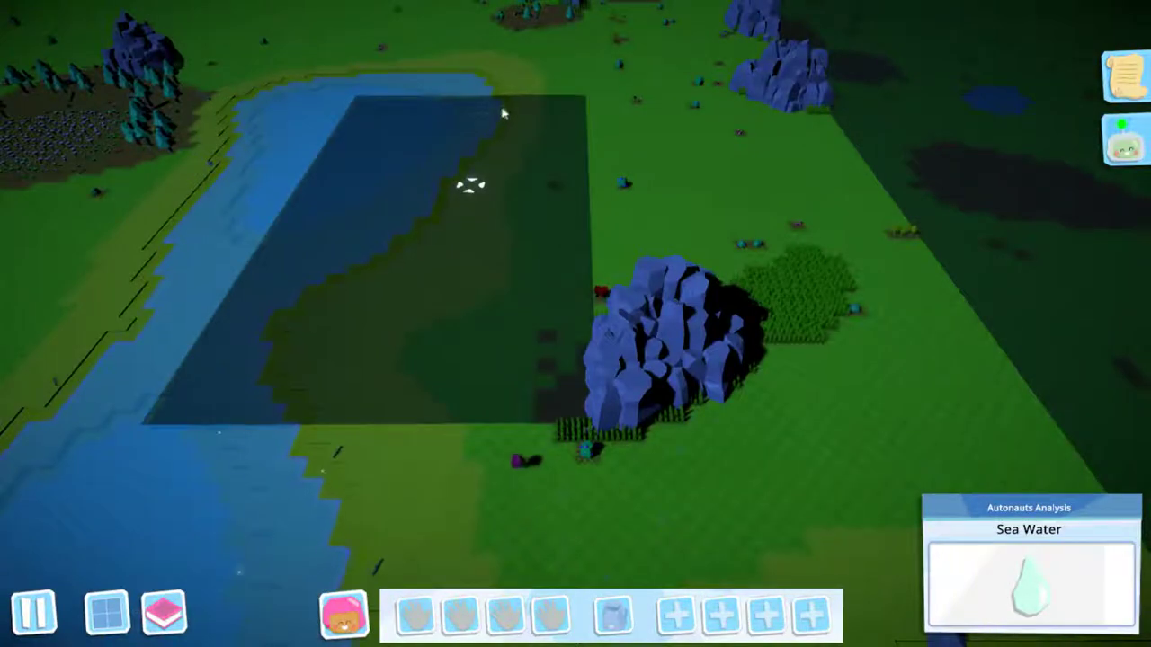
{"action": "left_click_drag", "start_coordinate": [504, 112], "coordinate": [552, 247]}
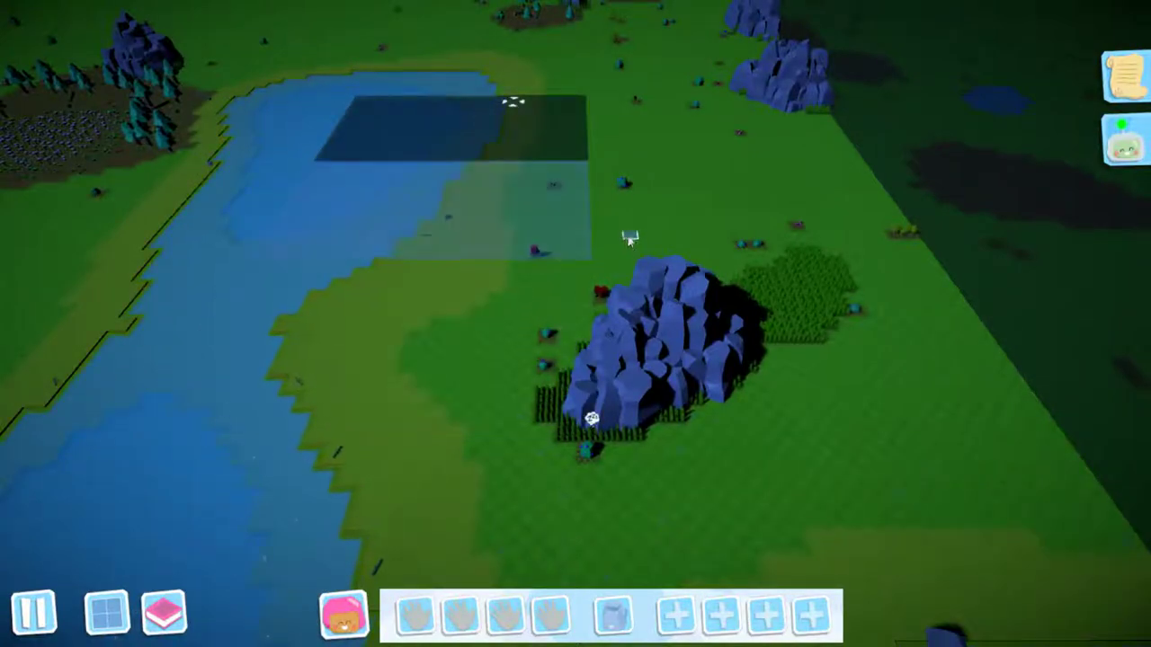
{"action": "key", "text": "d"}
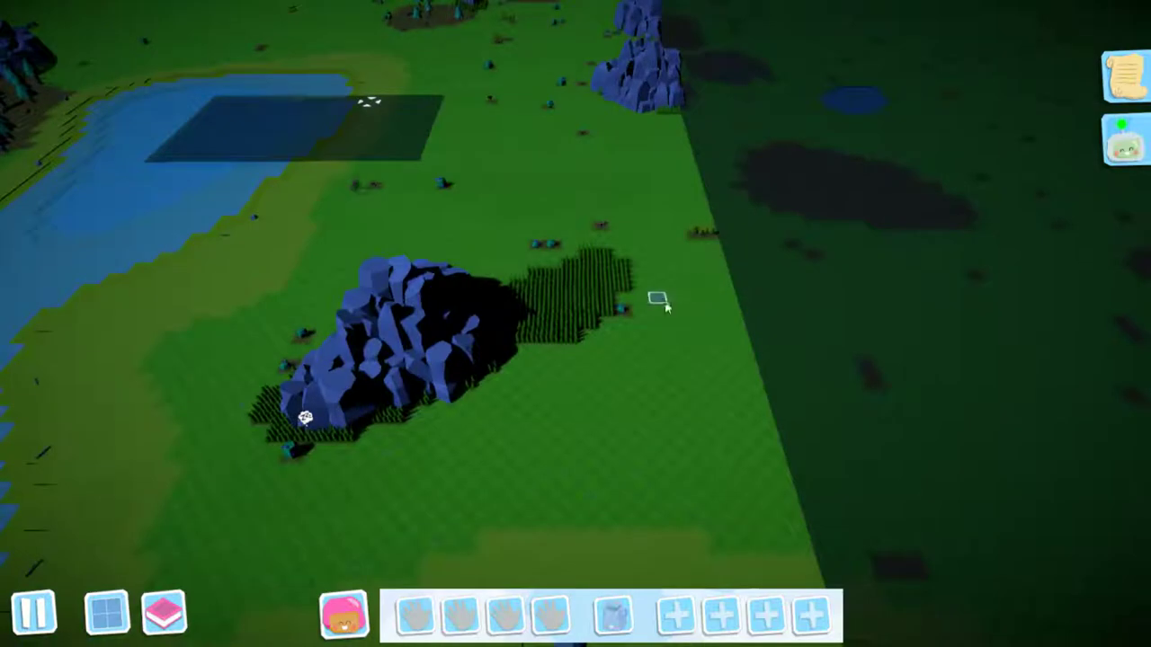
{"action": "key", "text": "s"}
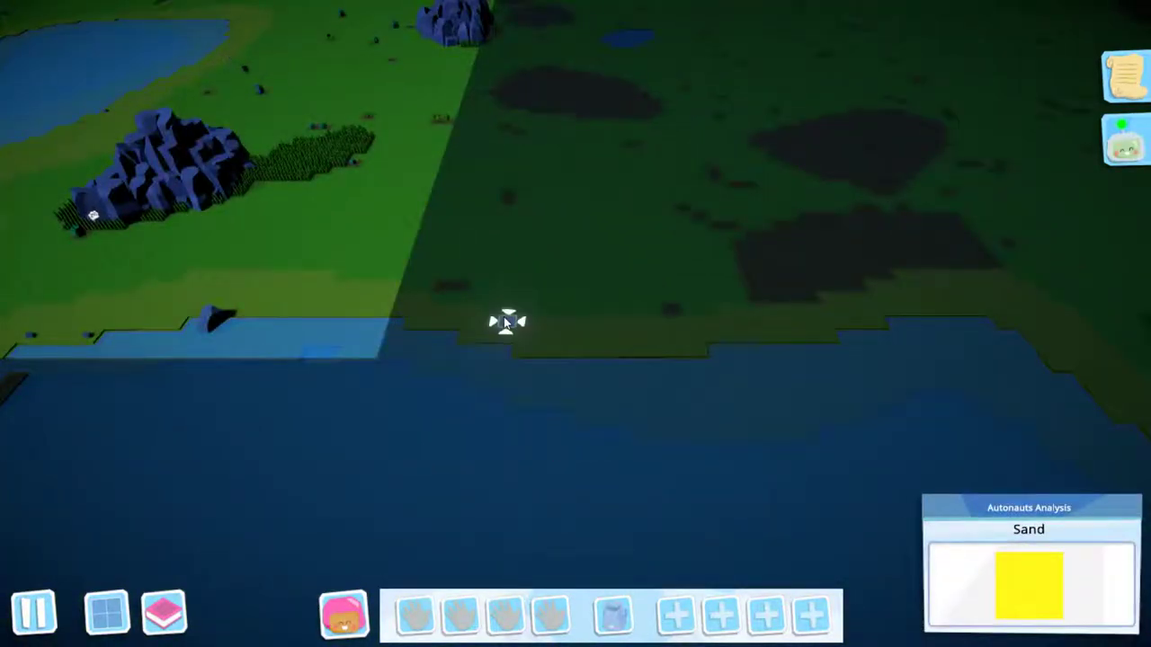
{"action": "key", "text": "w"}
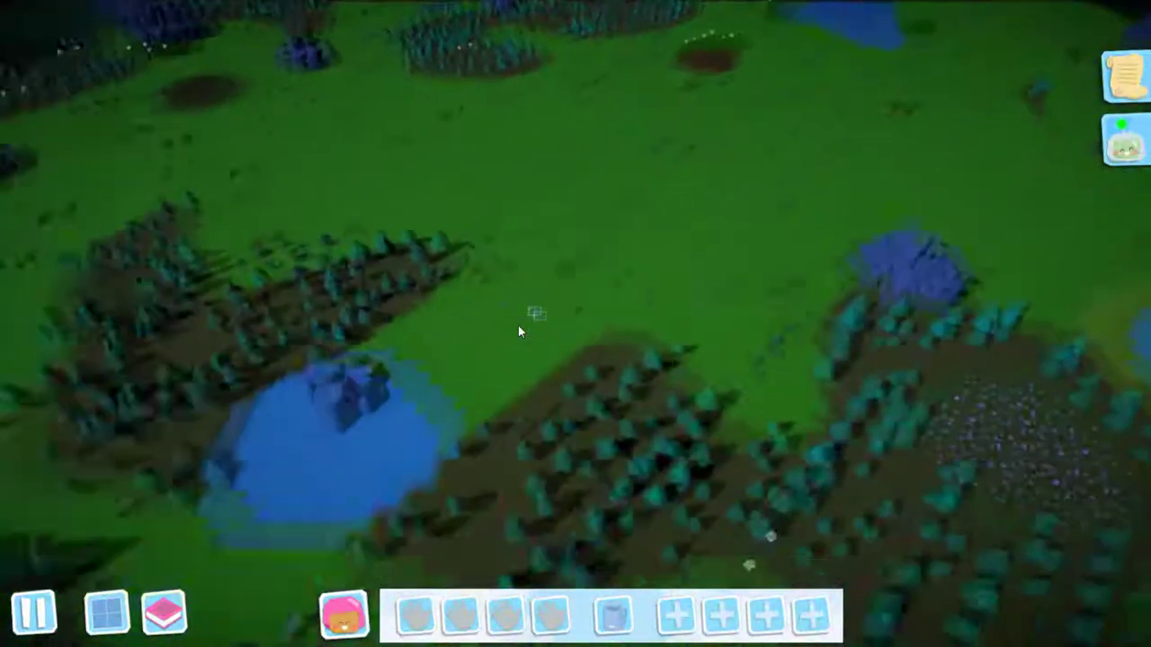
{"action": "key", "text": "w"}
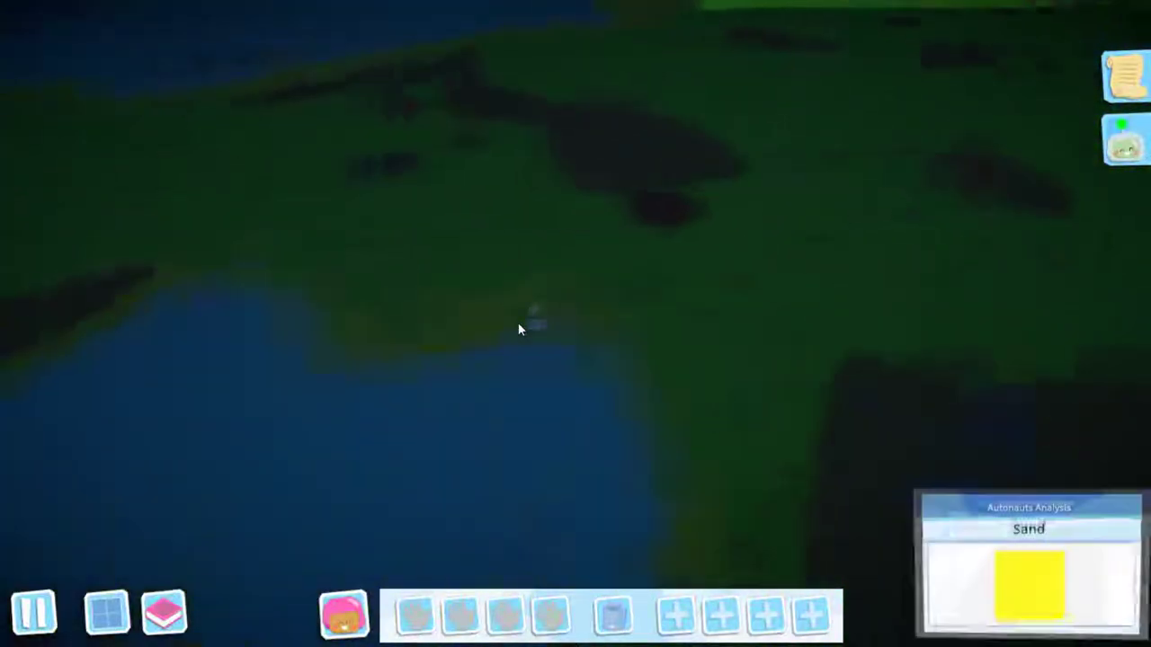
Pan over the deep sea onto grassland and reveal the dark patch holding a small forest.
{"action": "key", "text": "w"}
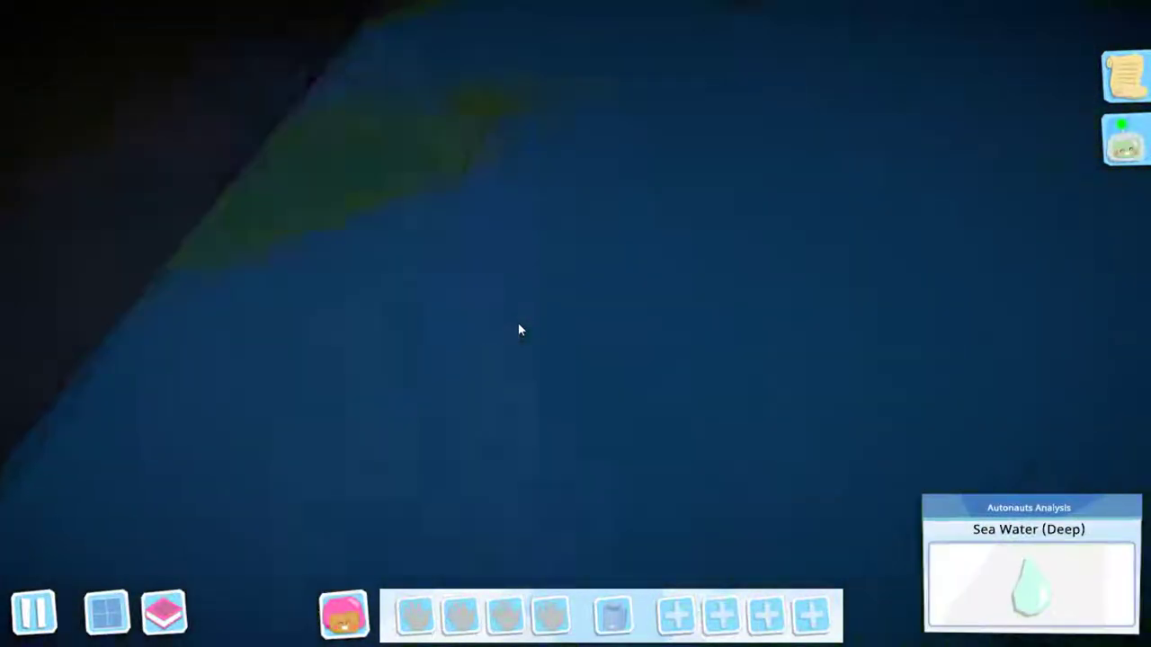
{"action": "key", "text": "w"}
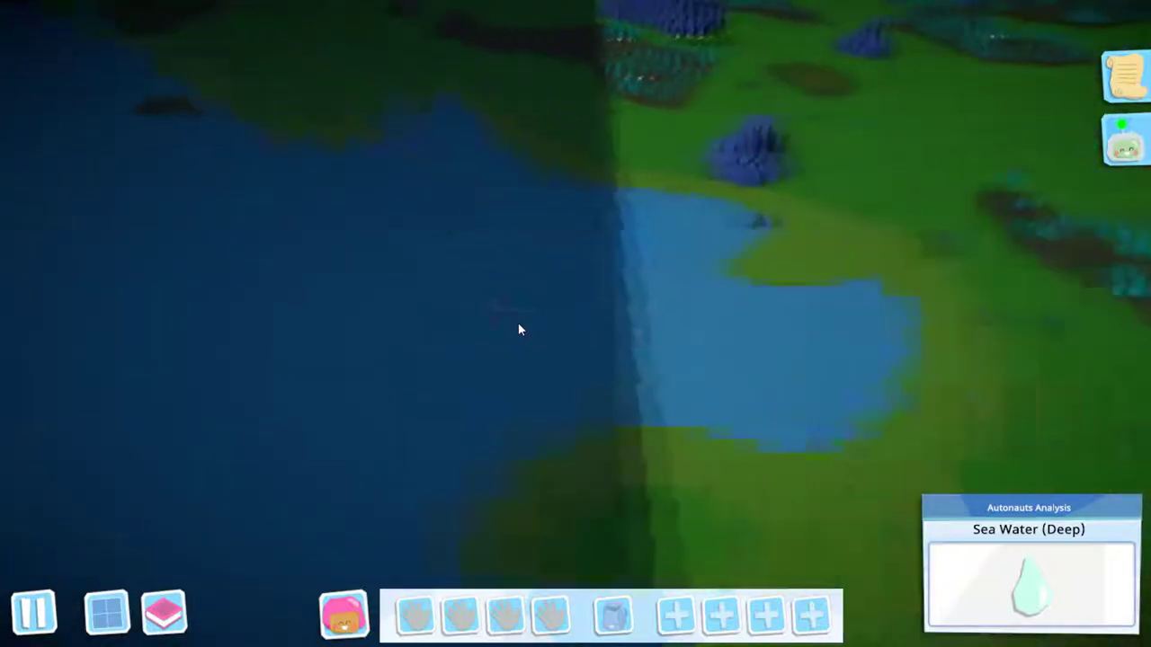
{"action": "key", "text": "w"}
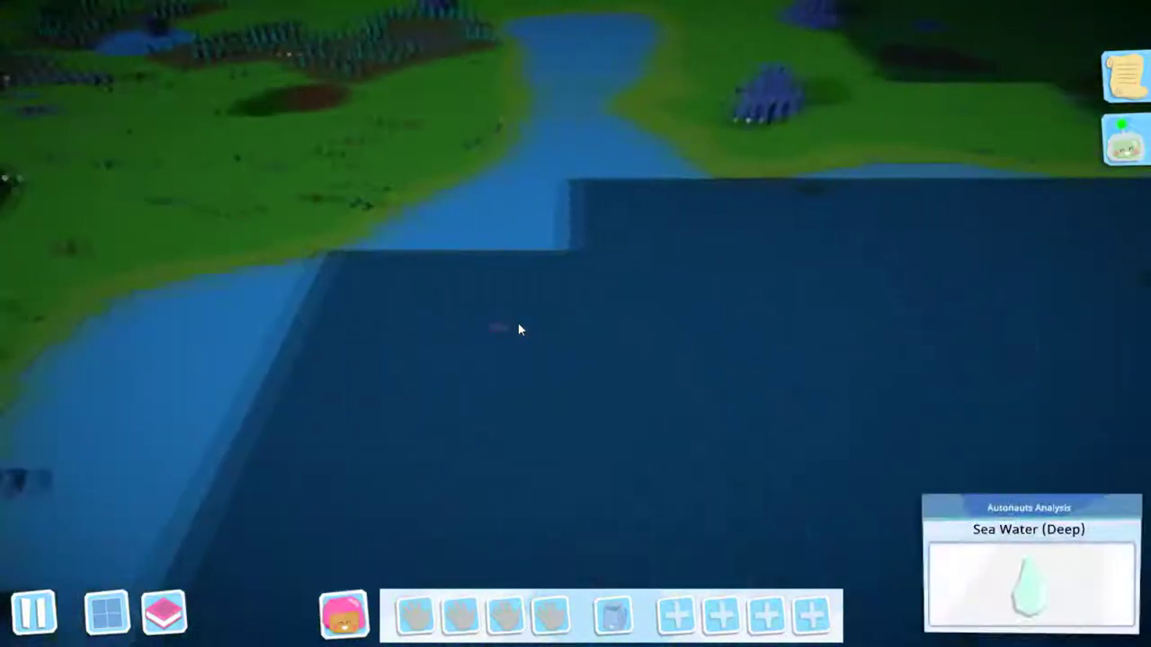
{"action": "key", "text": "w"}
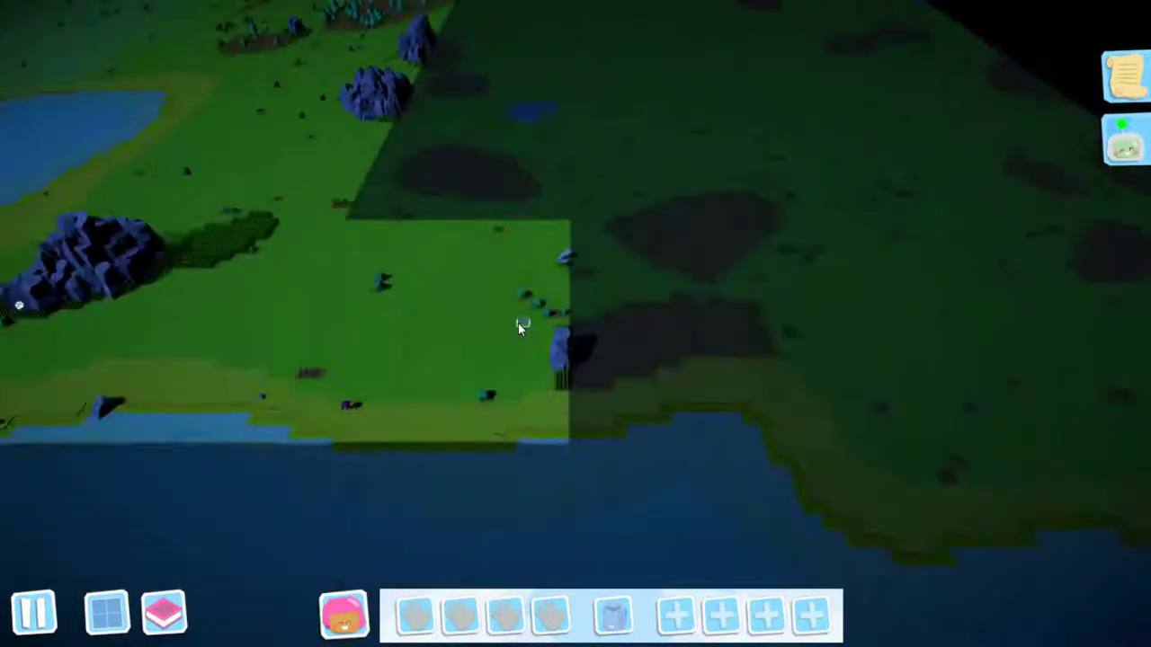
{"action": "key", "text": "w"}
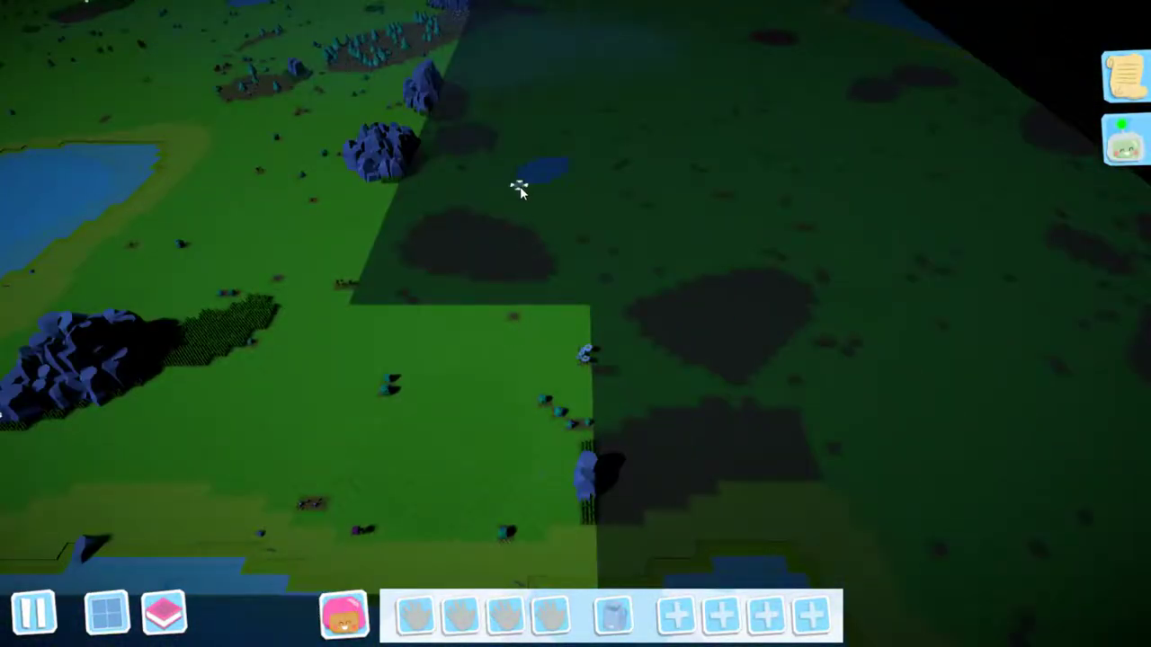
{"action": "key", "text": "w"}
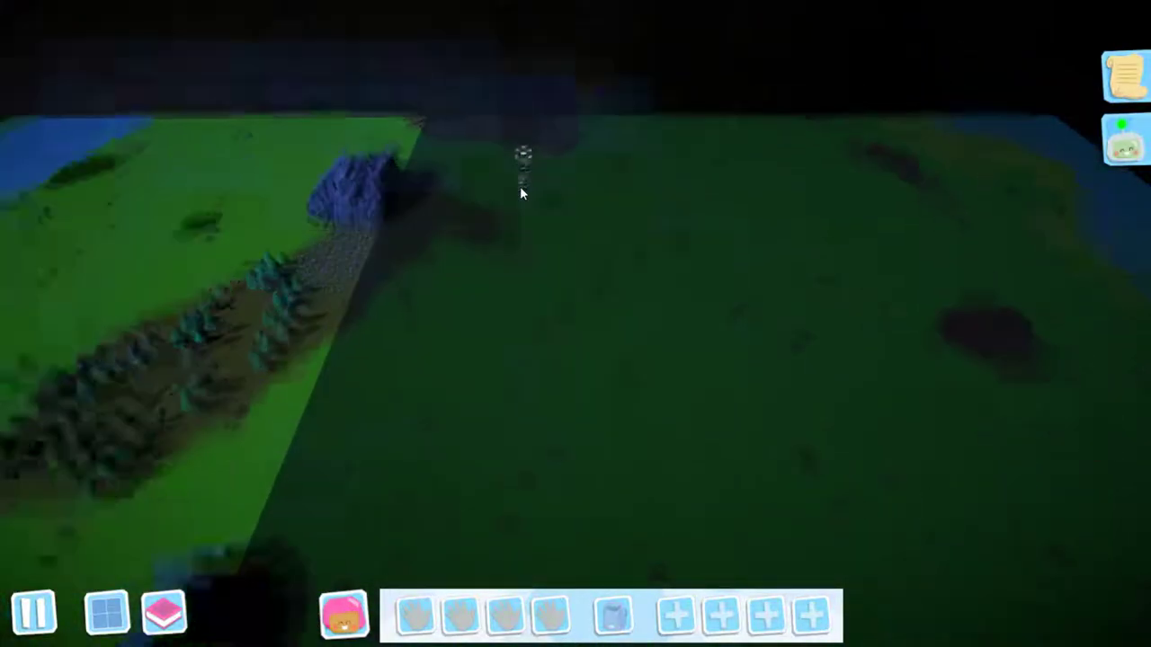
{"action": "key", "text": "w"}
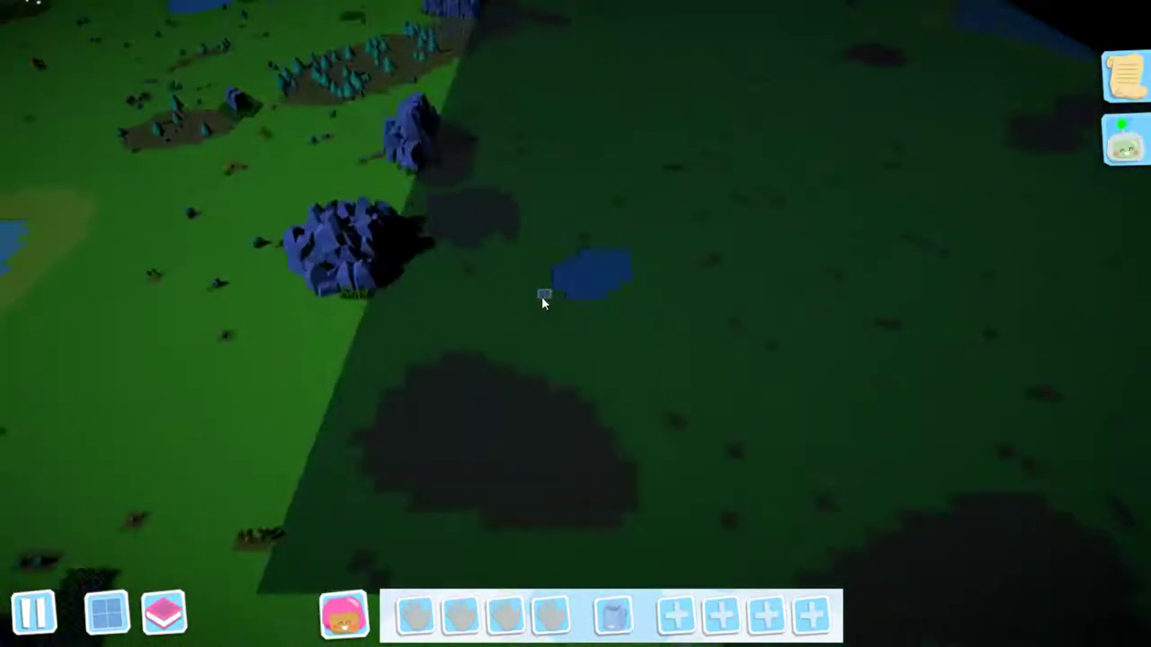
{"action": "left_click", "coordinate": [541, 304]}
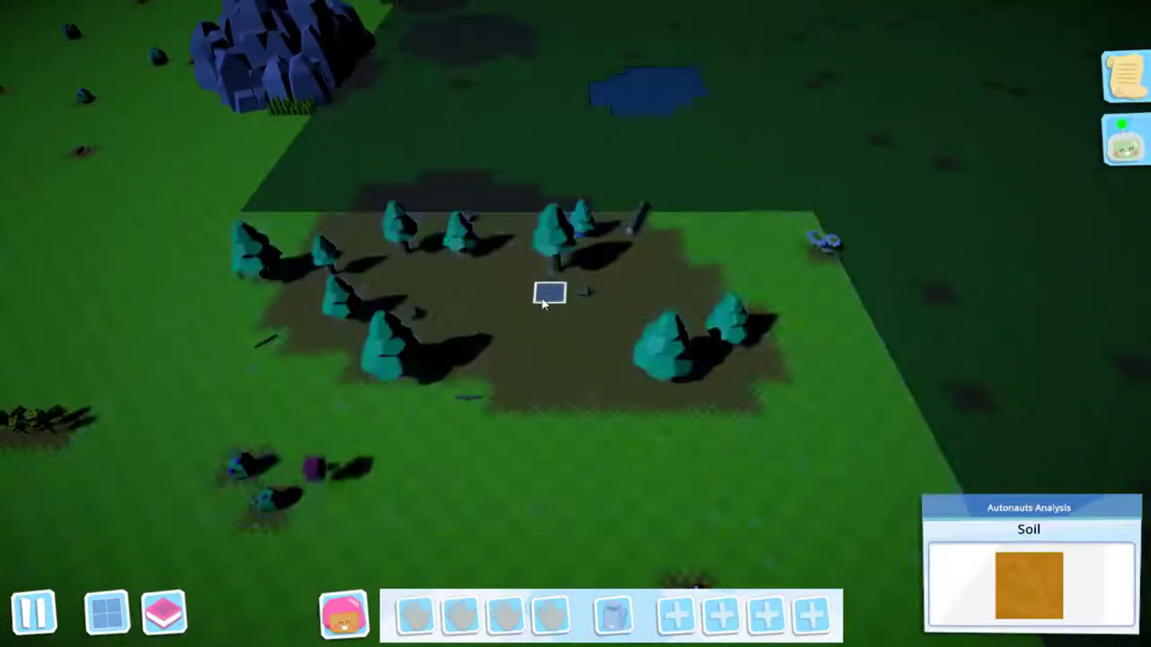
{"action": "scroll", "coordinate": [543, 303], "scroll_direction": "up", "scroll_amount": 4}
Reveal the dark grass with animals and the dark grass beside the rocks.
{"action": "key", "text": "w"}
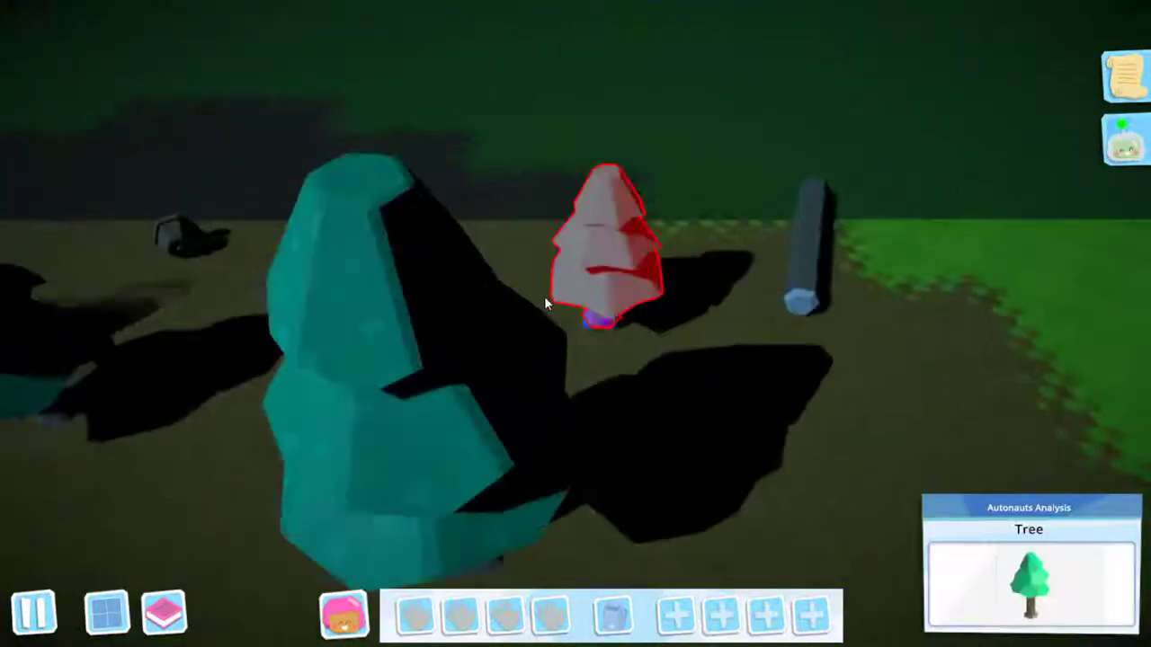
{"action": "scroll", "coordinate": [543, 302], "scroll_direction": "down", "scroll_amount": 5}
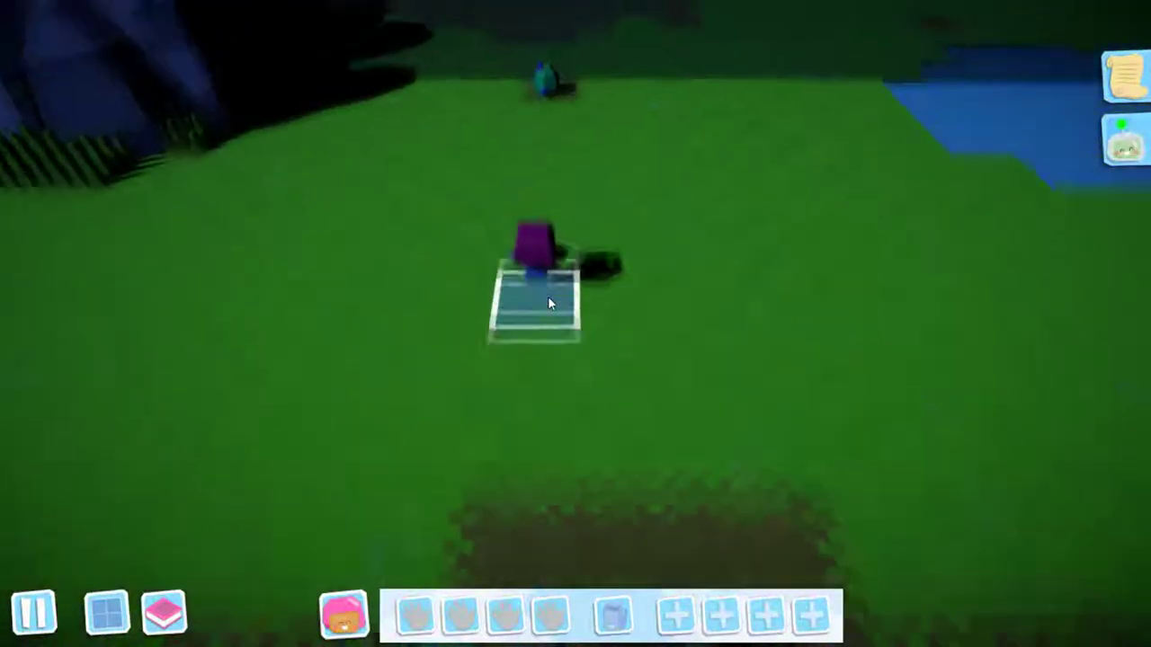
{"action": "key", "text": "w"}
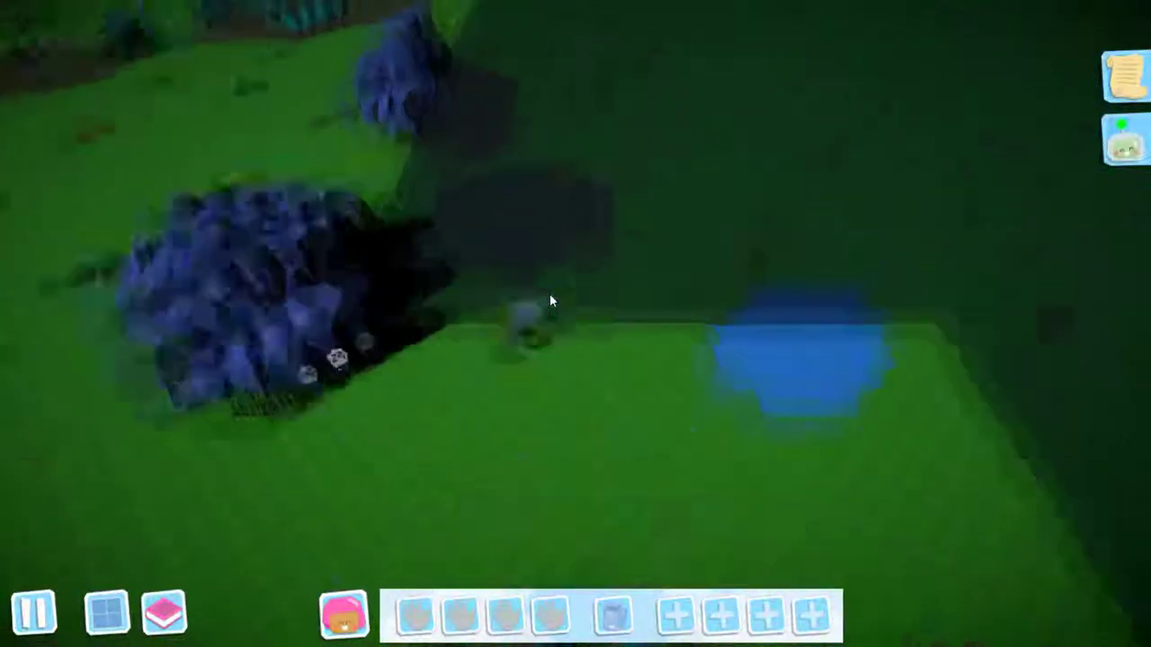
{"action": "scroll", "coordinate": [551, 301], "scroll_direction": "down", "scroll_amount": 3}
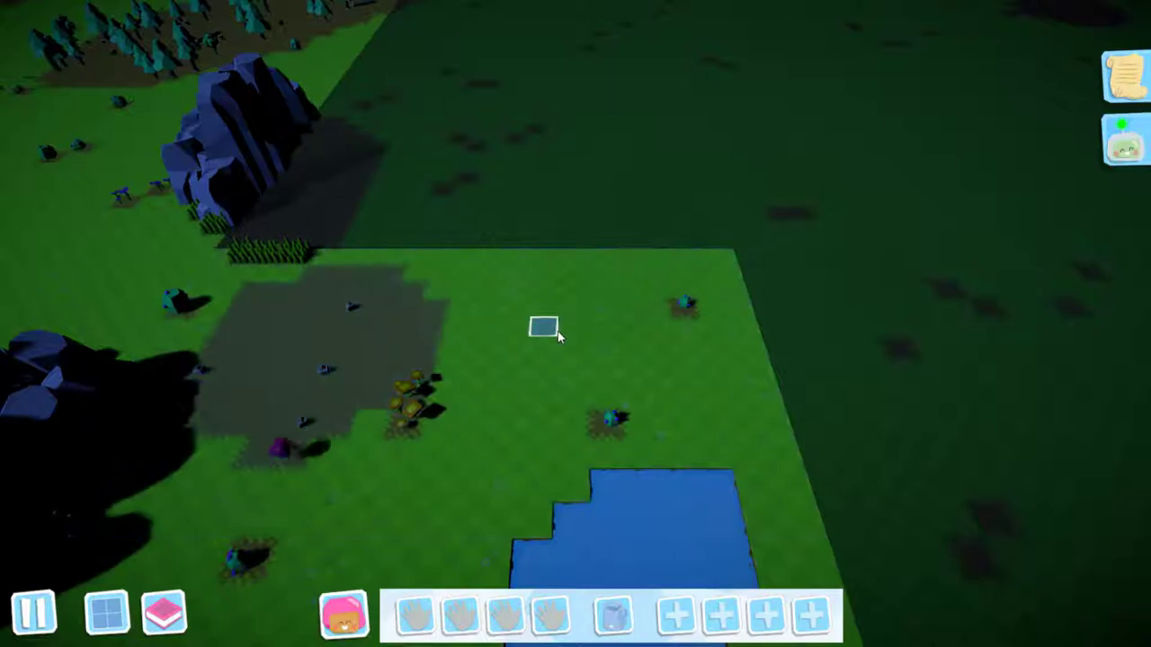
{"action": "key", "text": "w"}
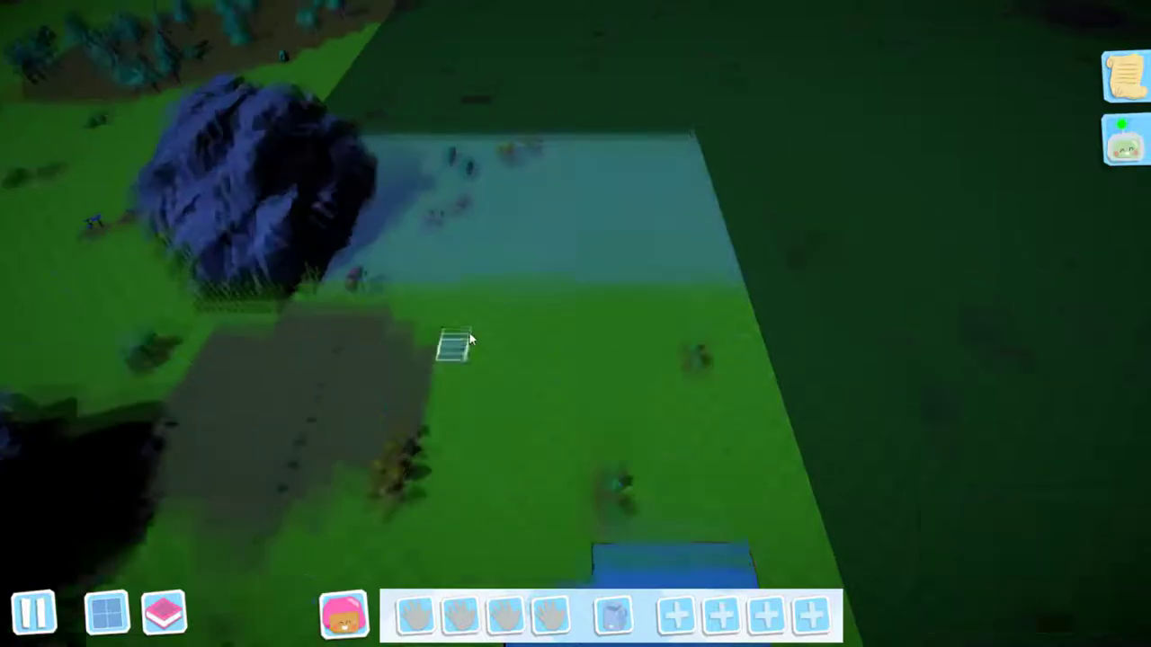
{"action": "key", "text": "w"}
{"action": "key", "text": "w"}
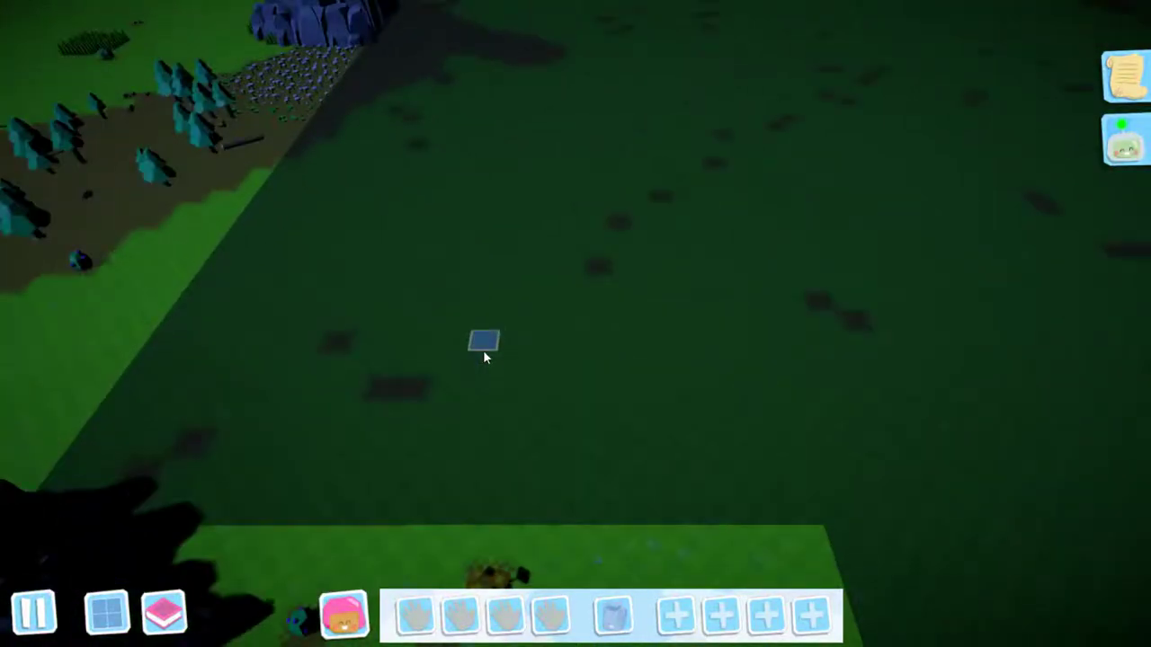
{"action": "left_click", "coordinate": [482, 350]}
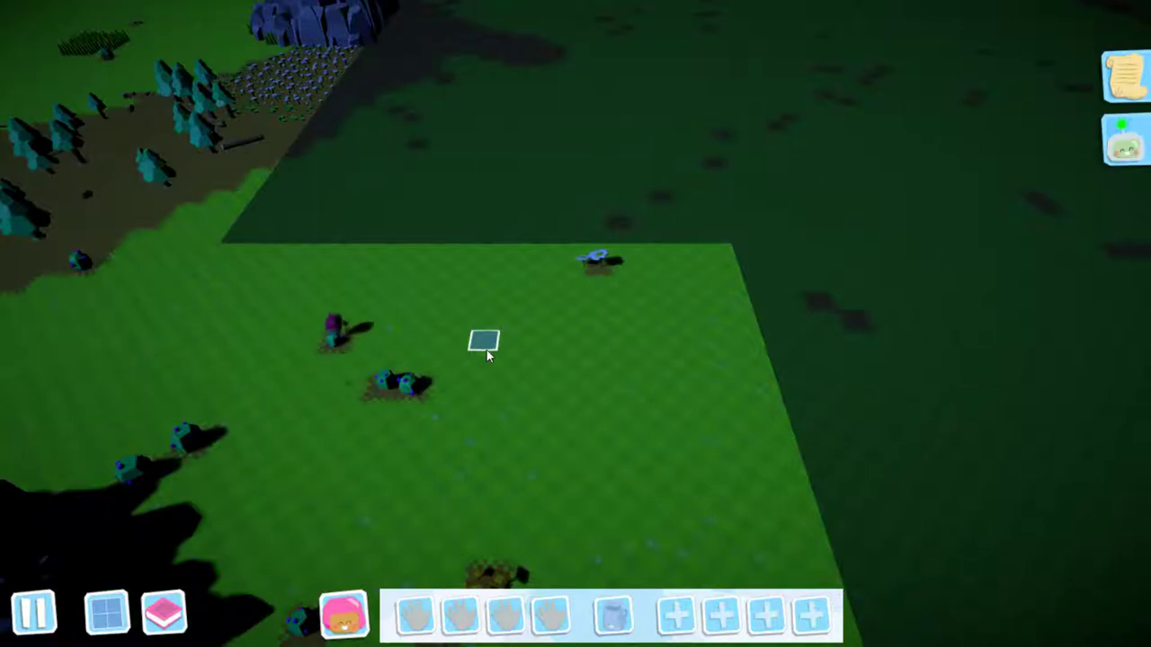
{"action": "key", "text": "s"}
{"action": "key", "text": "s"}
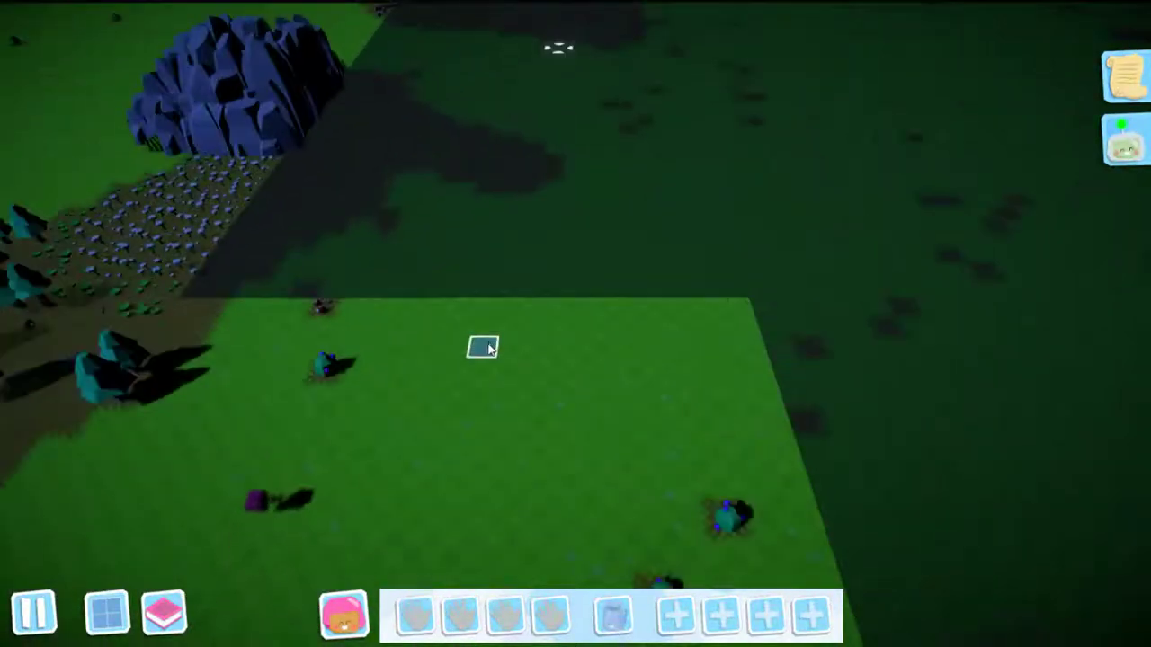
{"action": "key", "text": "w"}
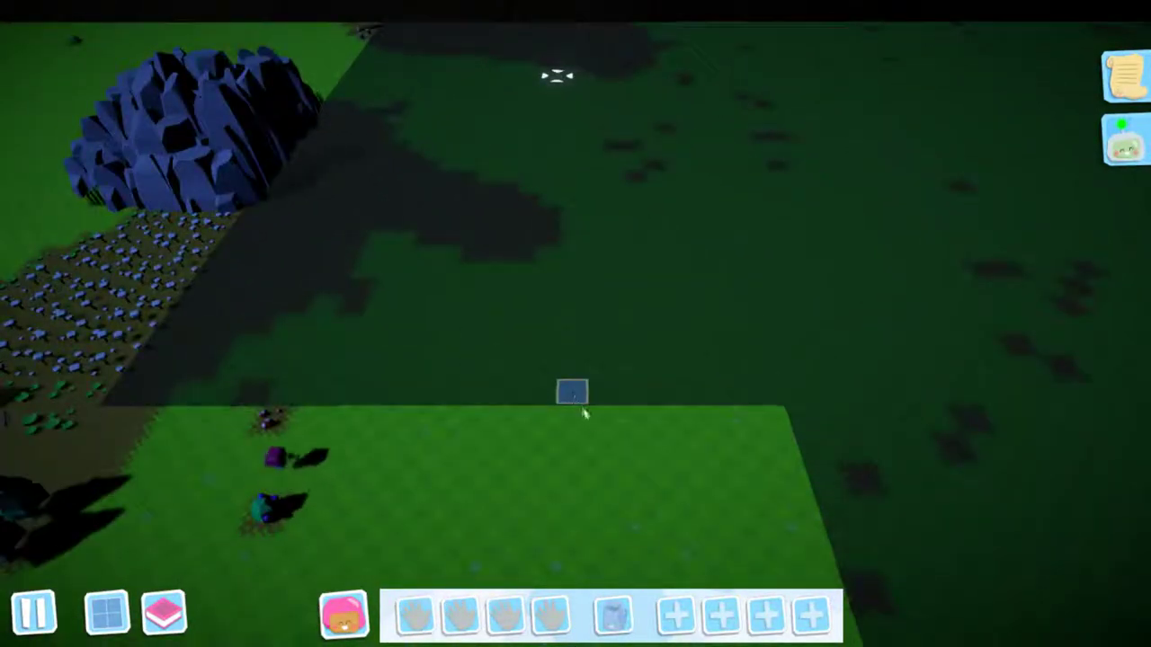
{"action": "left_click", "coordinate": [572, 393]}
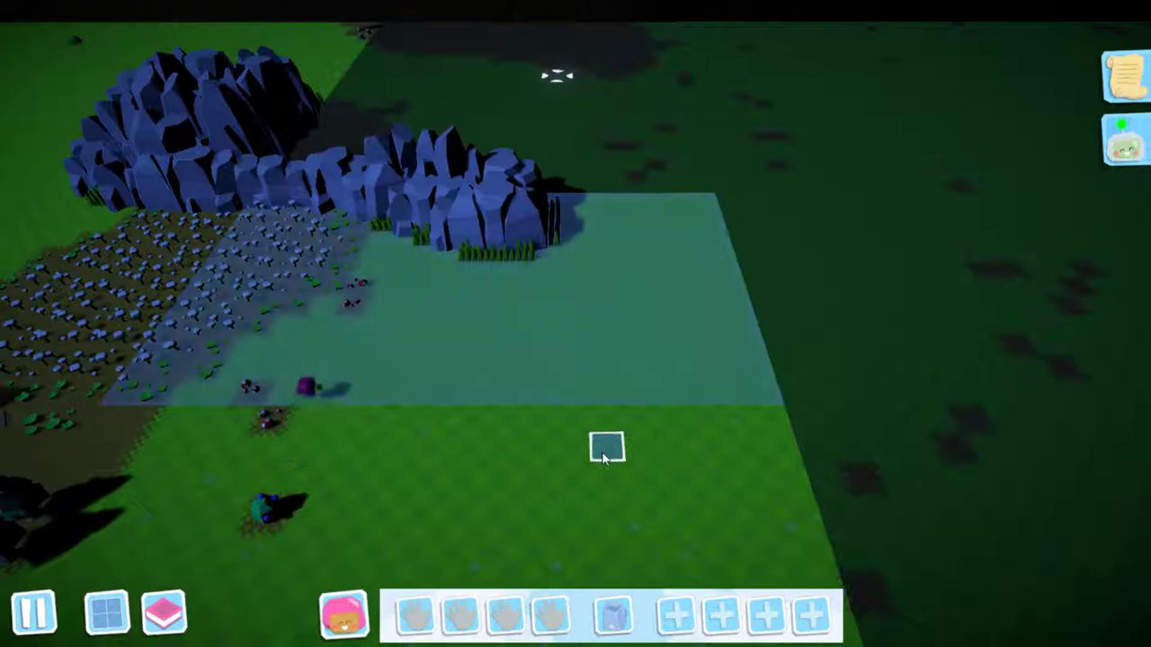
Pan past the rock mass toward the forest, mountains and shoreline.
{"action": "key", "text": "q"}
{"action": "scroll", "coordinate": [575, 460], "scroll_direction": "up", "scroll_amount": 2}
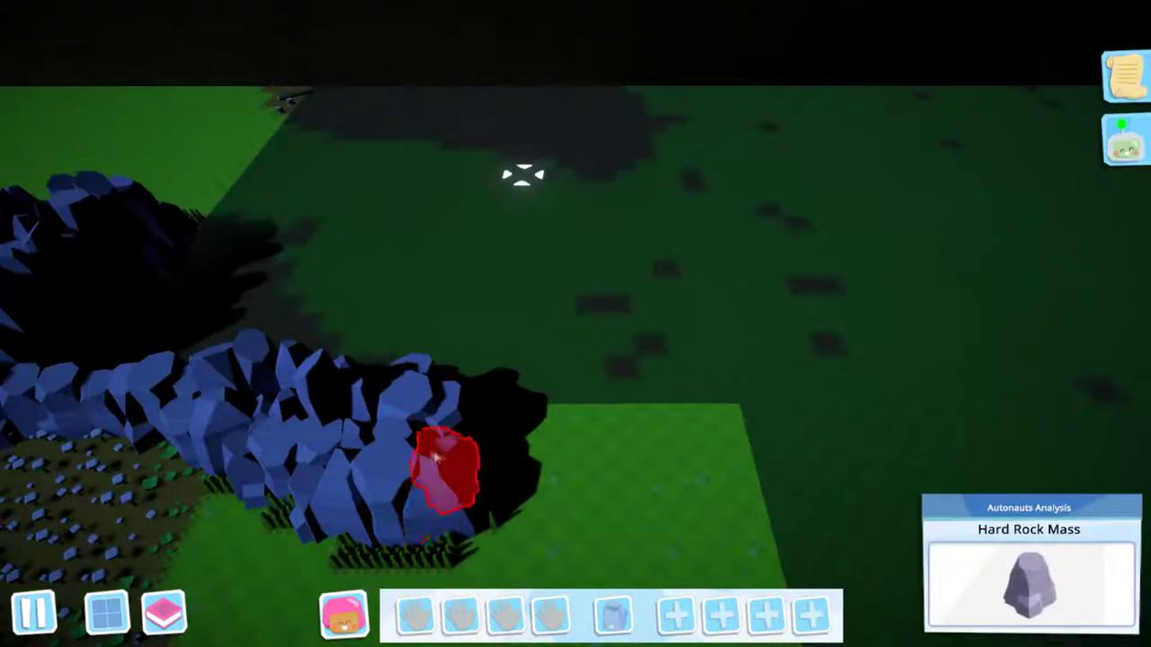
{"action": "key", "text": "d"}
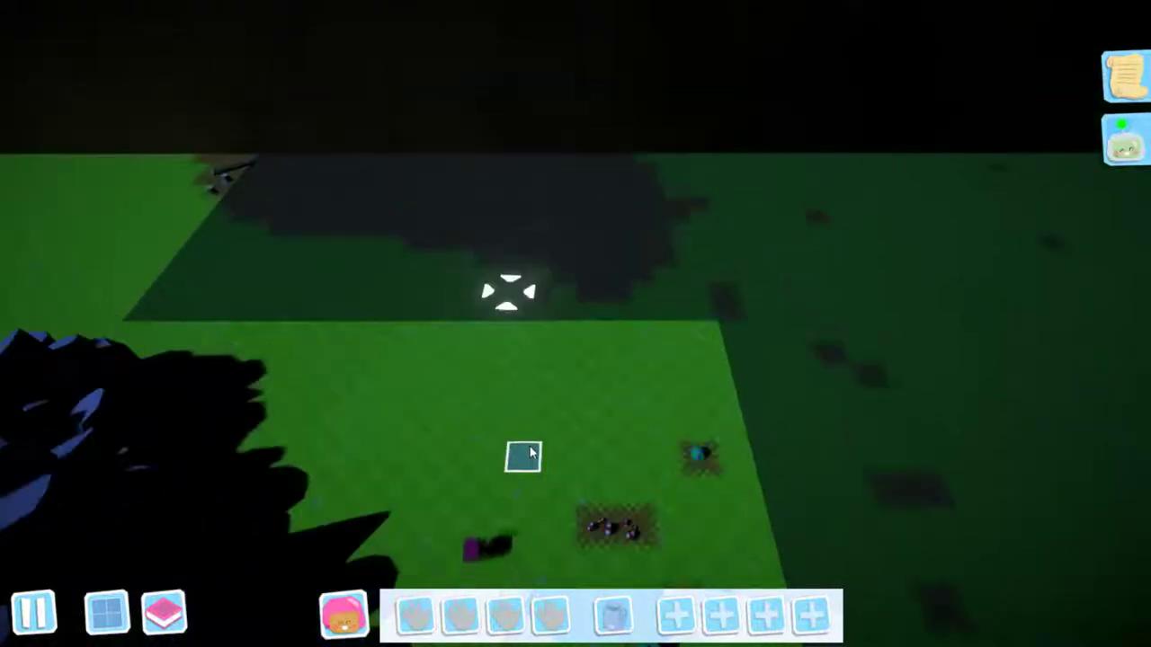
{"action": "key", "text": "w"}
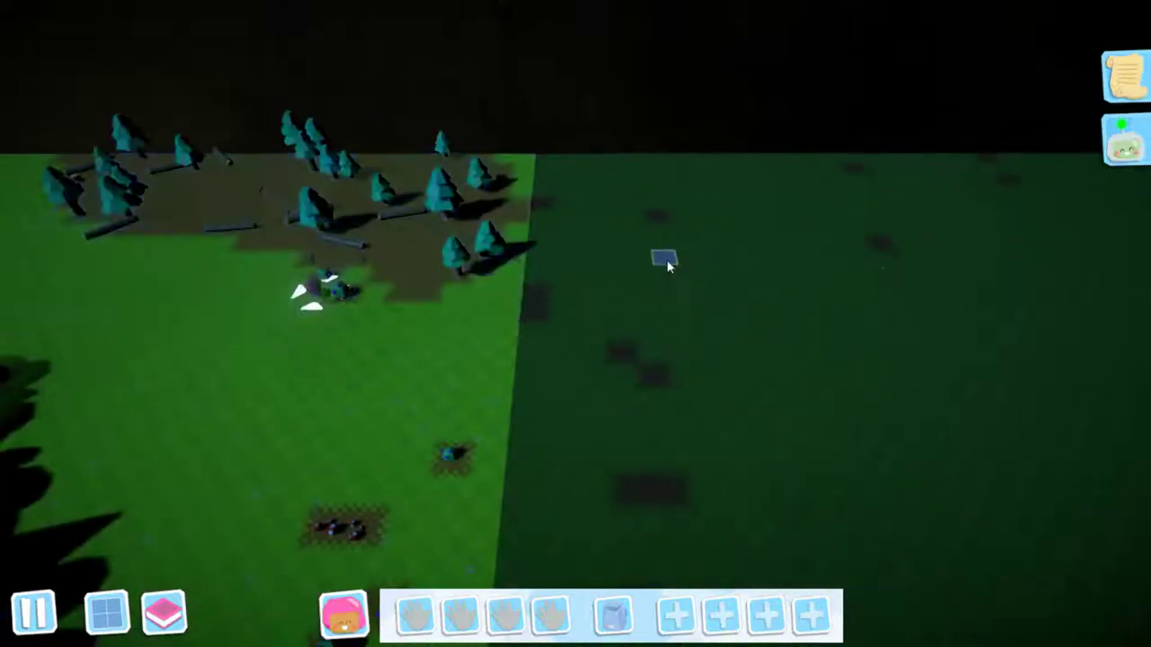
{"action": "key", "text": "d"}
{"action": "key", "text": "w"}
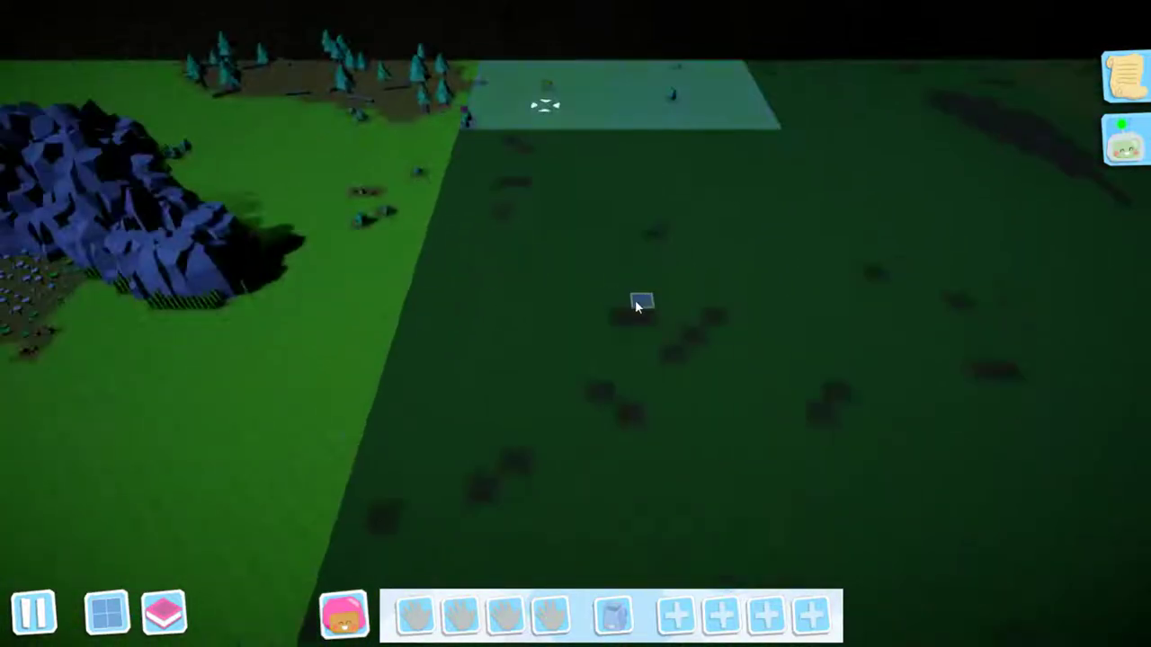
{"action": "key", "text": "a"}
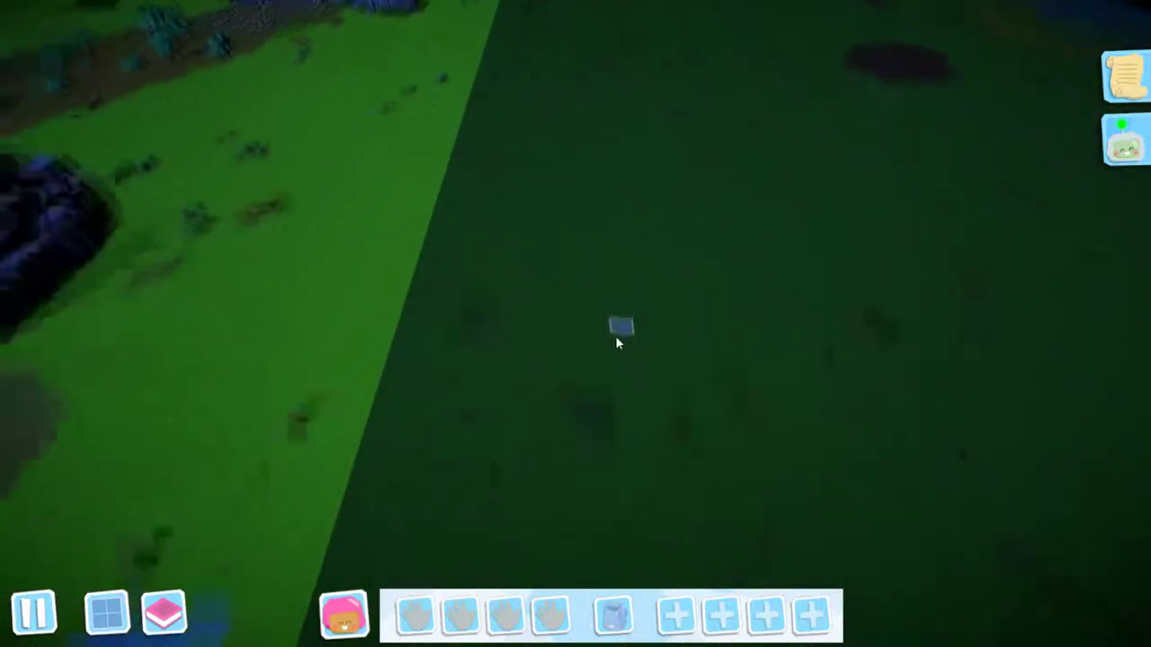
{"action": "key", "text": "s"}
{"action": "key", "text": "s"}
{"action": "key", "text": "s"}
{"action": "key", "text": "w"}
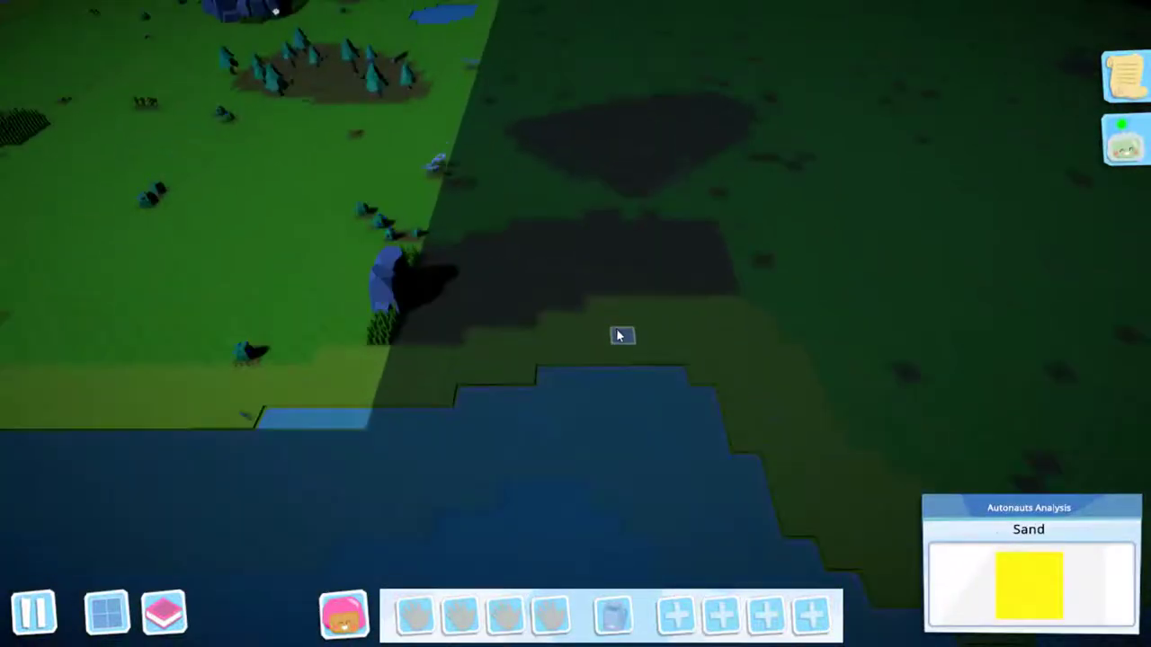
{"action": "key", "text": "w"}
{"action": "key", "text": "w"}
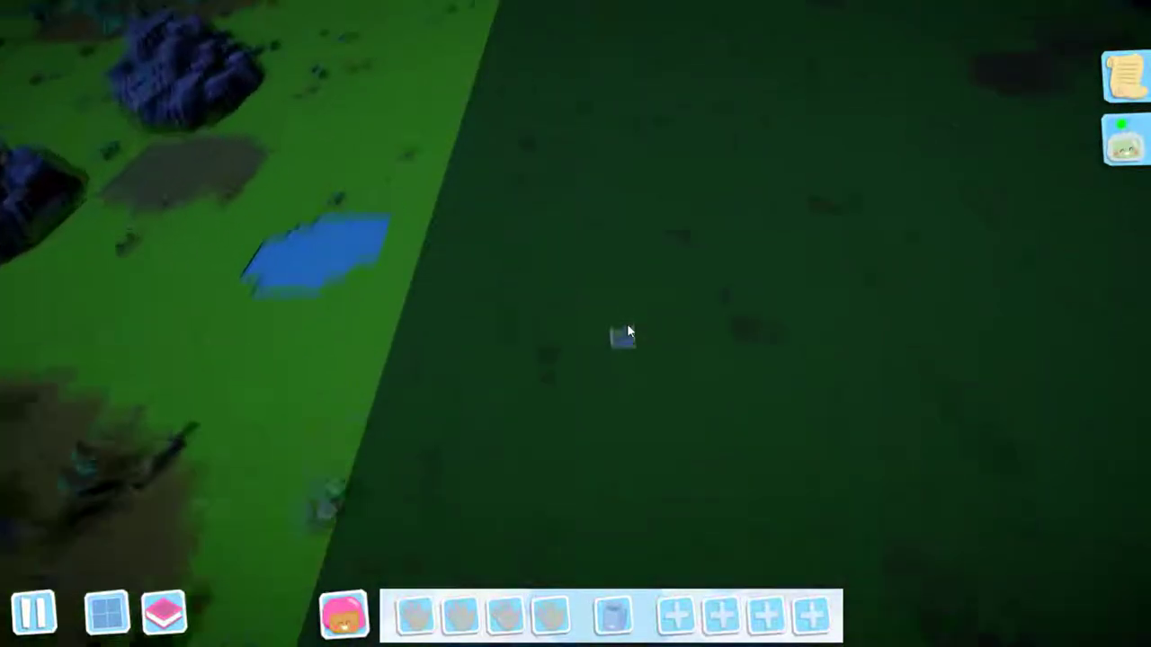
{"action": "key", "text": "w"}
{"action": "key", "text": "w"}
{"action": "key", "text": "w"}
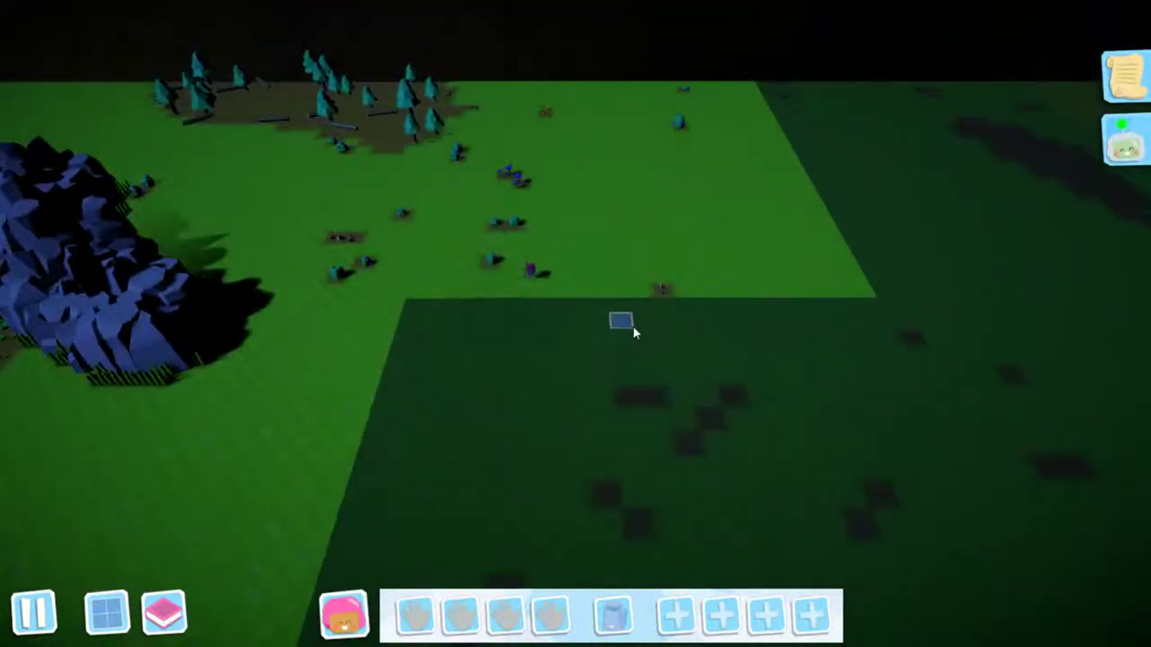
Pan along the lit grass edge toward the water patch and mountain.
{"action": "key", "text": "s"}
{"action": "key", "text": "w"}
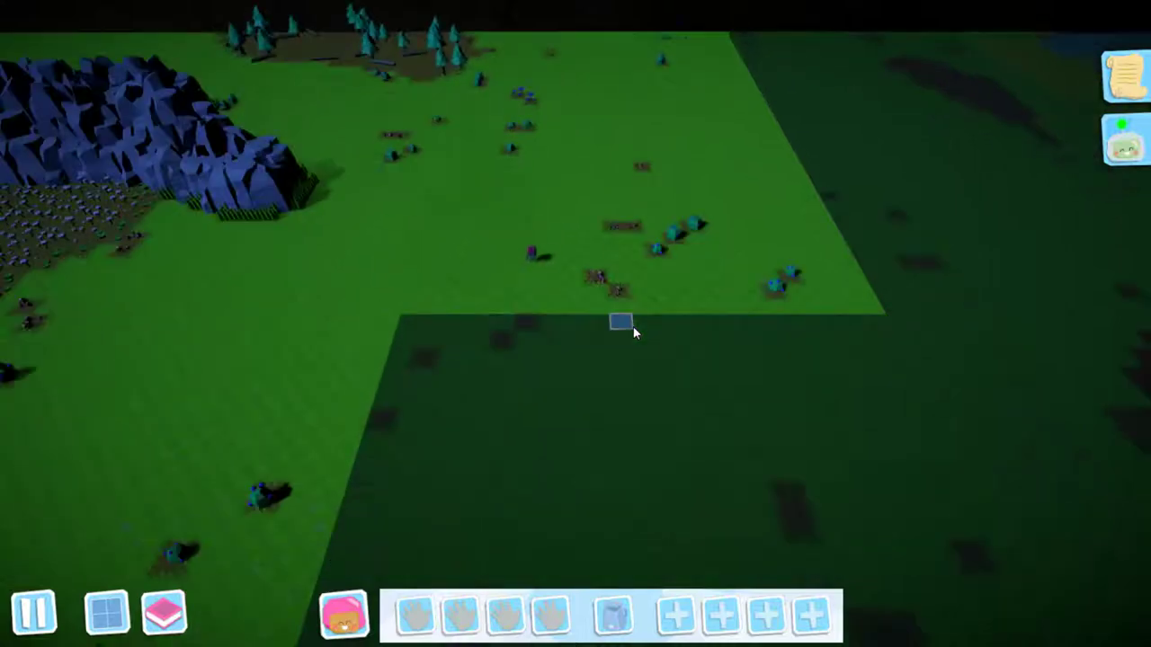
{"action": "scroll", "coordinate": [633, 326], "scroll_direction": "up", "scroll_amount": 2}
{"action": "key", "text": "s"}
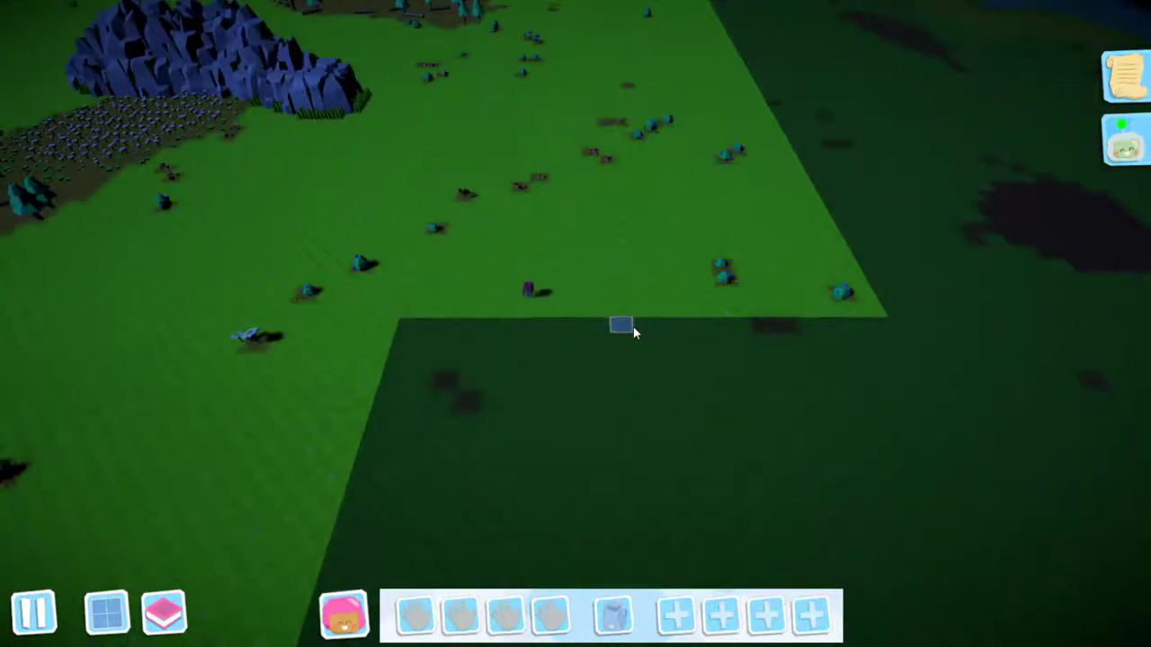
{"action": "key", "text": "w"}
{"action": "key", "text": "s"}
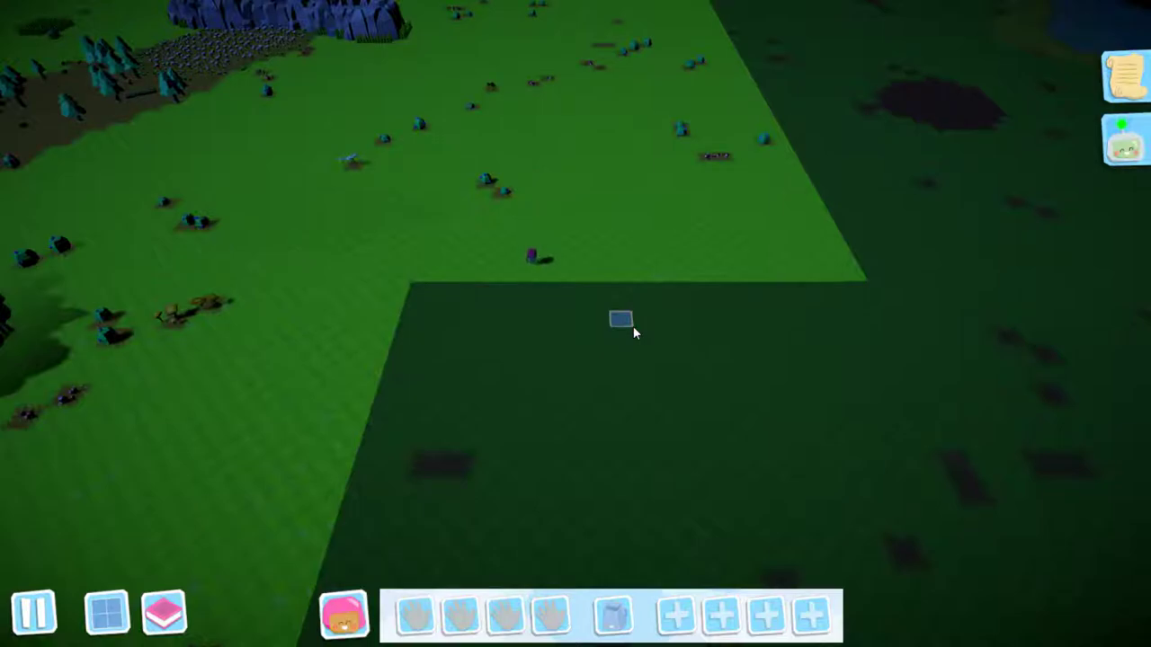
{"action": "key", "text": "w"}
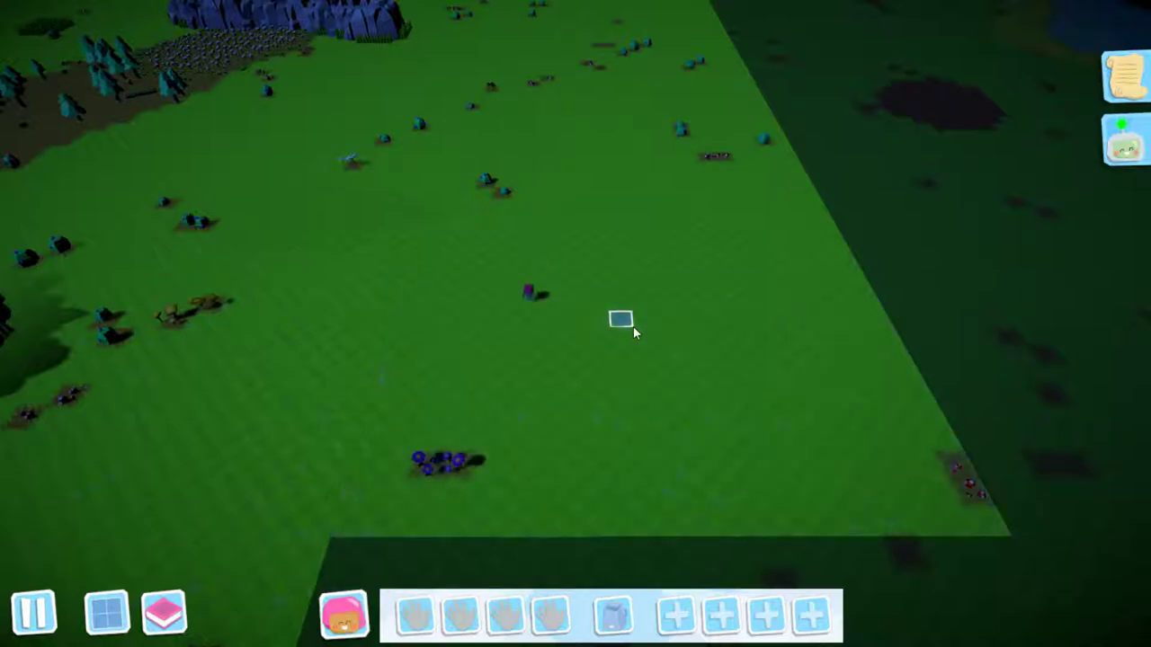
{"action": "key", "text": "s"}
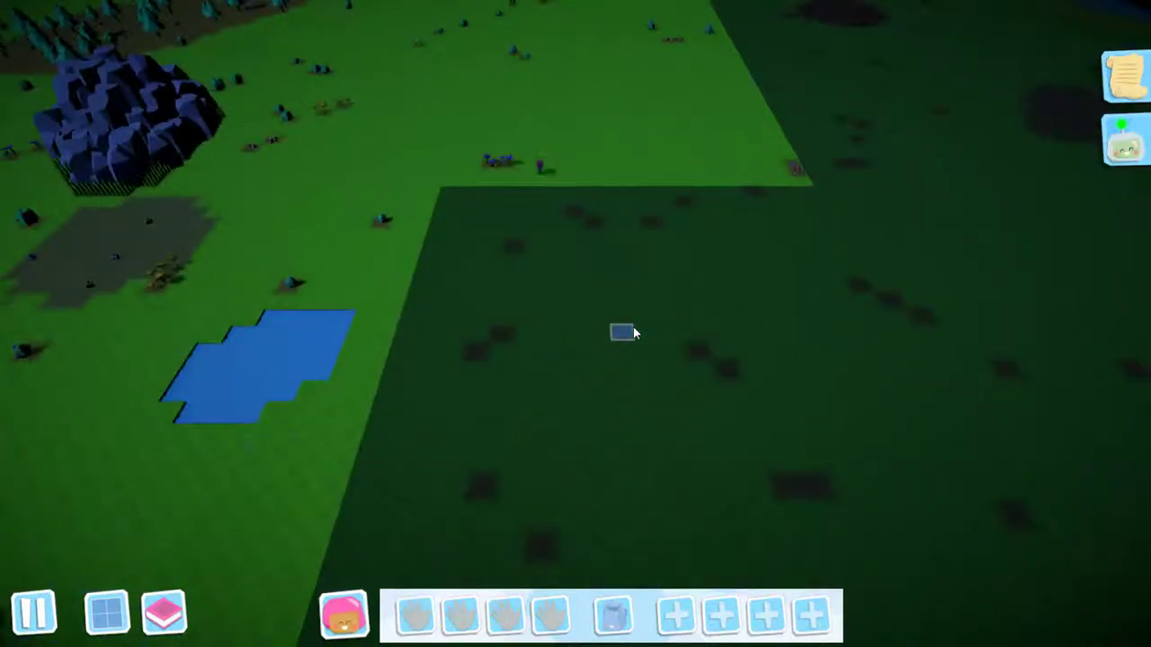
{"action": "key", "text": "s"}
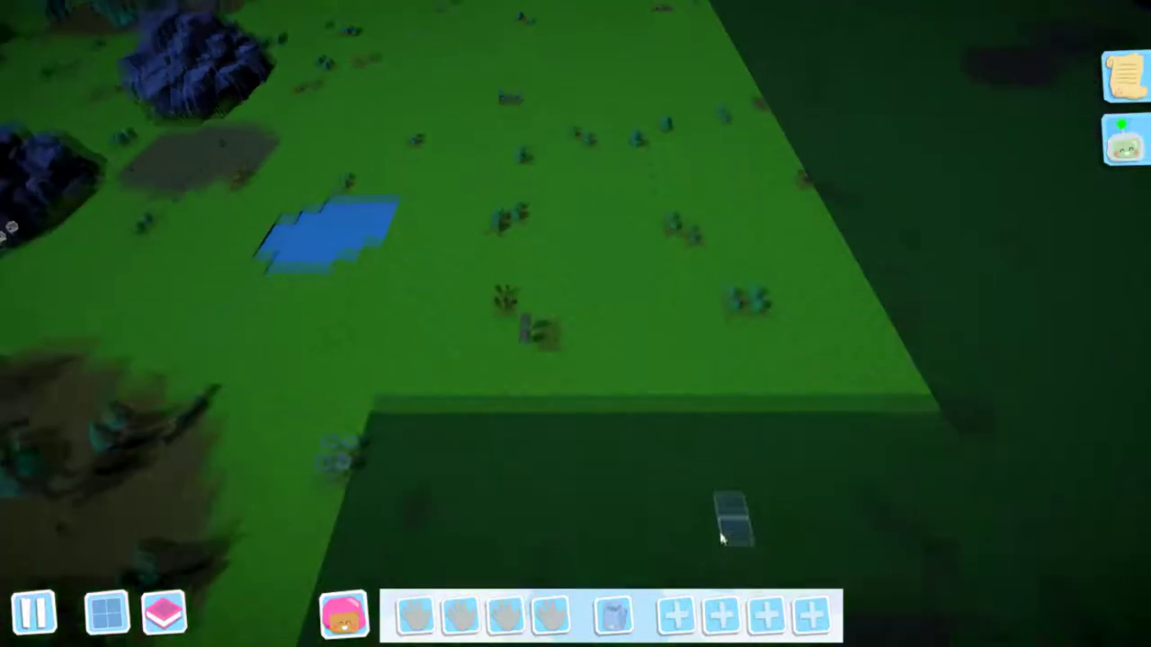
{"action": "scroll", "coordinate": [576, 359], "scroll_direction": "down", "scroll_amount": 3}
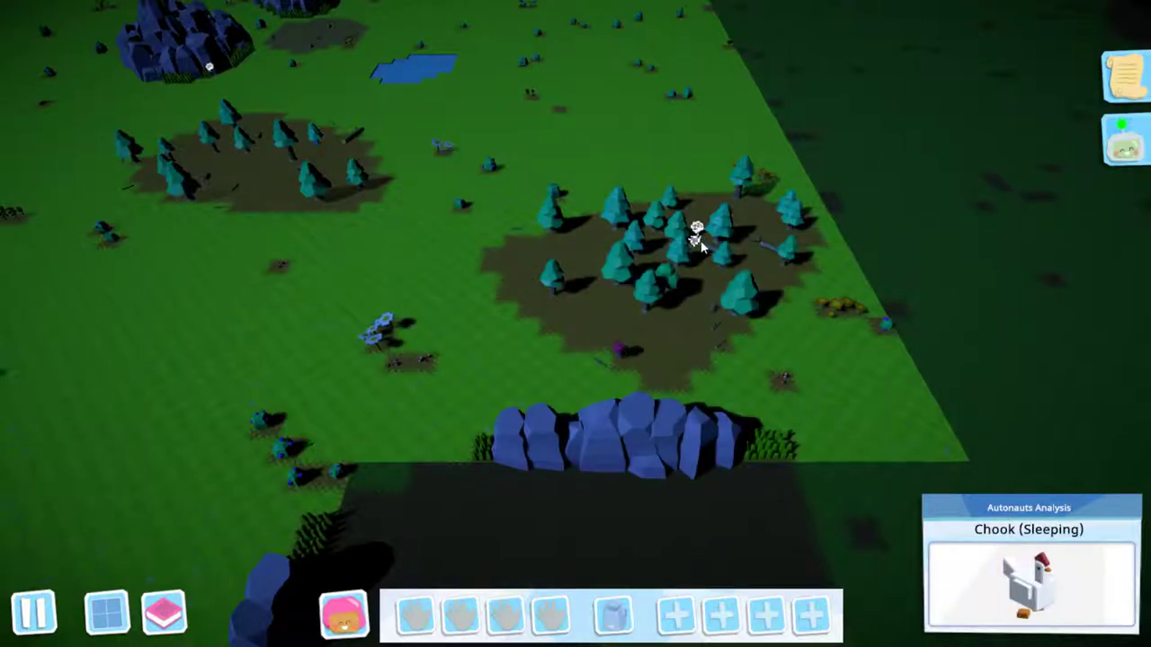
{"action": "scroll", "coordinate": [825, 459], "scroll_direction": "down", "scroll_amount": 3}
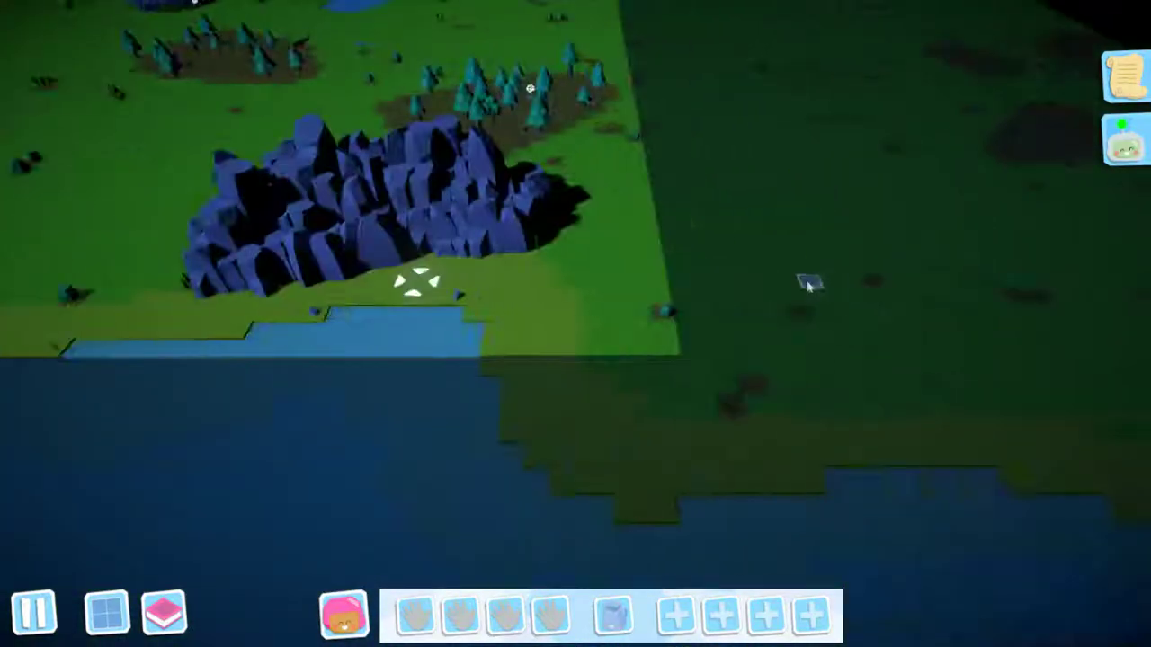
Pan from the sea across dark unexplored regions to the grassland.
{"action": "key", "text": "d"}
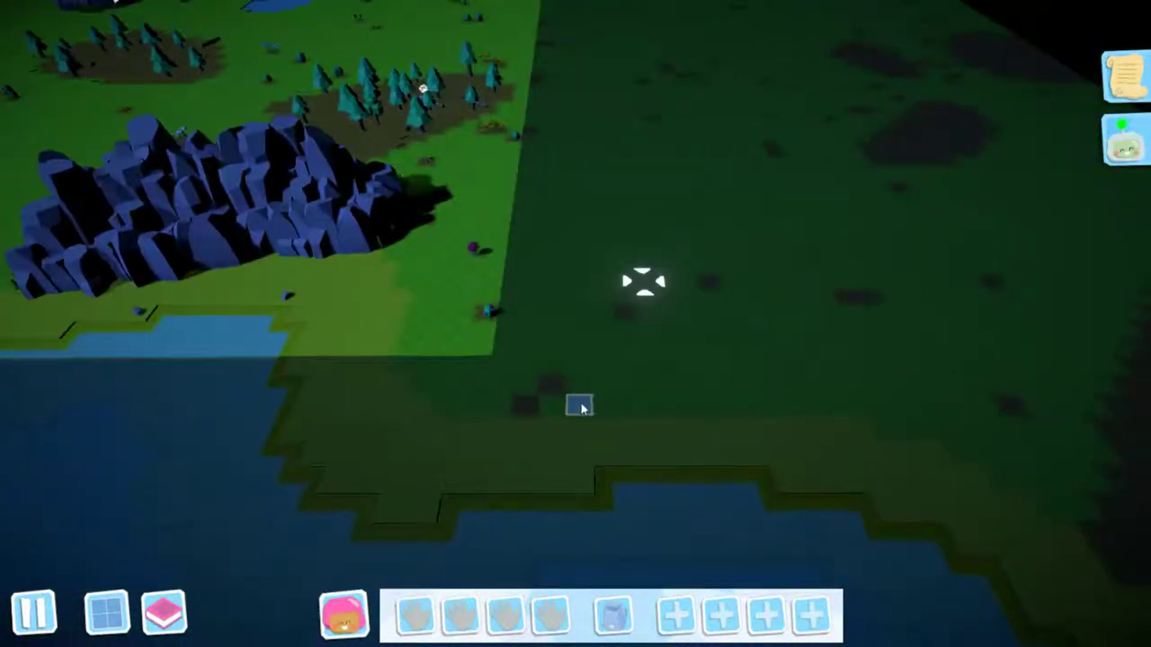
{"action": "key", "text": "s"}
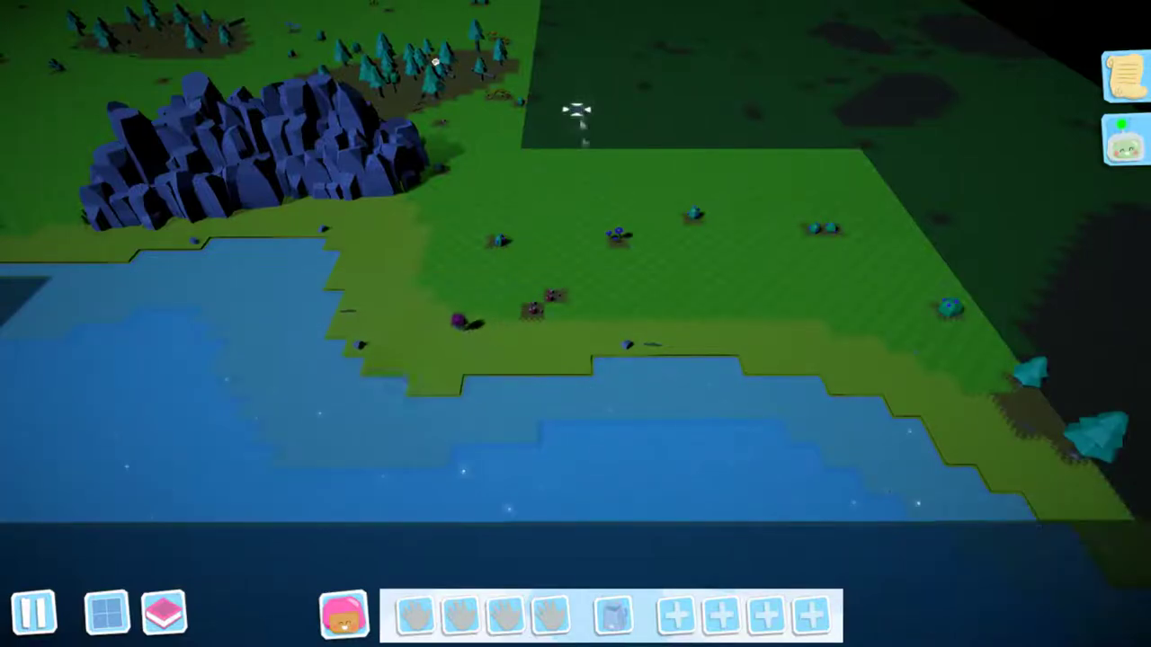
{"action": "key", "text": "d"}
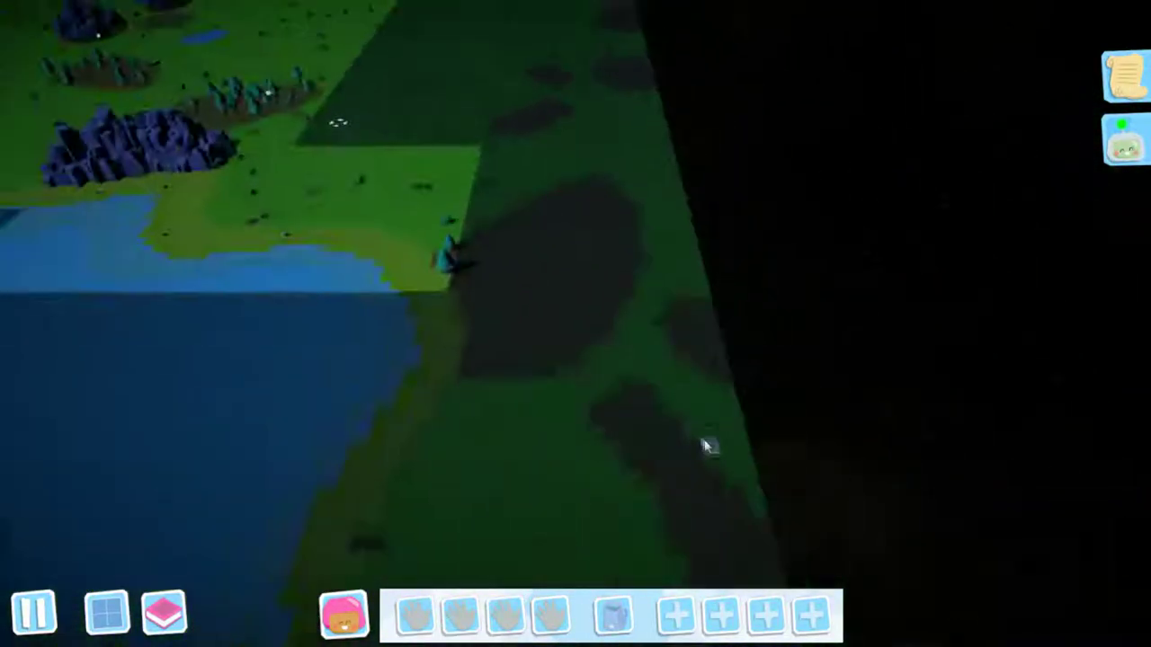
{"action": "scroll", "coordinate": [701, 440], "scroll_direction": "down", "scroll_amount": 3}
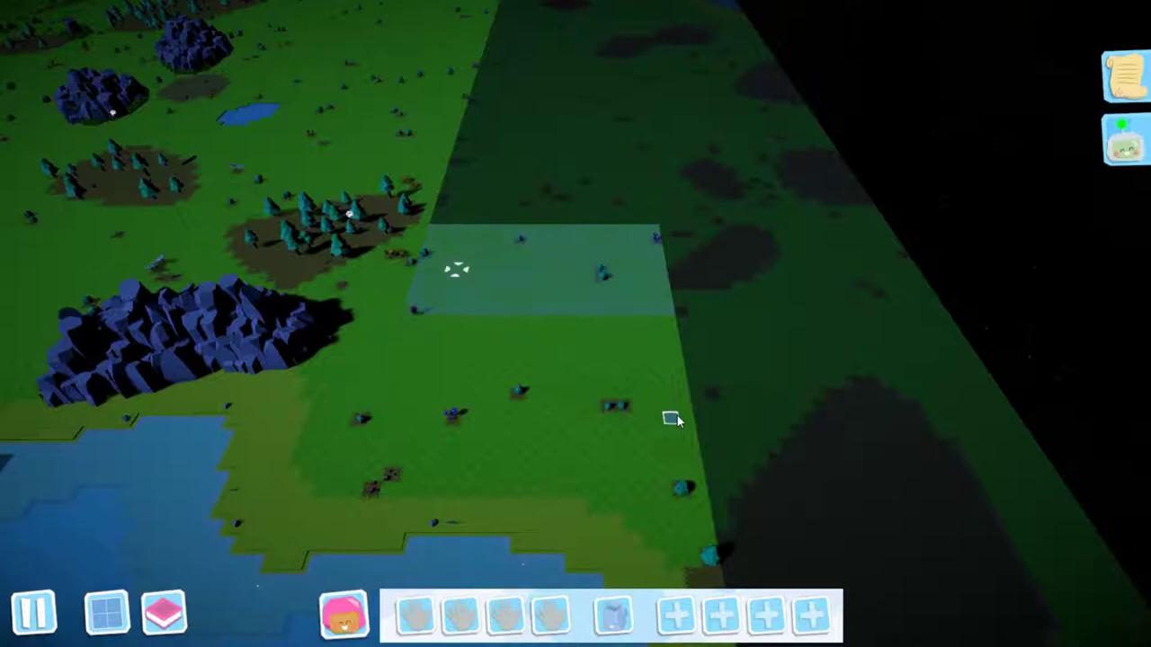
{"action": "key", "text": "w"}
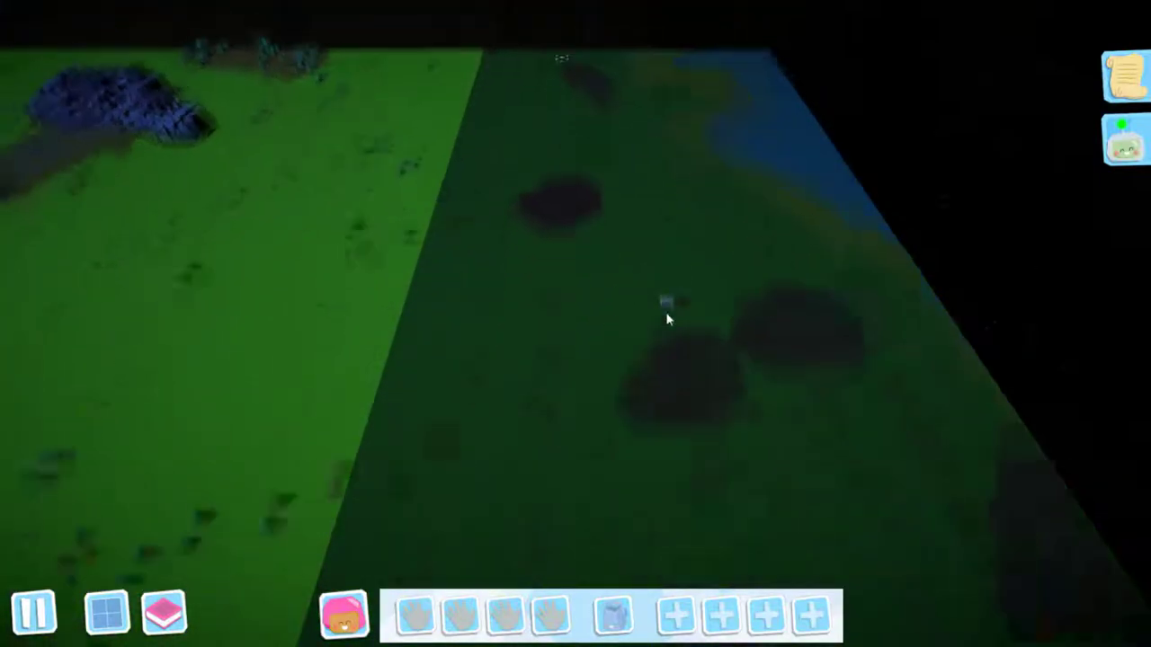
{"action": "scroll", "coordinate": [665, 312], "scroll_direction": "down", "scroll_amount": 2}
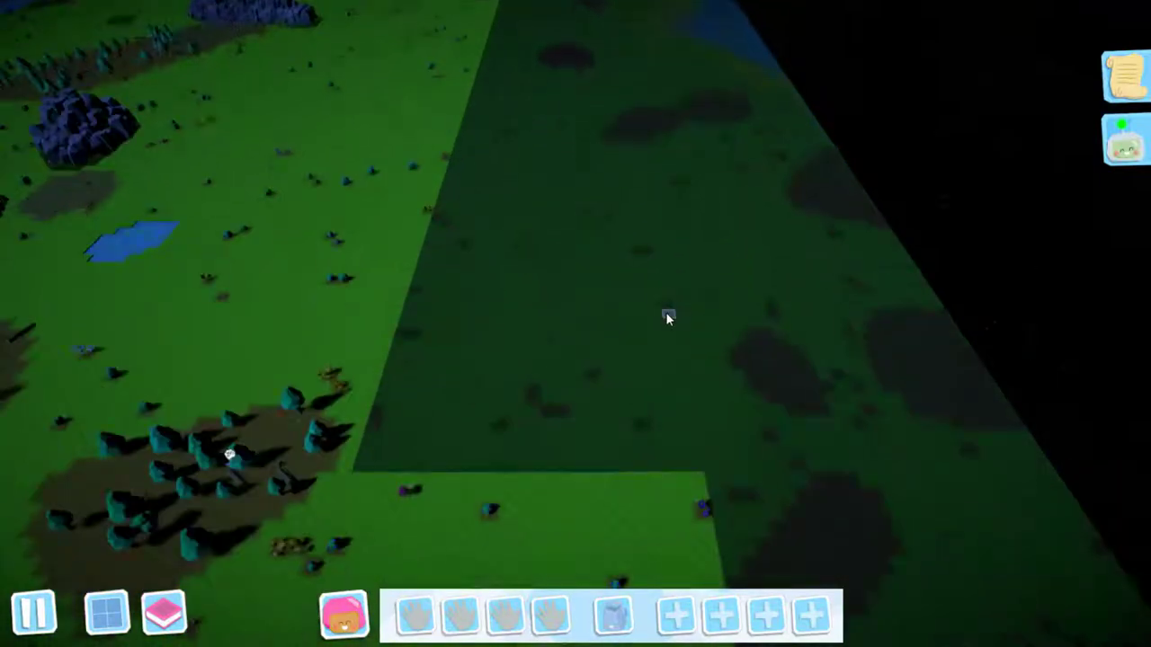
{"action": "key", "text": "s"}
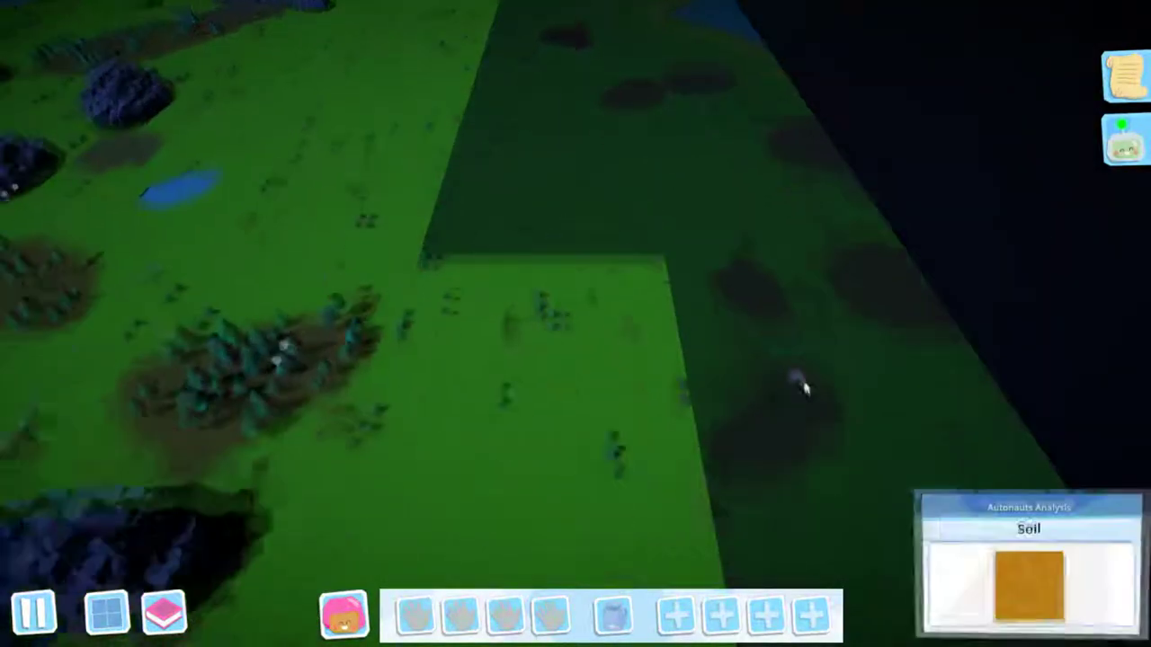
{"action": "key", "text": "s"}
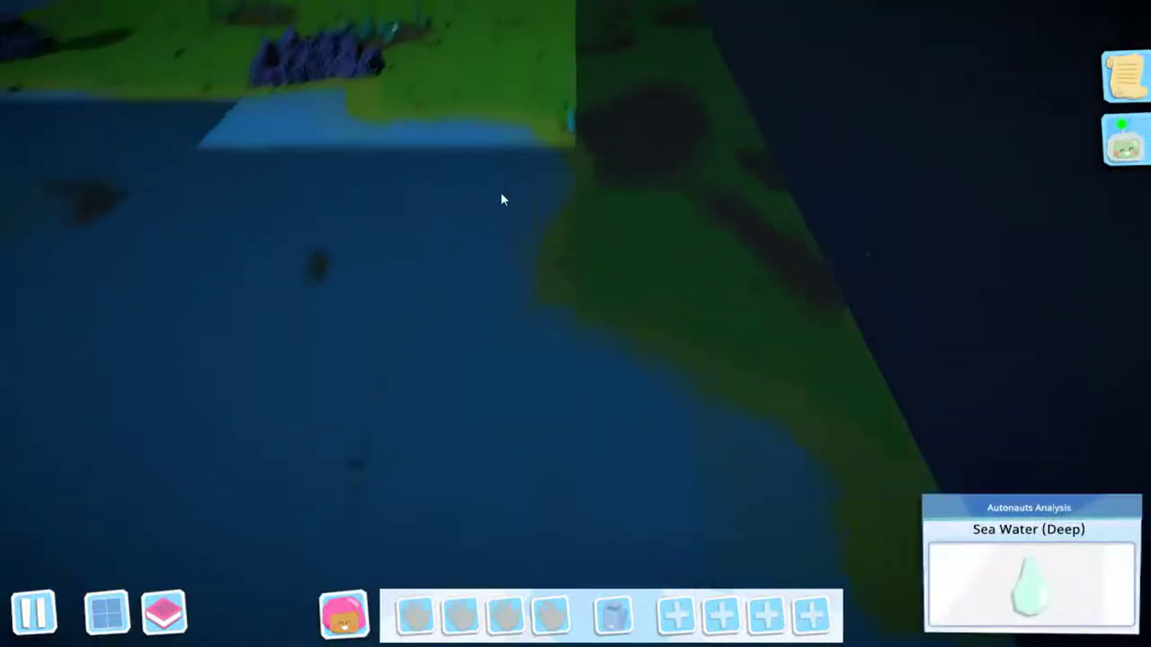
{"action": "key", "text": "w"}
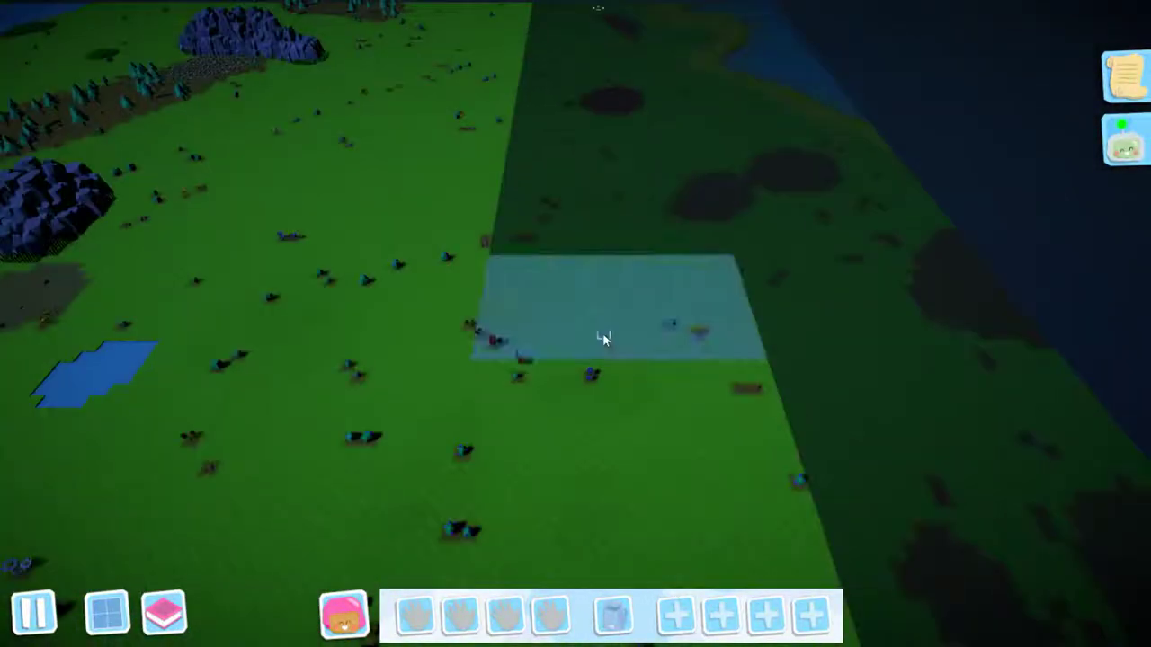
Reveal the grassland stretch with cereal crops and look past the clay dirt patch.
{"action": "left_click", "coordinate": [603, 337]}
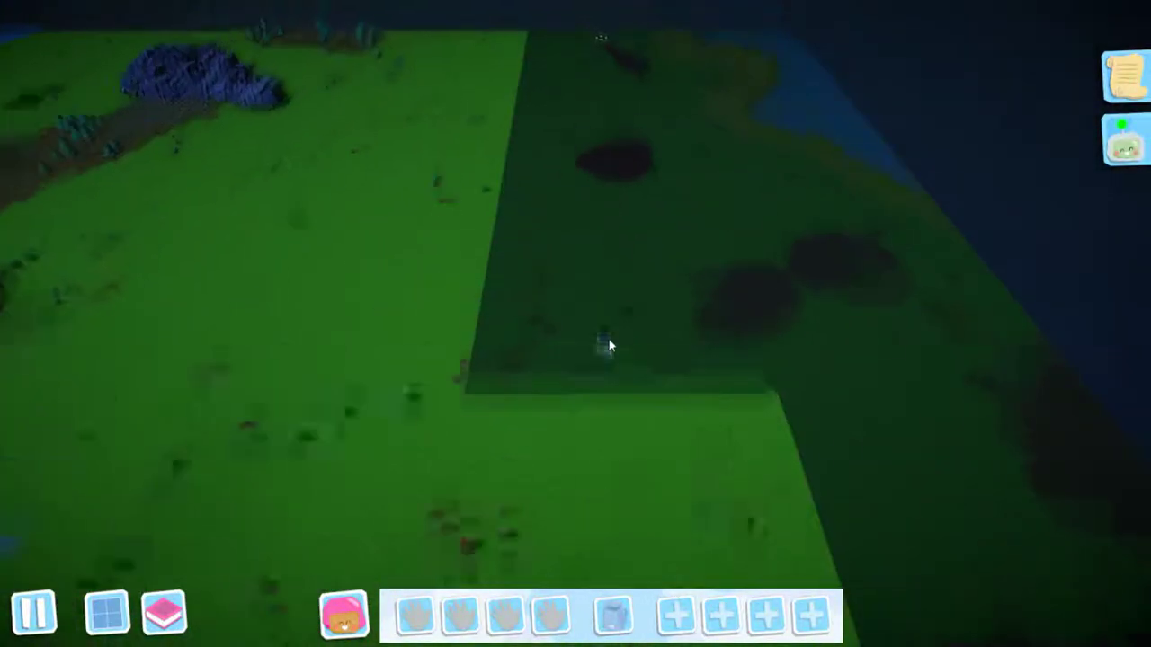
{"action": "left_click", "coordinate": [608, 338]}
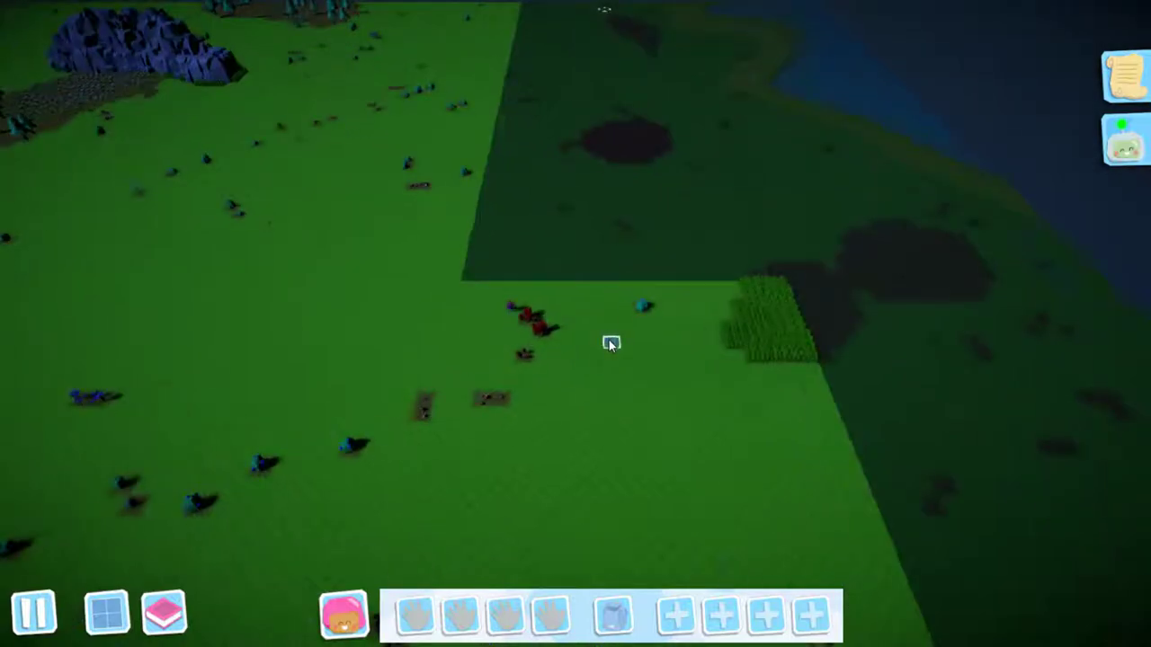
{"action": "scroll", "coordinate": [609, 340], "scroll_direction": "up", "scroll_amount": 3}
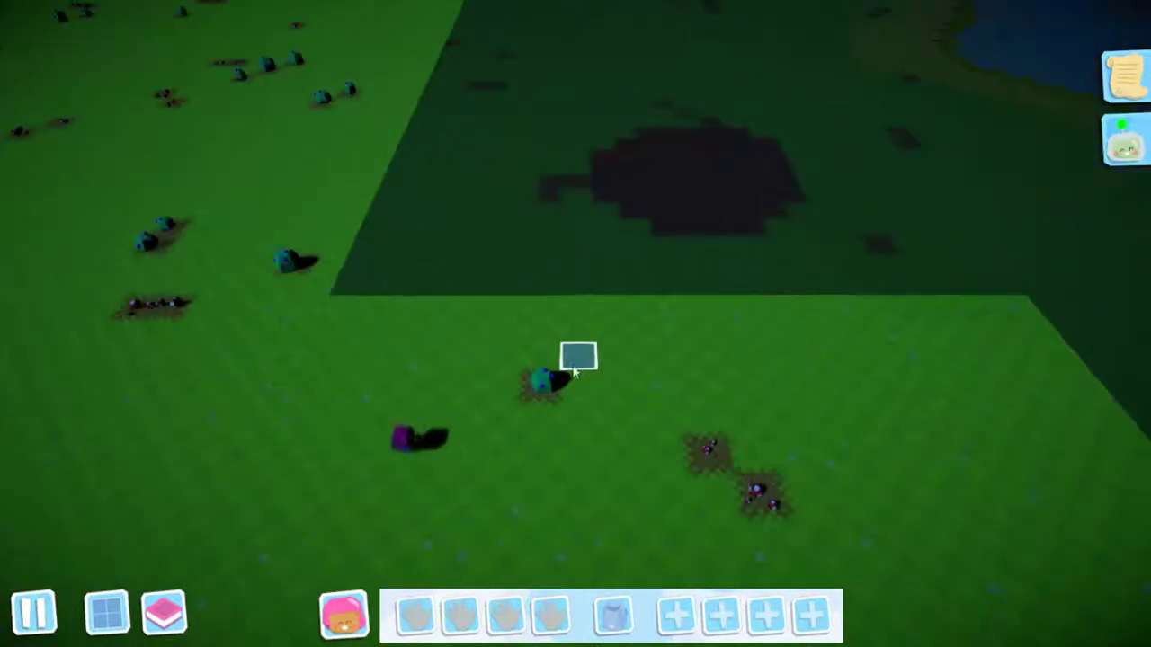
{"action": "scroll", "coordinate": [539, 405], "scroll_direction": "up", "scroll_amount": 3}
{"action": "scroll", "coordinate": [538, 407], "scroll_direction": "down", "scroll_amount": 2}
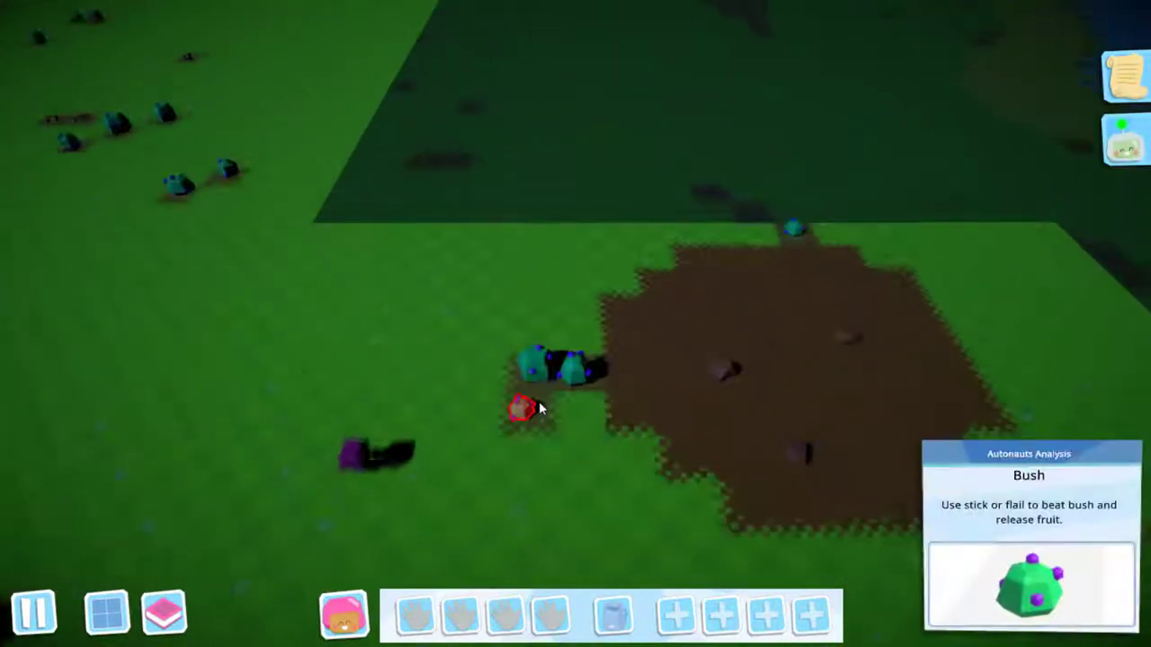
{"action": "key", "text": "s"}
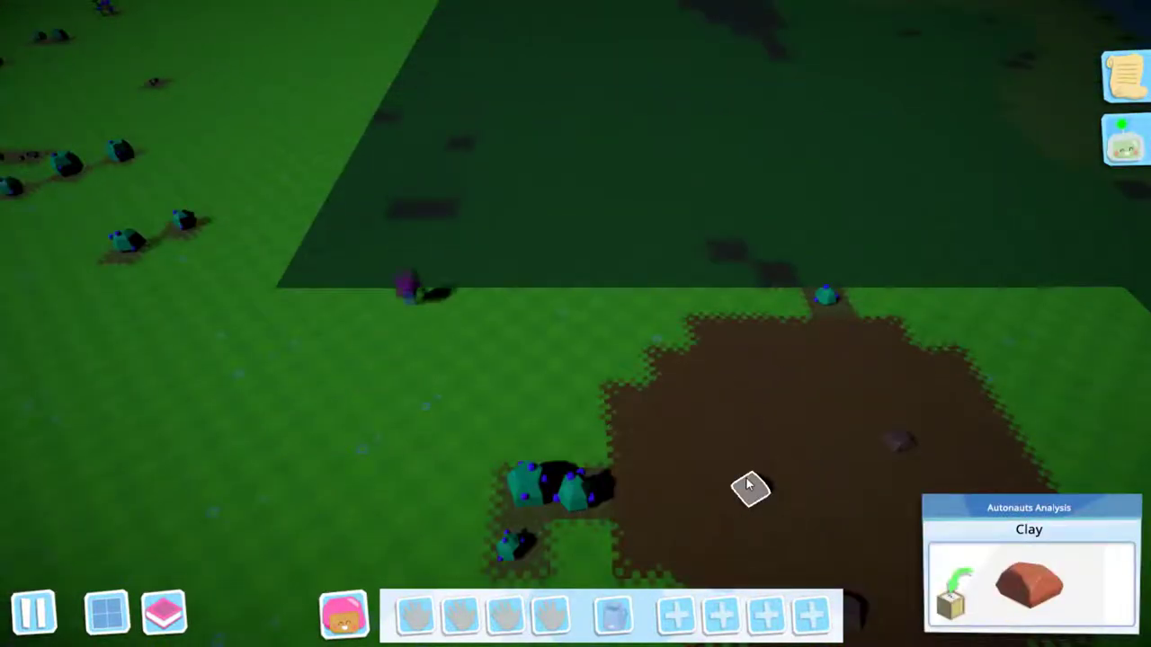
{"action": "key", "text": "w"}
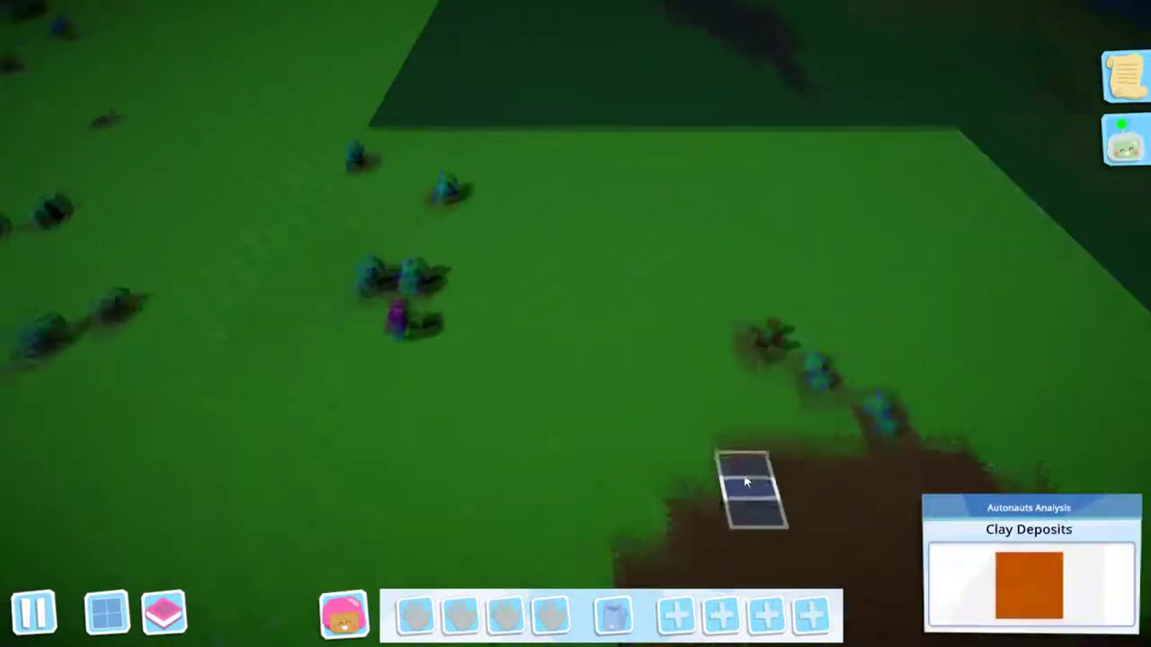
{"action": "scroll", "coordinate": [690, 438], "scroll_direction": "down", "scroll_amount": 3}
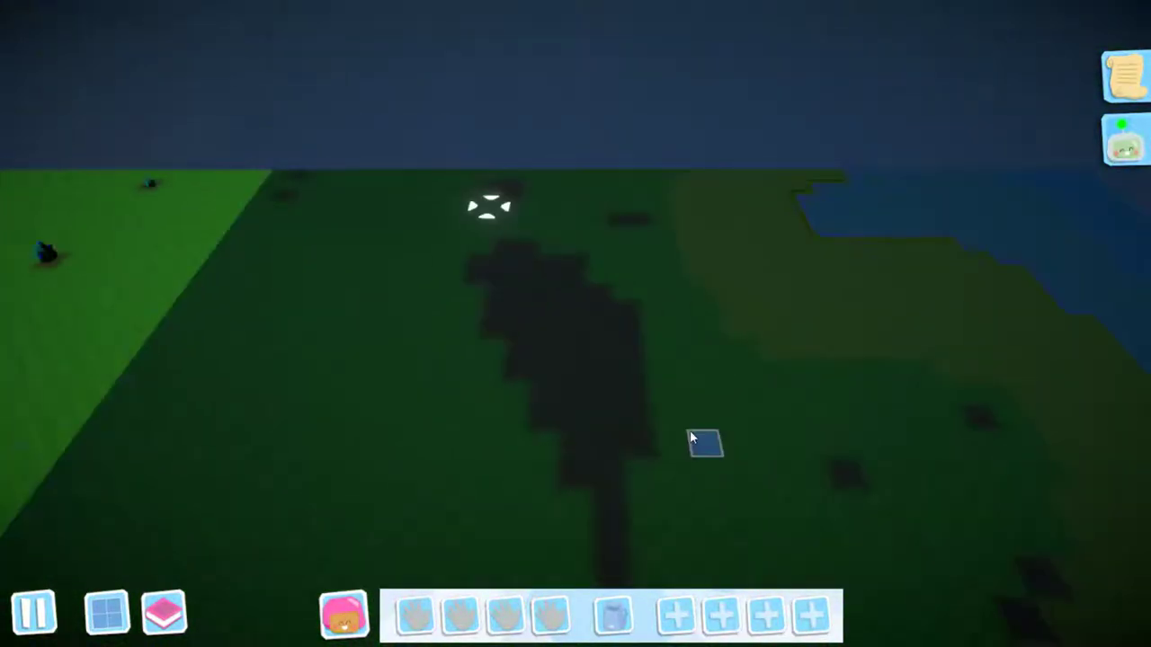
{"action": "scroll", "coordinate": [690, 438], "scroll_direction": "up", "scroll_amount": 2}
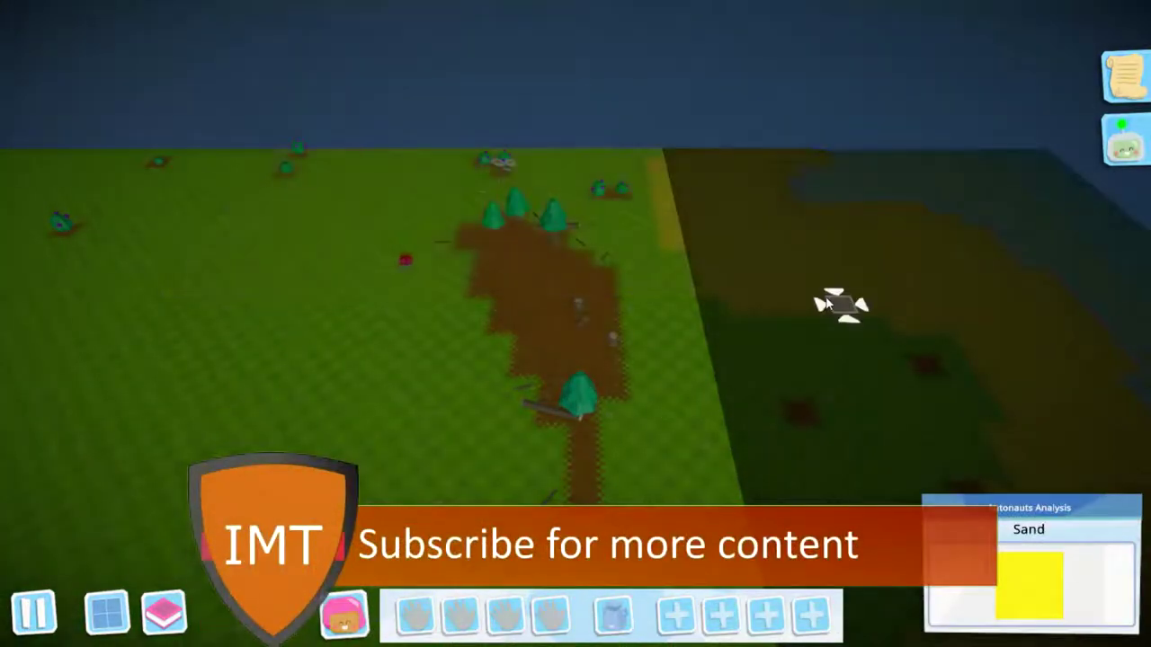
Pan across the sea, sand and hard rock mass, then turn toward the tree-planted soil patch.
{"action": "key", "text": "d"}
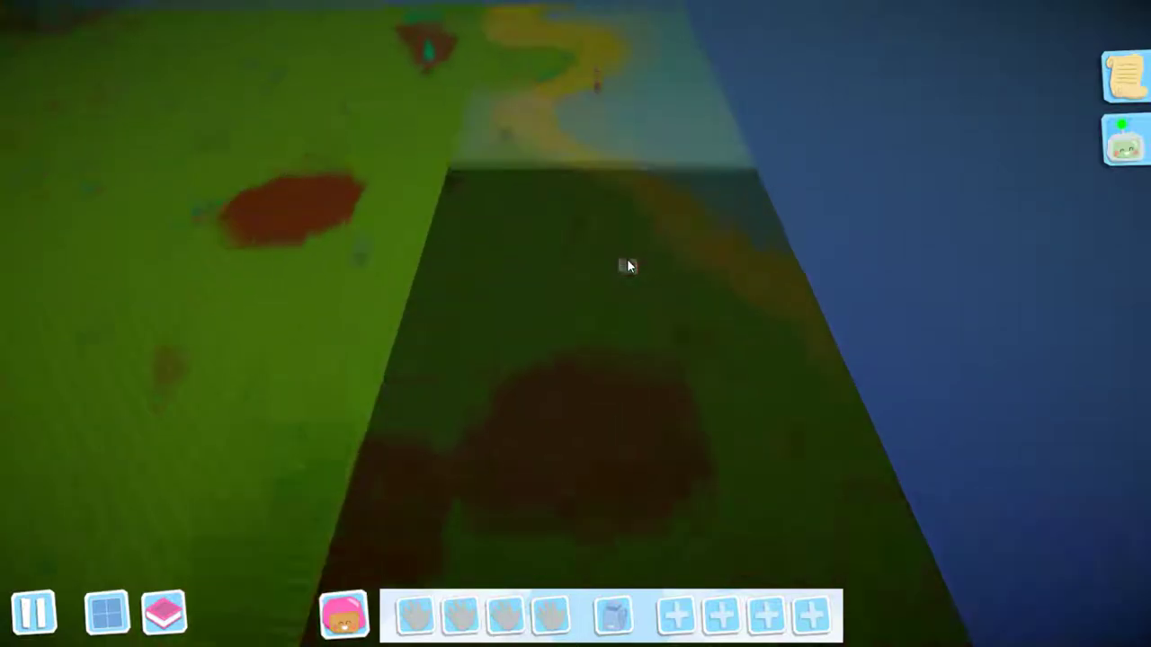
{"action": "key", "text": "s"}
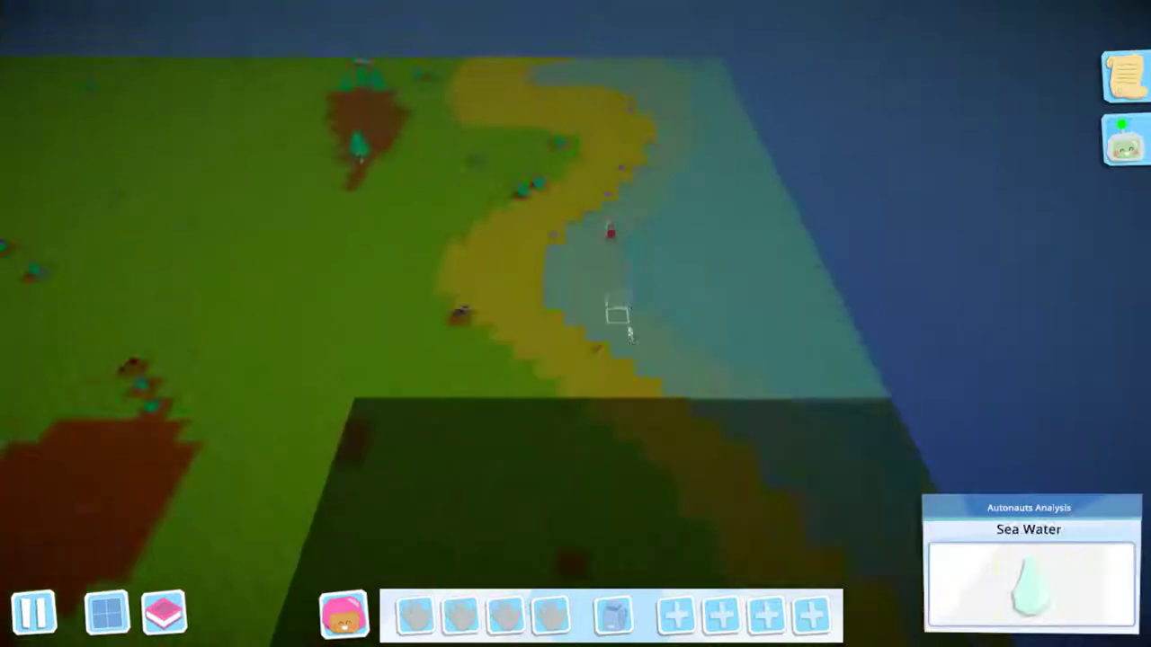
{"action": "scroll", "coordinate": [637, 345], "scroll_direction": "up", "scroll_amount": 5}
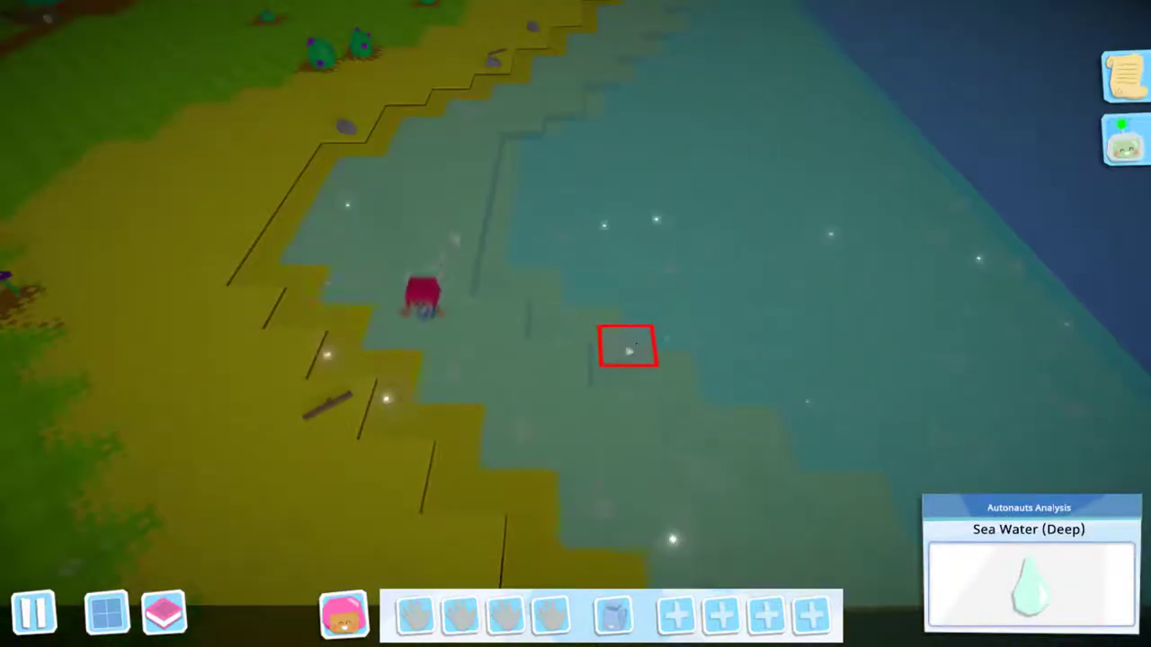
{"action": "key", "text": "s"}
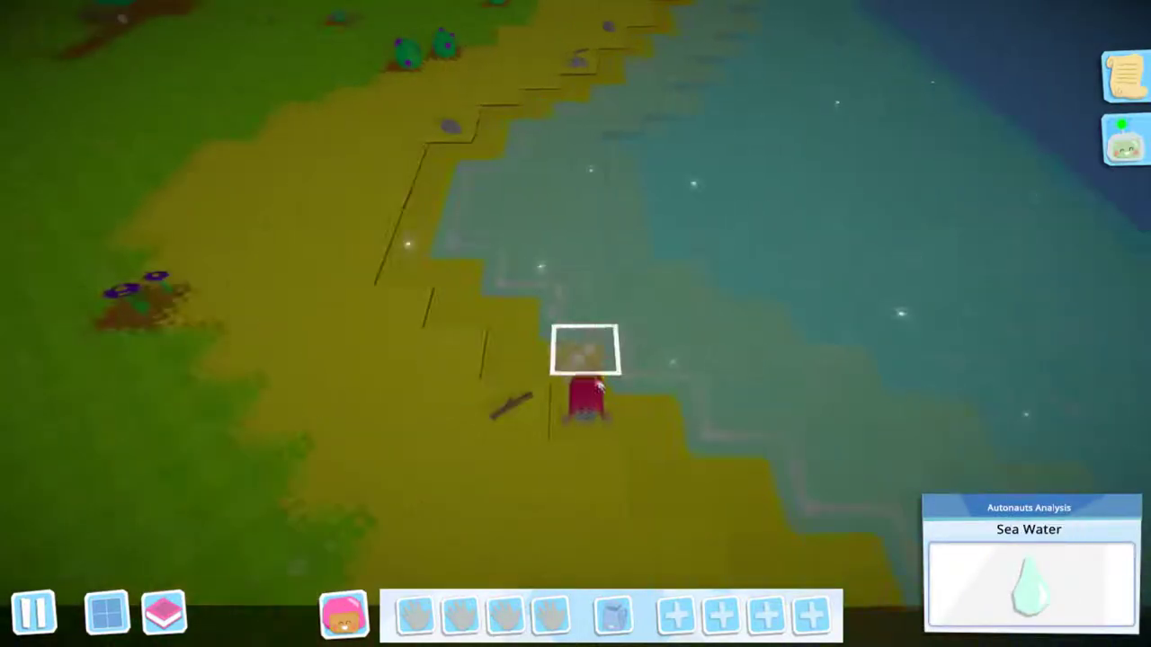
{"action": "key", "text": "s"}
{"action": "key", "text": "s"}
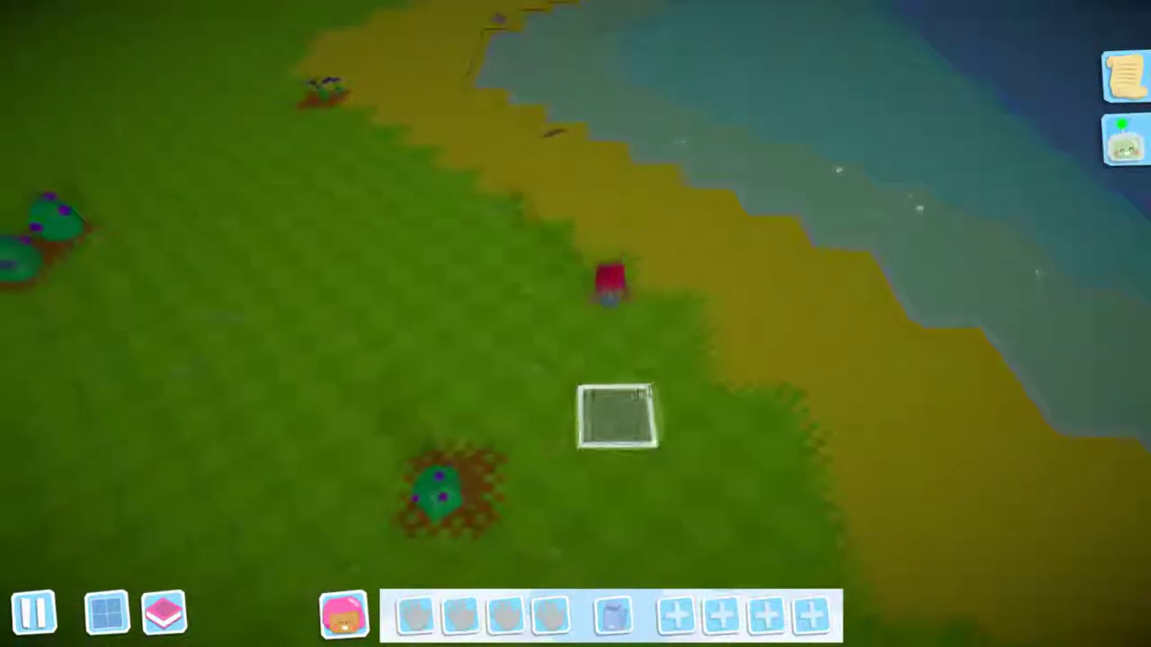
{"action": "key", "text": "s"}
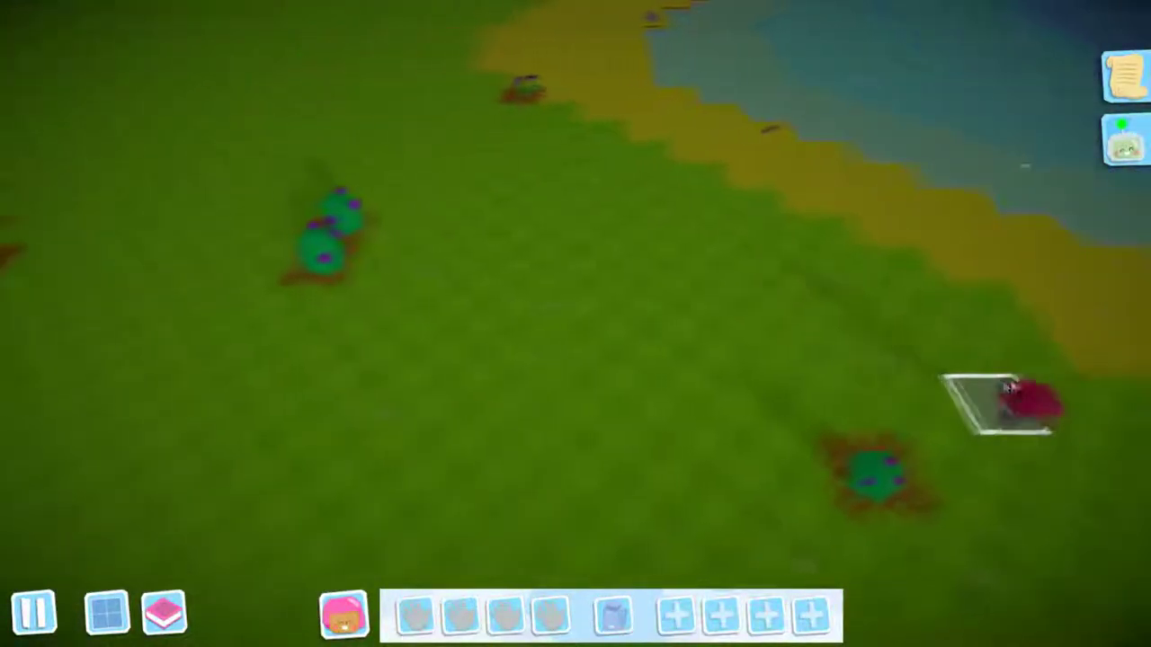
{"action": "key", "text": "s"}
{"action": "key", "text": "s"}
{"action": "key", "text": "s"}
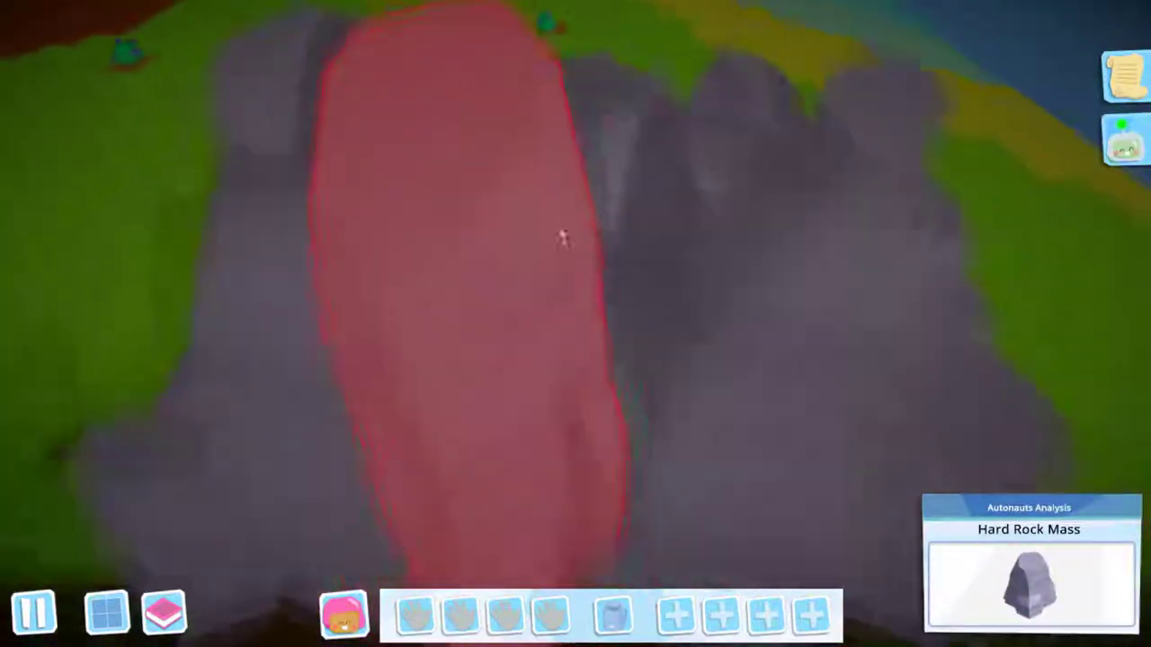
{"action": "scroll", "coordinate": [560, 235], "scroll_direction": "down", "scroll_amount": 5}
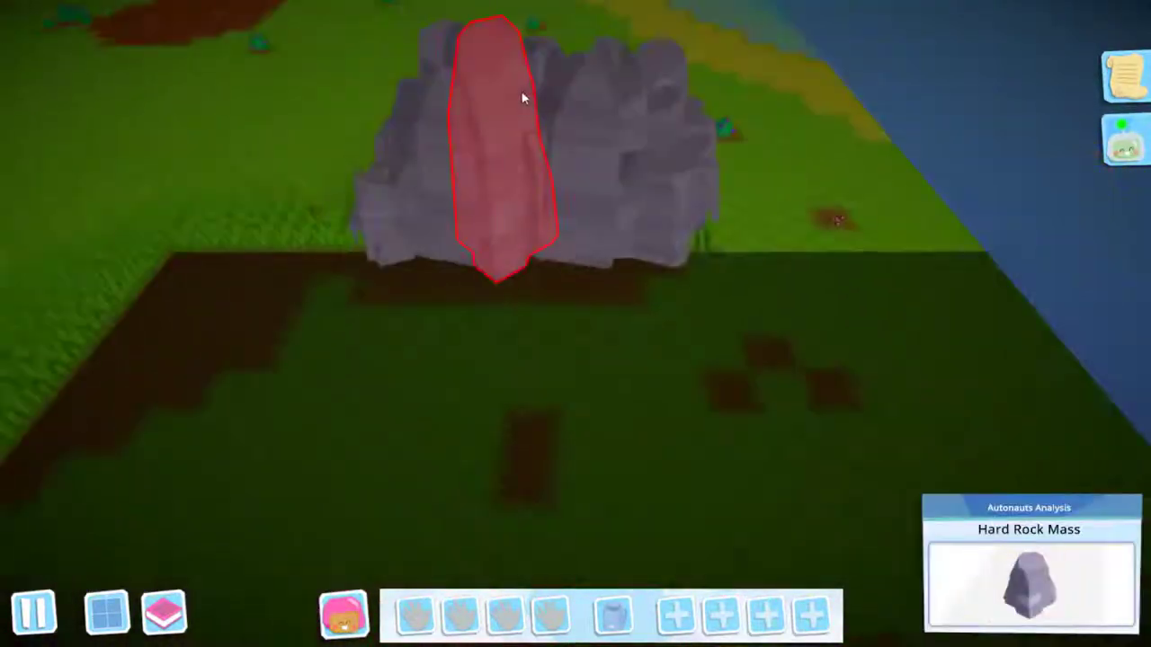
{"action": "key", "text": "s"}
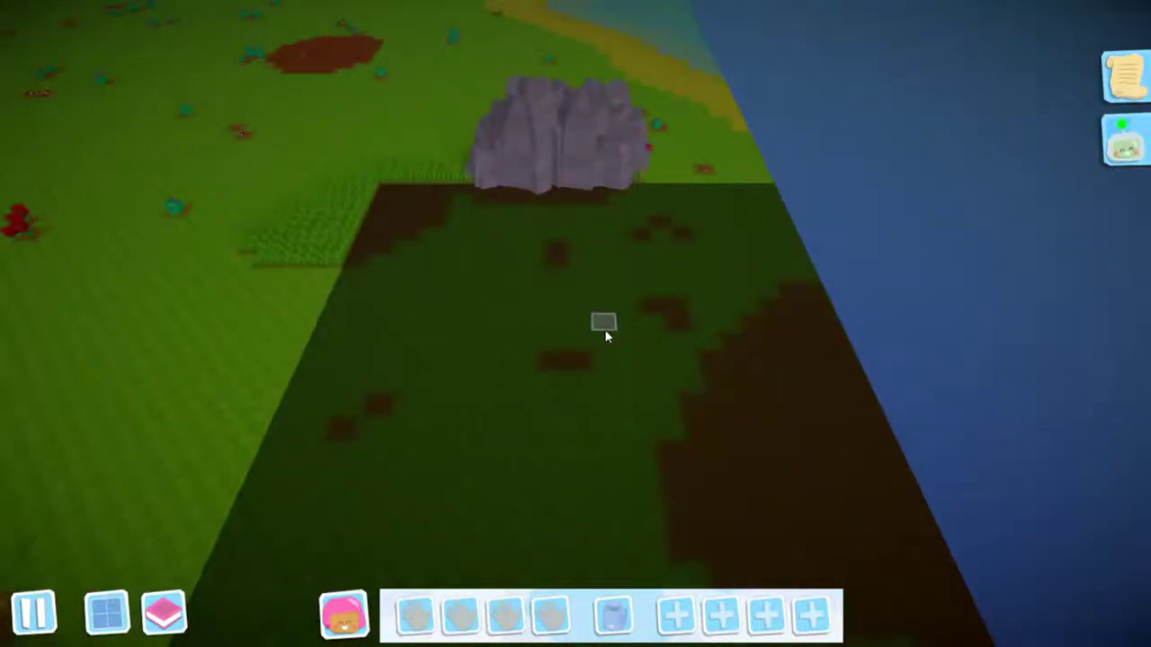
{"action": "key", "text": "s"}
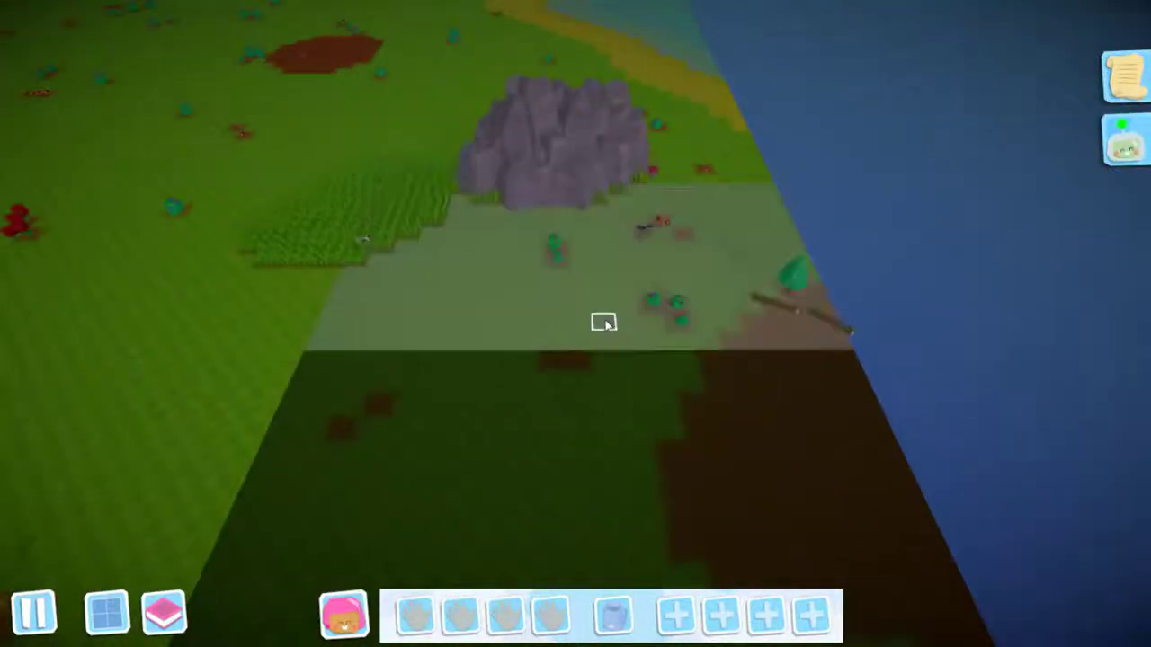
{"action": "key", "text": "s"}
{"action": "key", "text": "w"}
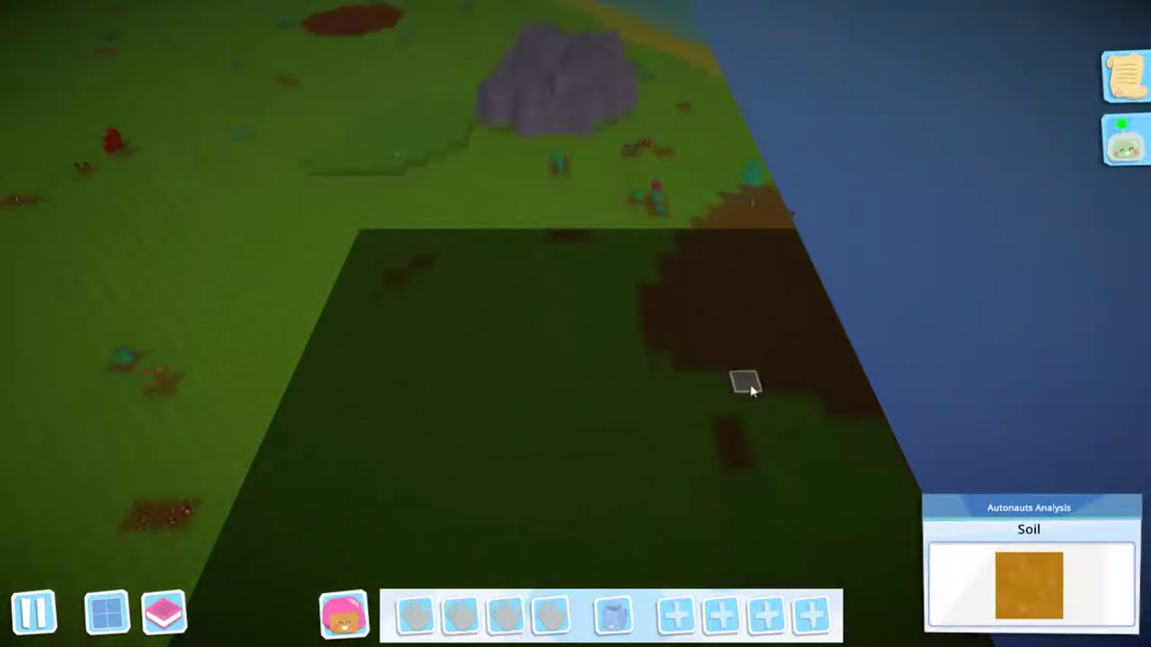
{"action": "key", "text": "q"}
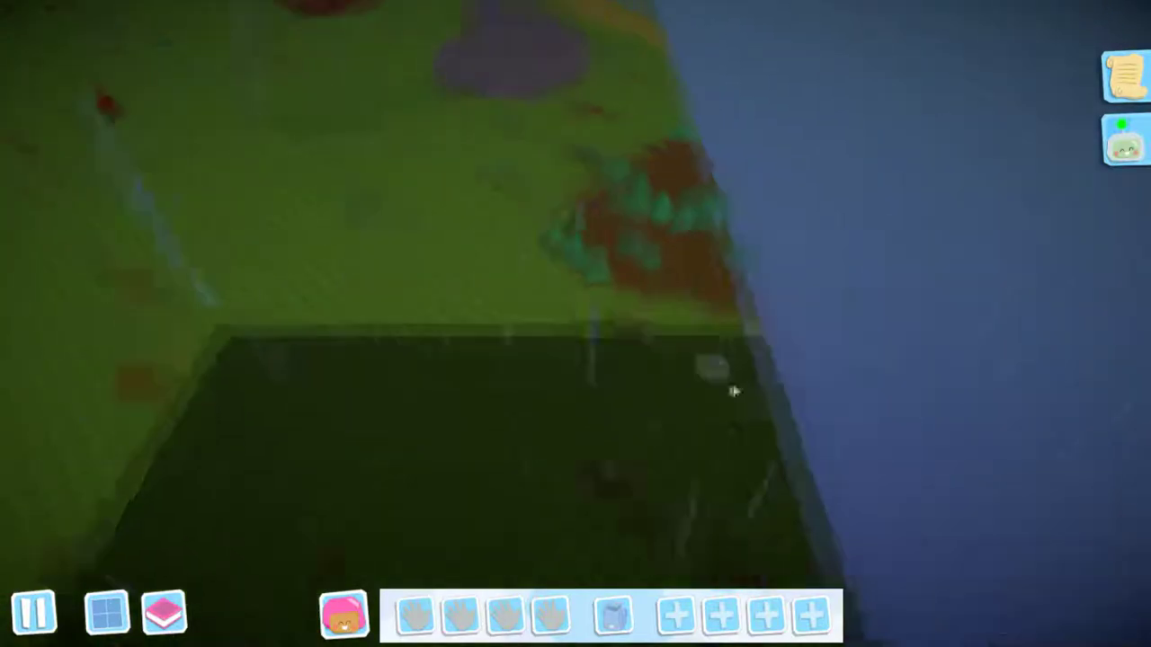
{"action": "key", "text": "q"}
{"action": "key", "text": "q"}
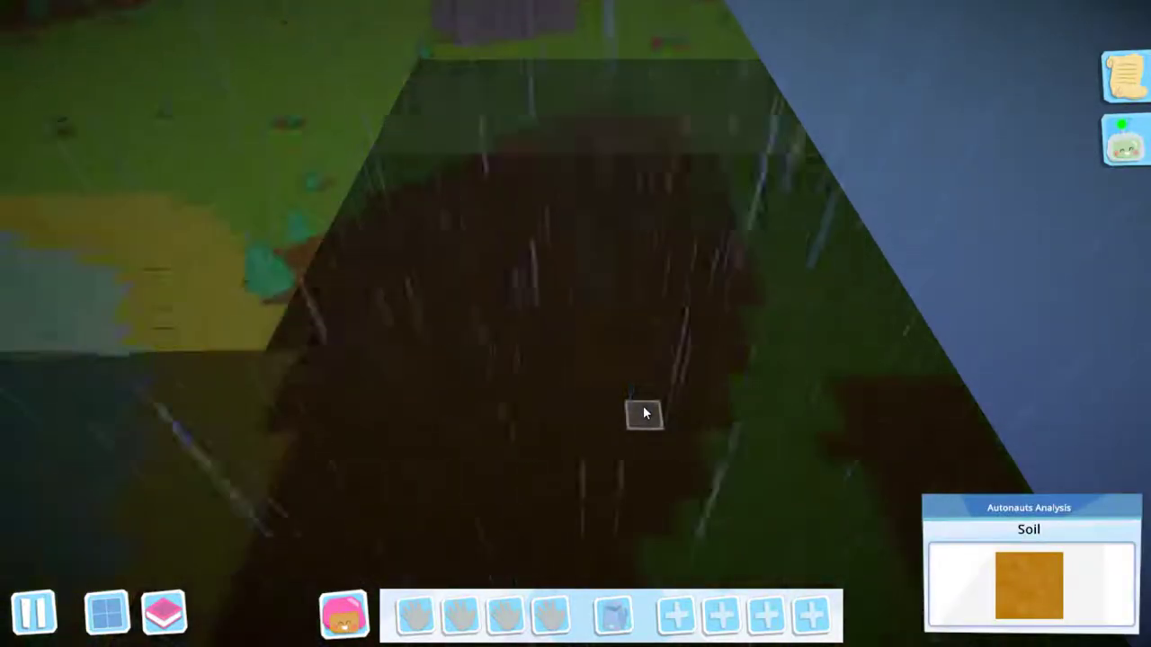
Pan across the soil patches toward the tree patch and sandy bay.
{"action": "key", "text": "w"}
{"action": "key", "text": "w"}
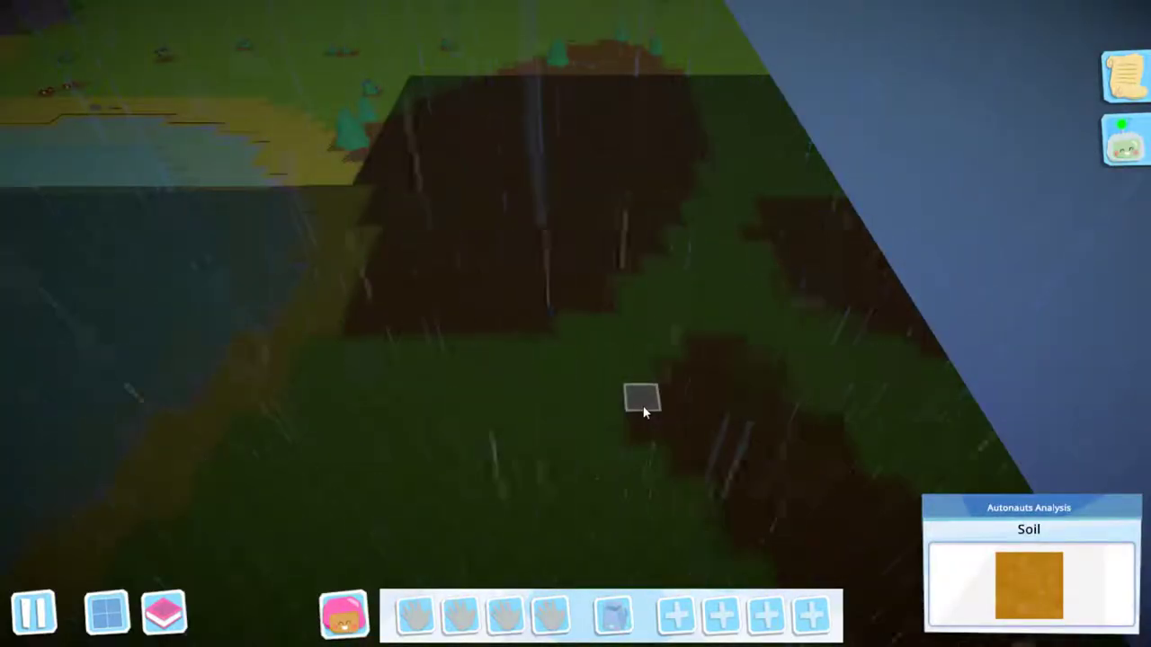
{"action": "key", "text": "w"}
{"action": "key", "text": "s"}
{"action": "scroll", "coordinate": [664, 405], "scroll_direction": "down", "scroll_amount": 1}
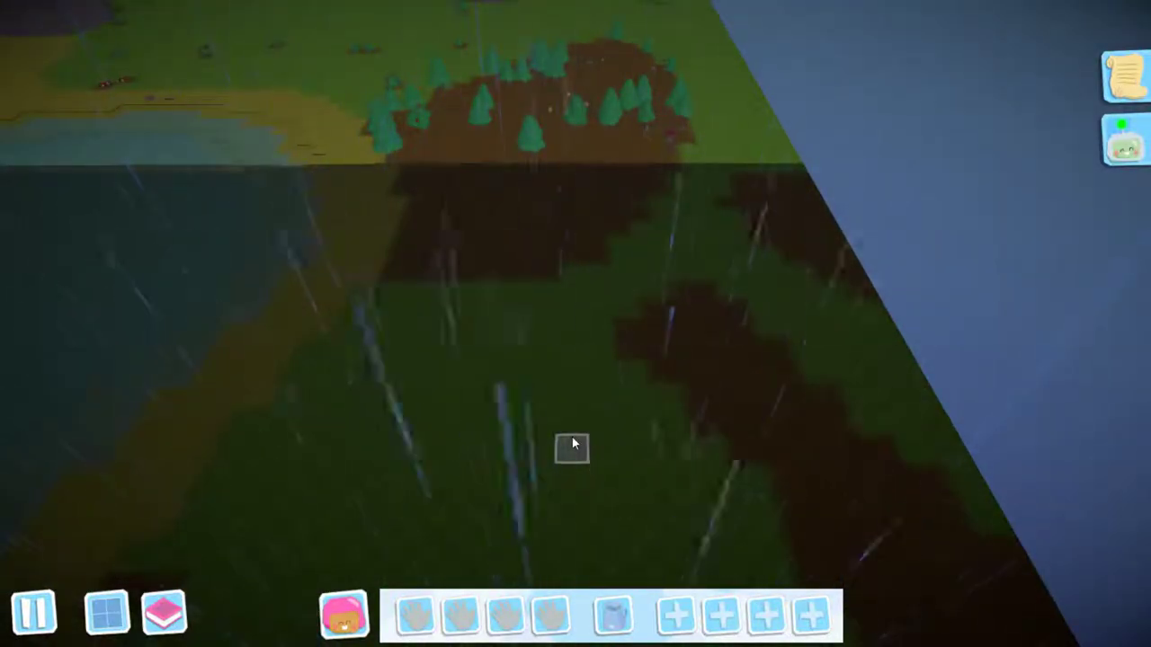
{"action": "key", "text": "w"}
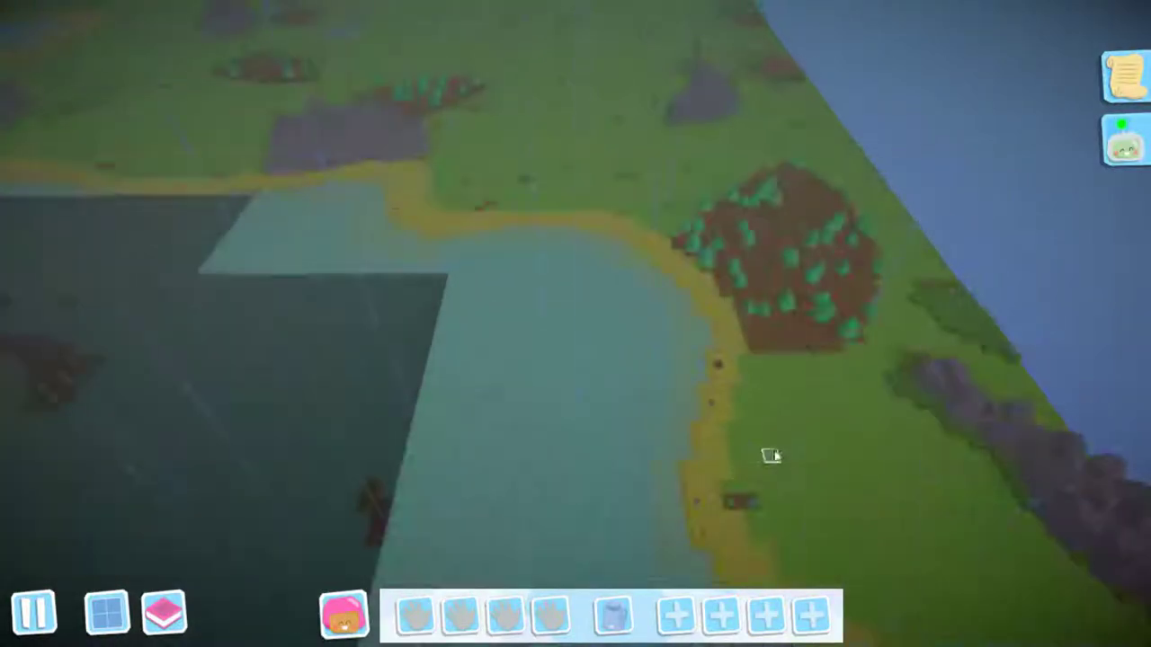
Pause the game to show the Planet Scan of planet 'Trashbin'.
{"action": "key", "text": "Escape"}
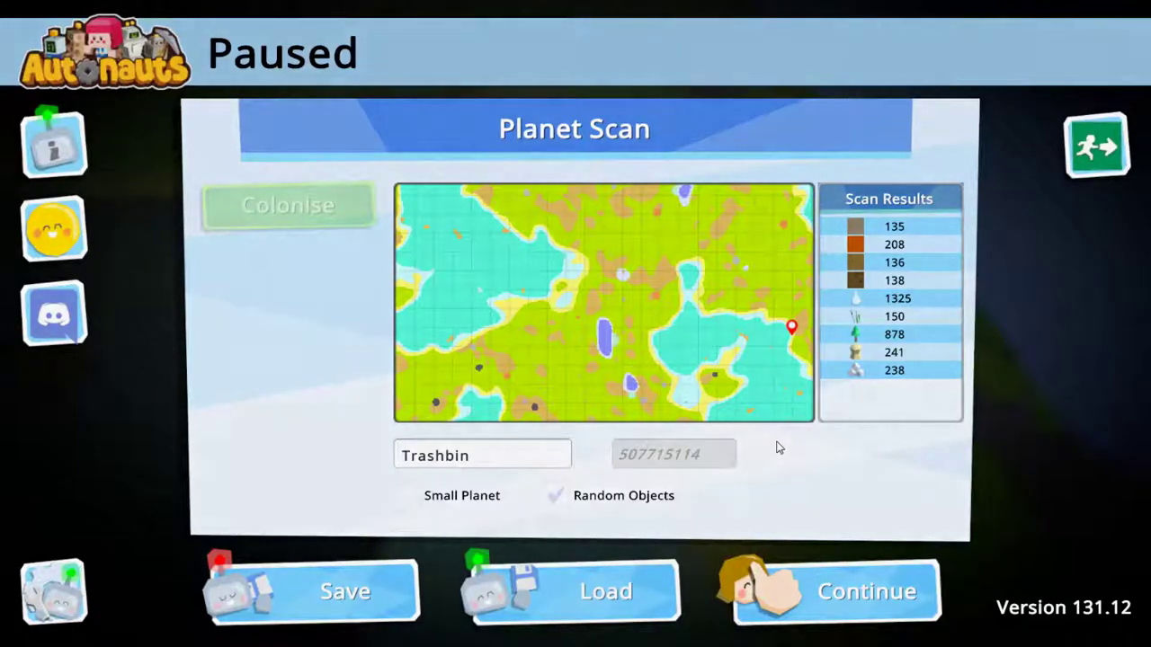